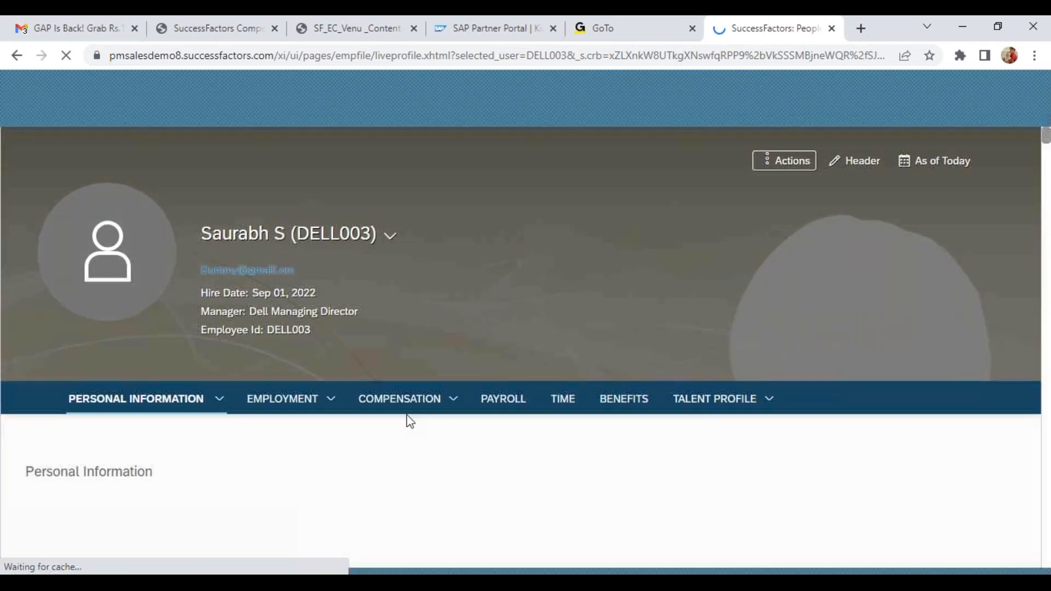
Edit the employee's personal information, replace the last name initial with the full last name, and submit the form for saving
click(455, 524)
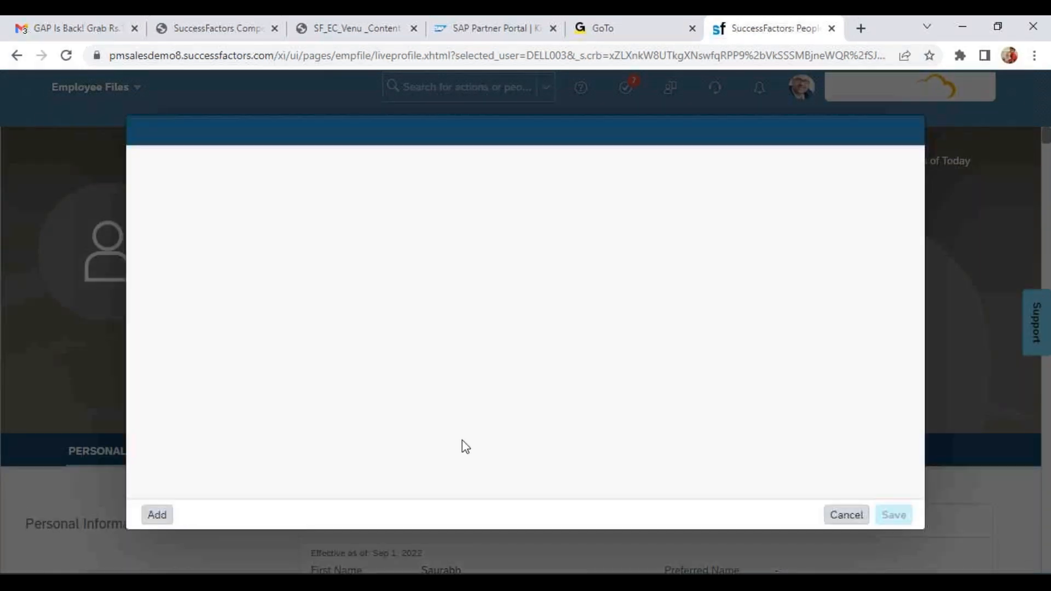
click(557, 245)
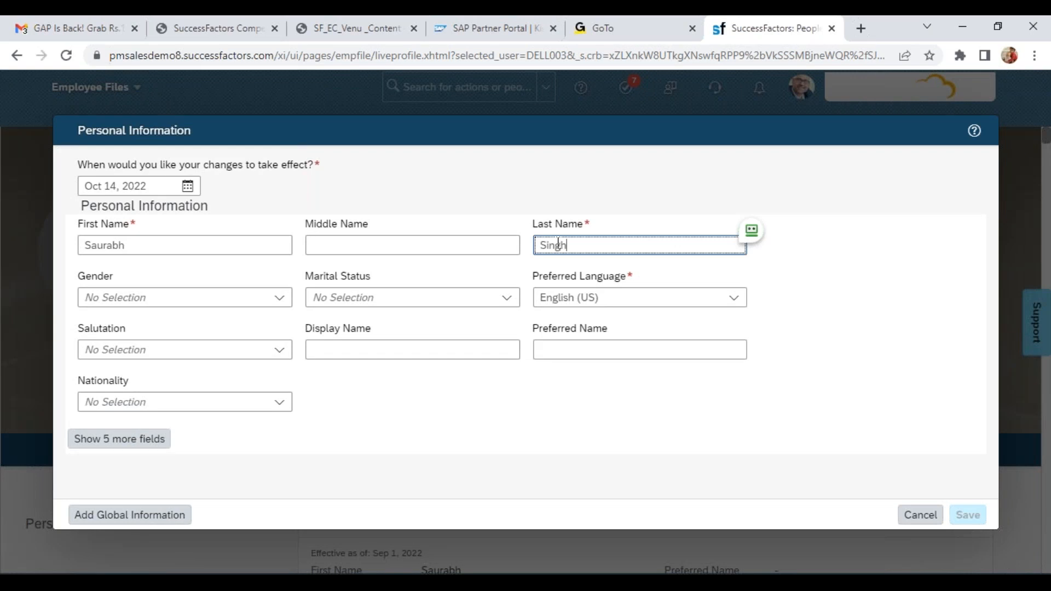
text(ingh)
click(653, 221)
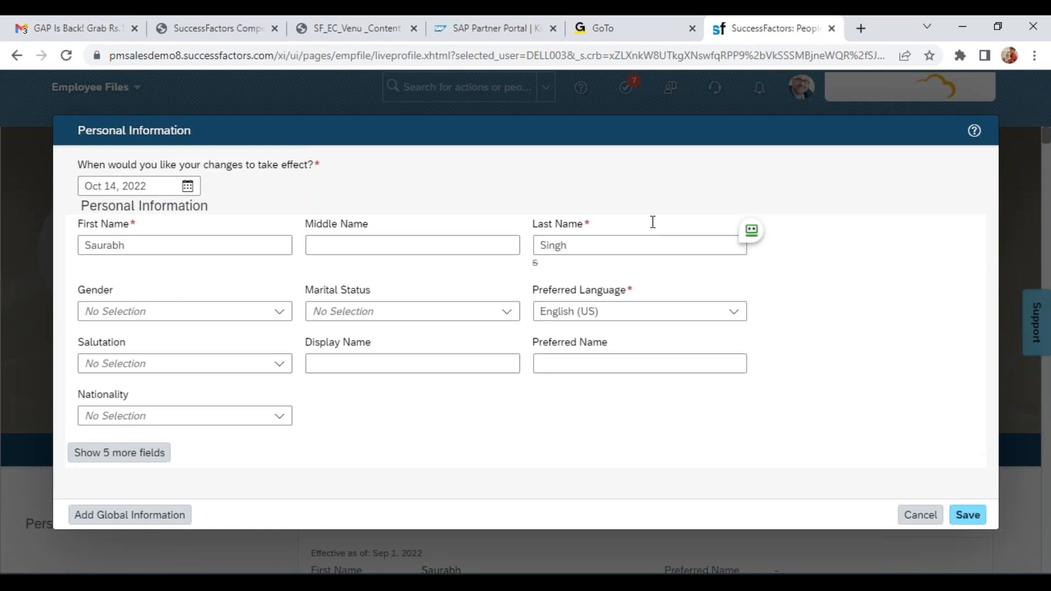
click(648, 249)
click(558, 262)
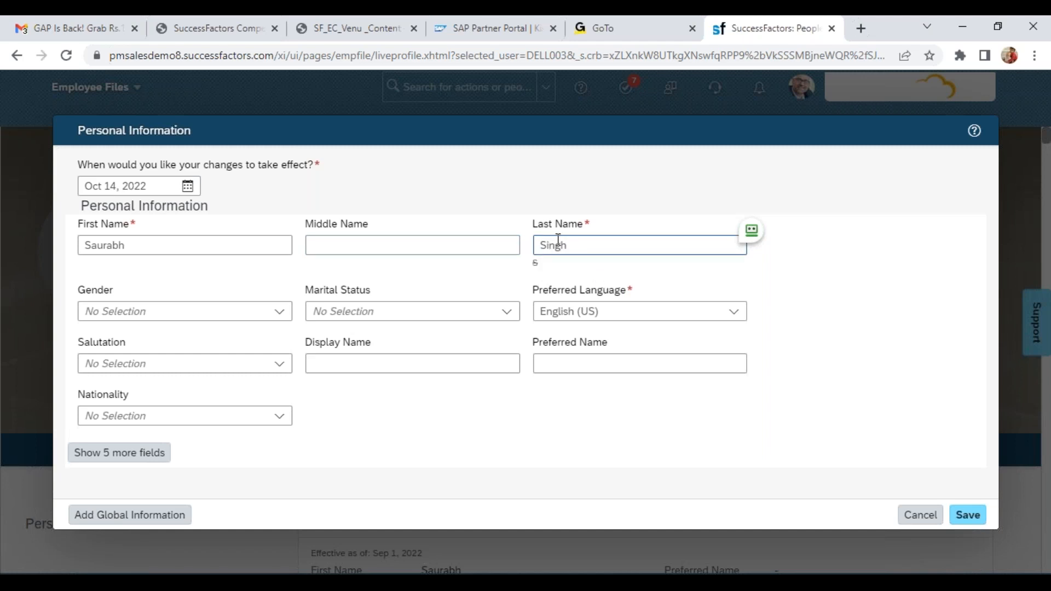
click(752, 230)
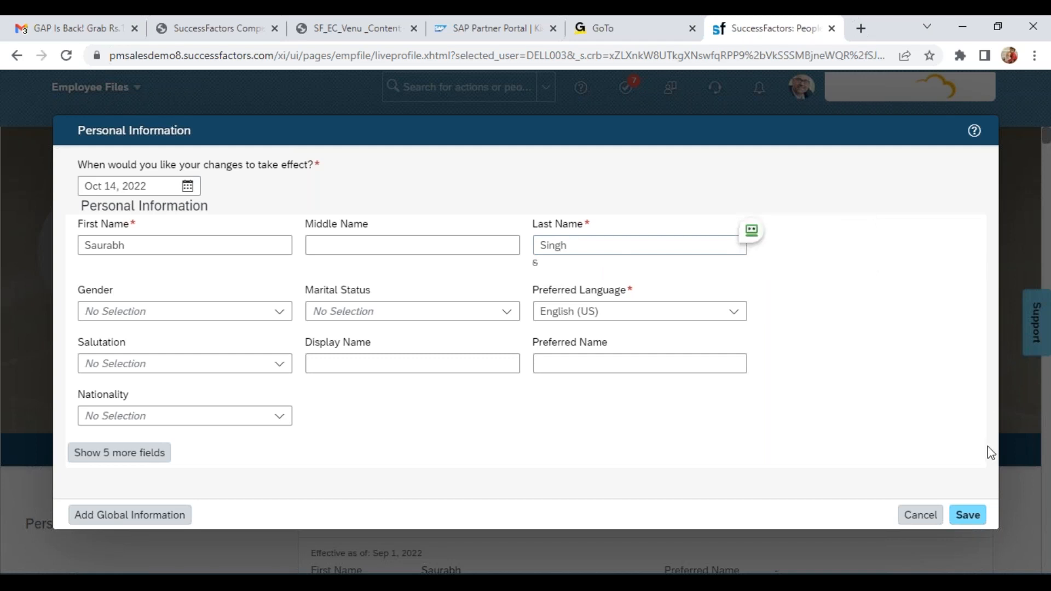
click(967, 515)
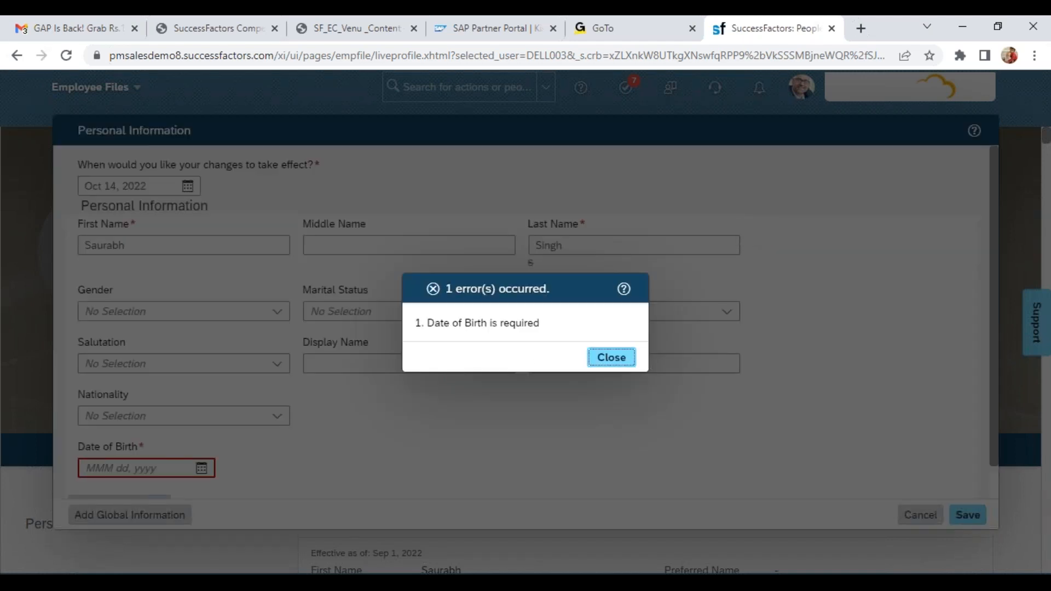
Dismiss the error message, fill in the required date of birth, and save the personal information change
click(605, 361)
click(202, 468)
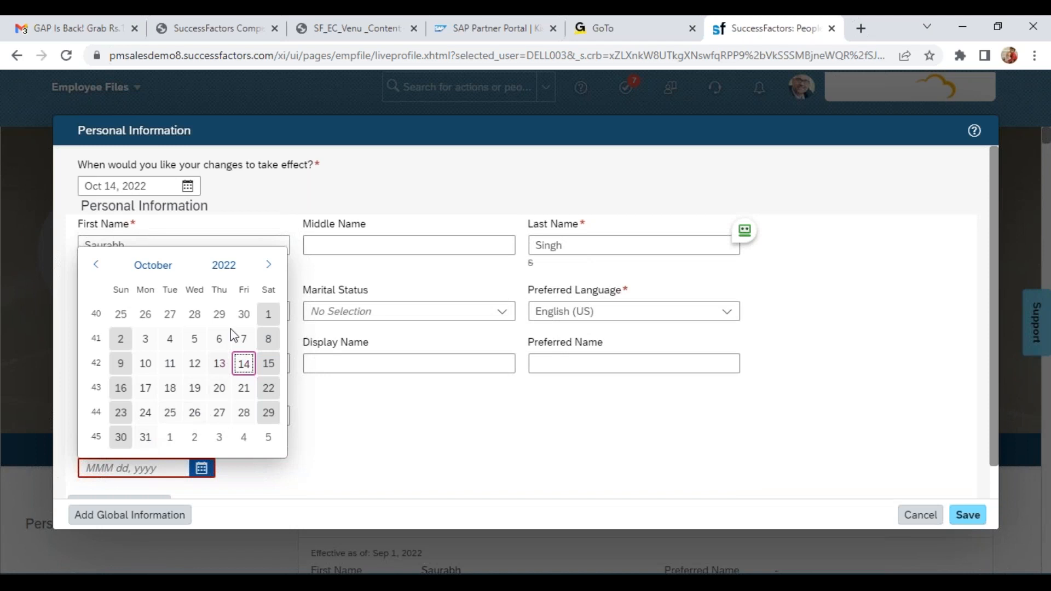
click(221, 266)
click(95, 265)
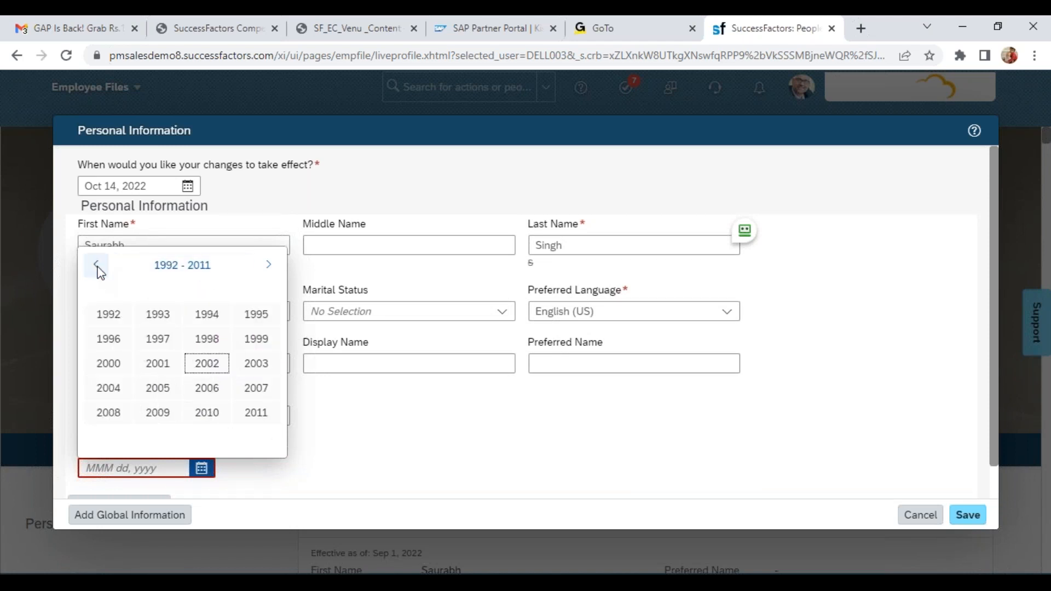
click(96, 264)
click(118, 346)
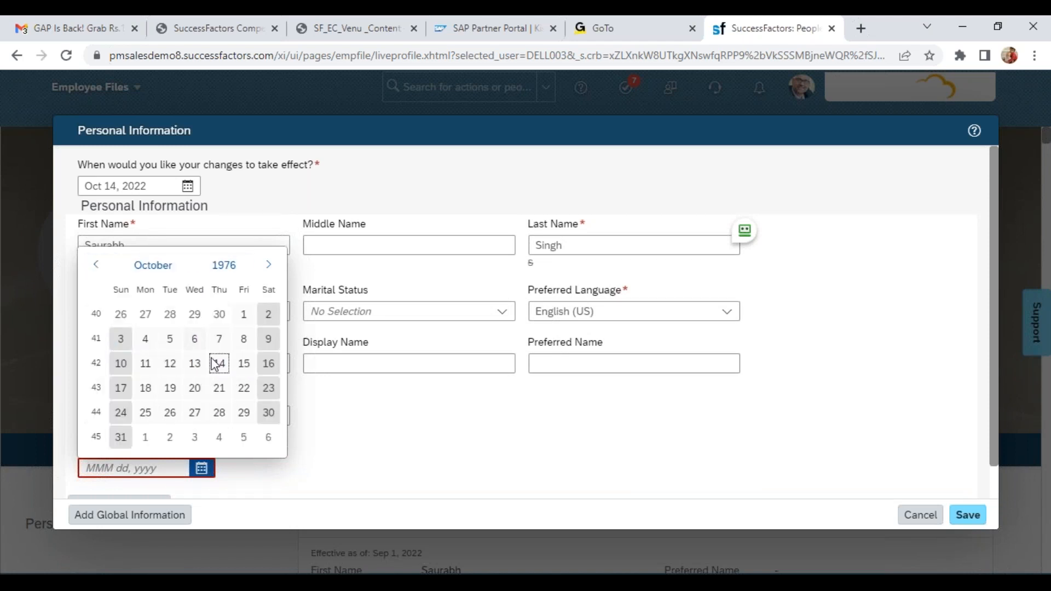
click(170, 323)
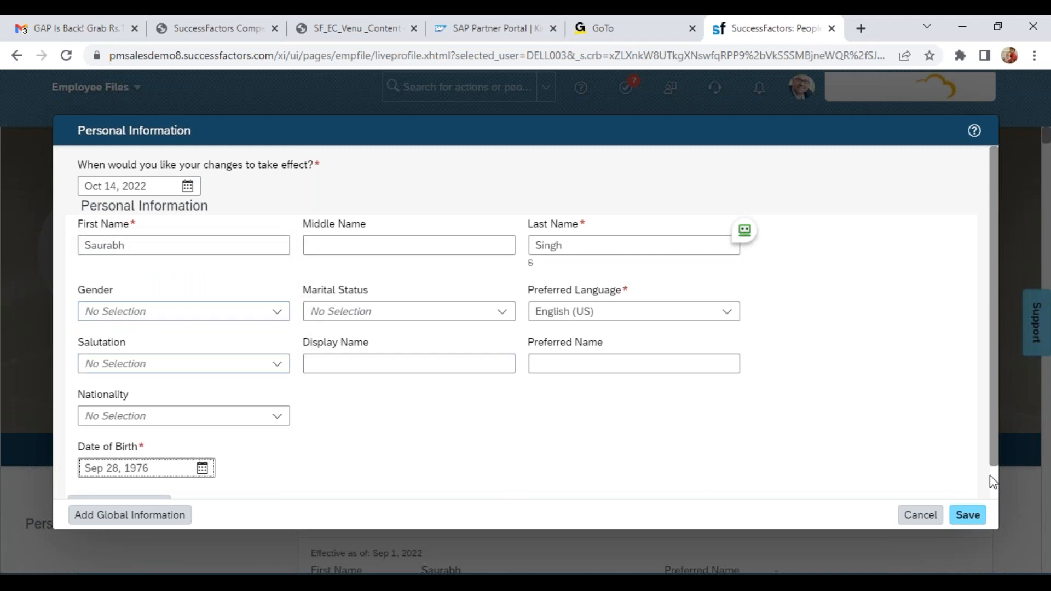
click(968, 515)
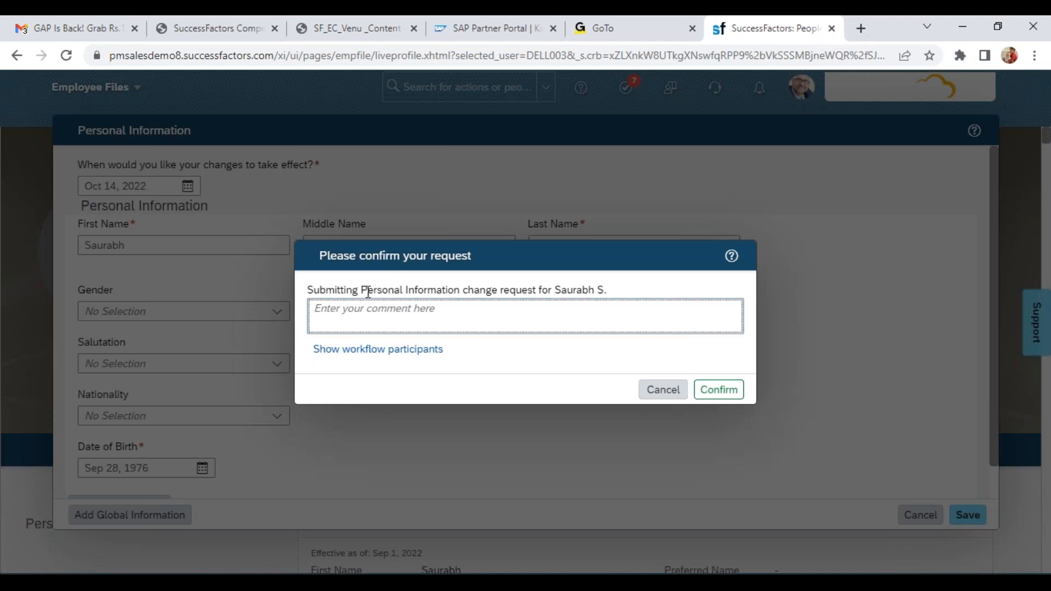
Show the workflow participants for the personal information change request, review the approver, and confirm the request
drag(362, 292, 616, 289)
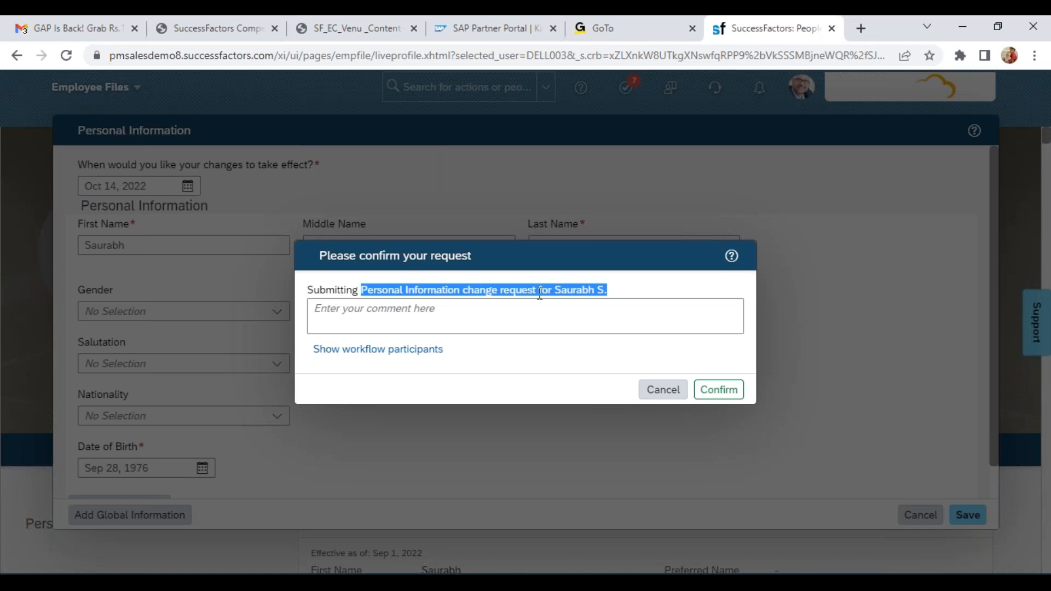
click(390, 352)
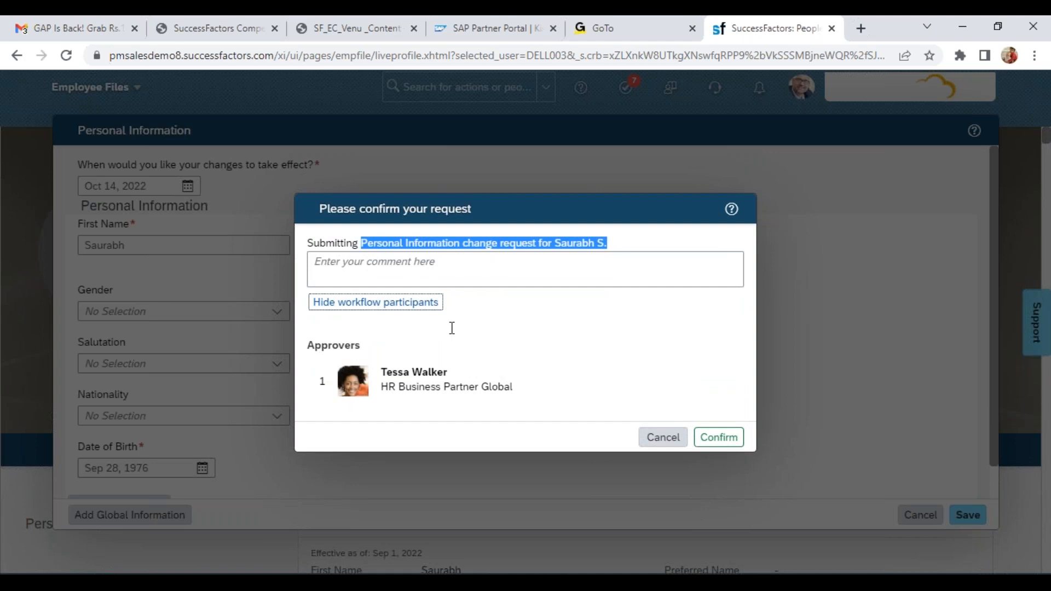
drag(454, 367, 456, 388)
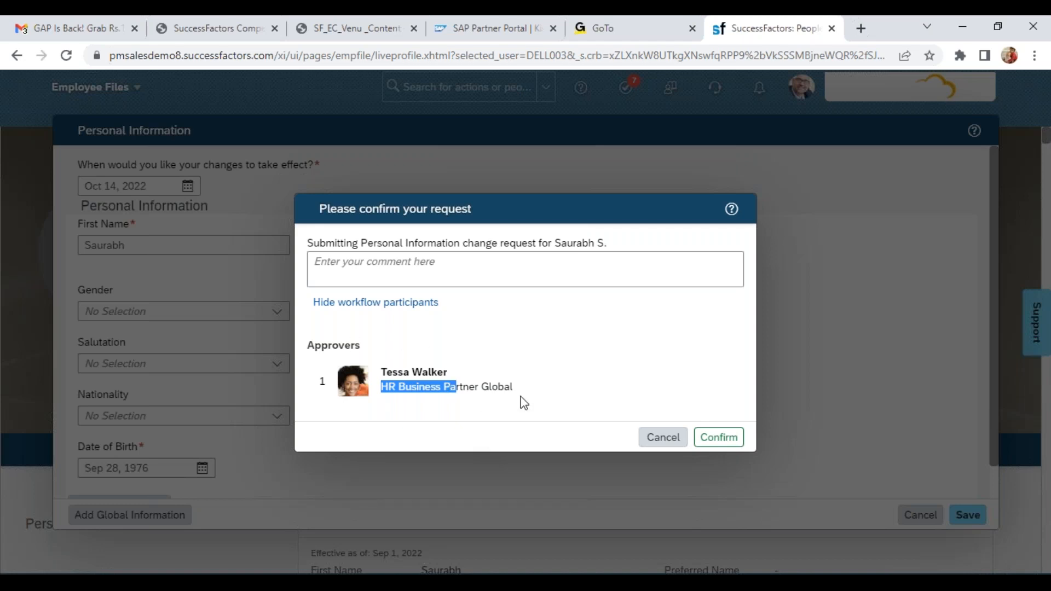
click(718, 440)
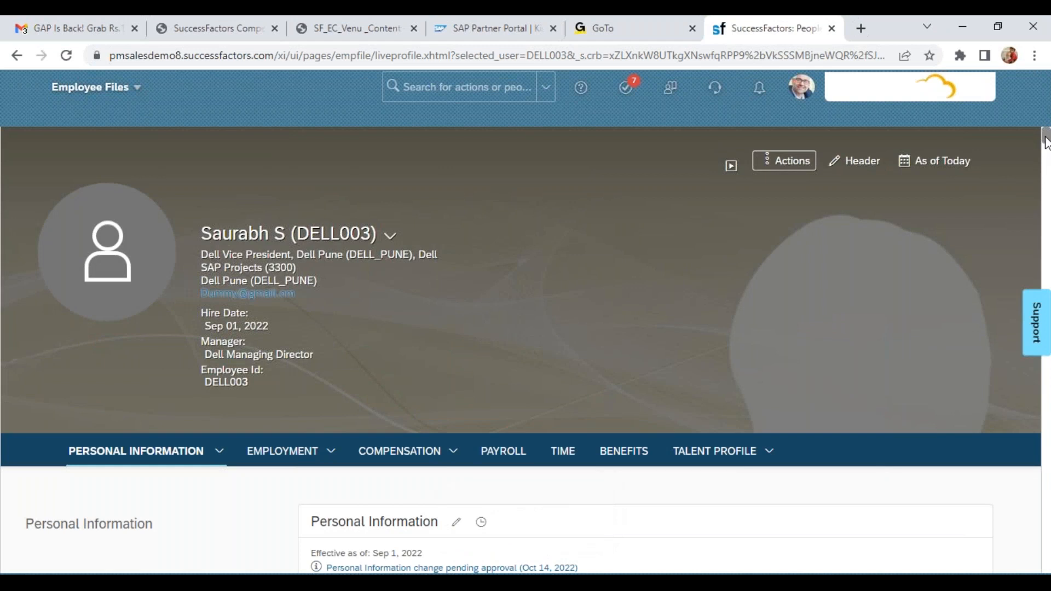
Check the employee's current first and last name and the pending approval notice in the Personal Information block
scroll(1045, 142, down, 3)
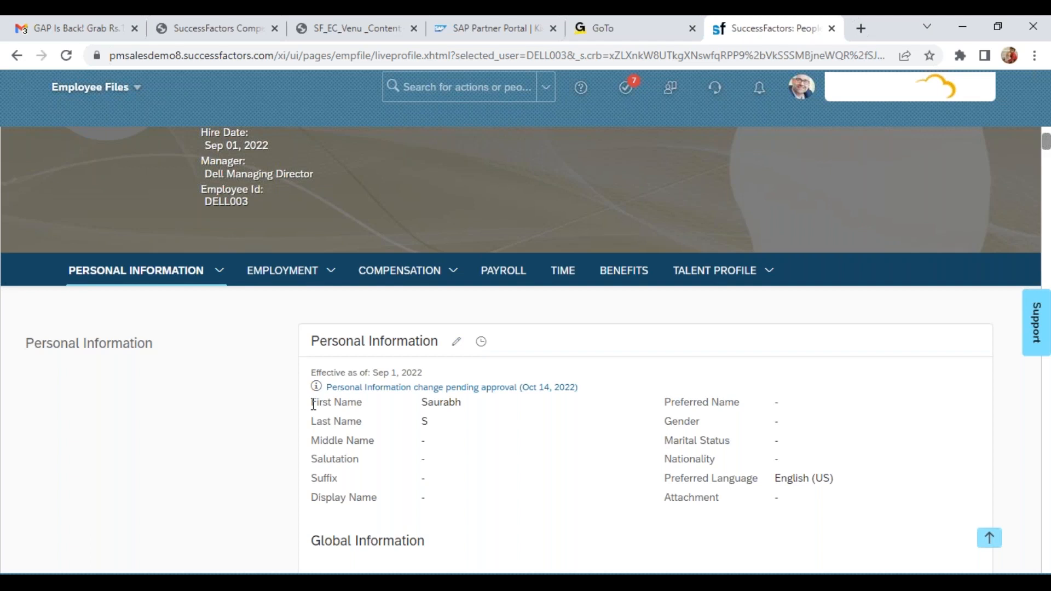
drag(313, 404, 427, 421)
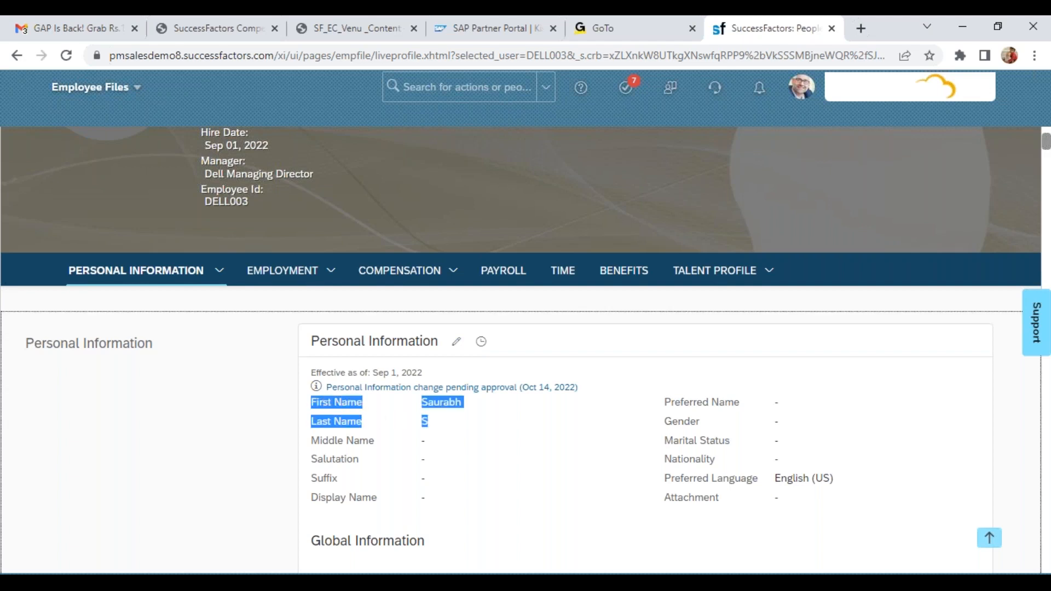
click(439, 419)
double_click(432, 422)
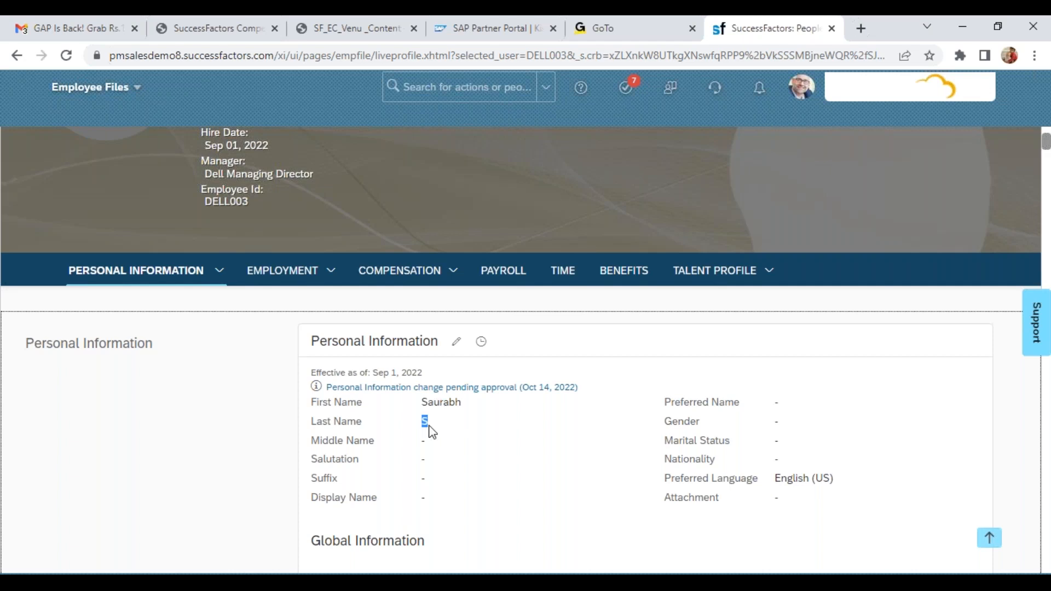
drag(316, 388, 570, 387)
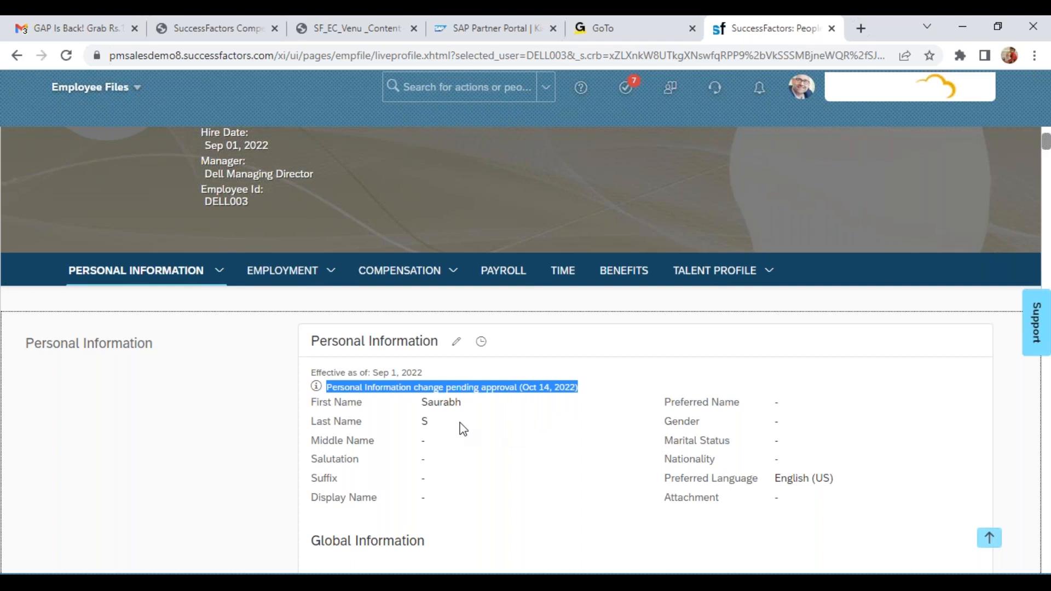
Proxy as the HR Business Partner Global who is listed as the request's approver
click(800, 86)
click(768, 163)
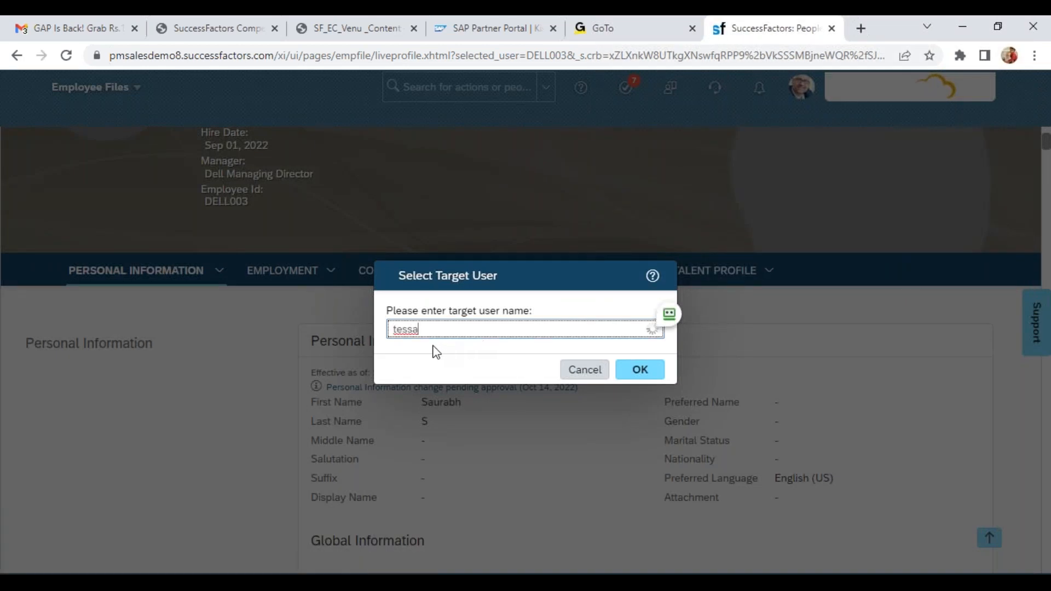
click(477, 368)
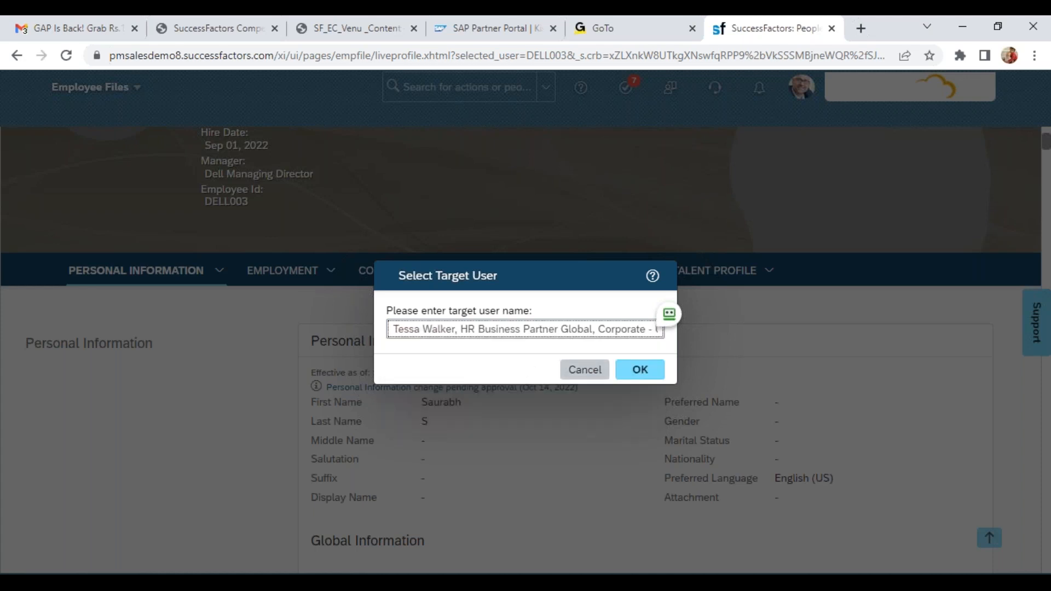
click(629, 383)
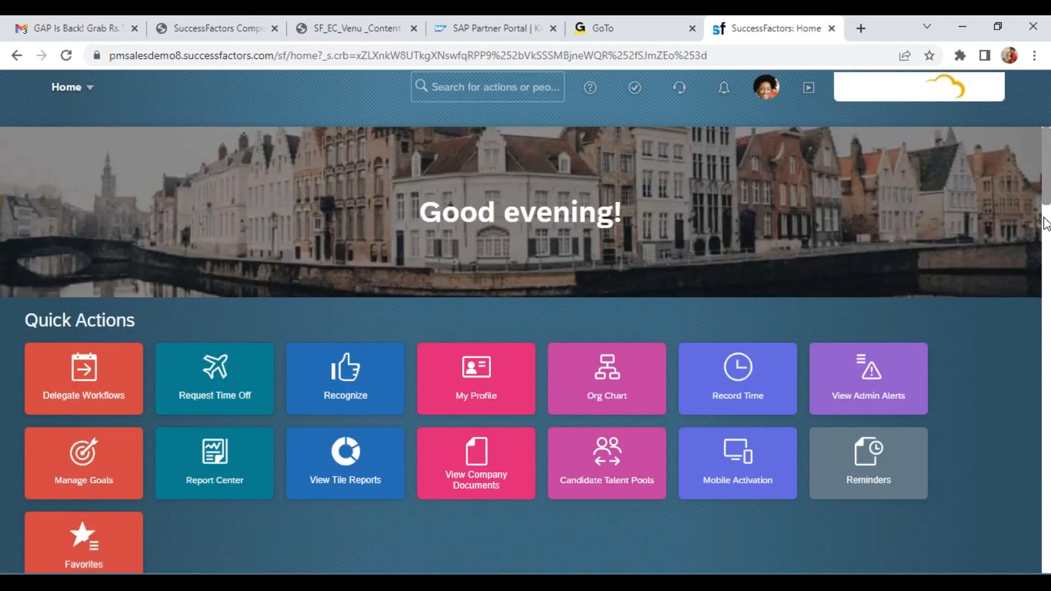
Approve the employee's Personal Information change request in the home page's Approvals section
drag(1046, 209, 1046, 219)
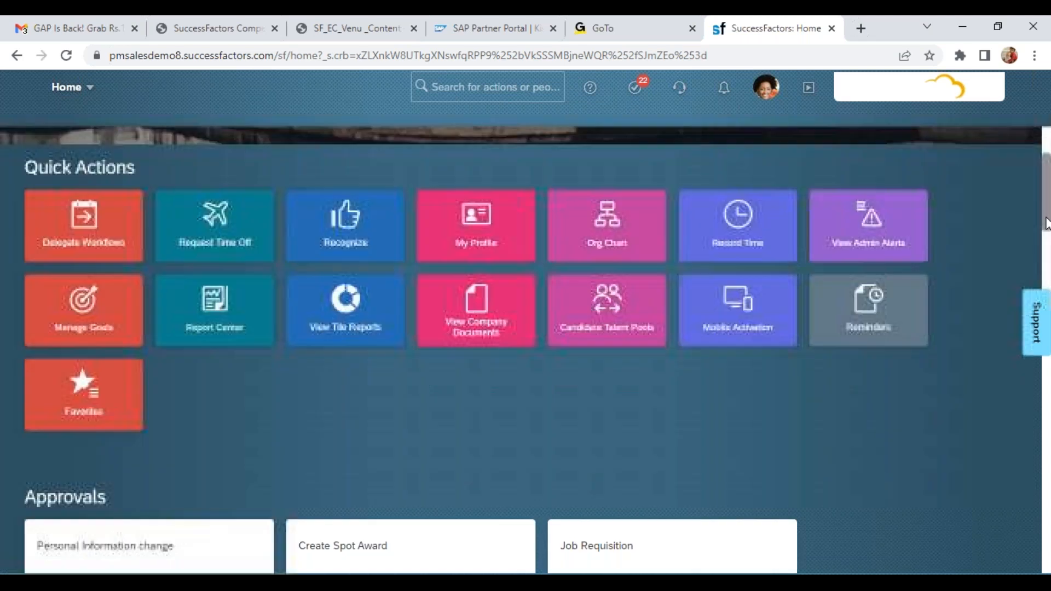
click(261, 495)
click(256, 520)
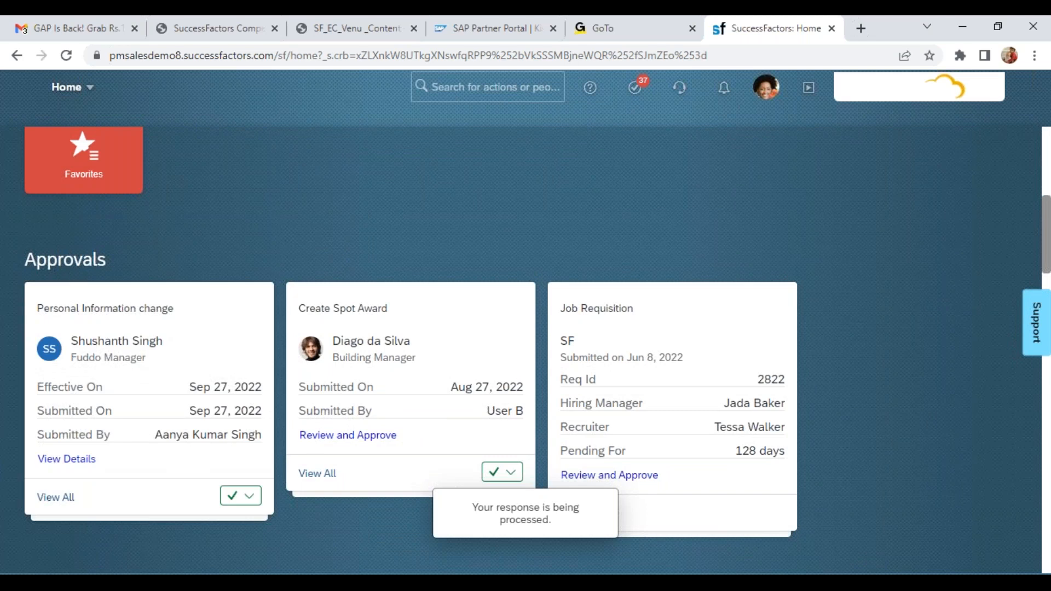
End the proxy session as the HR business partner and return to the original account
click(527, 90)
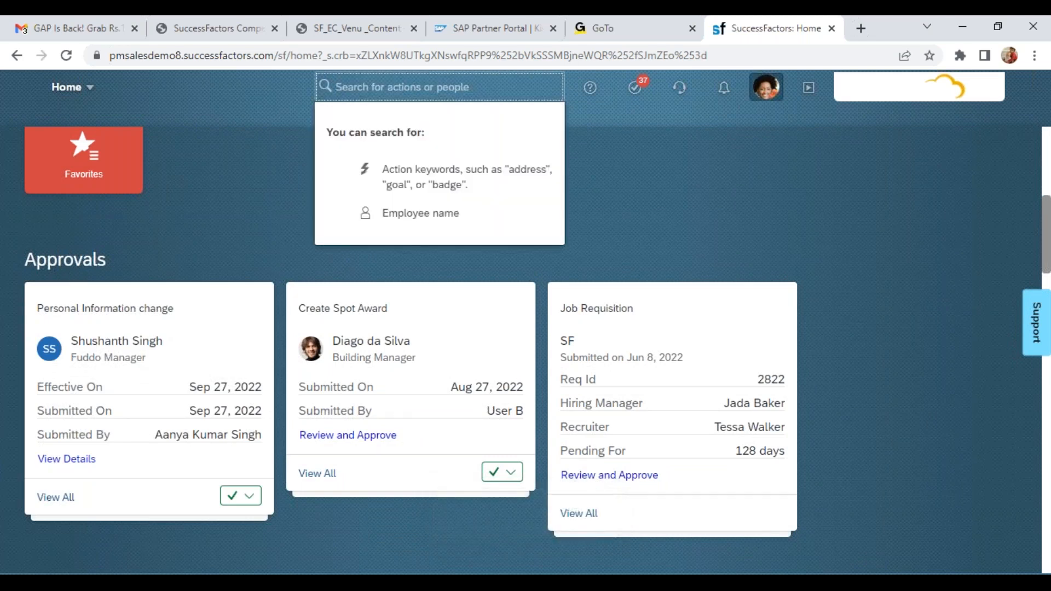
click(764, 87)
click(704, 166)
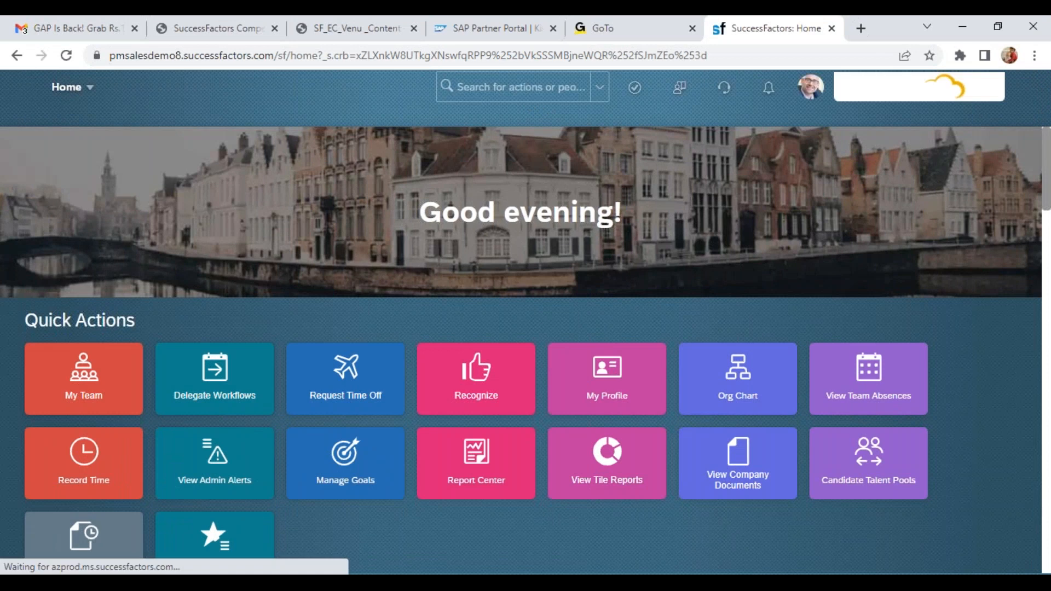
Search for the employee by first name, open their profile, and check the personal information's last name and effective date
click(470, 86)
text(saurabh)
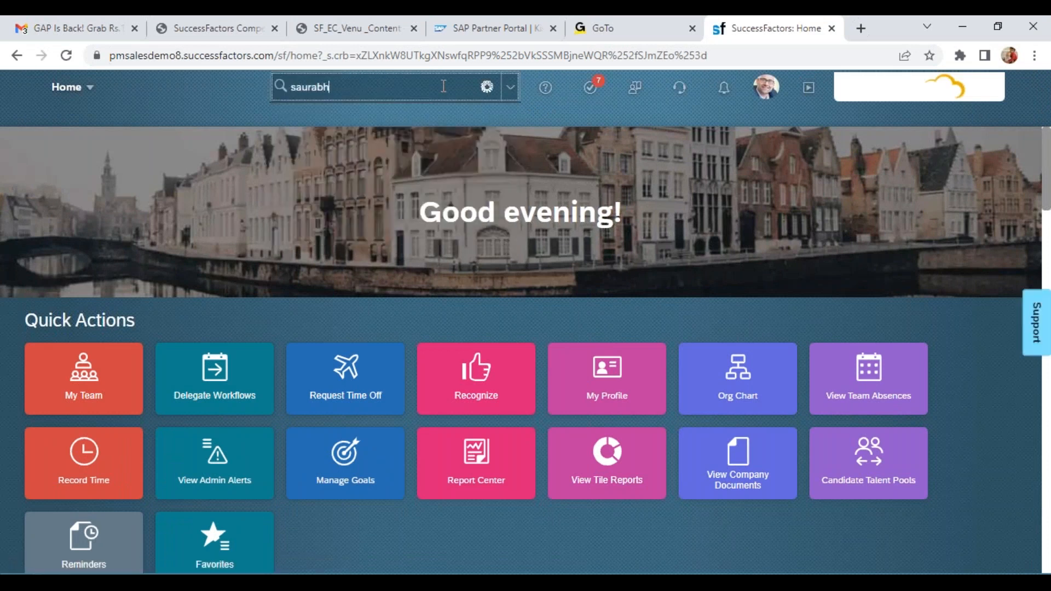
click(372, 118)
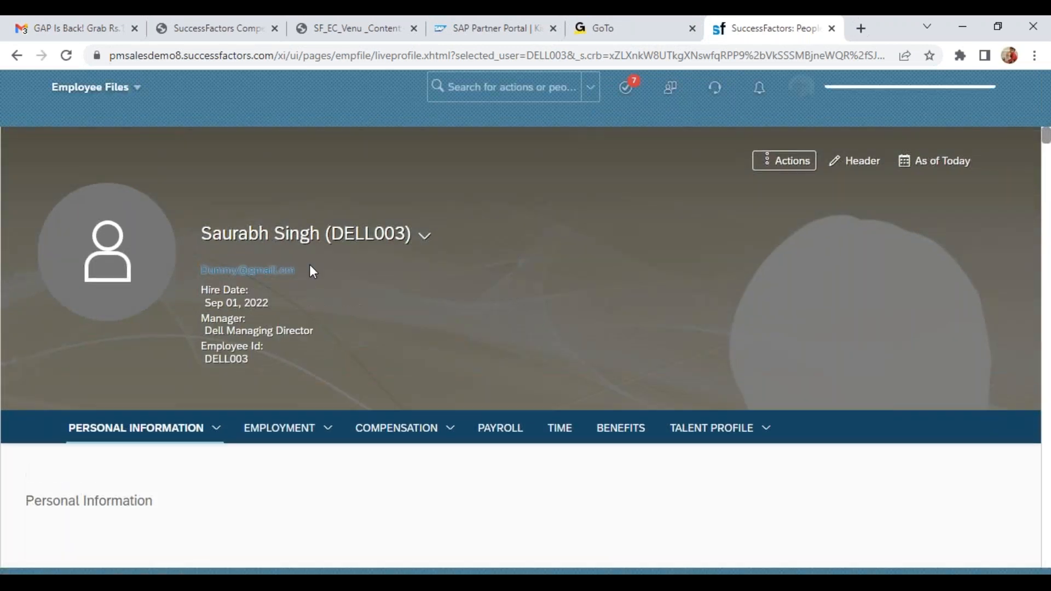
scroll(1045, 138, down, 3)
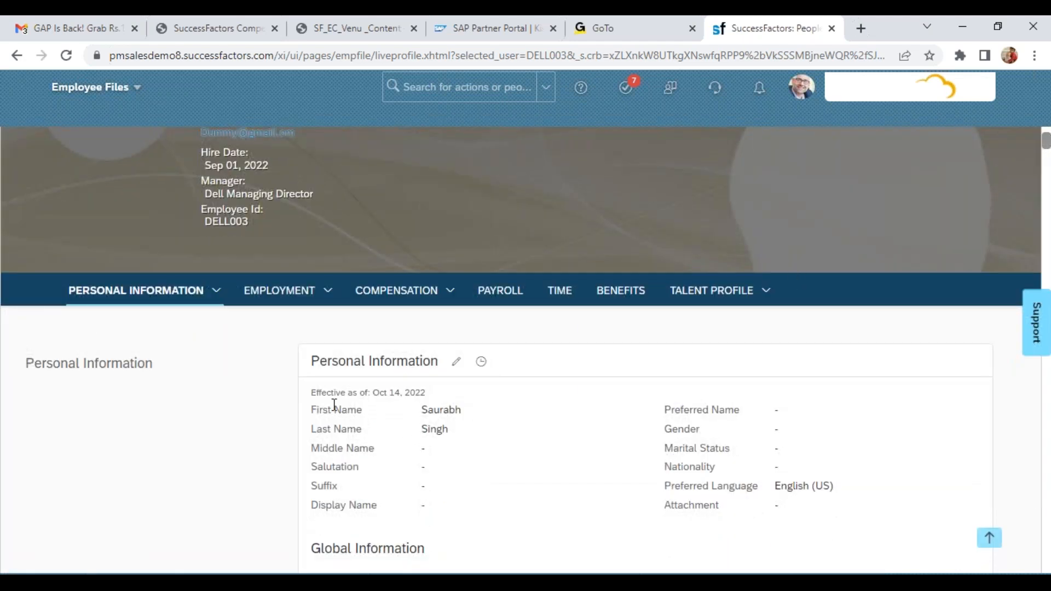
drag(310, 392, 430, 393)
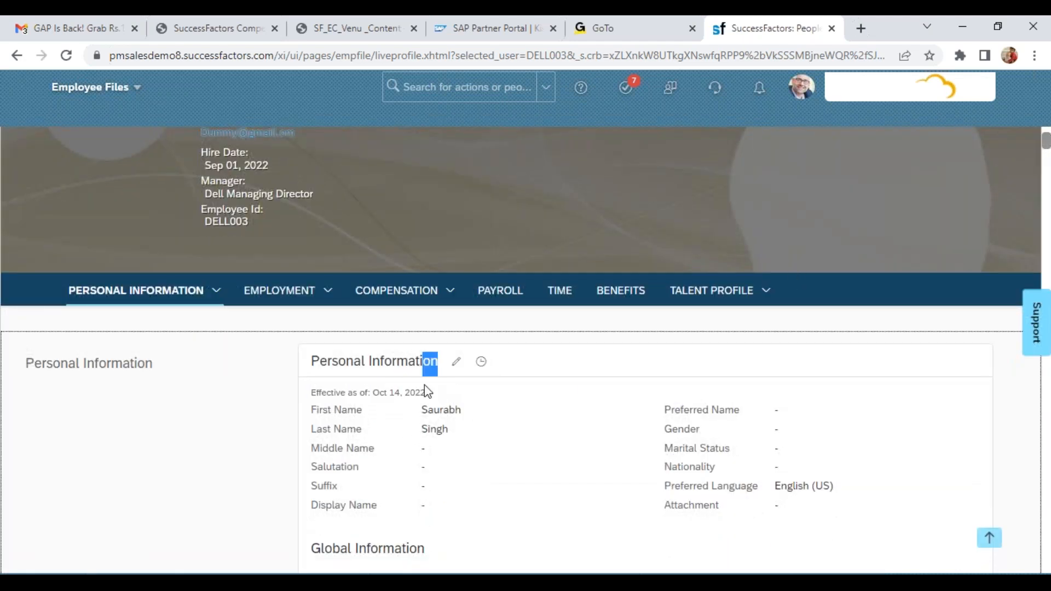
Open the Personal Information change history, compare its dated records, and review the approval history of the Oct 14, 2022 change
click(481, 362)
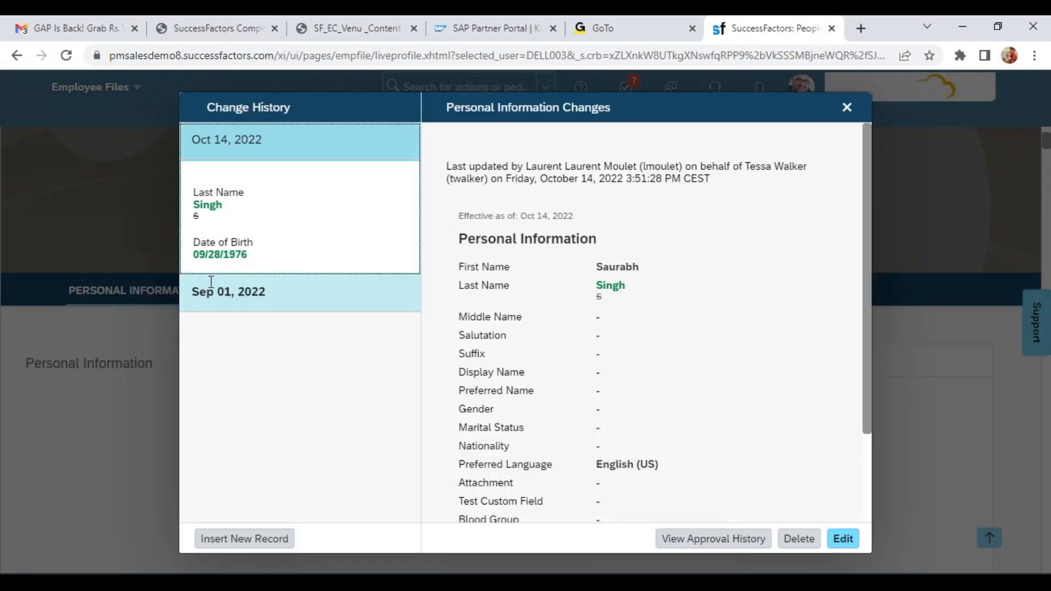
drag(192, 300, 316, 294)
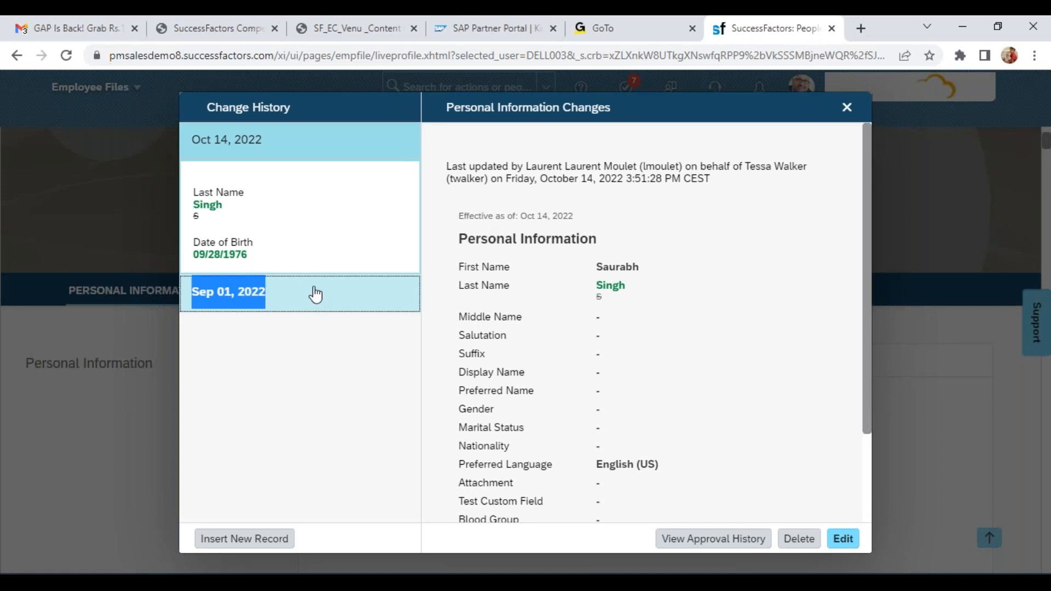
drag(201, 140, 267, 148)
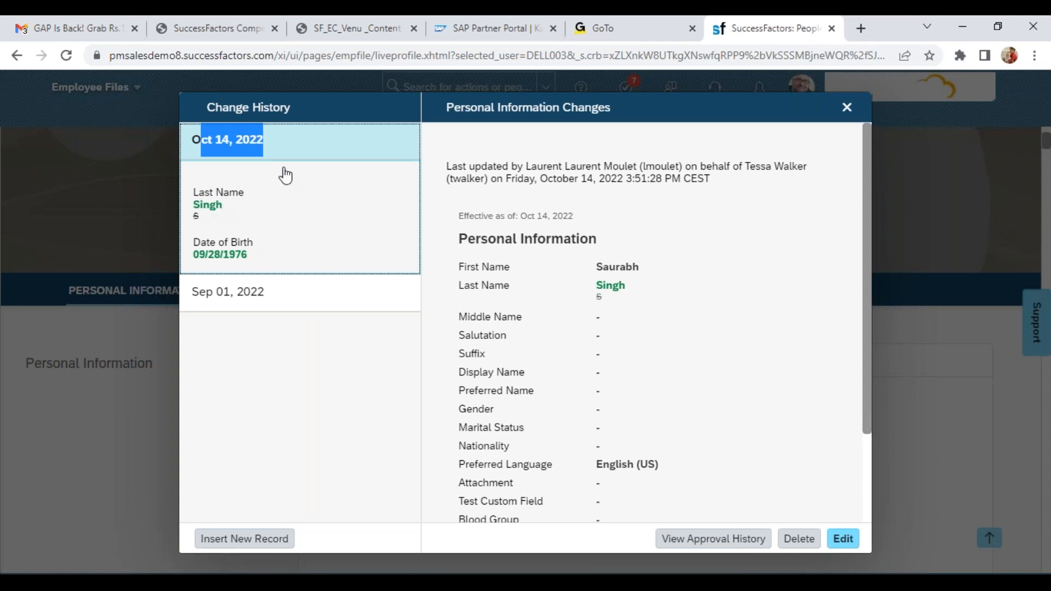
click(688, 542)
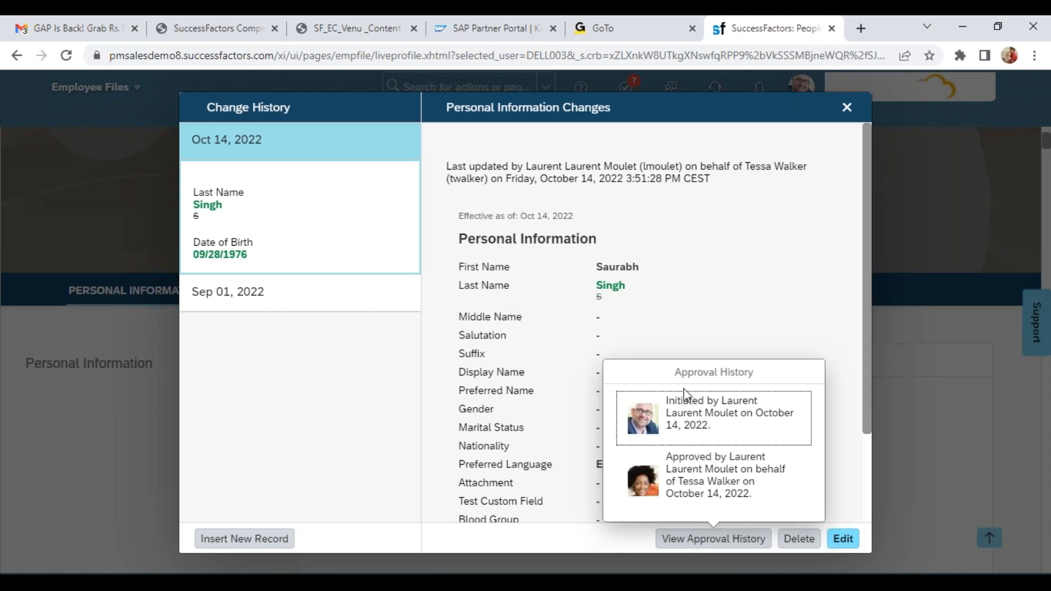
drag(668, 401, 761, 402)
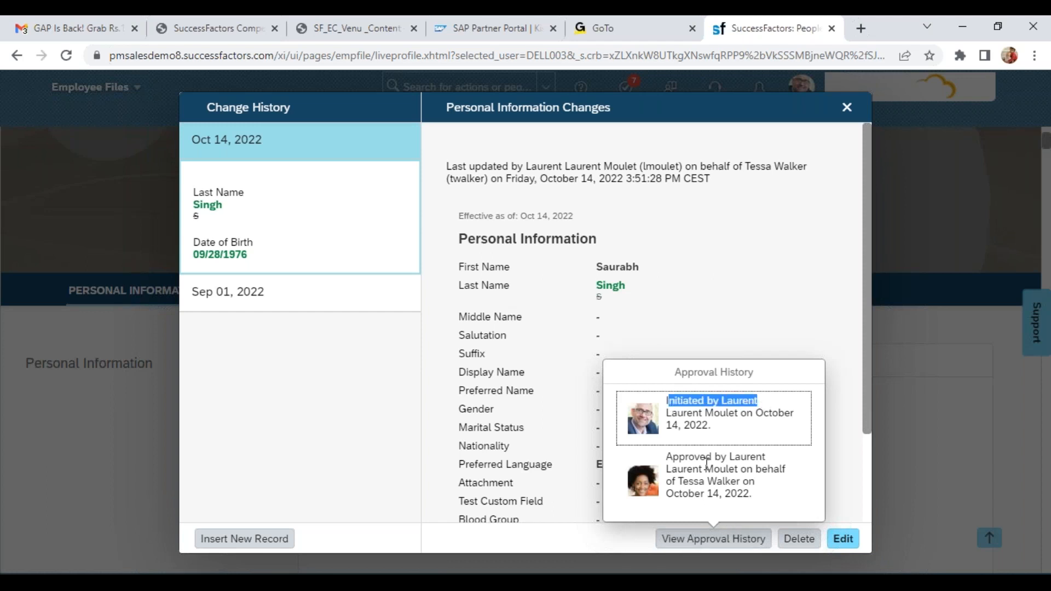
Check the approver entry in the Oct 14, 2022 approval history and close the Personal Information change history
drag(667, 456, 715, 482)
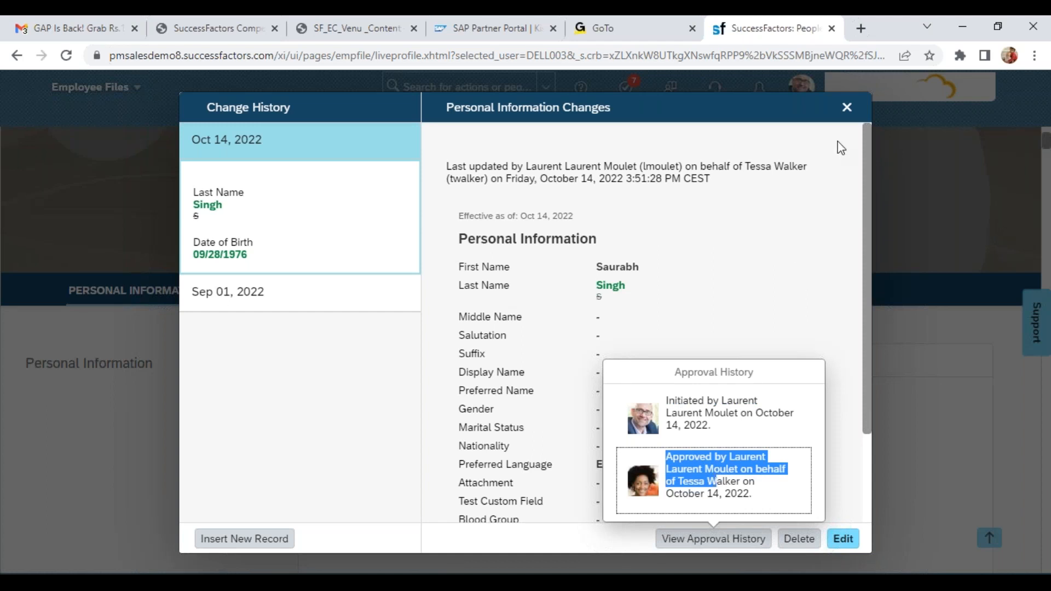
click(833, 120)
click(847, 109)
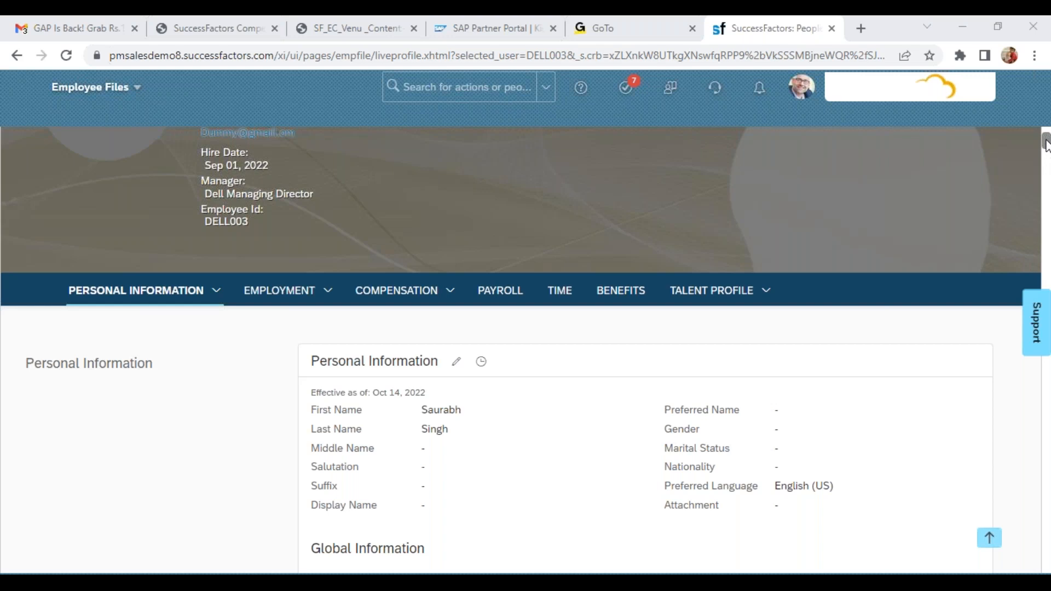
Start a Change Job and Compensation Info action for Job Information, effective Nov 01, 2022
scroll(711, 175, up, 3)
click(784, 162)
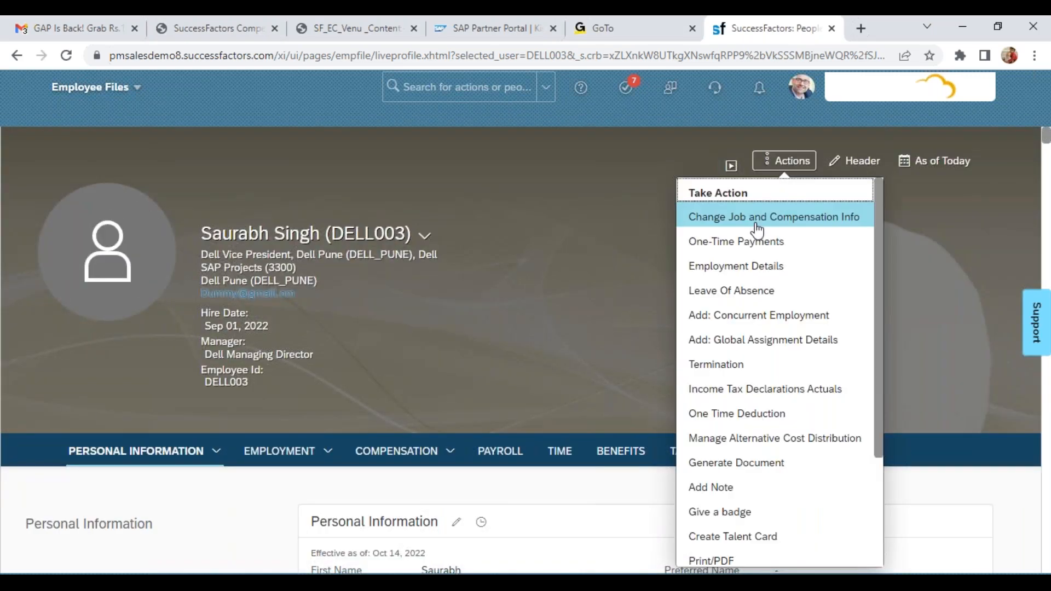
click(692, 219)
click(150, 183)
click(258, 322)
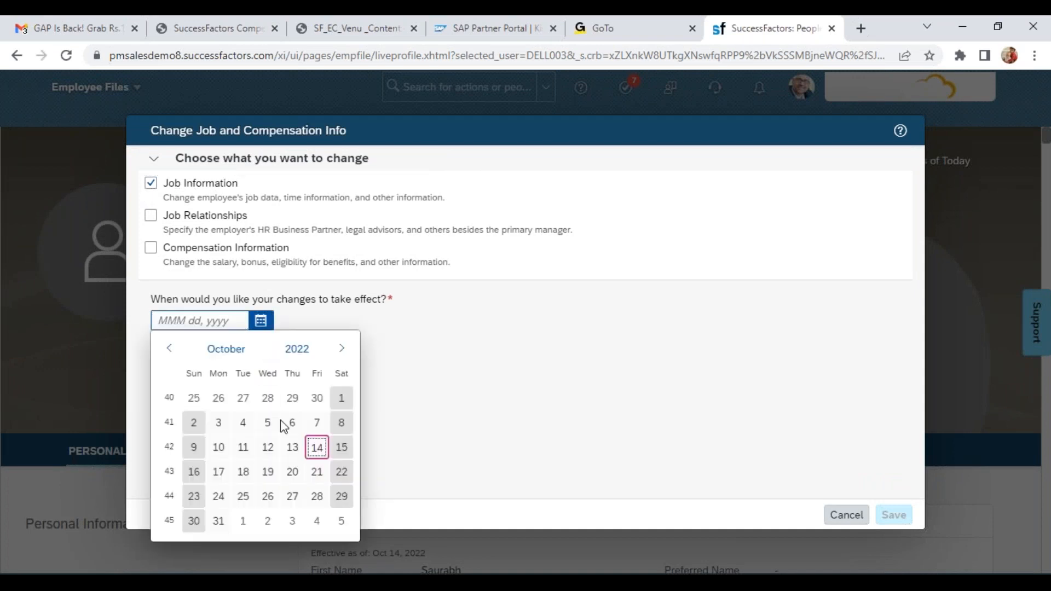
click(242, 521)
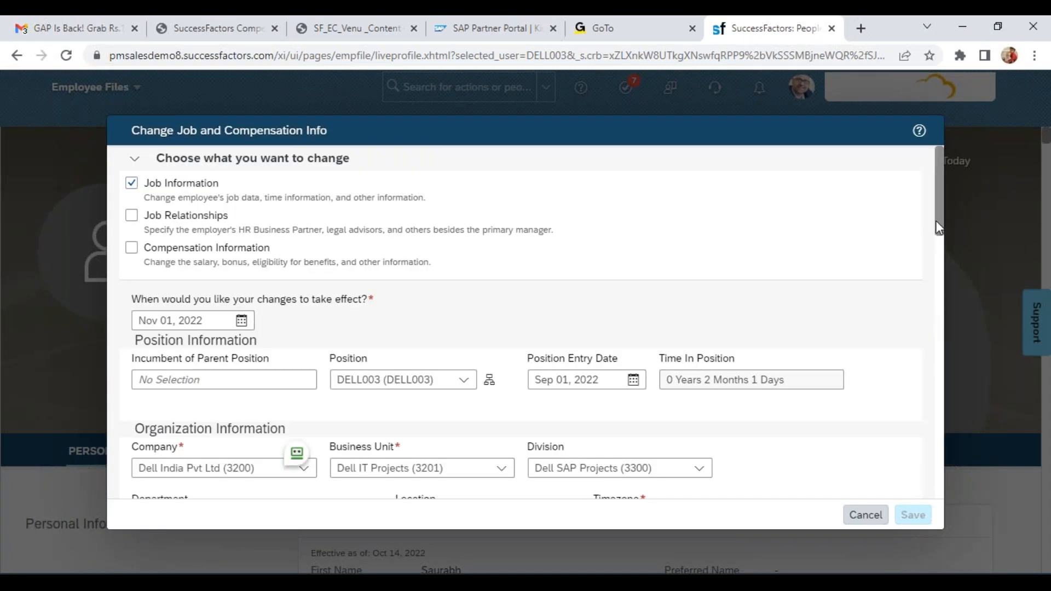
Change the employee's location to Dell Goa (DELL_GOA) and save to bring up the transfer request confirmation
drag(941, 236, 943, 297)
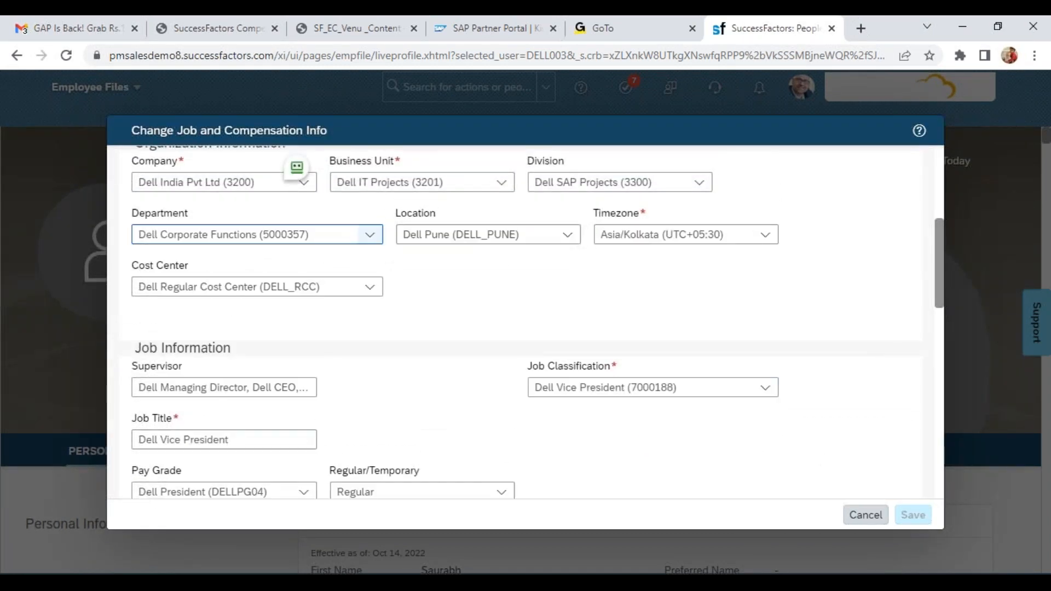
click(527, 237)
text(dell)
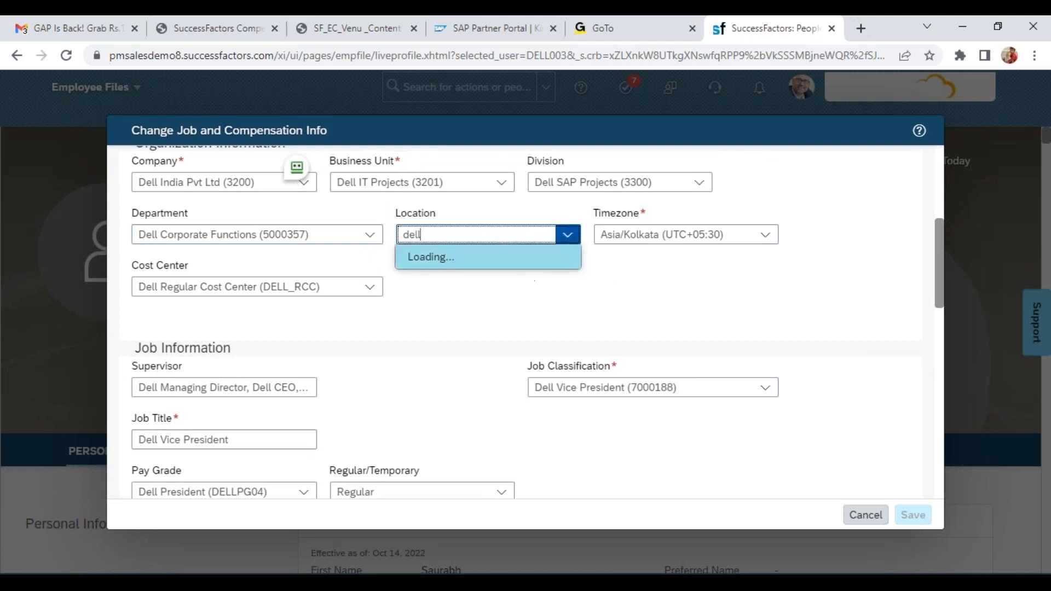
click(487, 271)
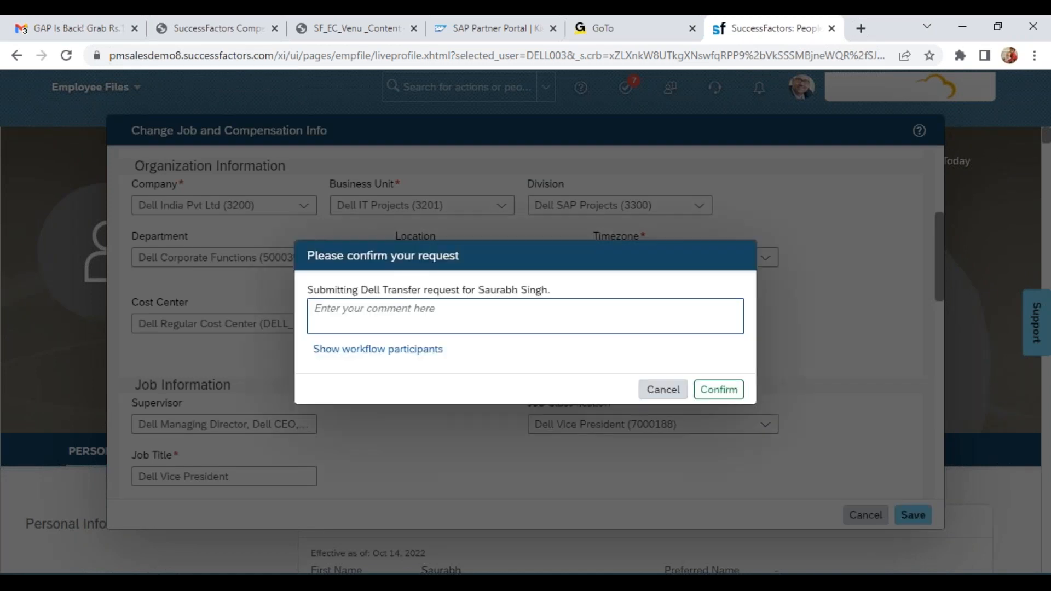
Review the approvers and contributors in the transfer request's workflow participants, and cancel the request confirmation
click(389, 352)
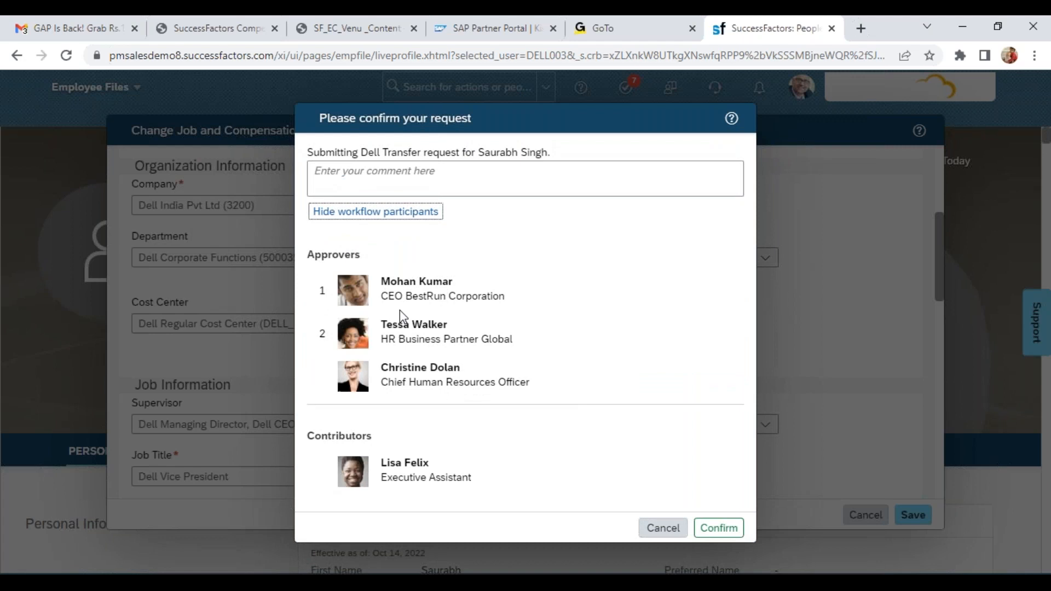
double_click(401, 280)
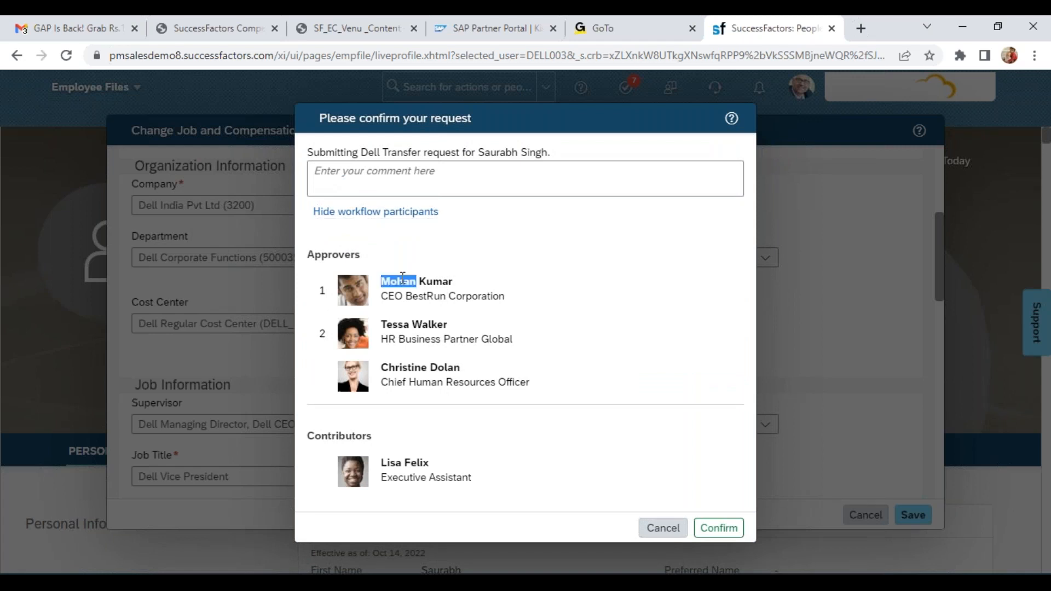
click(392, 325)
drag(391, 324, 429, 327)
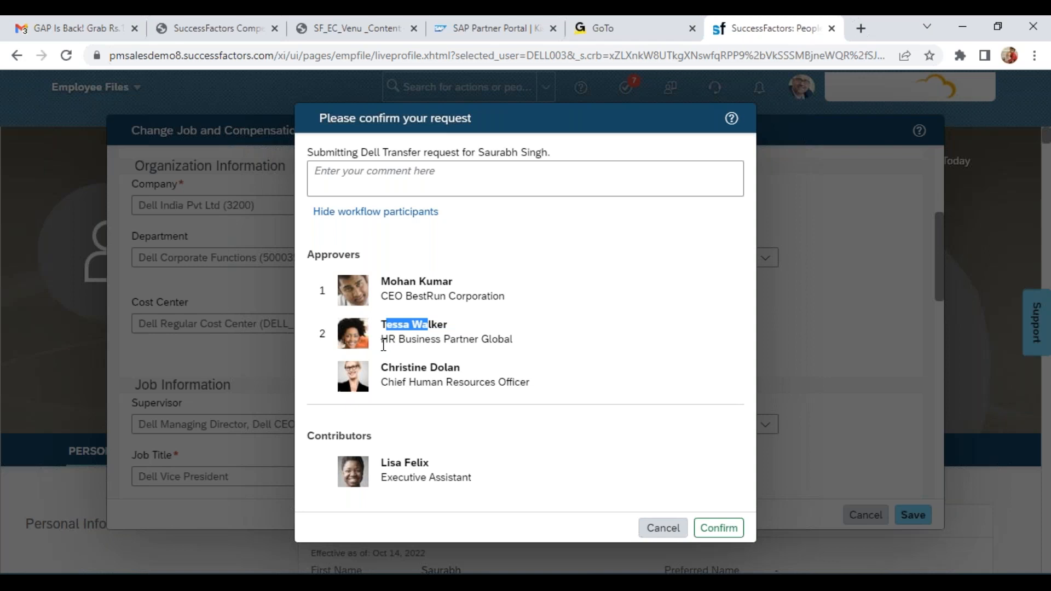
click(657, 528)
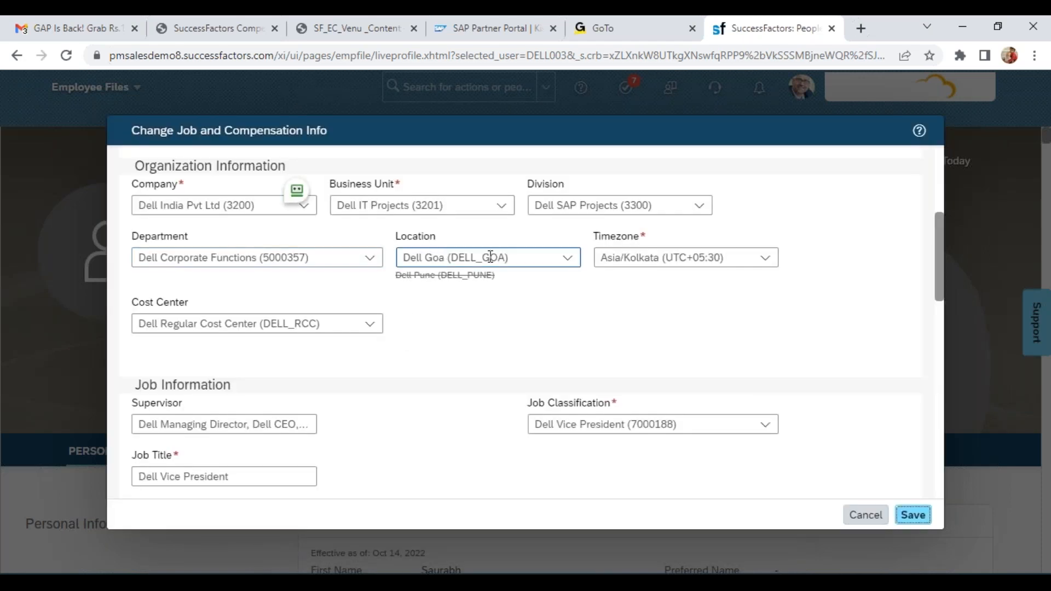
Set the employee's location back to Dell Pune (DELL_PUNE)
click(490, 256)
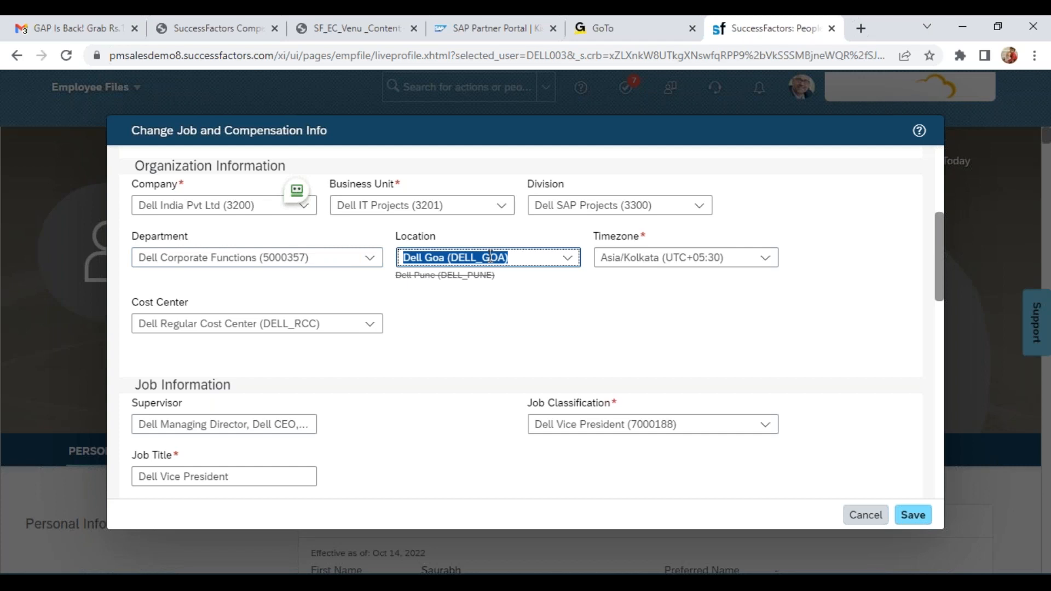
text(dell pu)
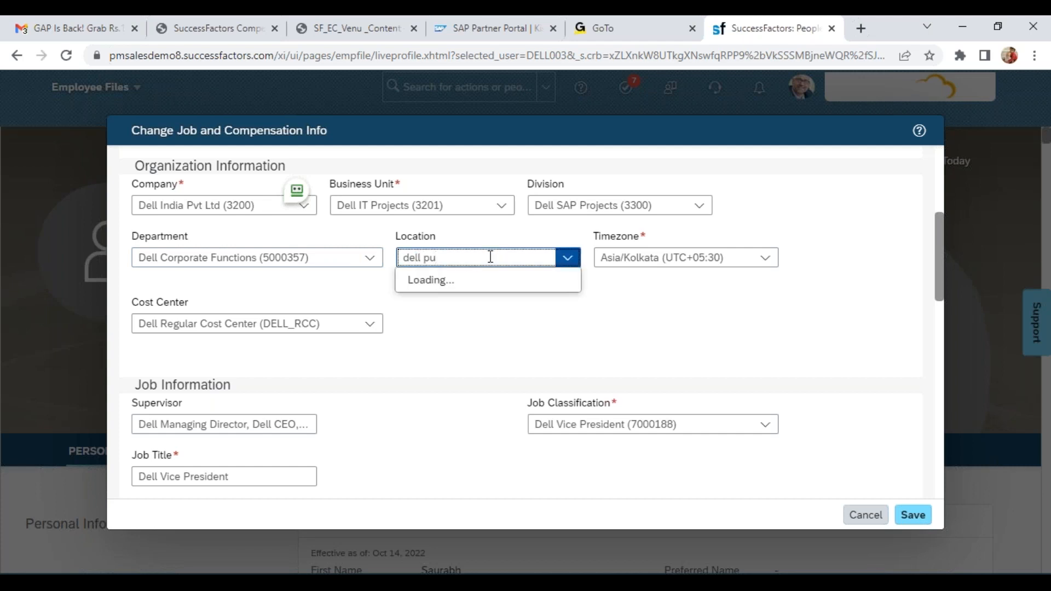
click(454, 290)
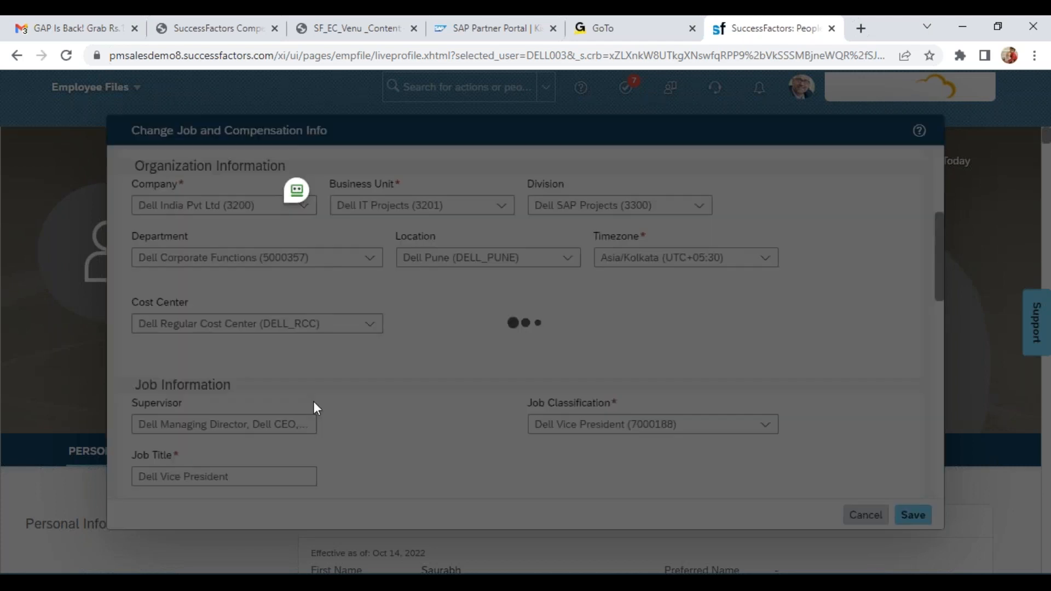
Assign the BestRun president as supervisor, set moving the assigned position below the new supervisor's position to Yes, and save
click(241, 425)
text(aakane)
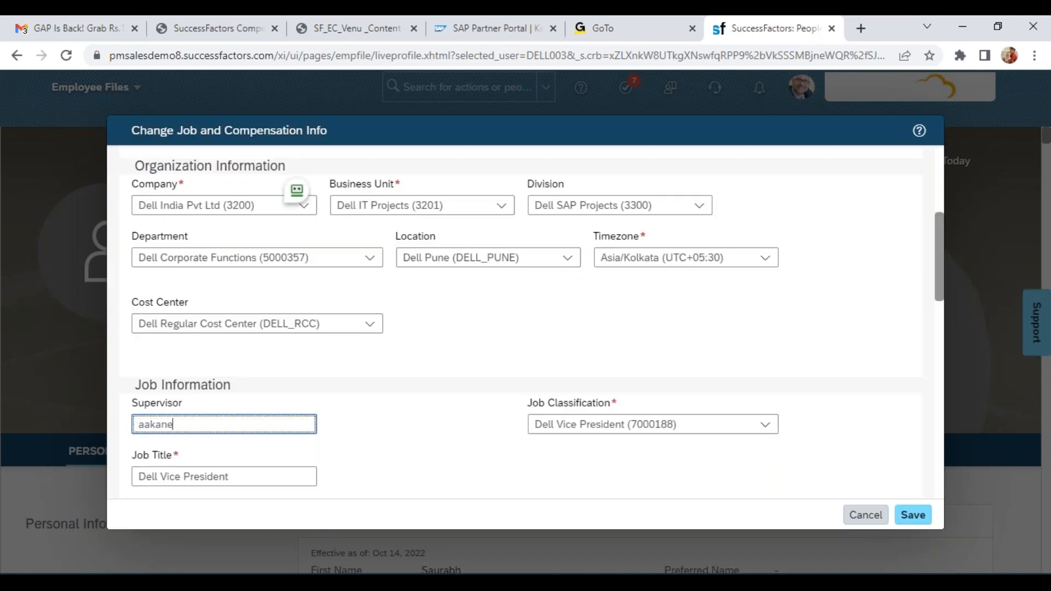
click(232, 457)
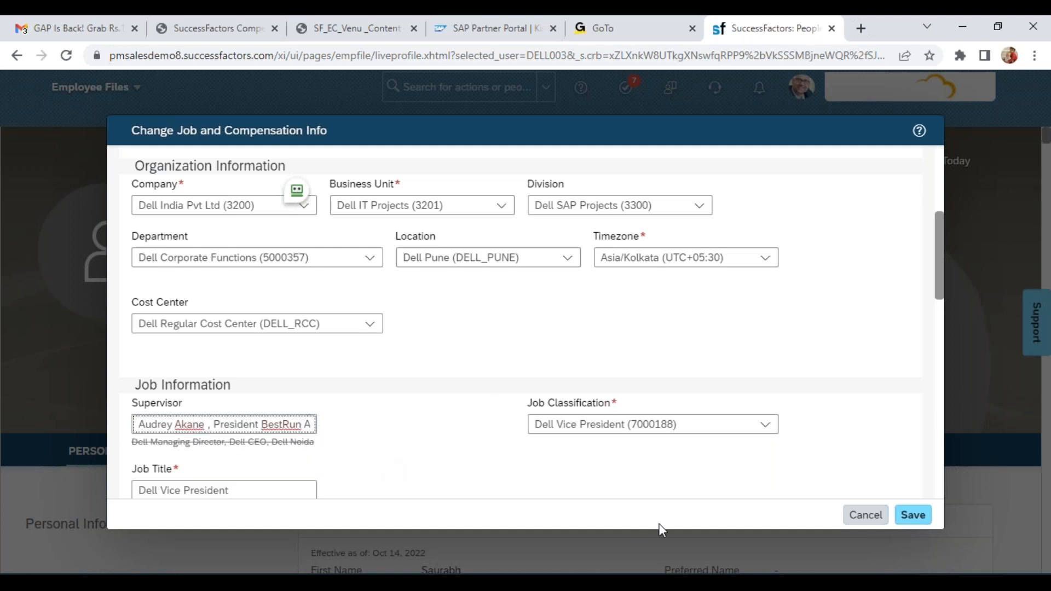
click(356, 444)
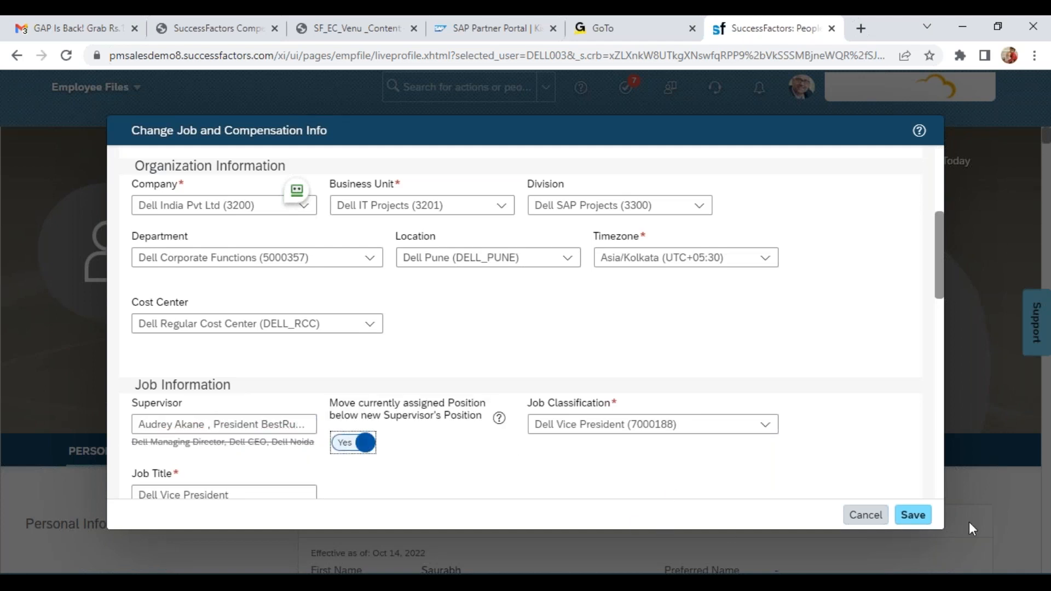
click(913, 515)
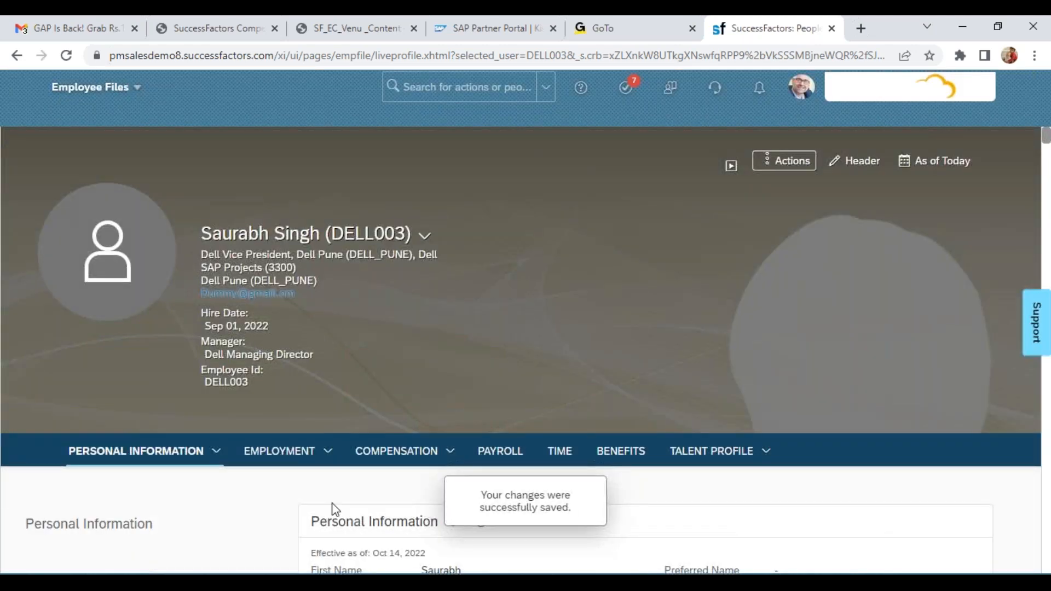
Open the upcoming Job Information change, review the Nov 01, 2022 manager transfer record, and close the history
click(328, 452)
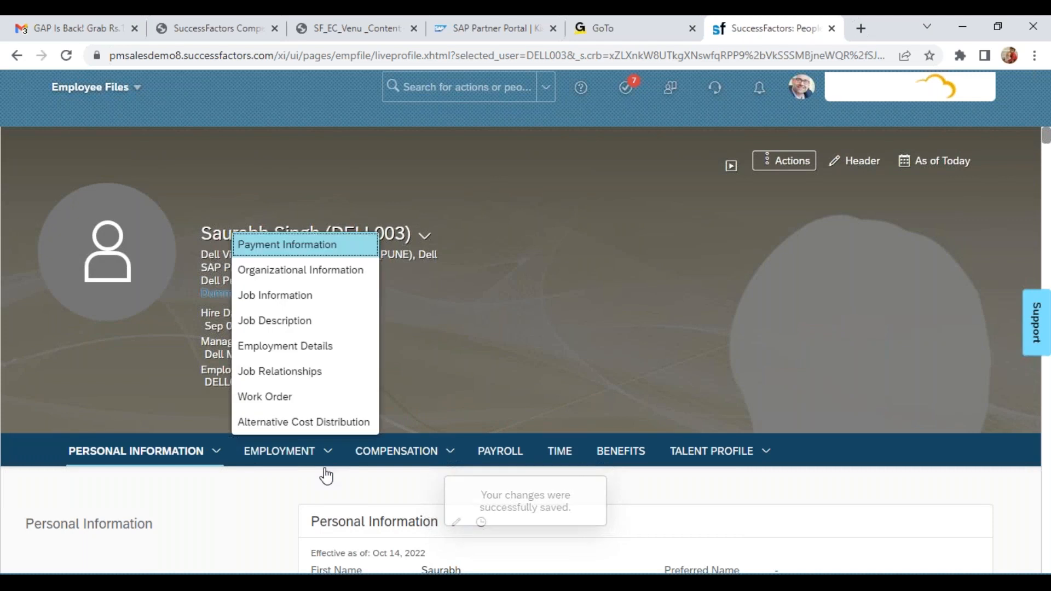
click(319, 298)
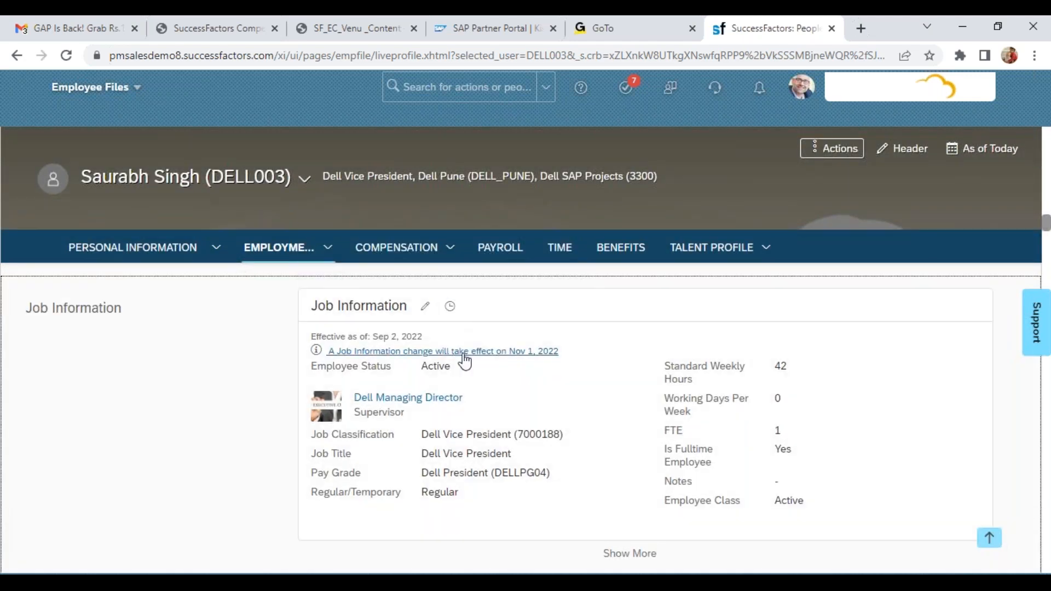
click(469, 352)
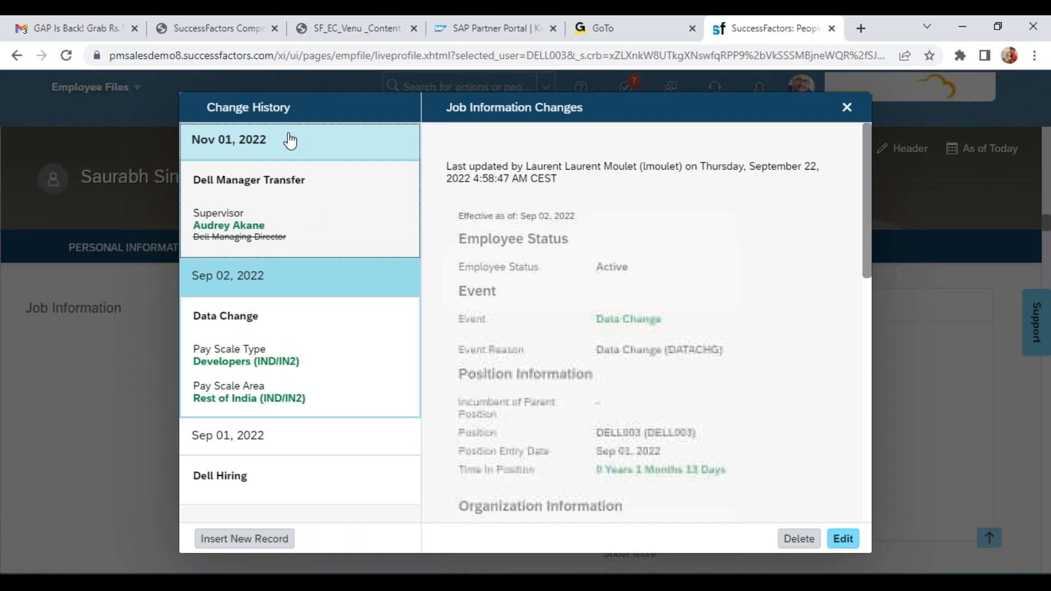
click(290, 141)
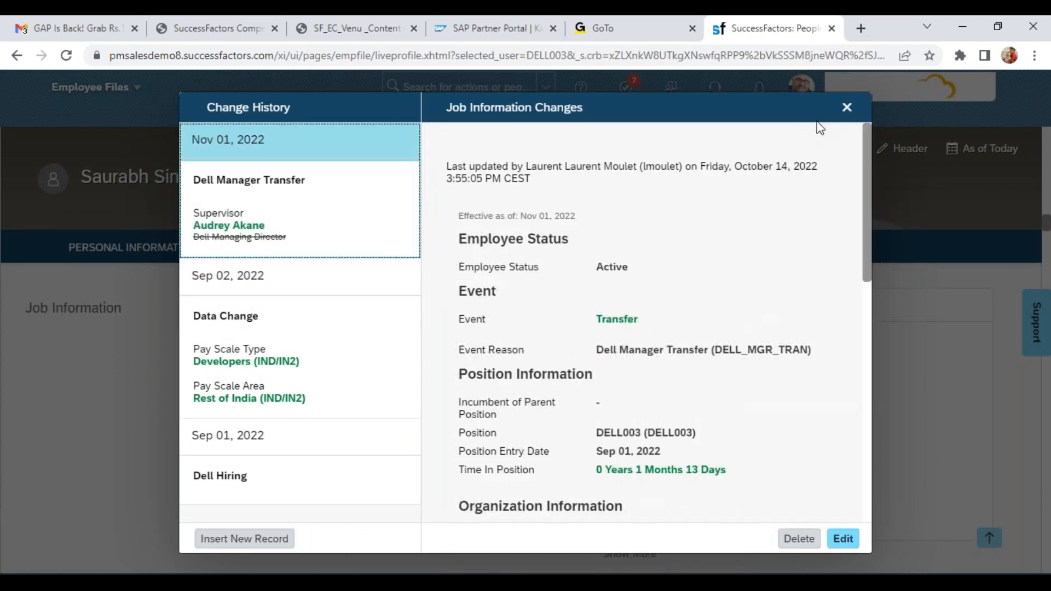
click(846, 107)
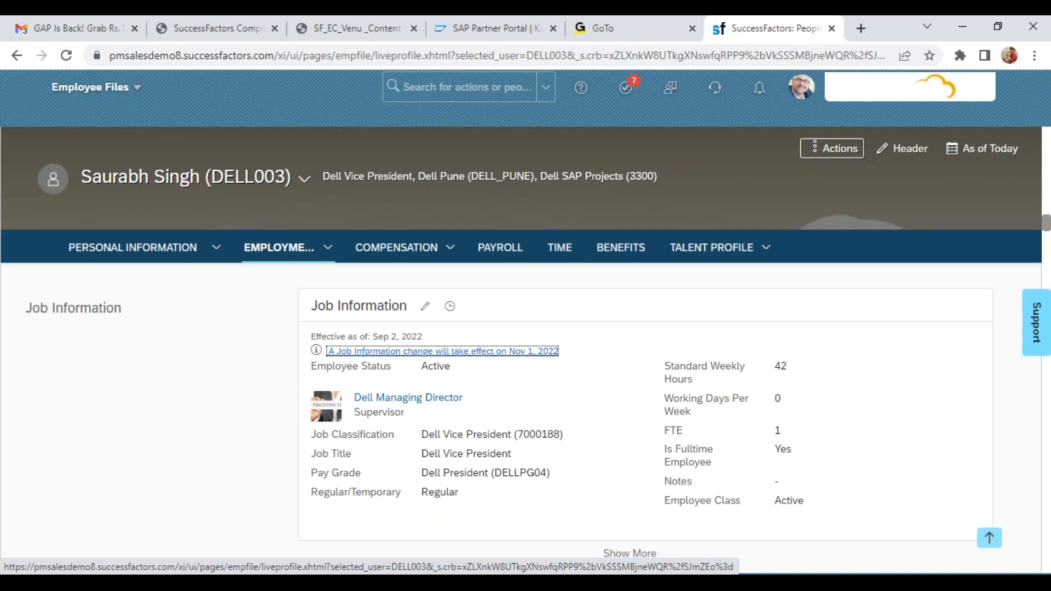
Start a new record in the Personal Information change history with the effective date Oct 17, 2022
click(736, 170)
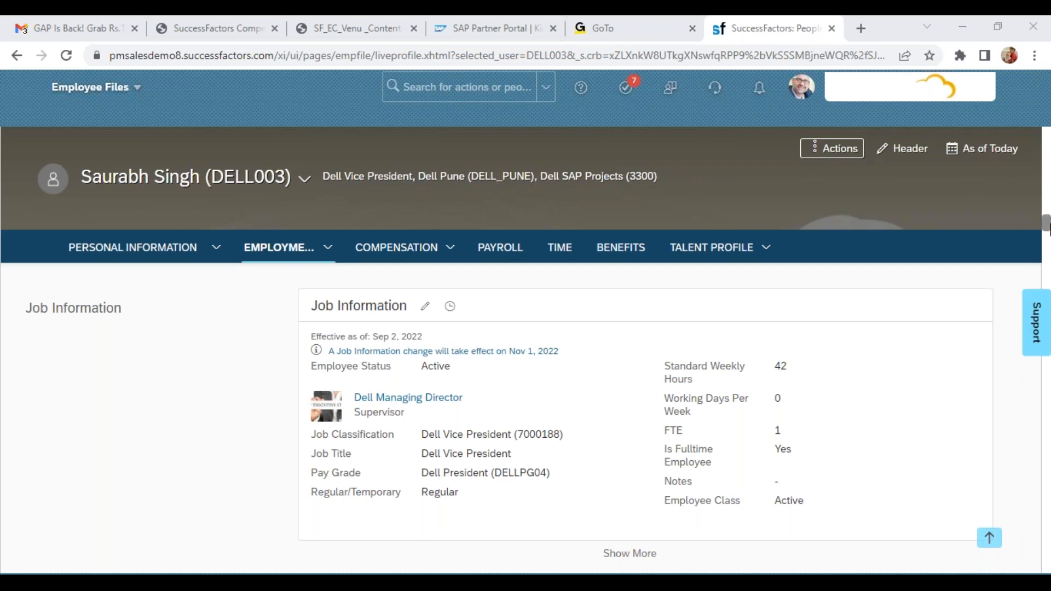
scroll(526, 350, up, 5)
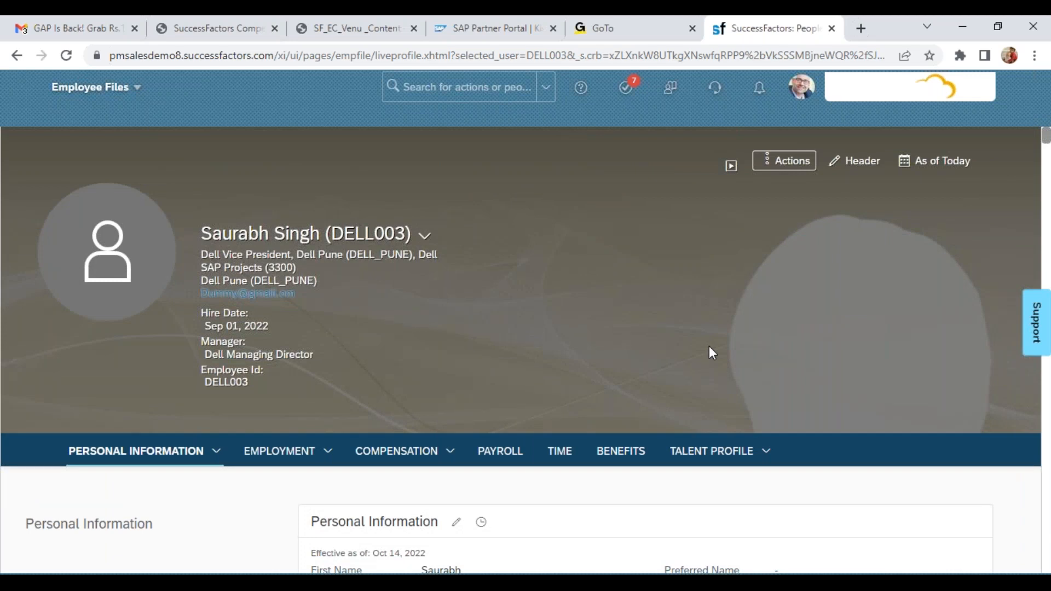
click(481, 526)
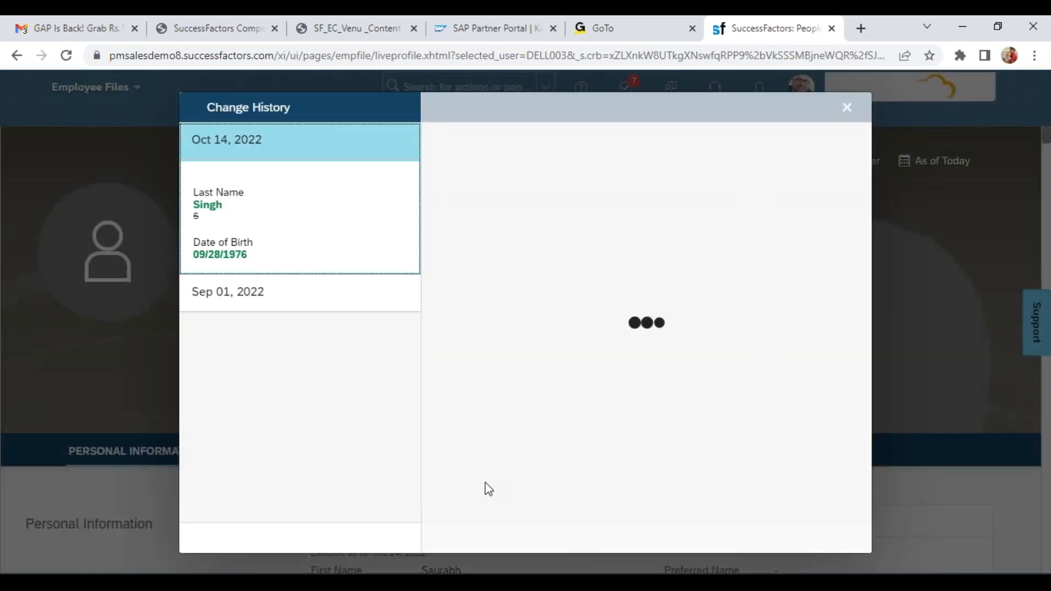
click(255, 544)
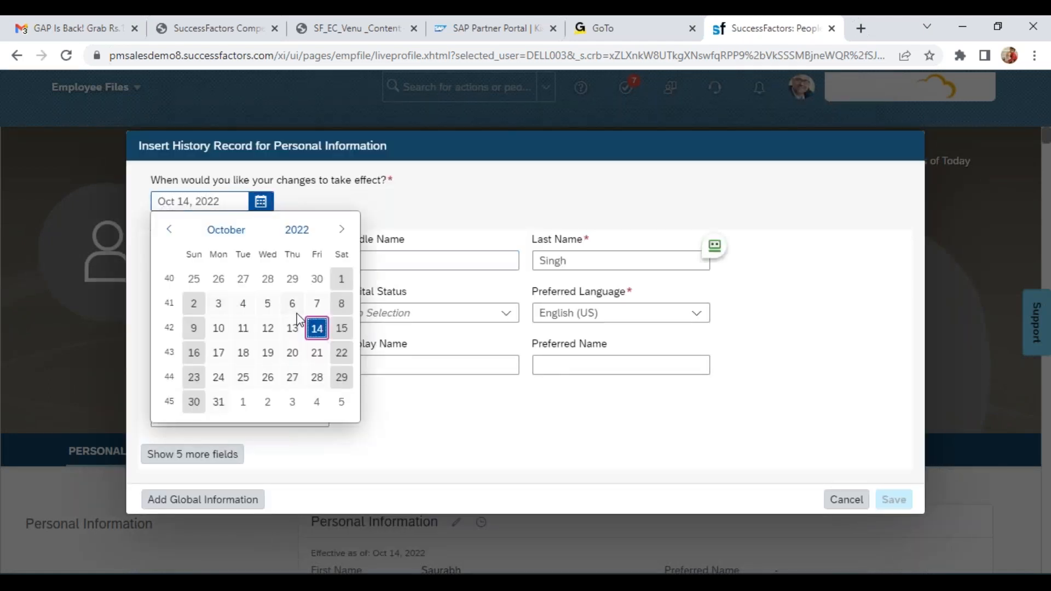
click(219, 353)
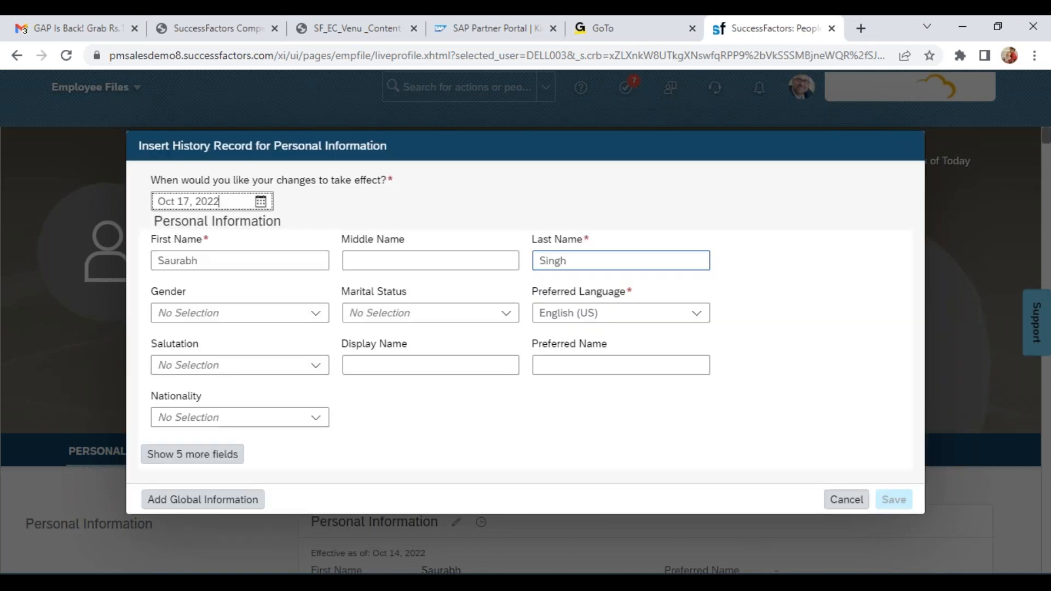
Add the initial K in front of the employee's last name and save the new history record
click(497, 264)
click(593, 262)
click(593, 264)
key(Home)
text(K)
click(775, 294)
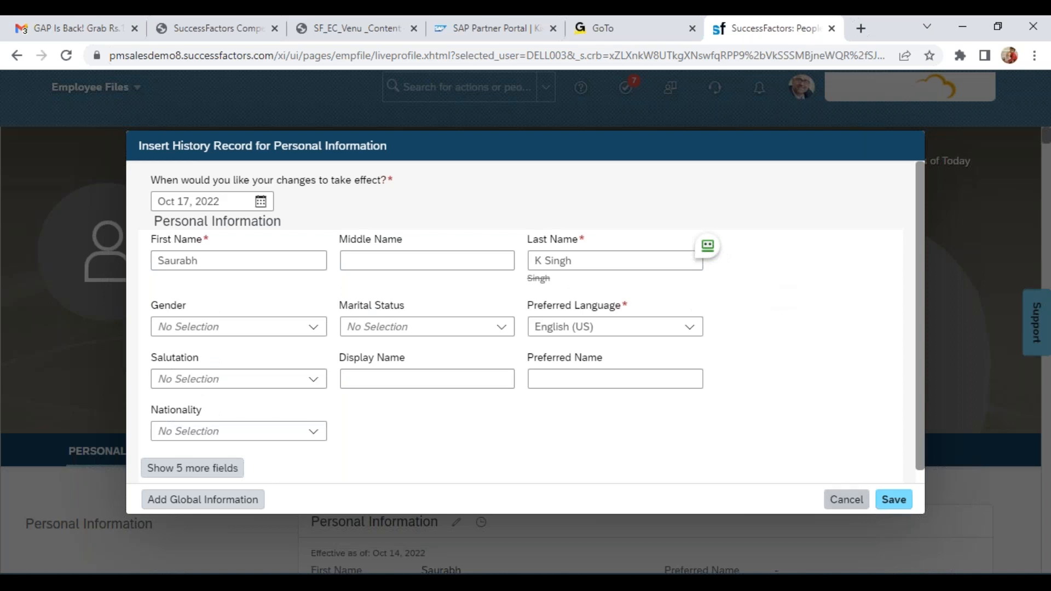
click(907, 502)
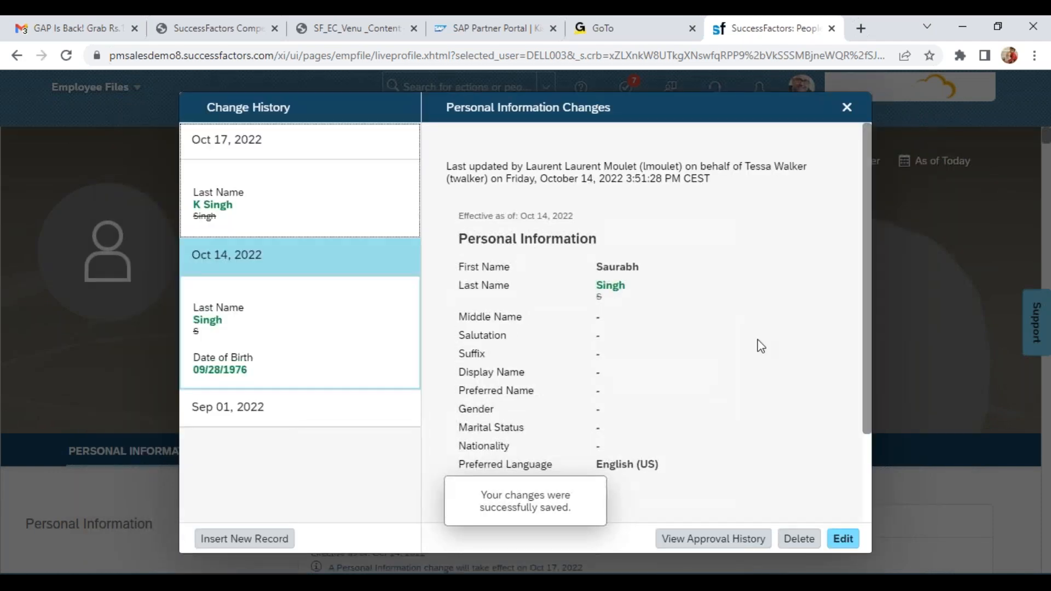
Reopen the Personal Information change history and review the Oct 17, 2022 record
click(848, 112)
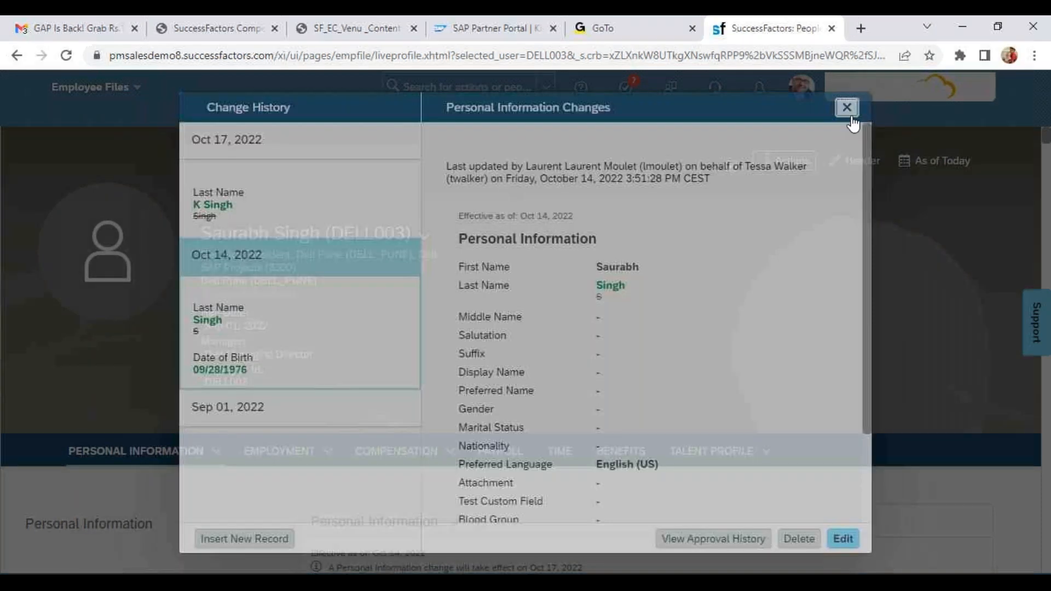
click(484, 525)
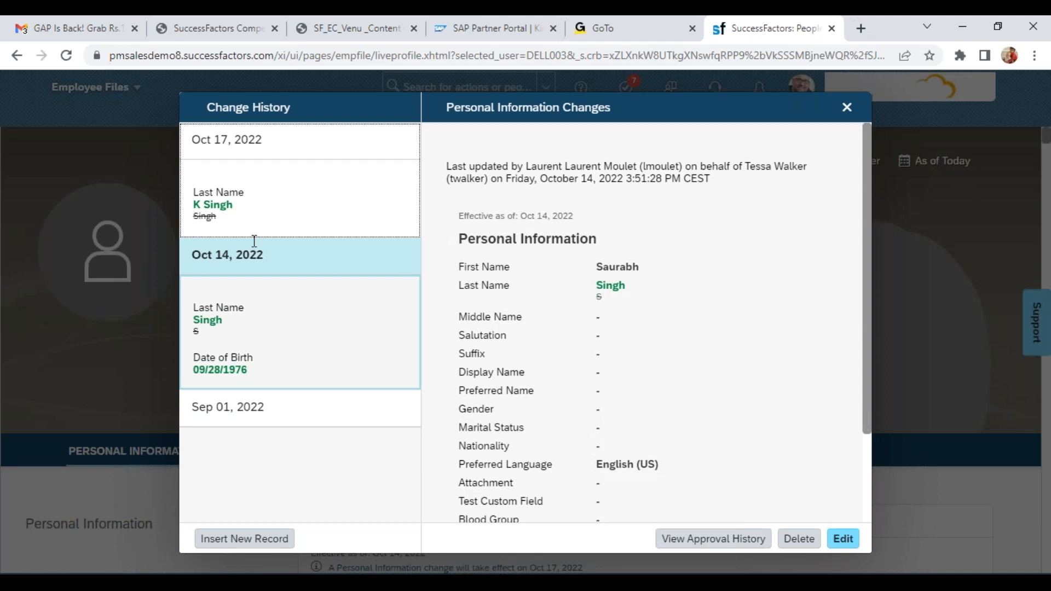
click(246, 145)
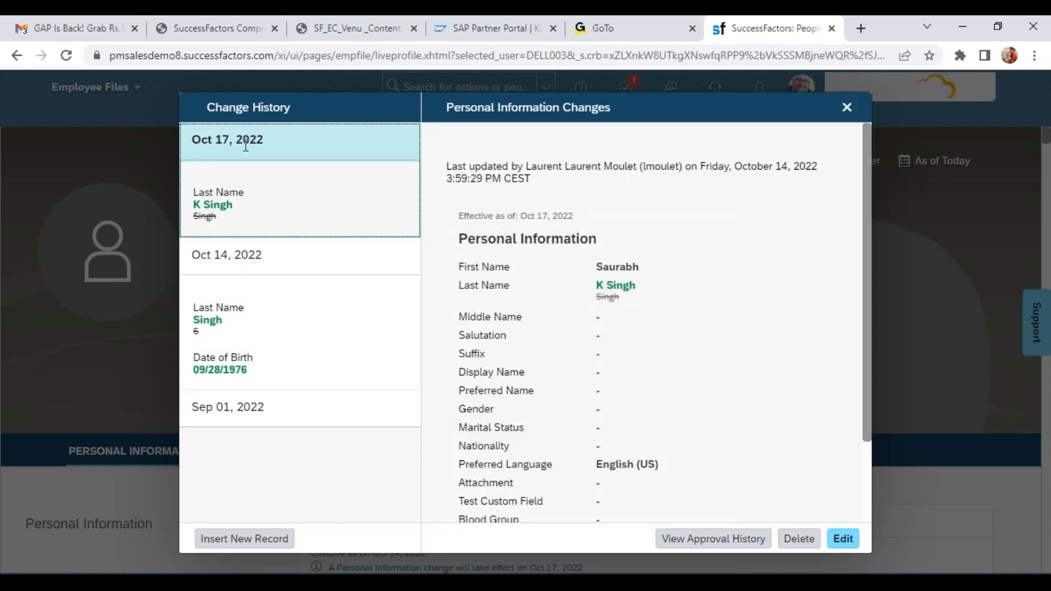
Close the change history and check the effective date and last name in the employee's Personal Information section
click(848, 109)
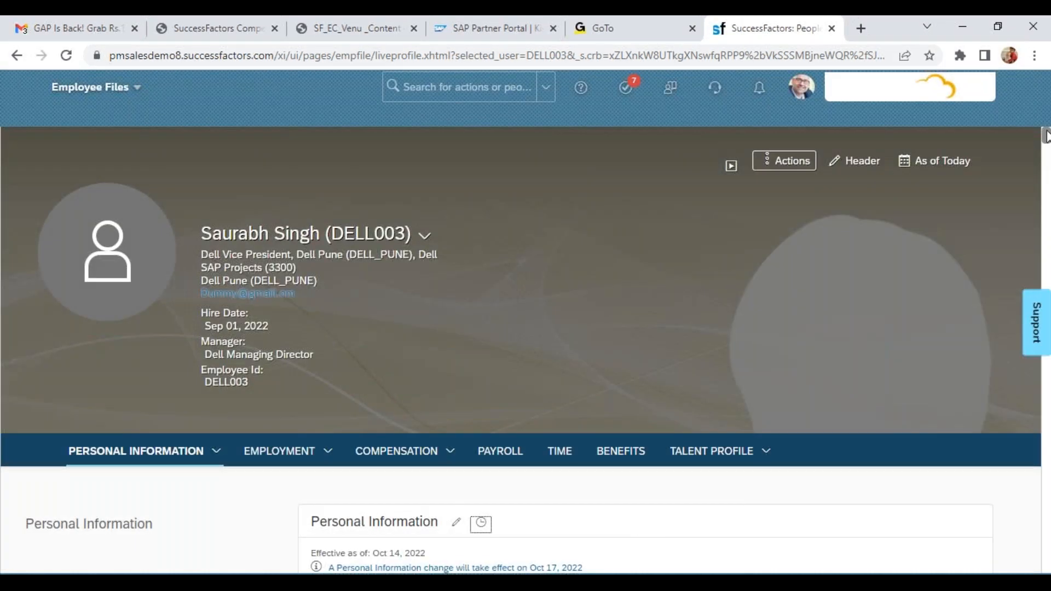
scroll(1045, 136, down, 2)
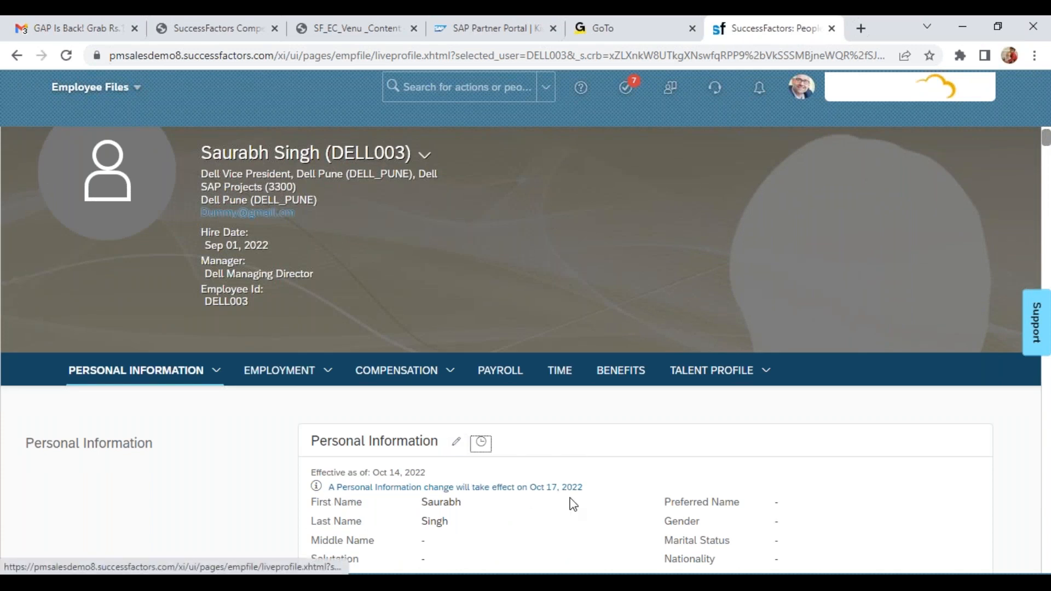
drag(383, 471, 429, 473)
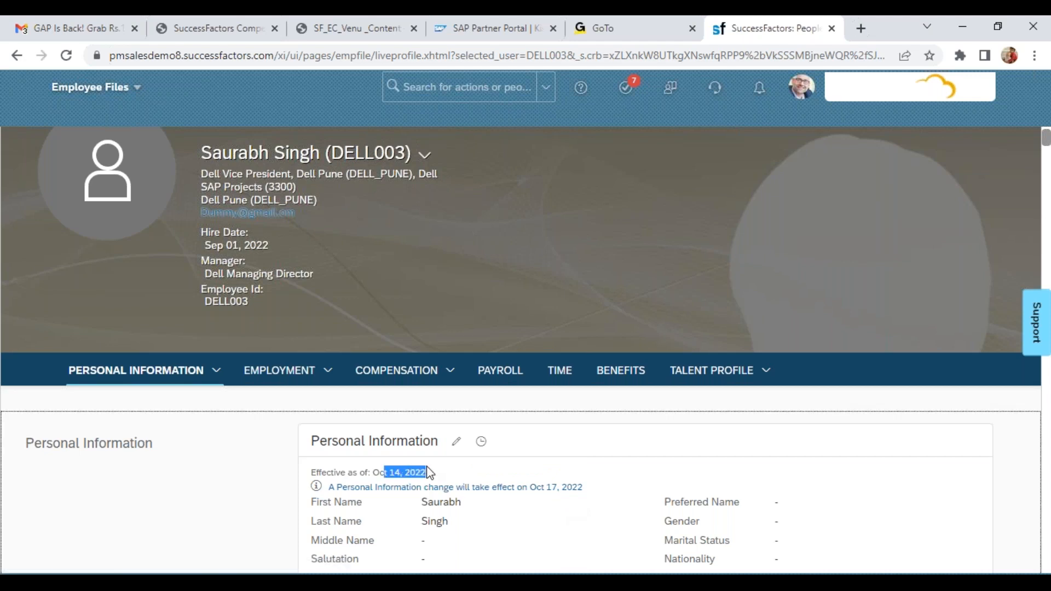
drag(422, 523, 462, 528)
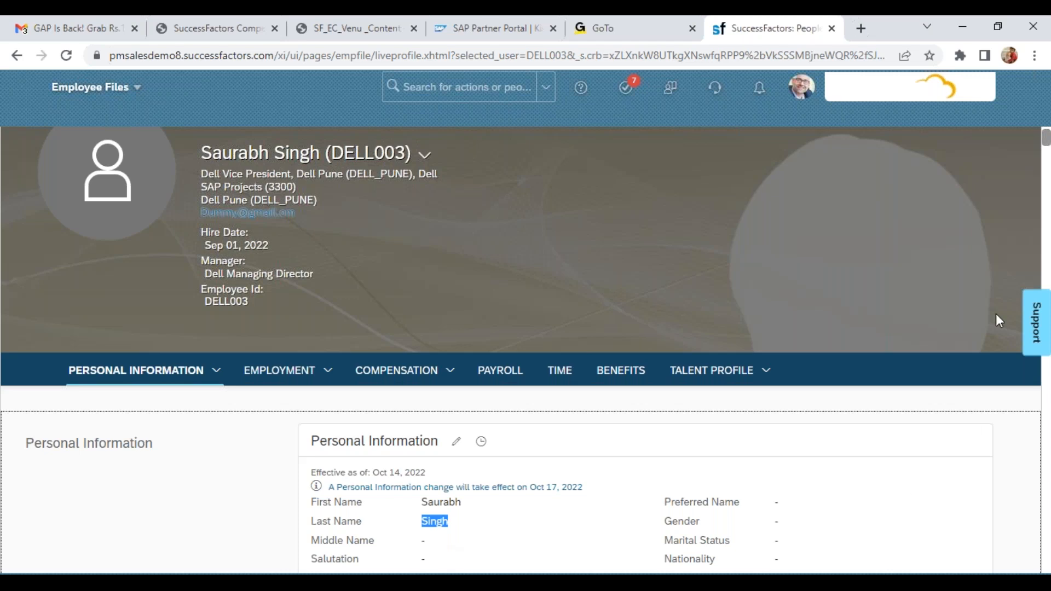
click(1032, 302)
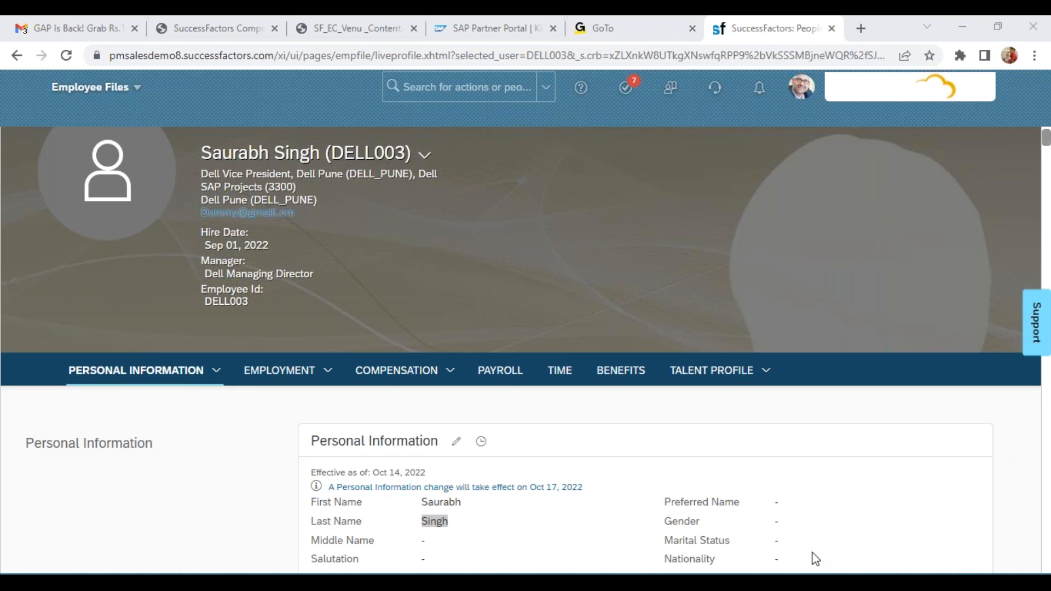
Edit the Personal Information with effective date Nov 01, 2022 and remove the initial K from the last name
click(456, 445)
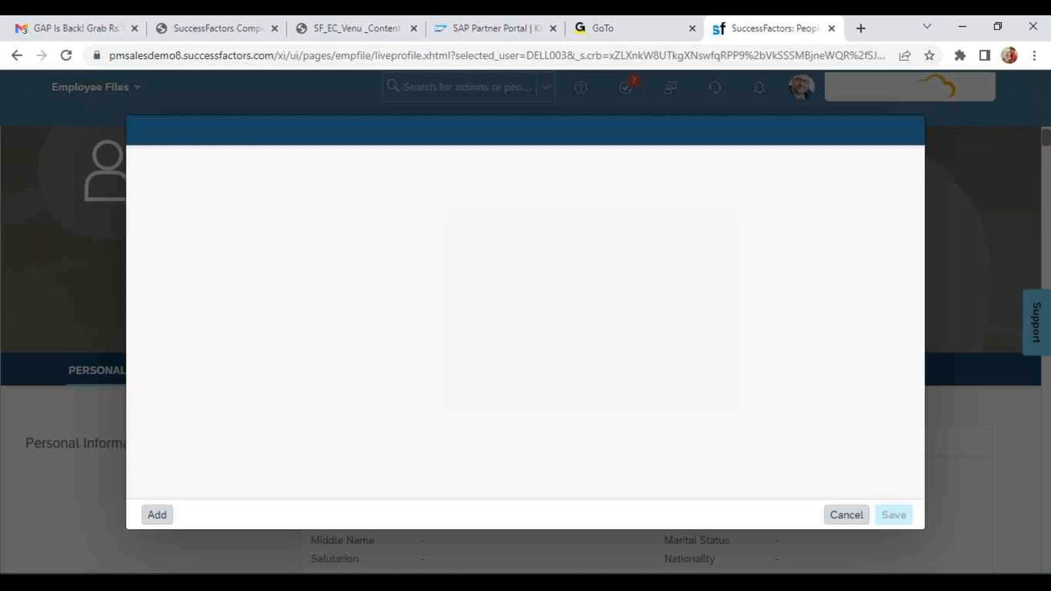
click(188, 187)
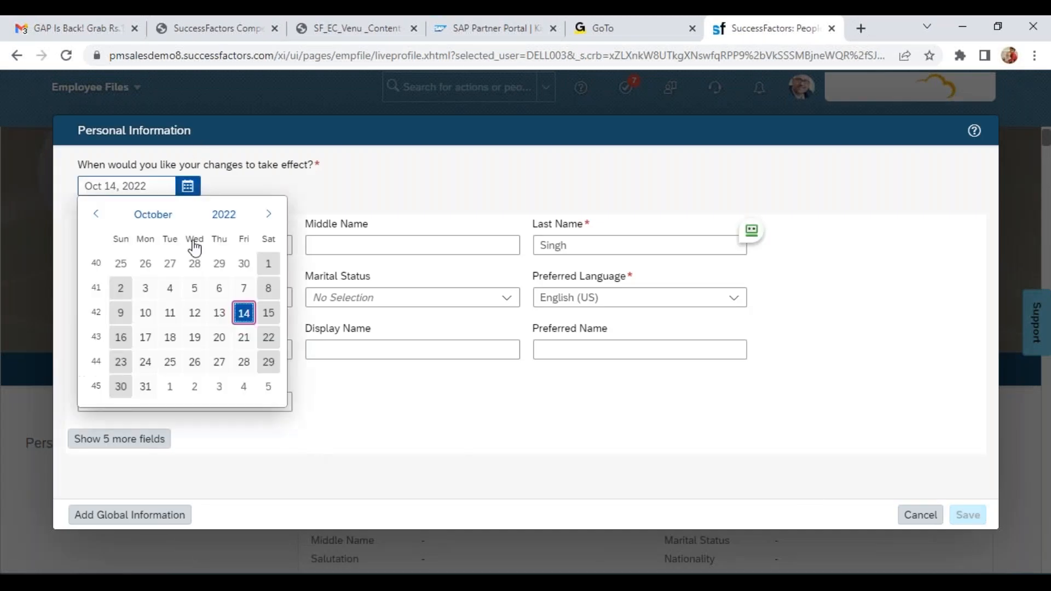
click(170, 387)
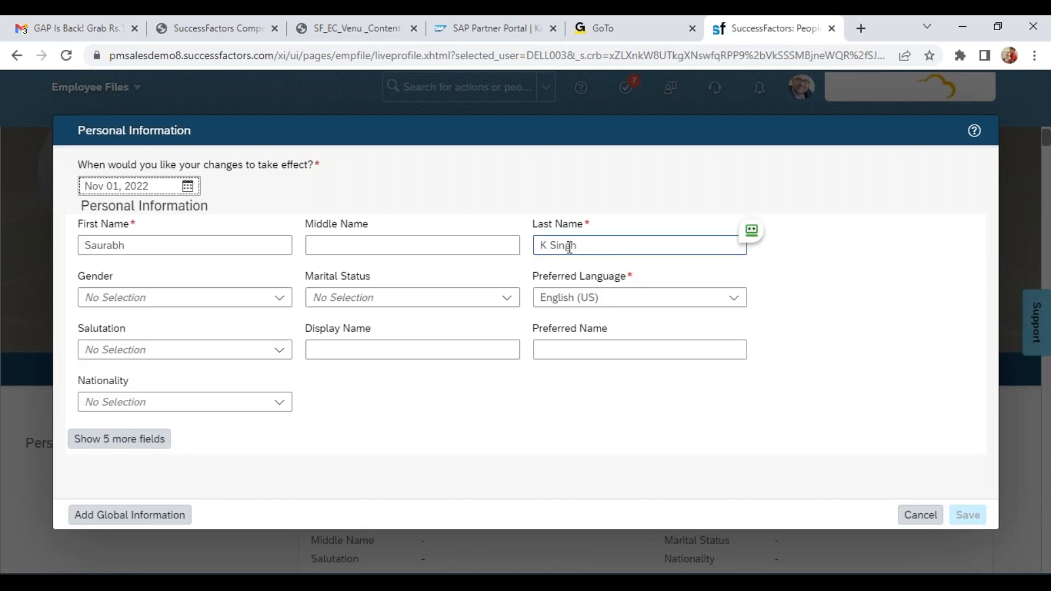
click(552, 246)
key(BackSpace)
key(BackSpace)
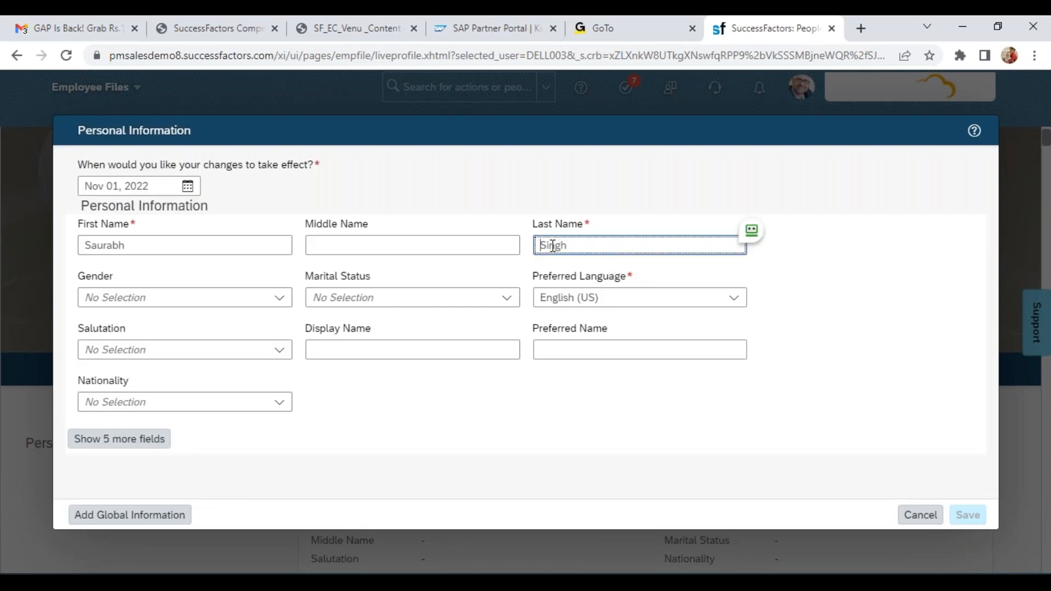
click(828, 313)
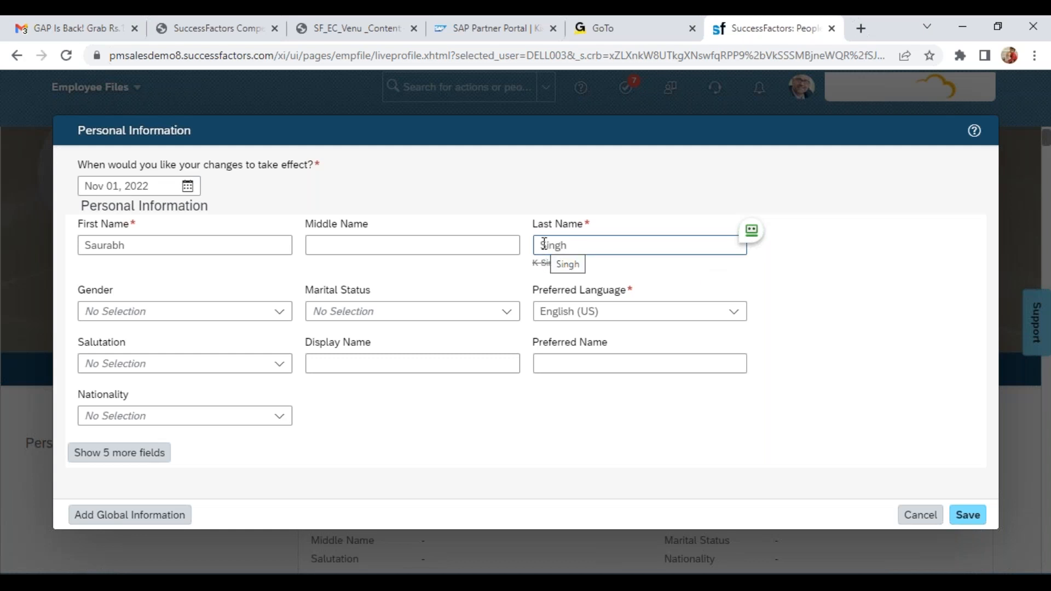
Submit the Personal Information edit for a look at its approval request and workflow participants, and discard it without confirming
click(968, 516)
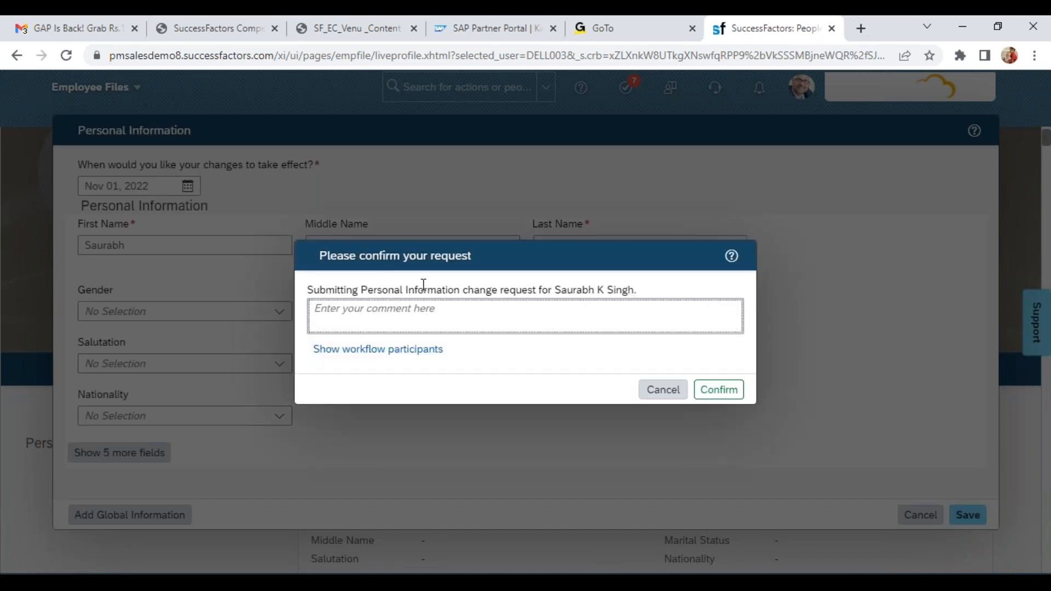
drag(361, 288, 472, 289)
click(392, 349)
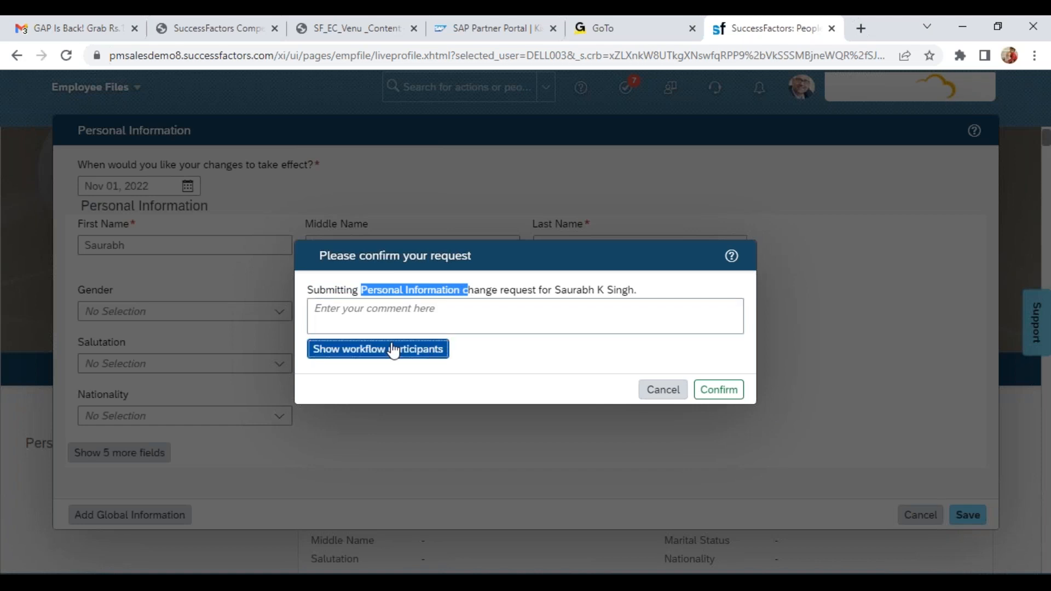
click(664, 438)
click(921, 515)
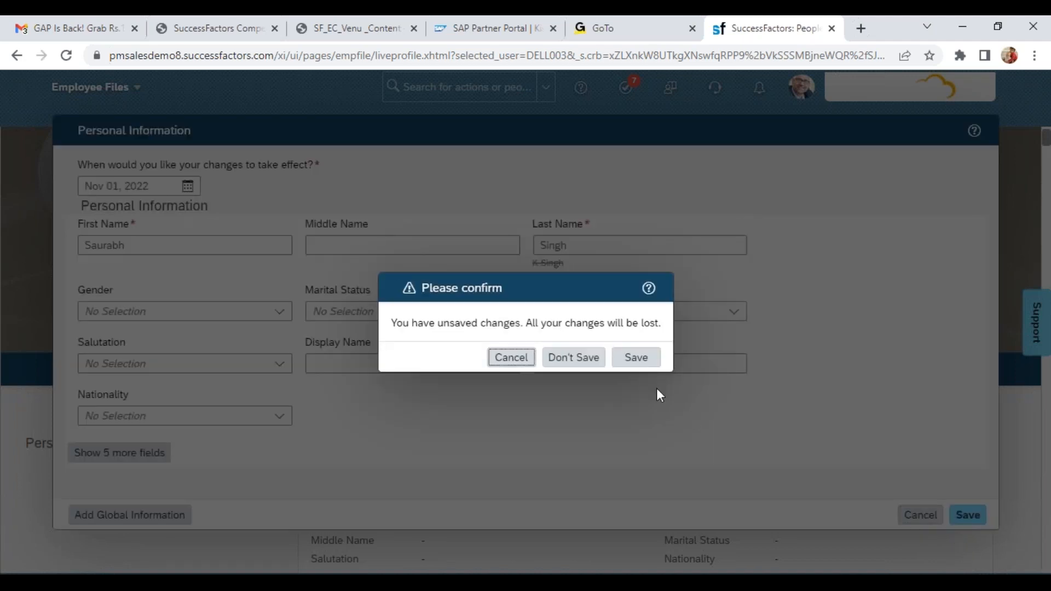
click(579, 370)
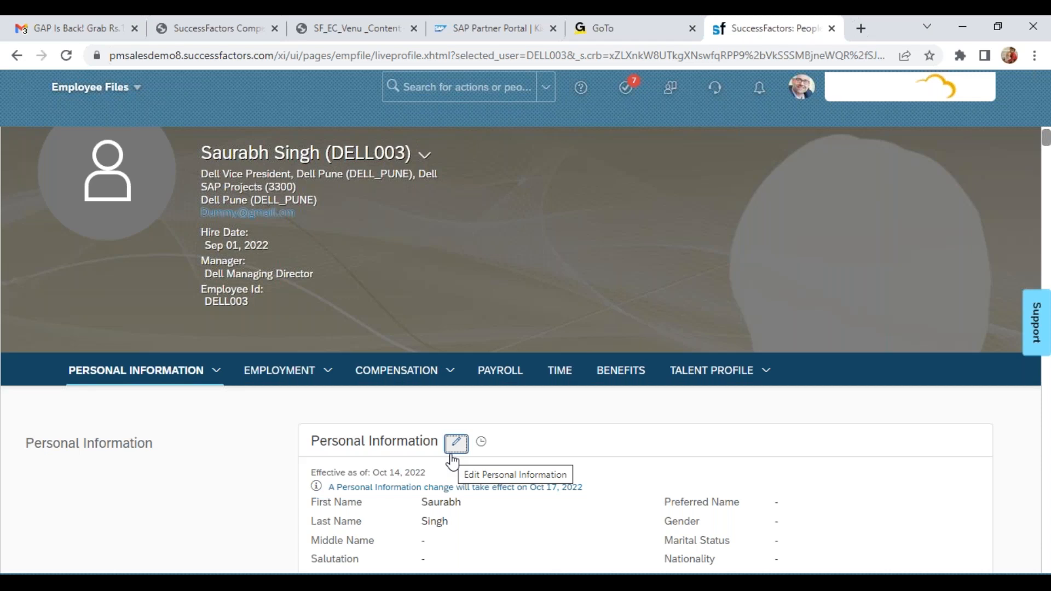
Start inserting a new record in the Personal Information change history with the effective date Nov 01, 2022
click(452, 458)
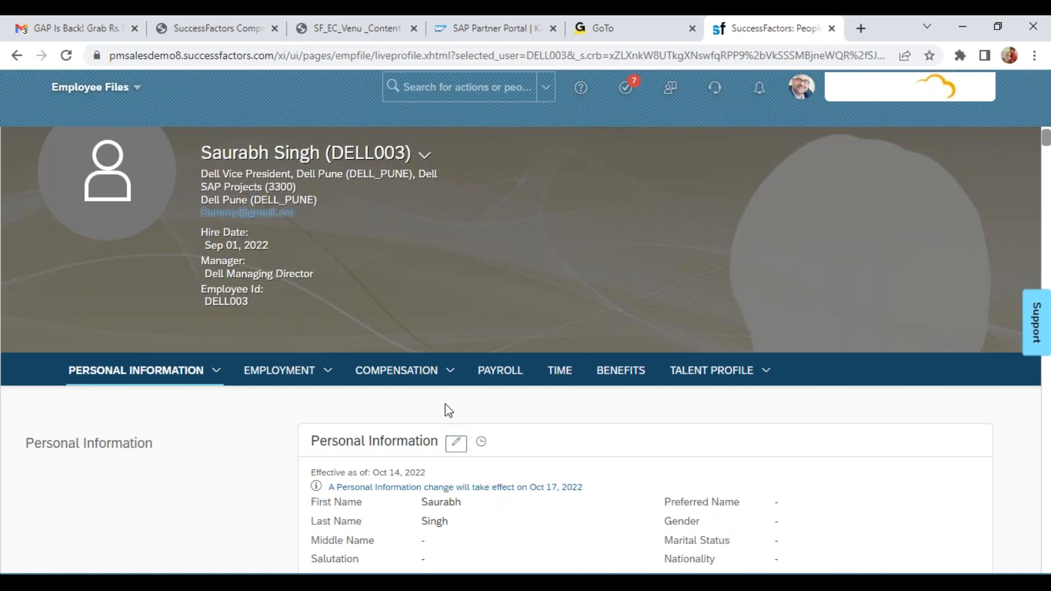
right_click(480, 442)
click(484, 448)
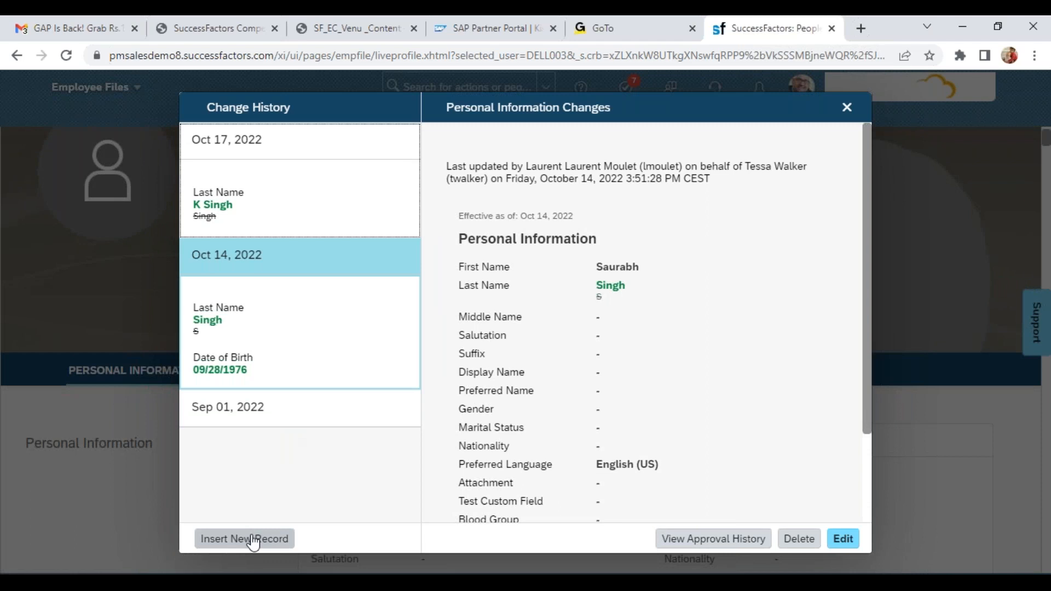
click(274, 151)
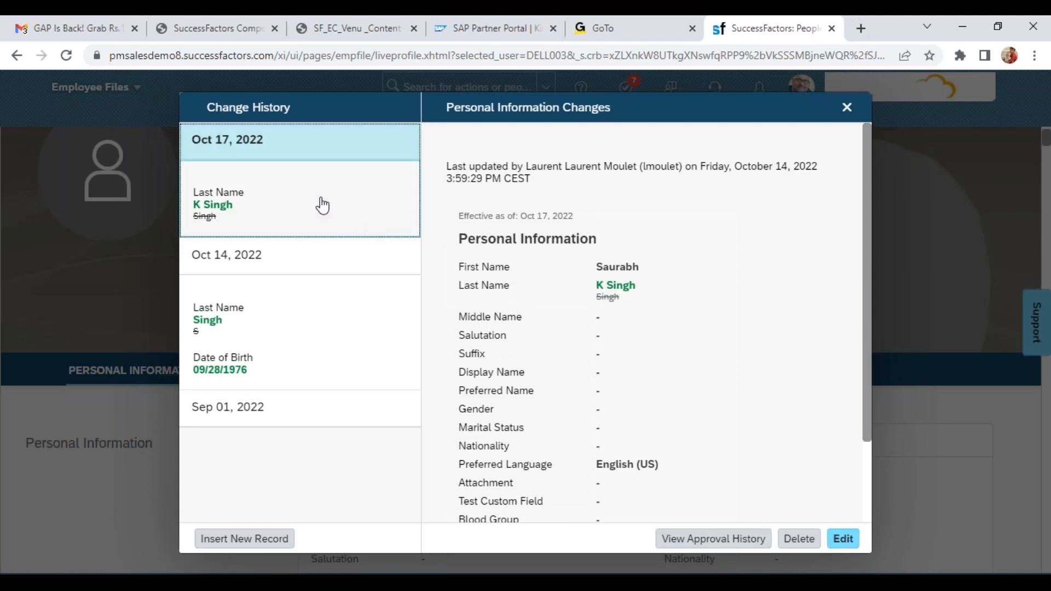
click(236, 542)
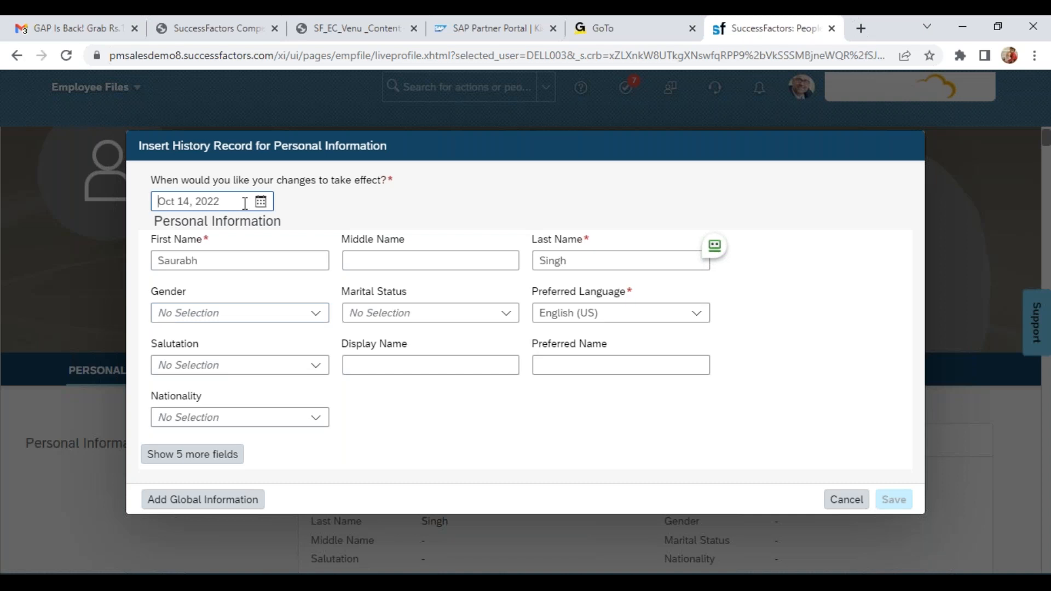
click(261, 201)
click(242, 405)
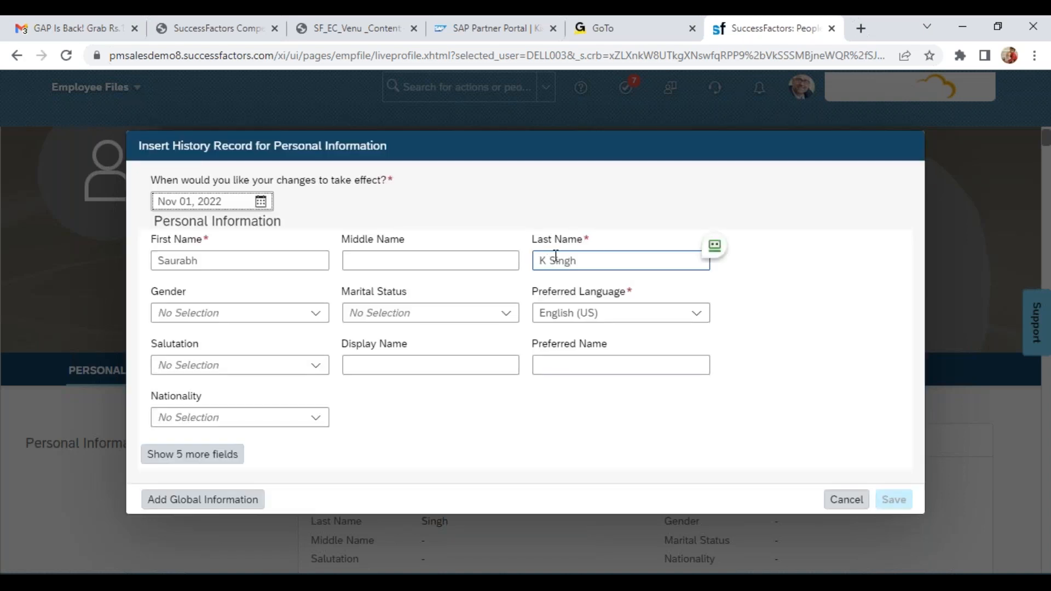
Replace the initial K with M in the employee's last name and save the new history record
click(547, 264)
double_click(543, 261)
text(M)
click(646, 403)
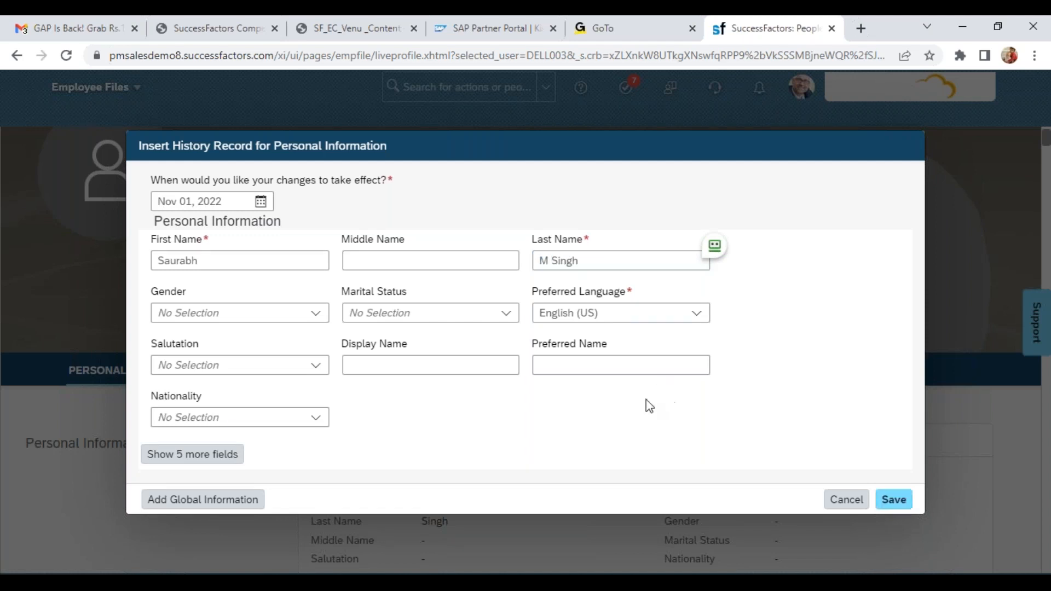
click(902, 499)
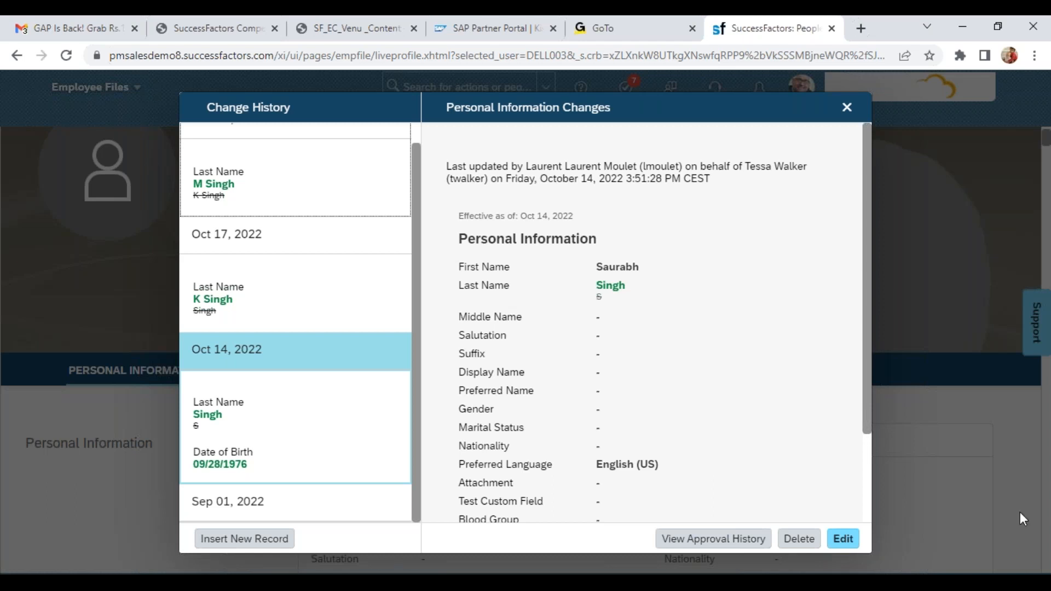
Delete the Nov 01, 2022 record from the Personal Information change history and close the history
click(315, 147)
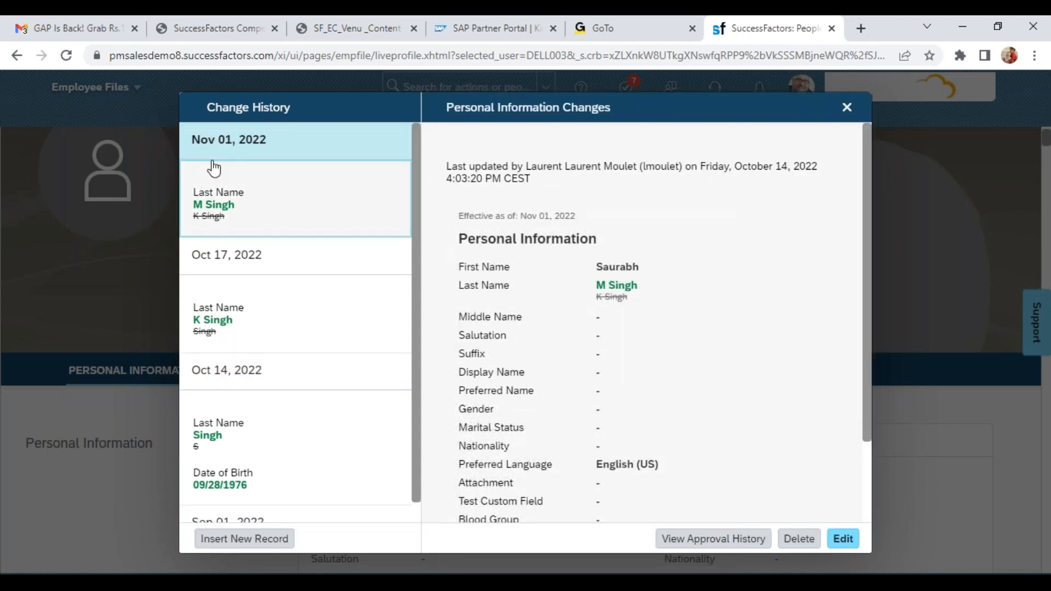
click(221, 151)
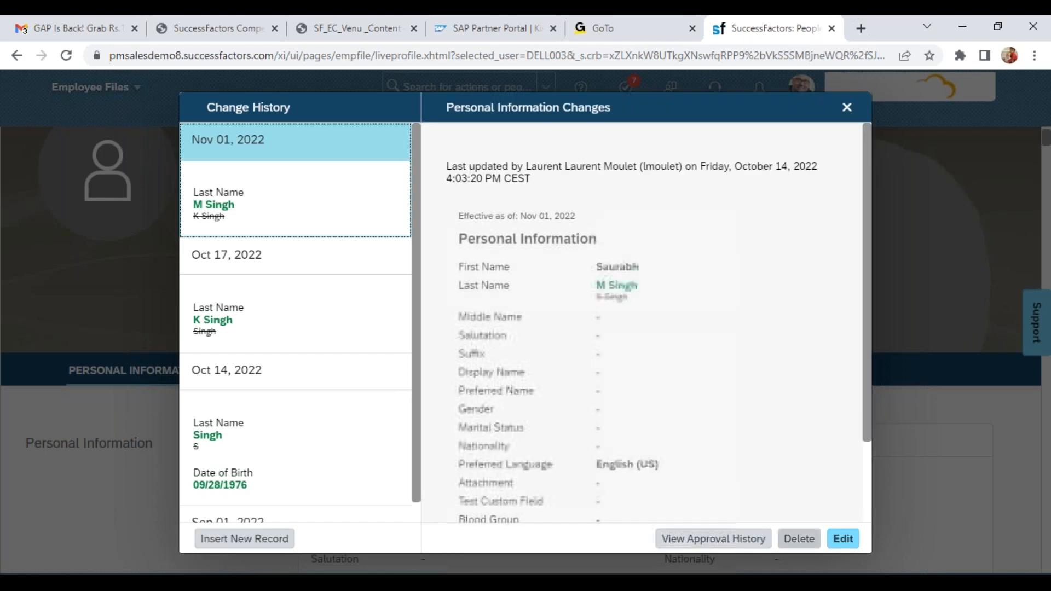
click(807, 546)
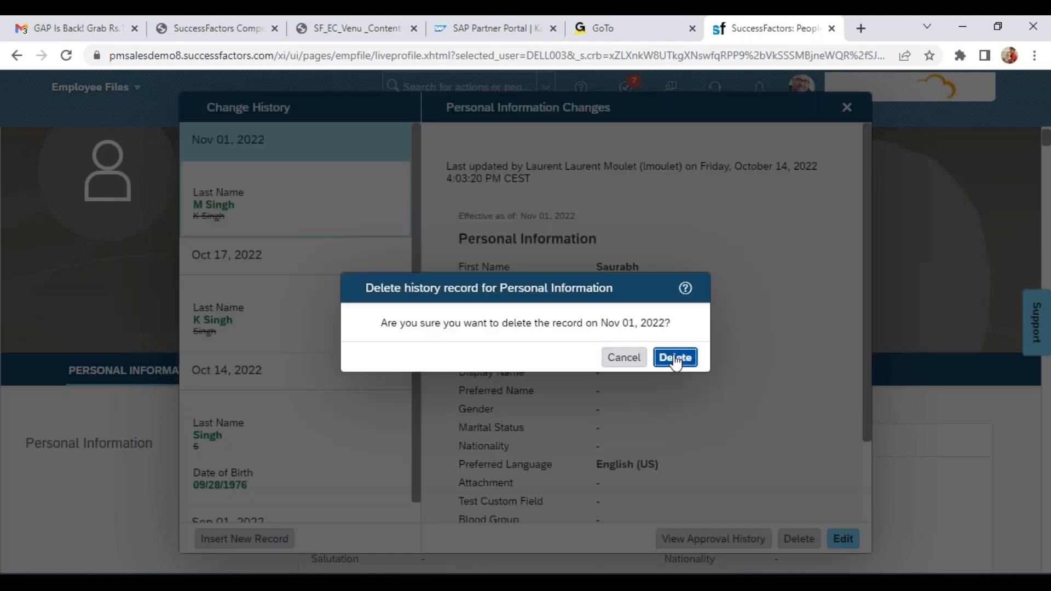
click(675, 356)
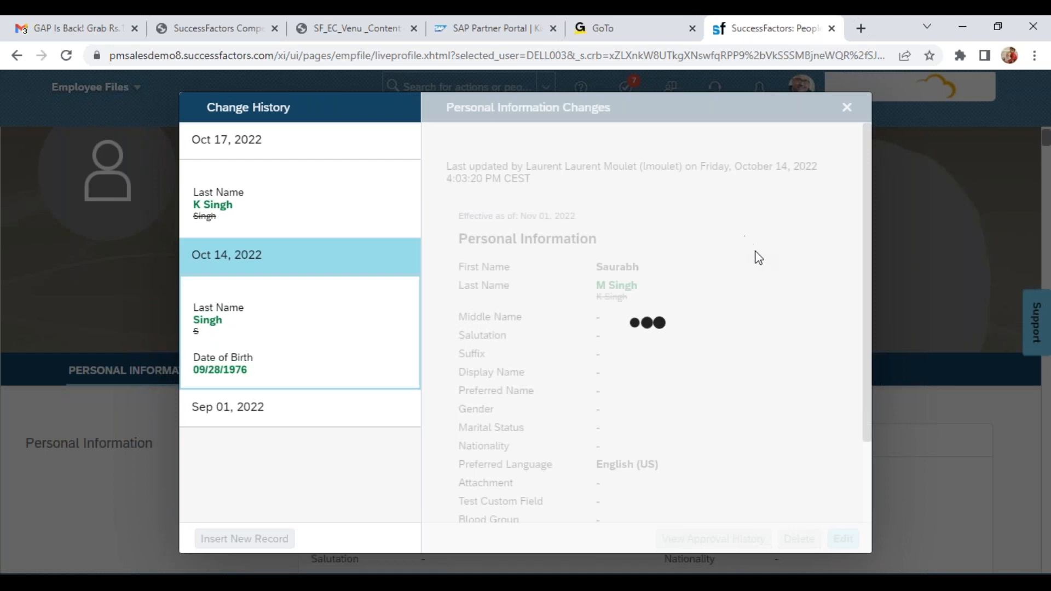
click(846, 108)
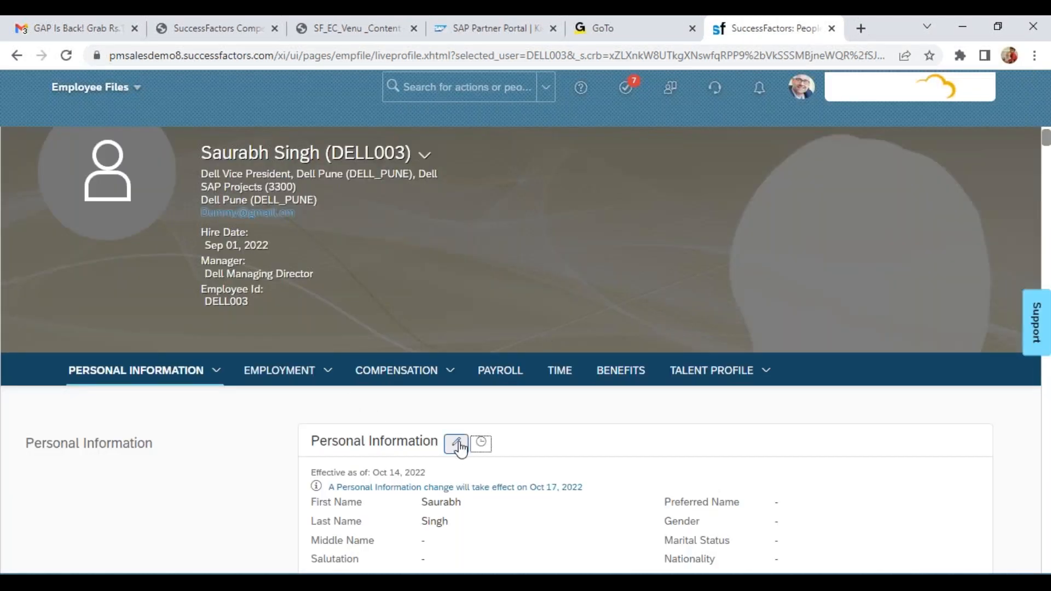
Reopen the Personal Information change history, delete the Oct 17, 2022 record, and close the history
click(481, 442)
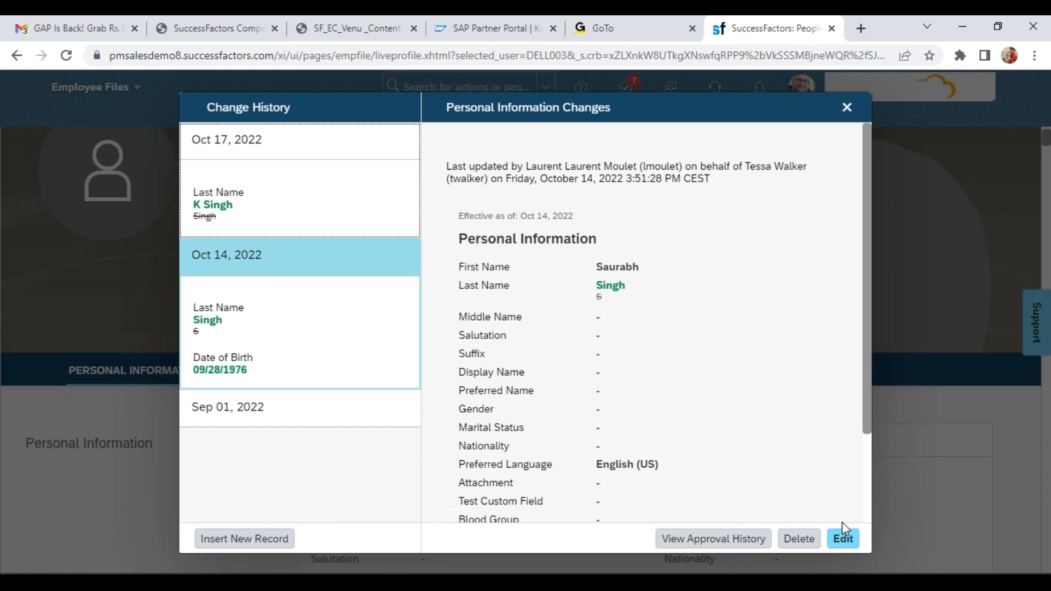
click(347, 163)
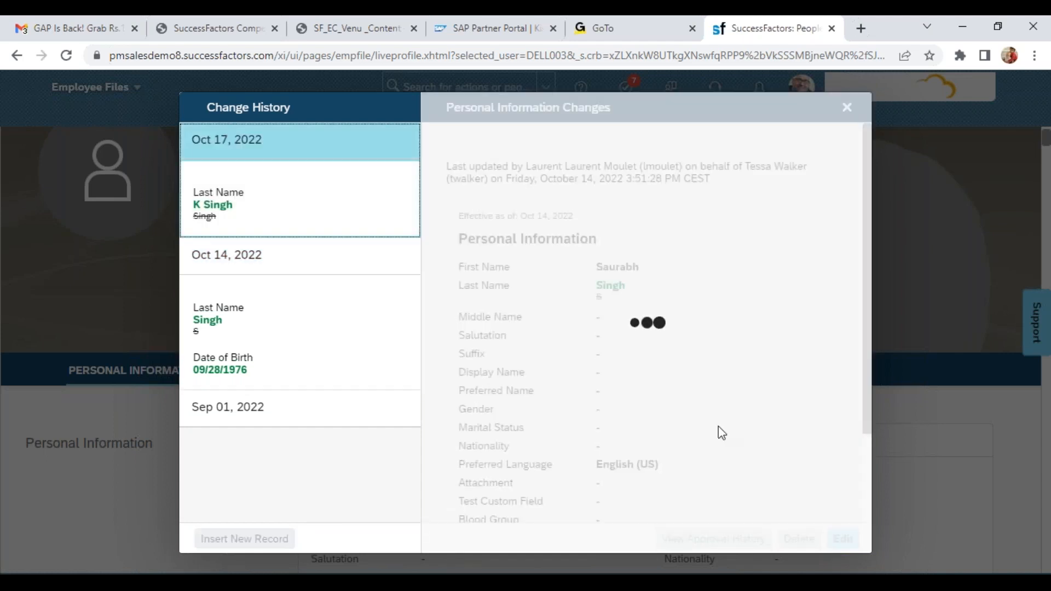
click(798, 539)
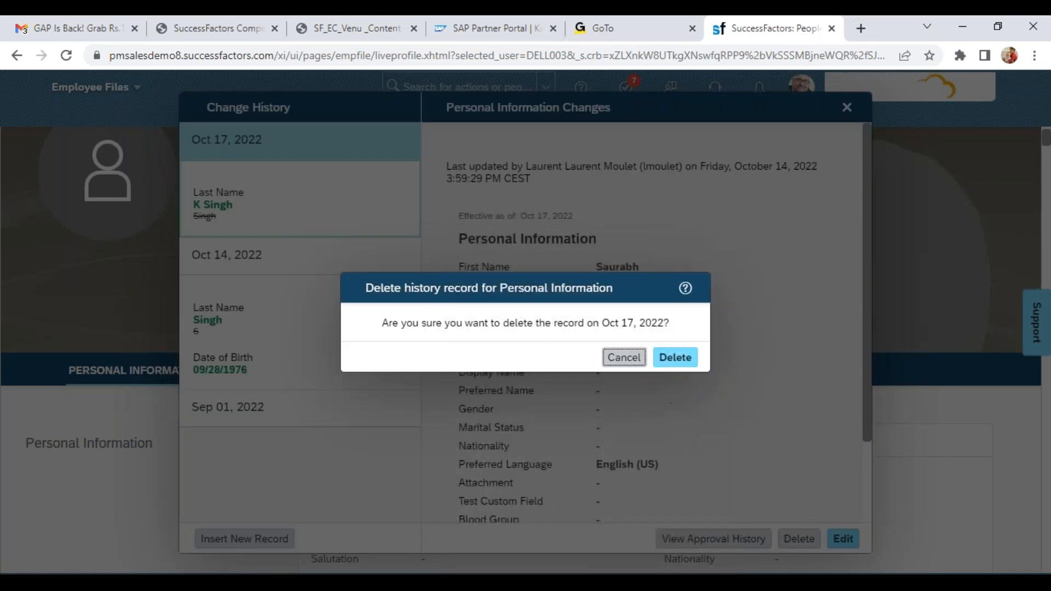
click(662, 362)
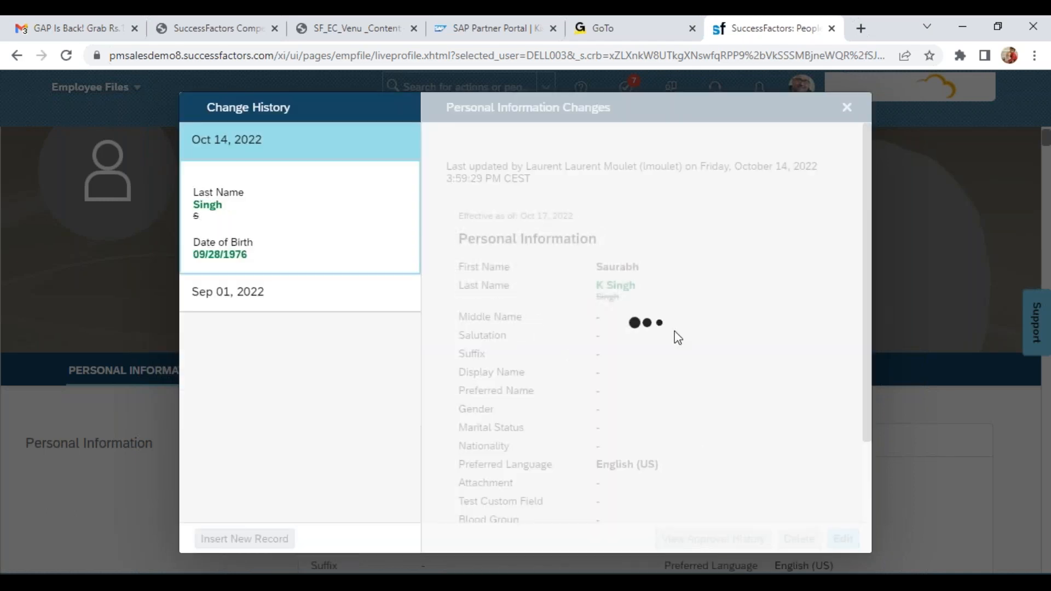
click(847, 108)
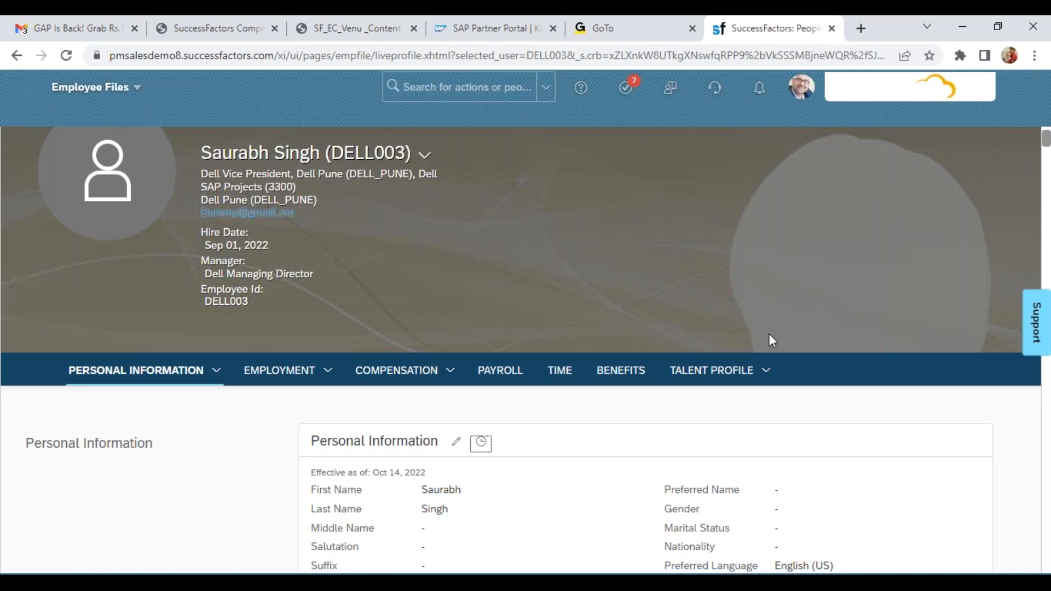
Search the actions for "man org pay" and open Manage Organization, Pay and Job Structures
click(470, 80)
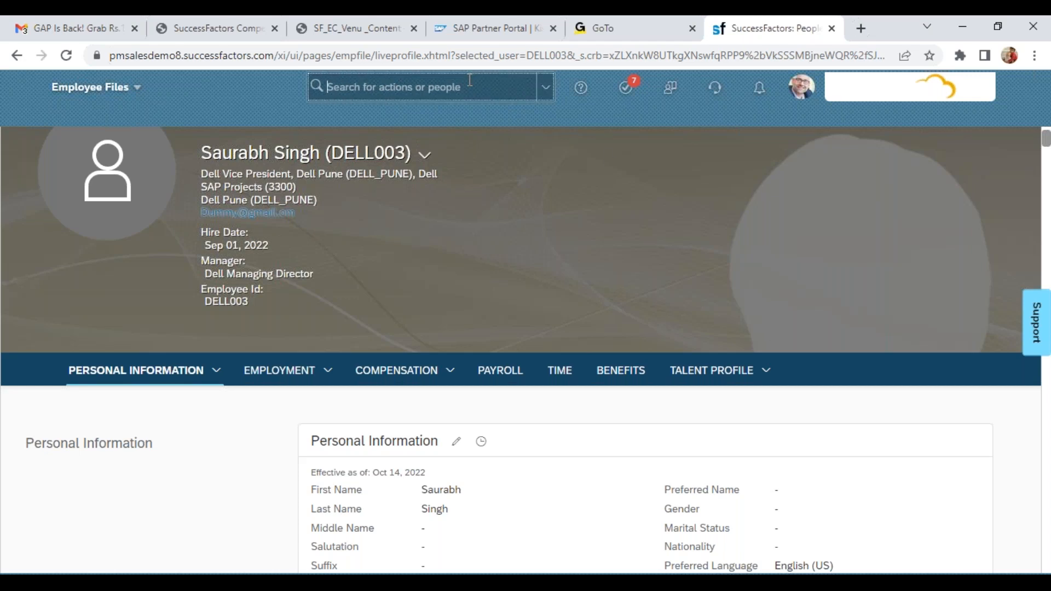
text(mman)
key(BackSpace)
key(BackSpace)
key(BackSpace)
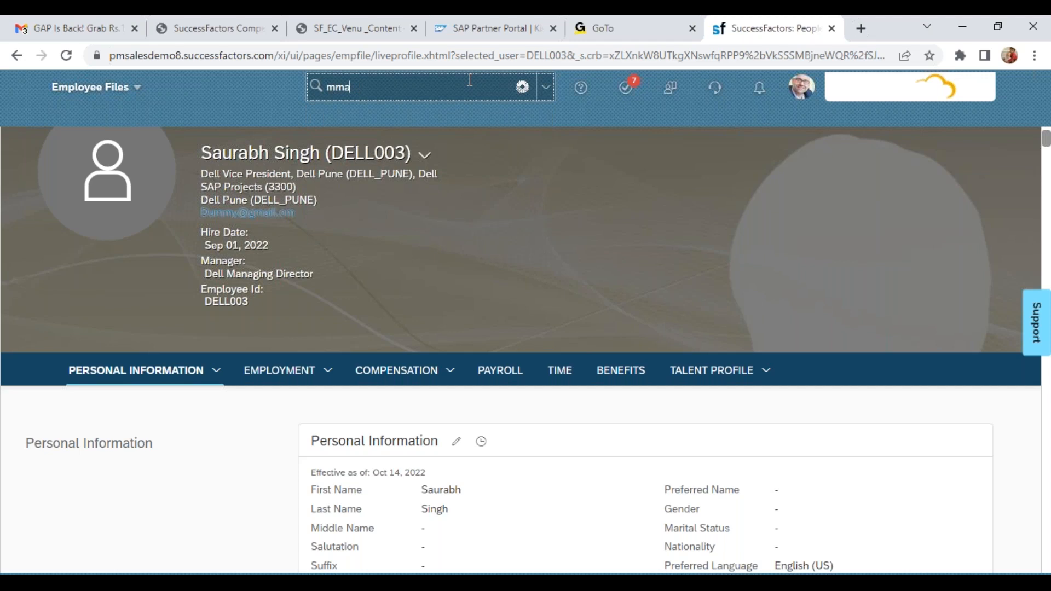
text(an org pa)
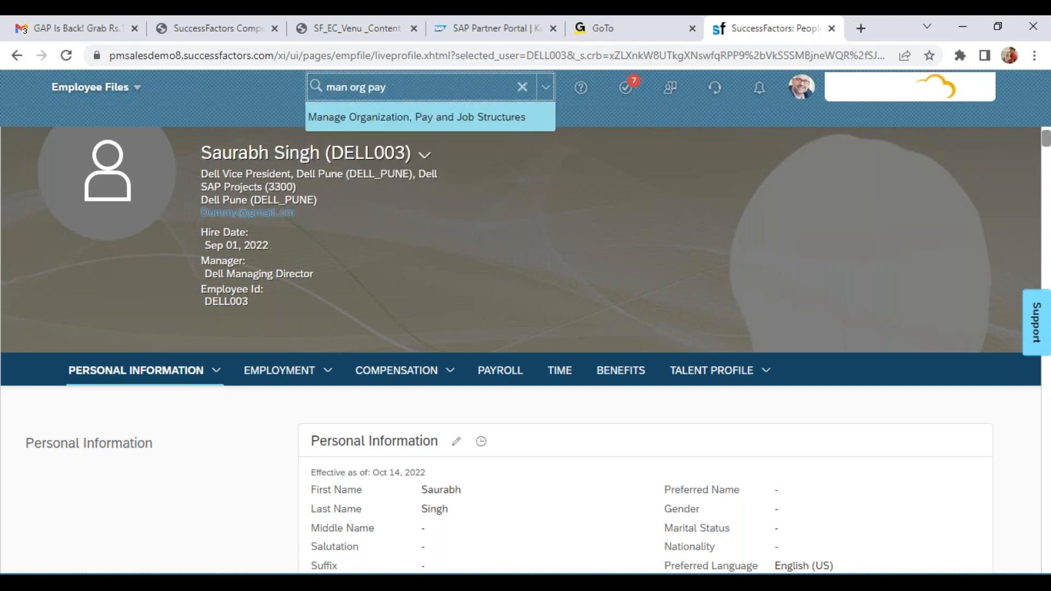
text(y)
key(Return)
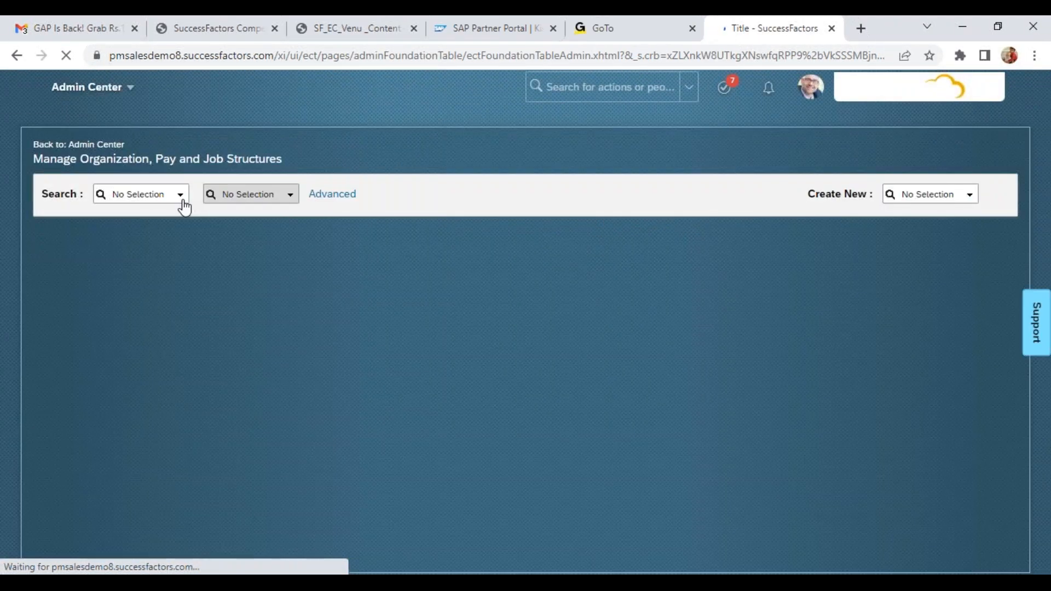
Set the structure search type to Workflow
click(182, 201)
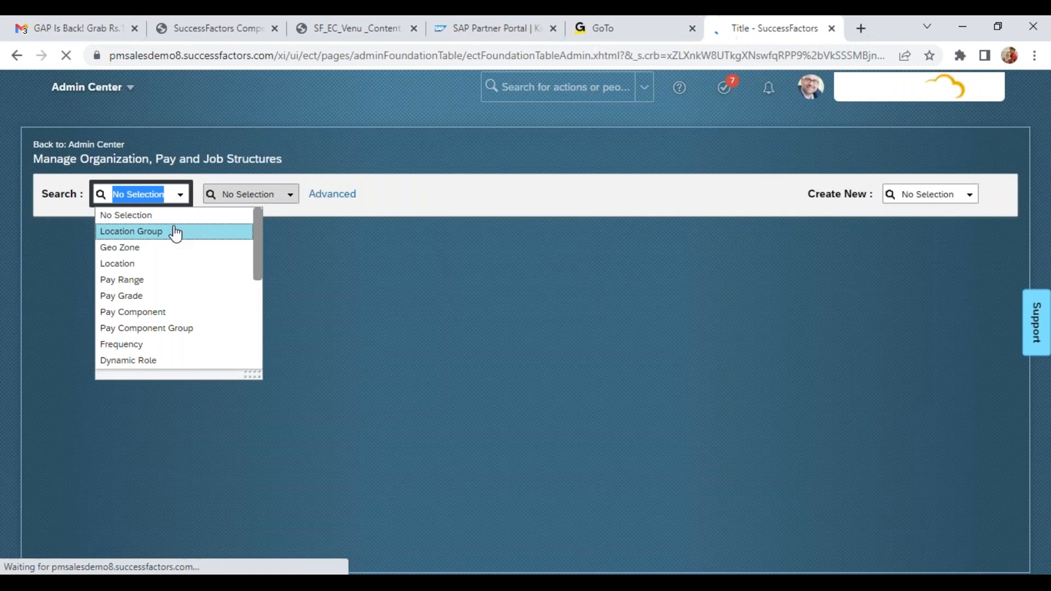
text(work)
click(149, 217)
click(233, 190)
text(person)
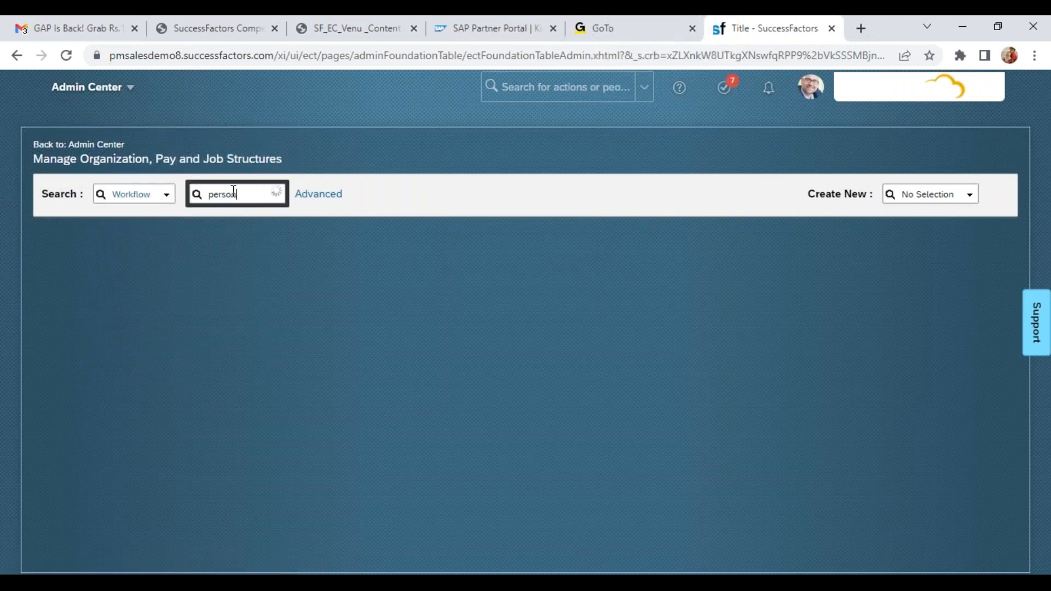
key(BackSpace)
key(BackSpace)
key(BackSpace)
key(BackSpace)
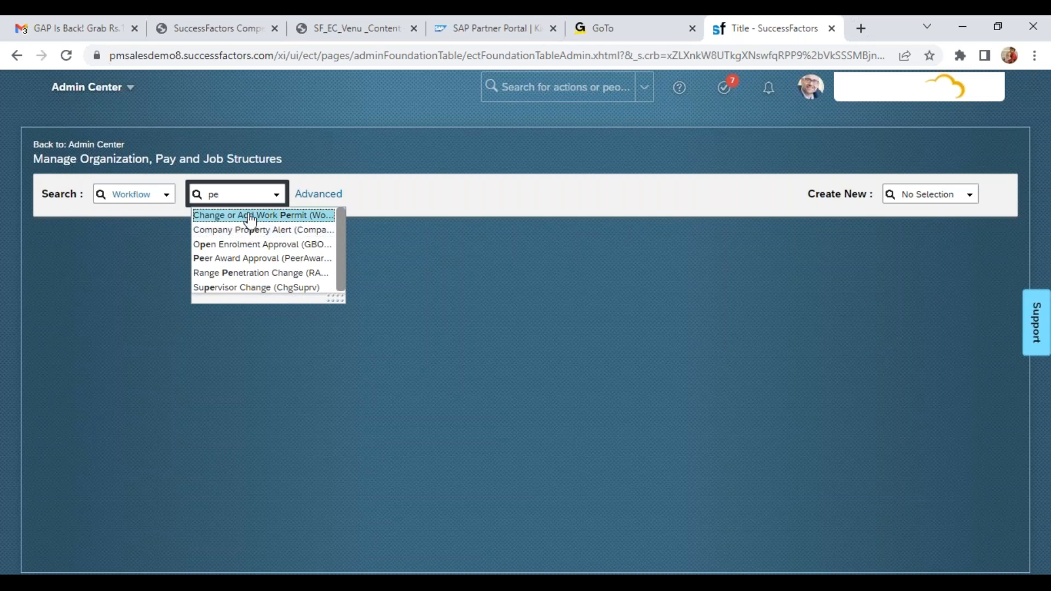
key(BackSpace)
key(BackSpace)
Search the workflows for "transfer", open Transfer (XFER), and review the approver types and roles of its steps
text(transfer)
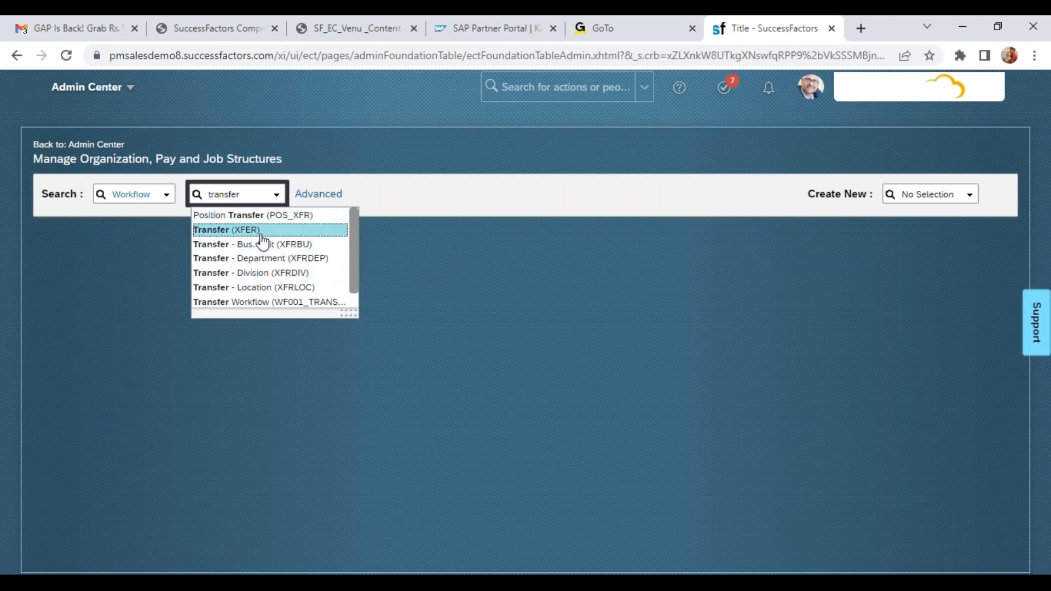
click(235, 228)
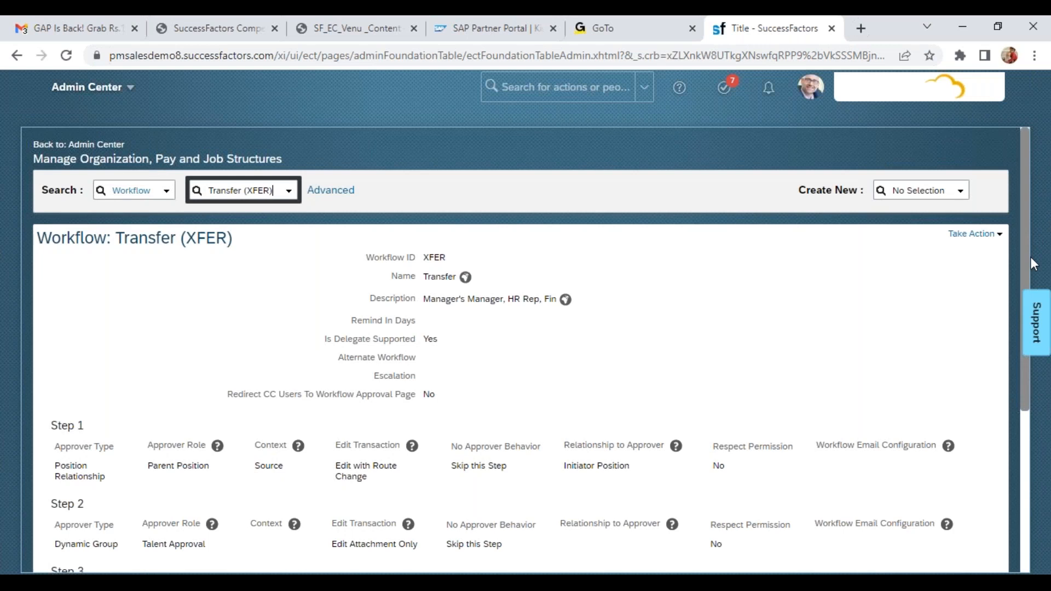
scroll(1026, 235, down, 3)
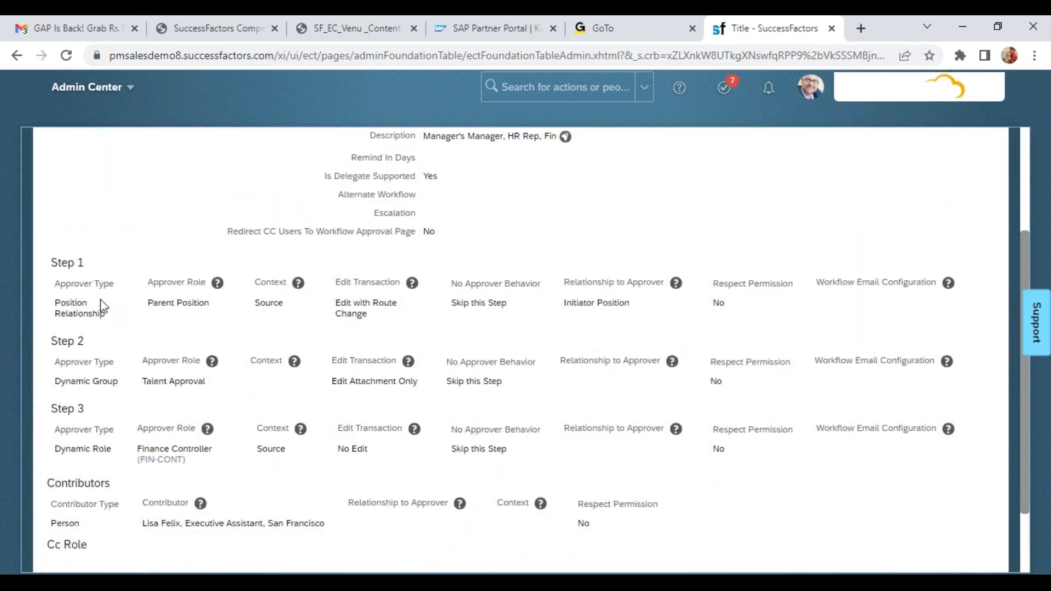
drag(100, 301, 200, 285)
drag(143, 378, 213, 416)
click(187, 469)
click(1026, 163)
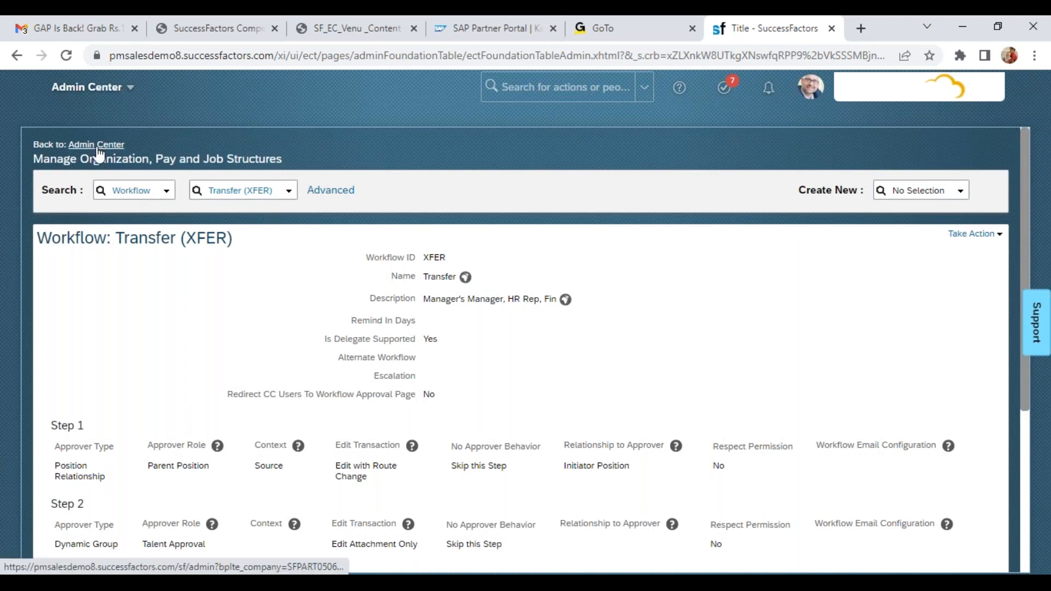
click(93, 88)
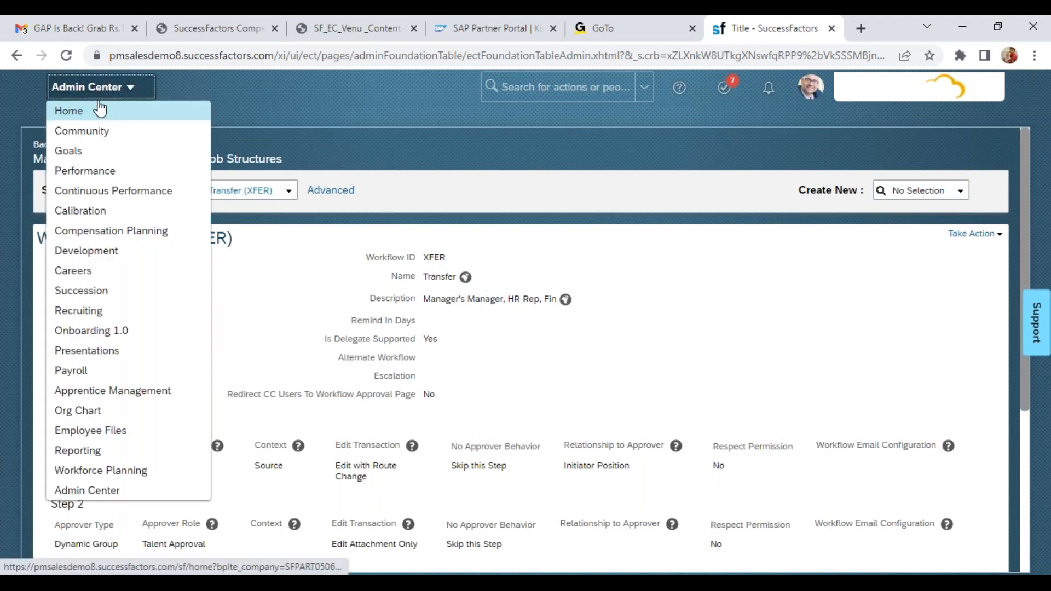
click(100, 109)
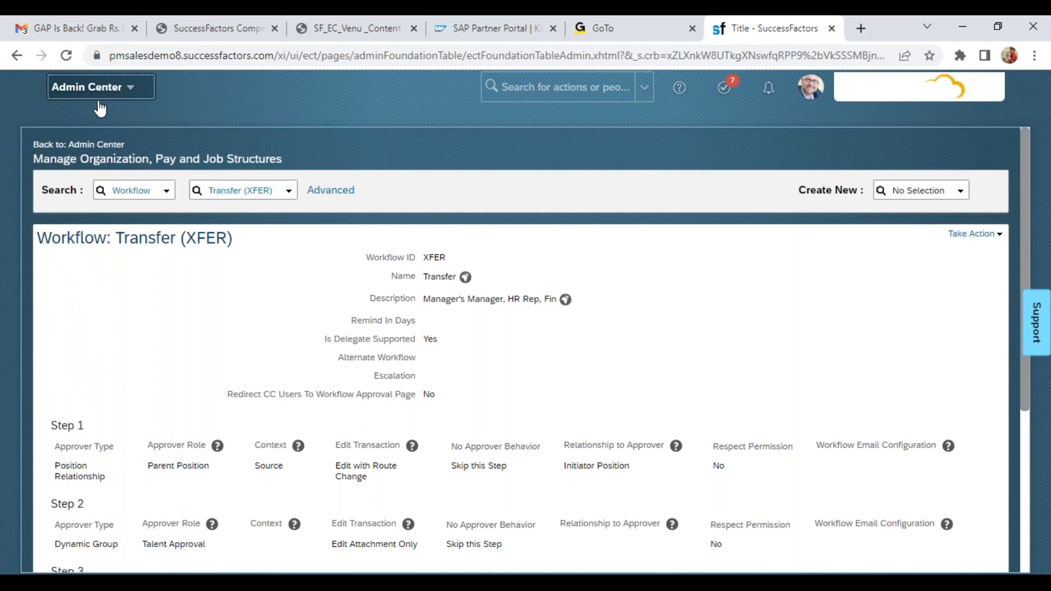
click(104, 88)
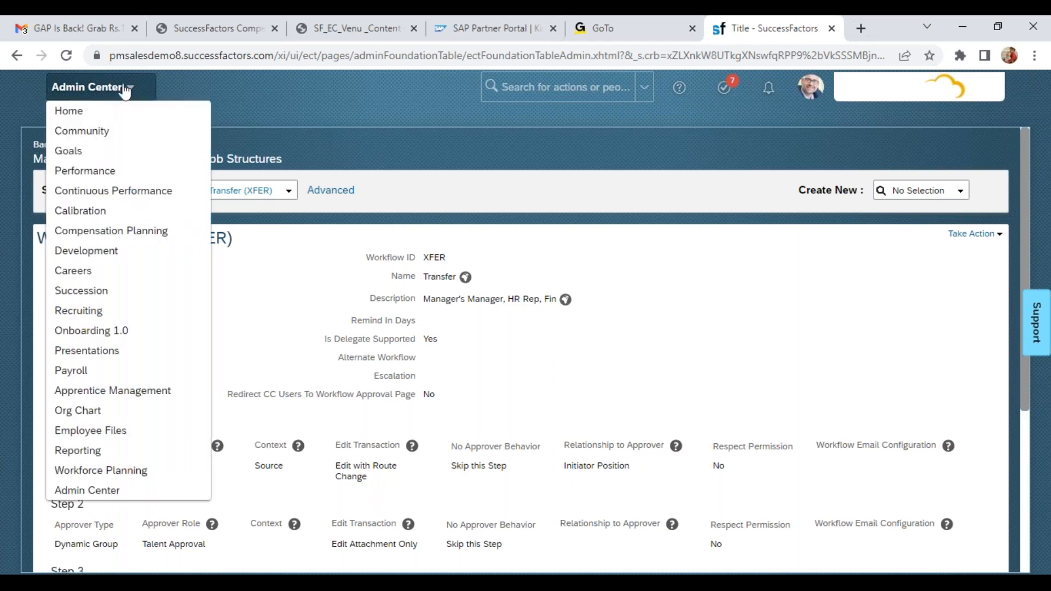
Search people for "dell" and open the employee profile of the last listed Dell Vice President
click(538, 88)
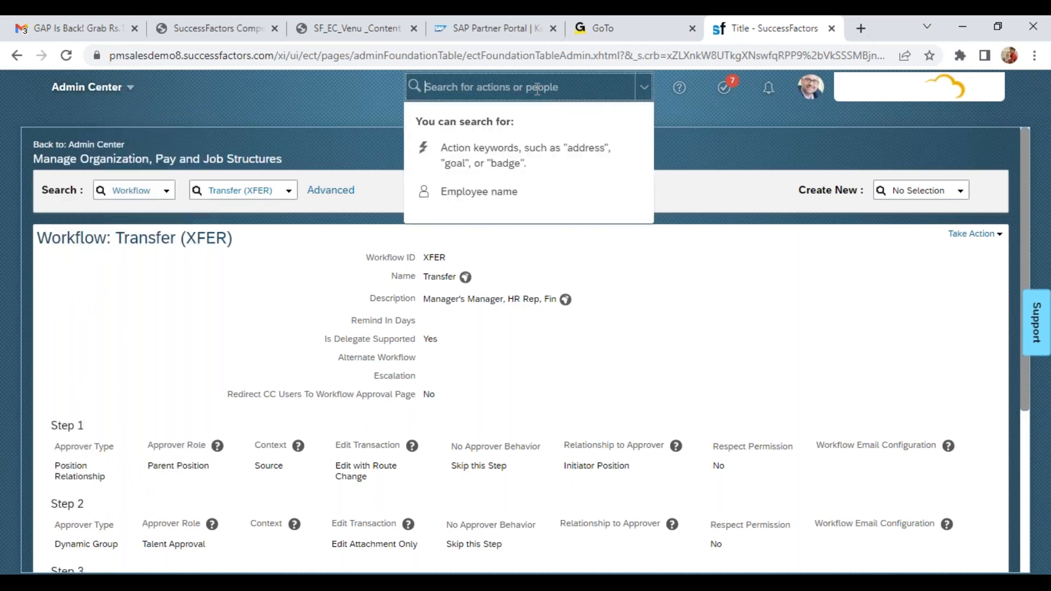
text(dell)
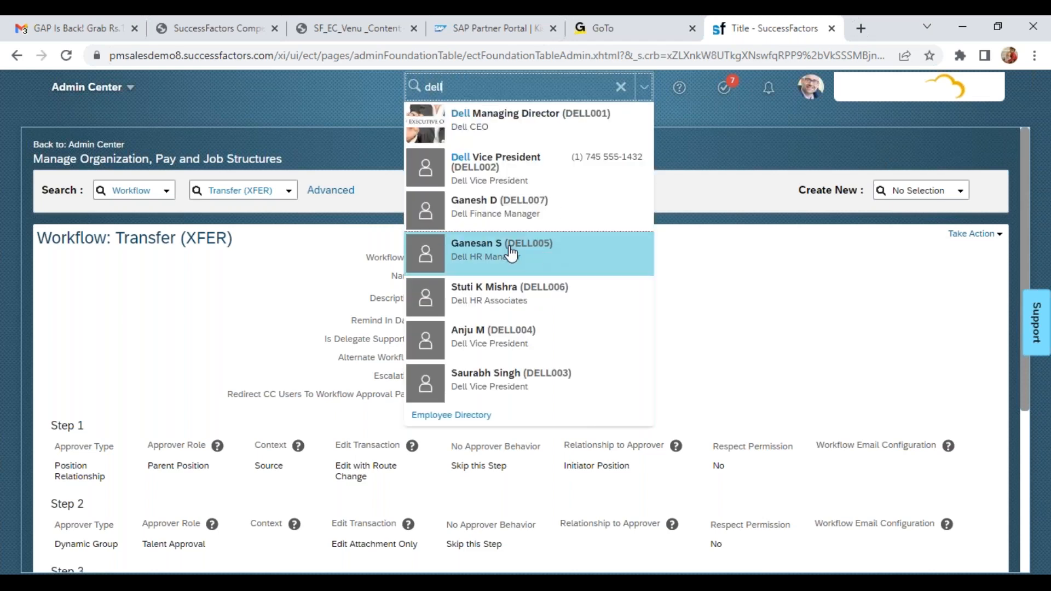
mouse_move(539, 270)
click(520, 376)
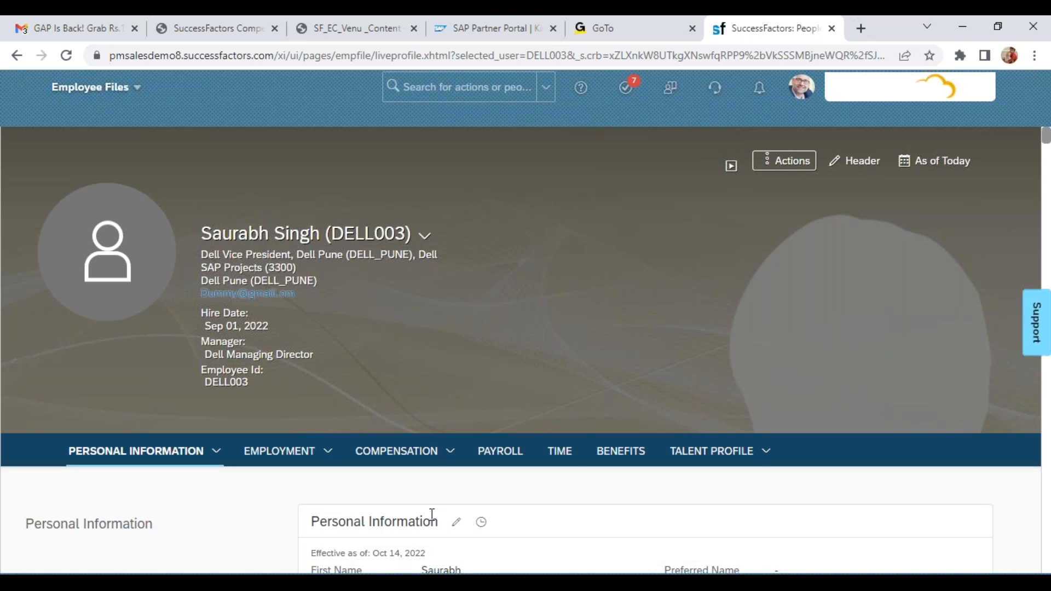
Edit the Oct 14, 2022 record in the Personal Information history, adding the initial M before the last name, and save it
click(481, 522)
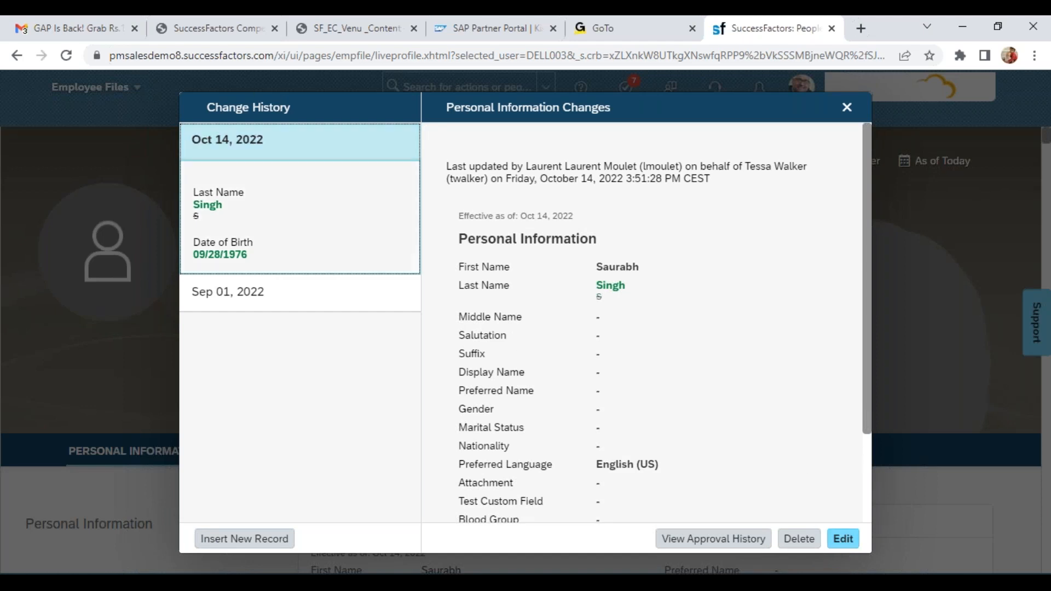
click(854, 545)
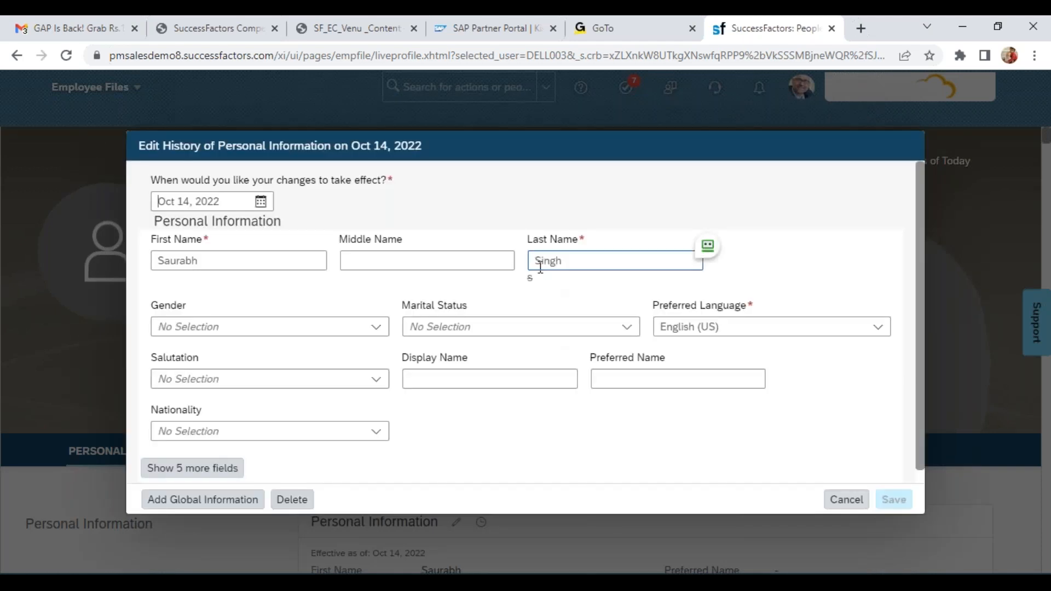
click(535, 261)
text(M Singh)
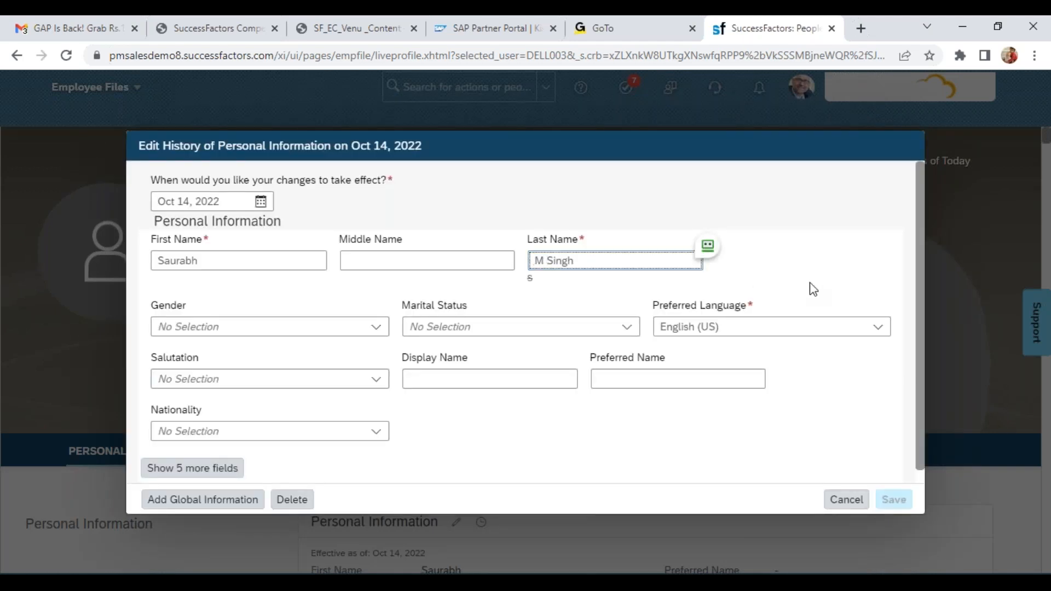
click(804, 289)
click(891, 508)
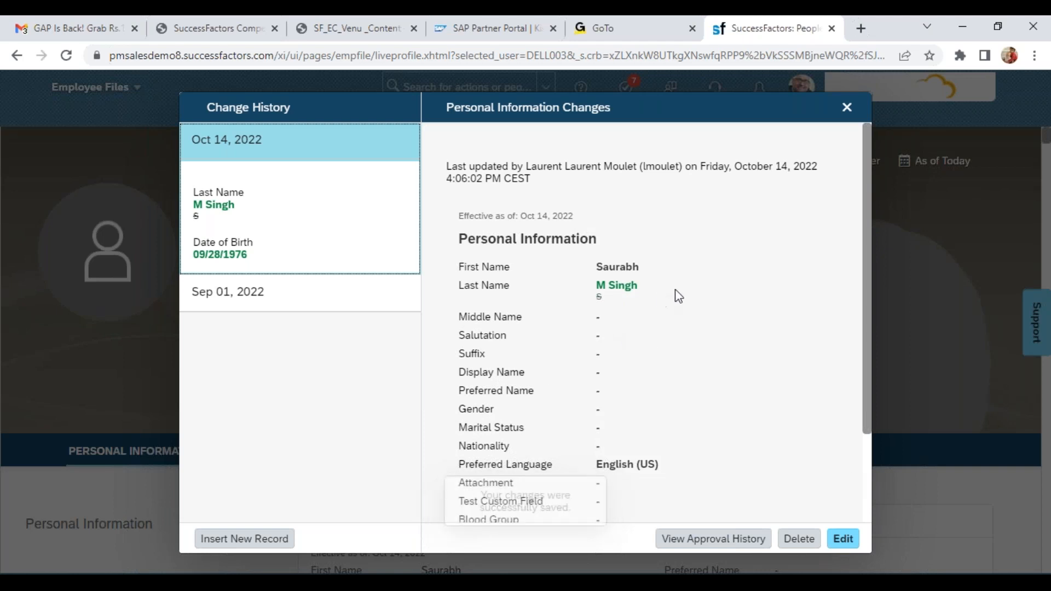
Examine who last updated the Oct 14, 2022 record and when, and close the change history
drag(448, 164, 563, 168)
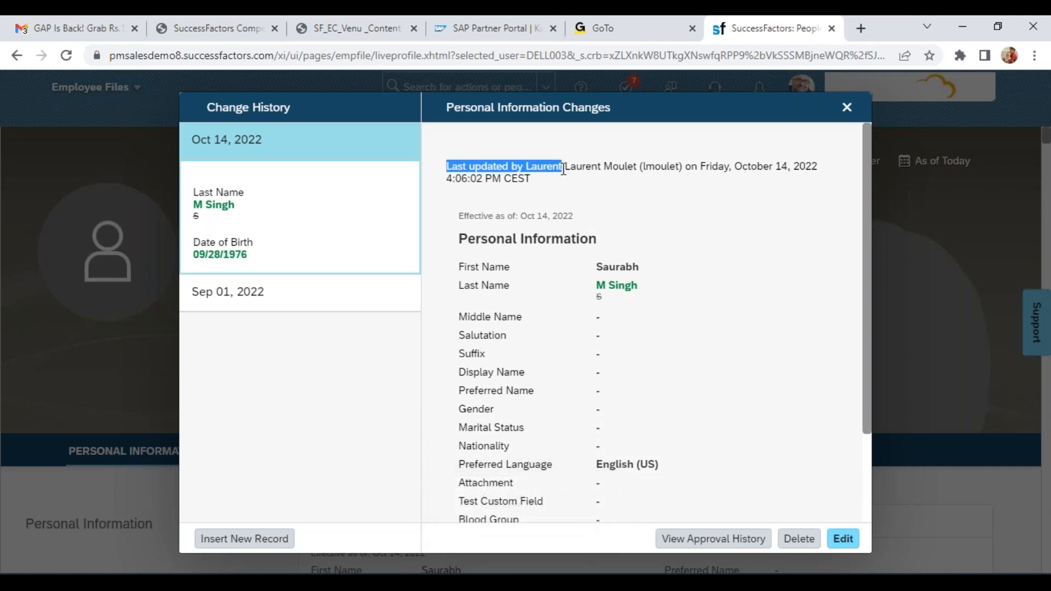
double_click(741, 171)
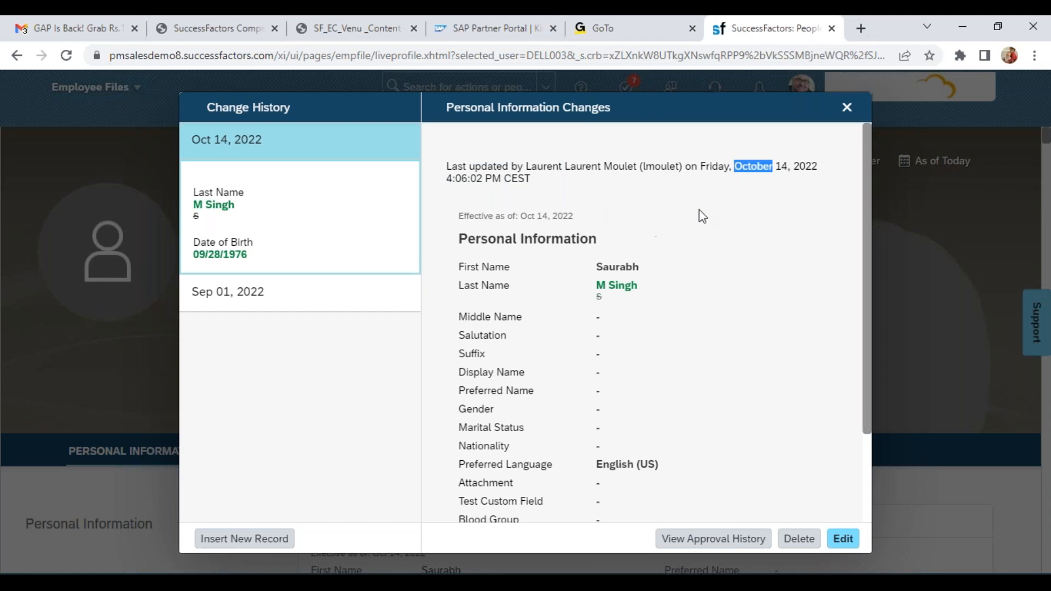
drag(532, 177, 445, 164)
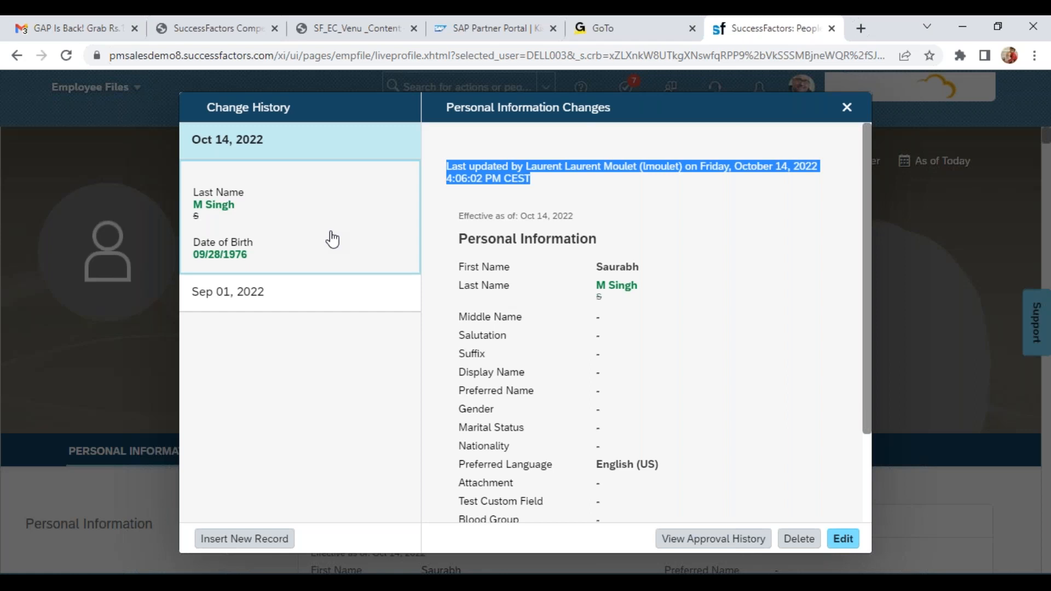
click(848, 113)
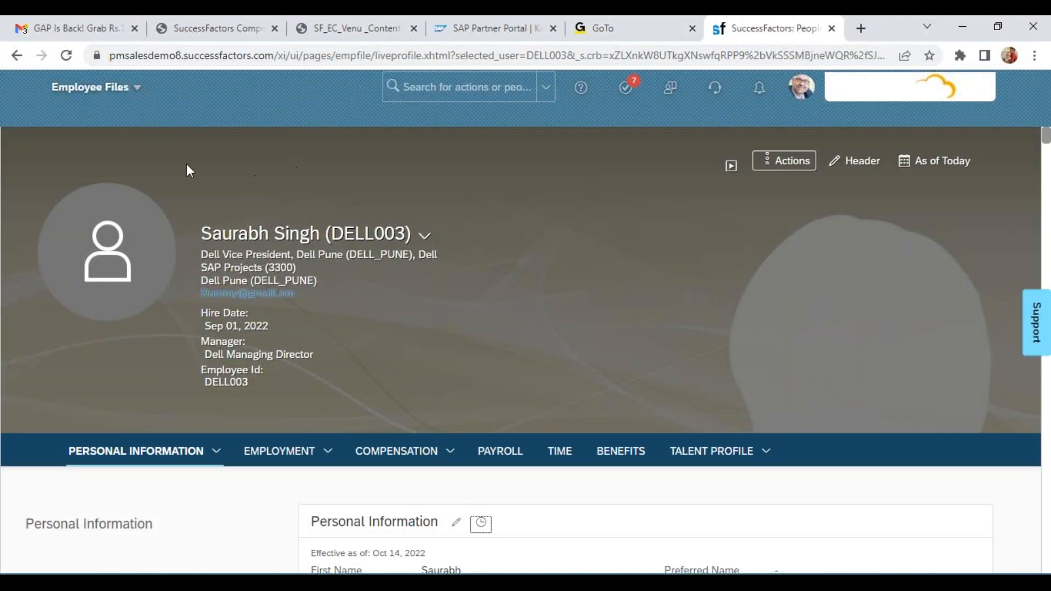
Open the Report Center from the Reporting module
click(143, 94)
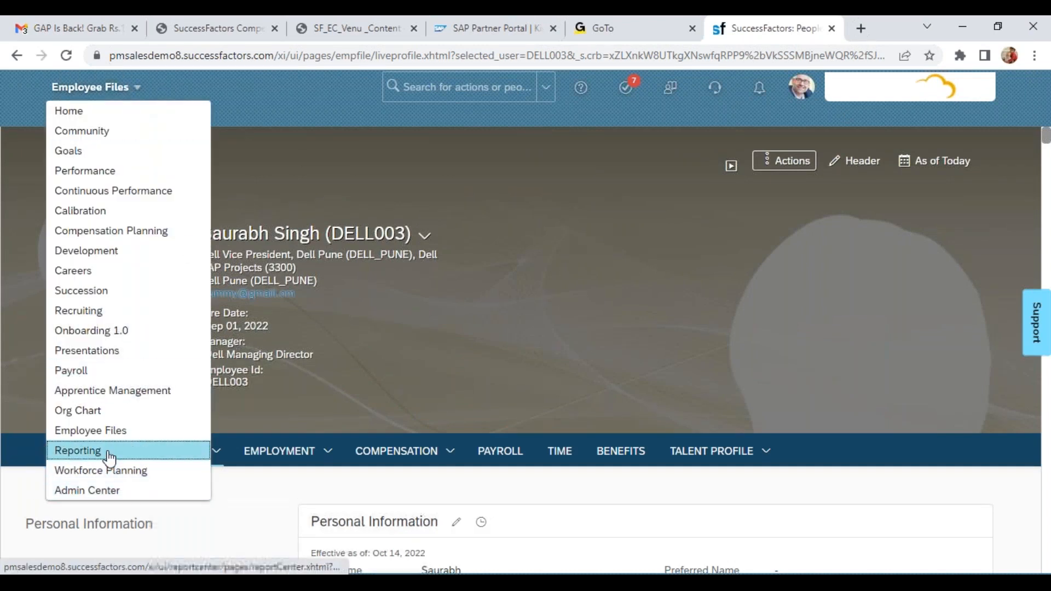
click(723, 337)
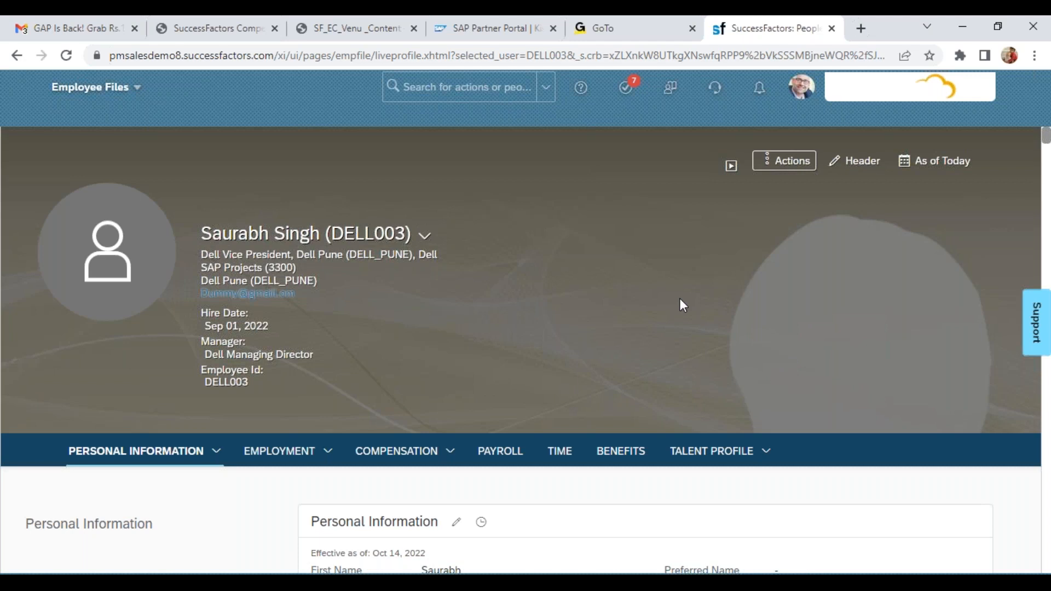
click(93, 87)
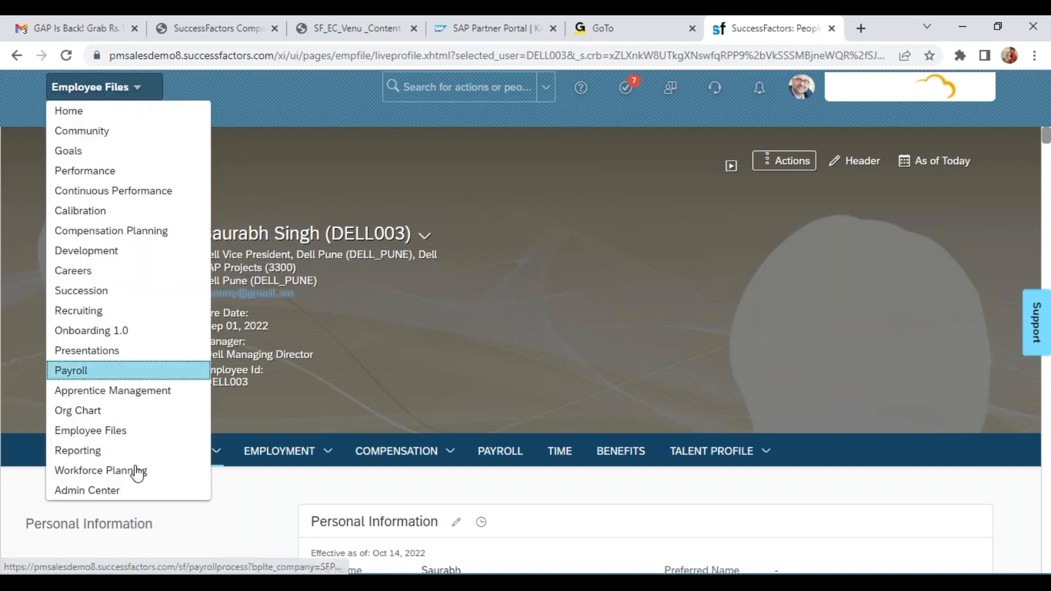
click(116, 461)
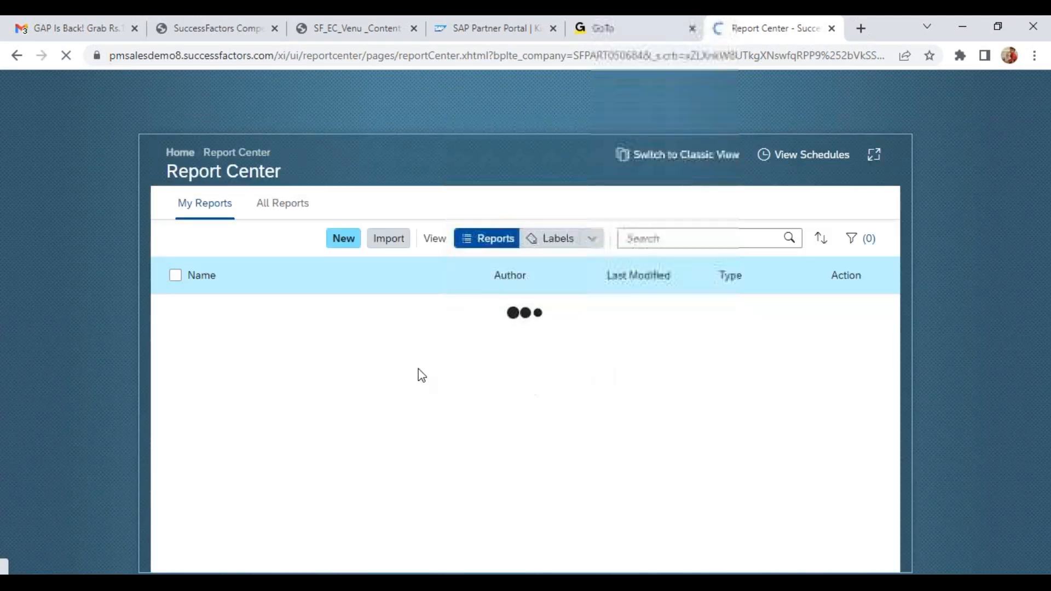
Create a new Table report with a Single Domain structure based on Person and Employment Audit
click(410, 232)
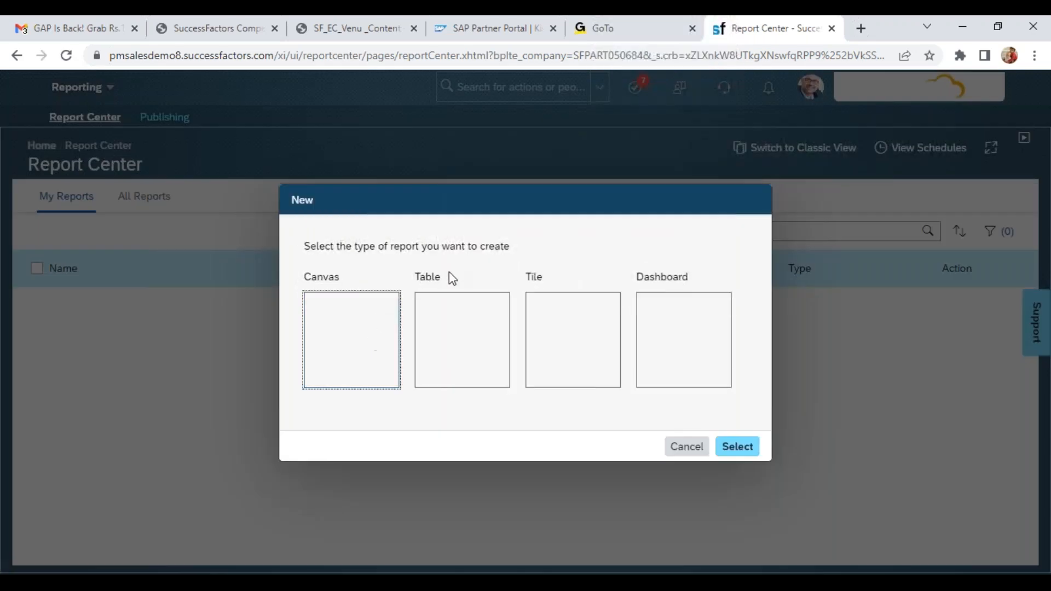
click(448, 336)
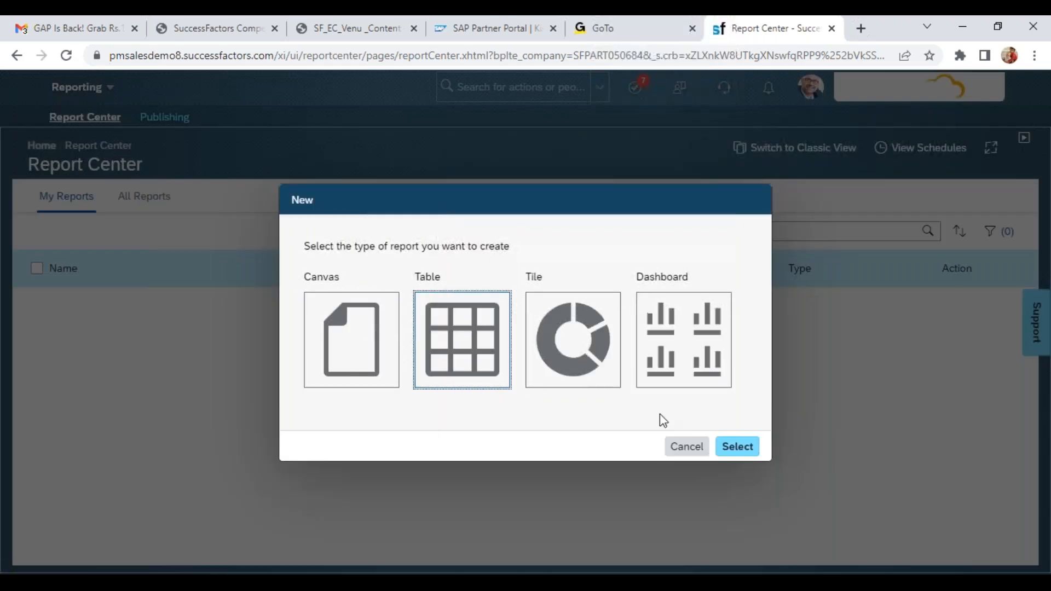
click(737, 447)
click(432, 366)
text(audi)
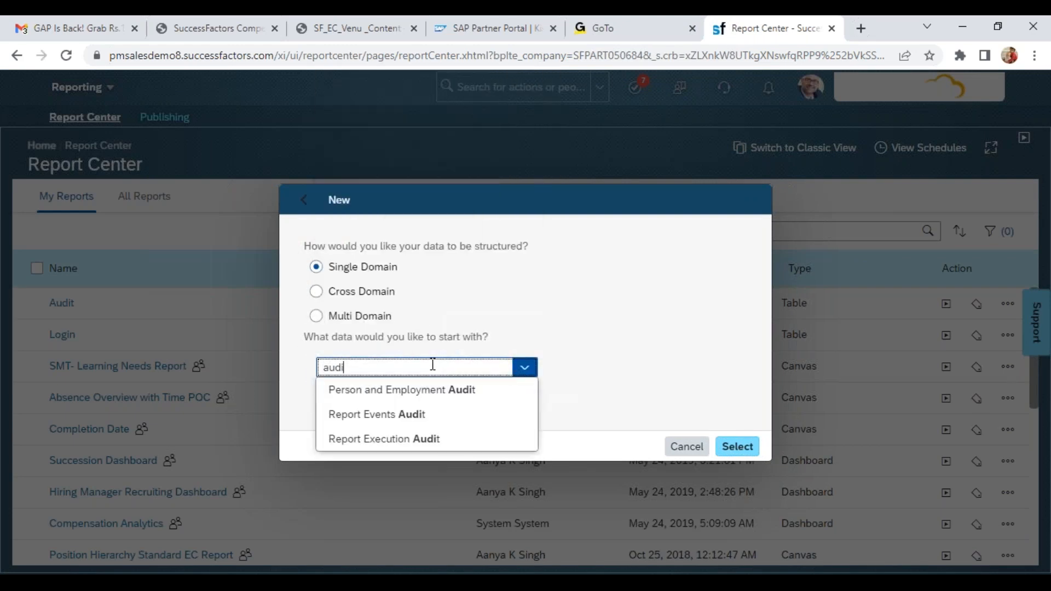
click(399, 392)
right_click(727, 437)
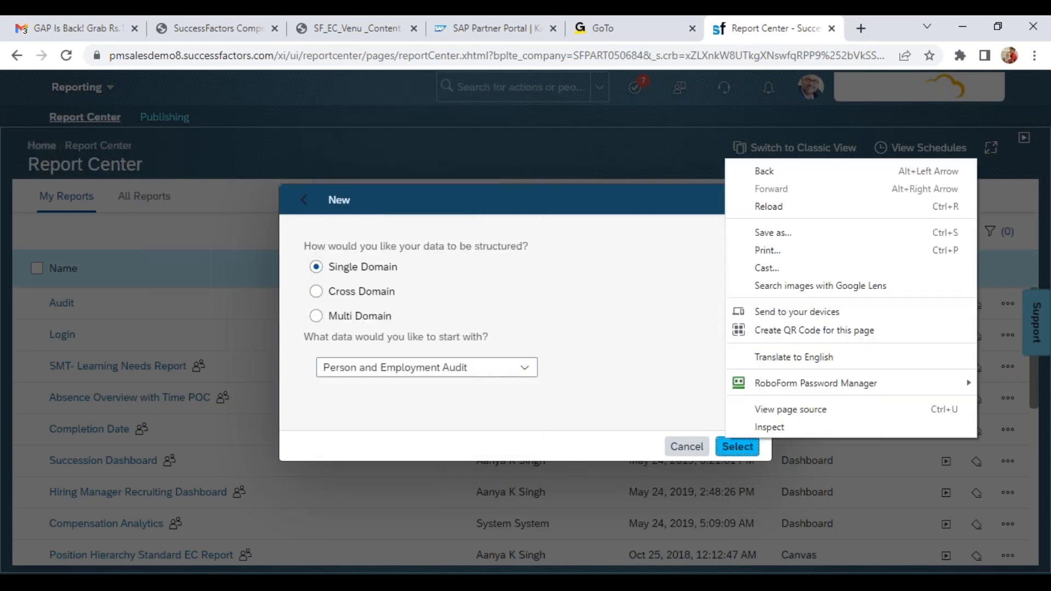
click(735, 446)
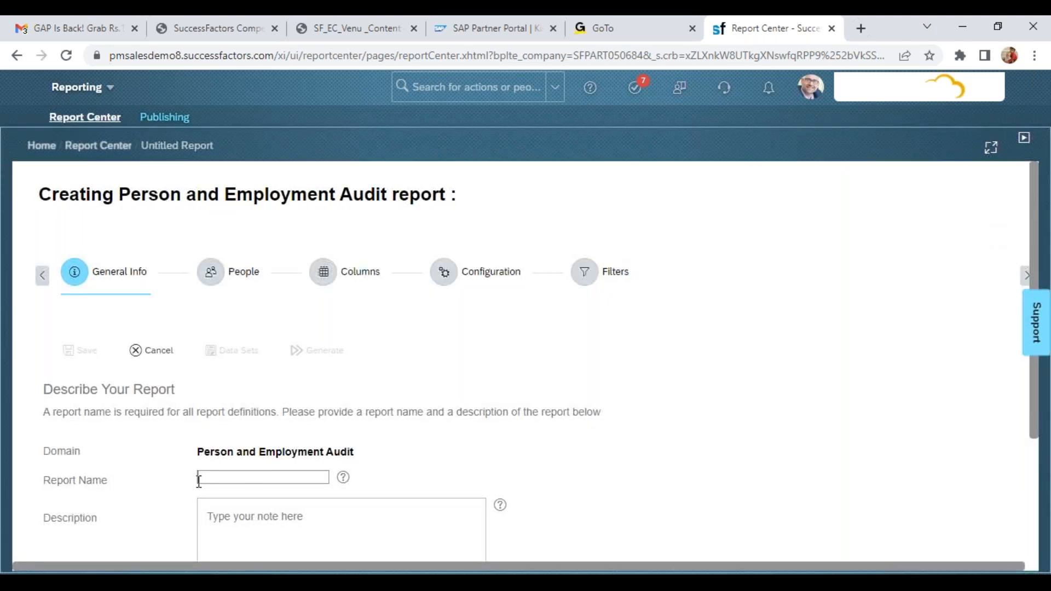
Name the report Test01 and disable Remove Styling
click(199, 481)
text(Test01)
scroll(247, 482, down, 3)
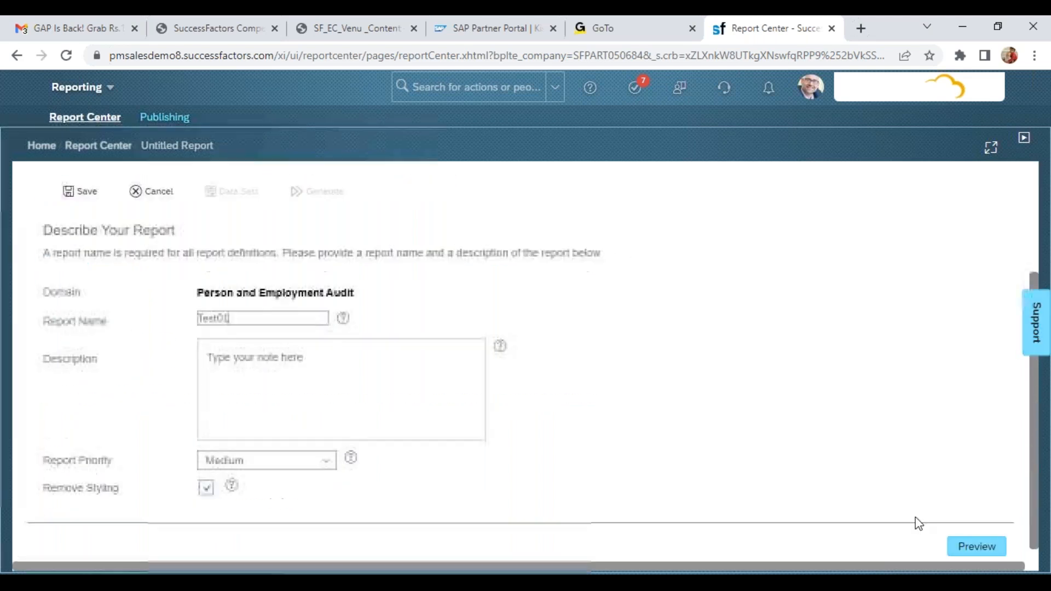
click(207, 487)
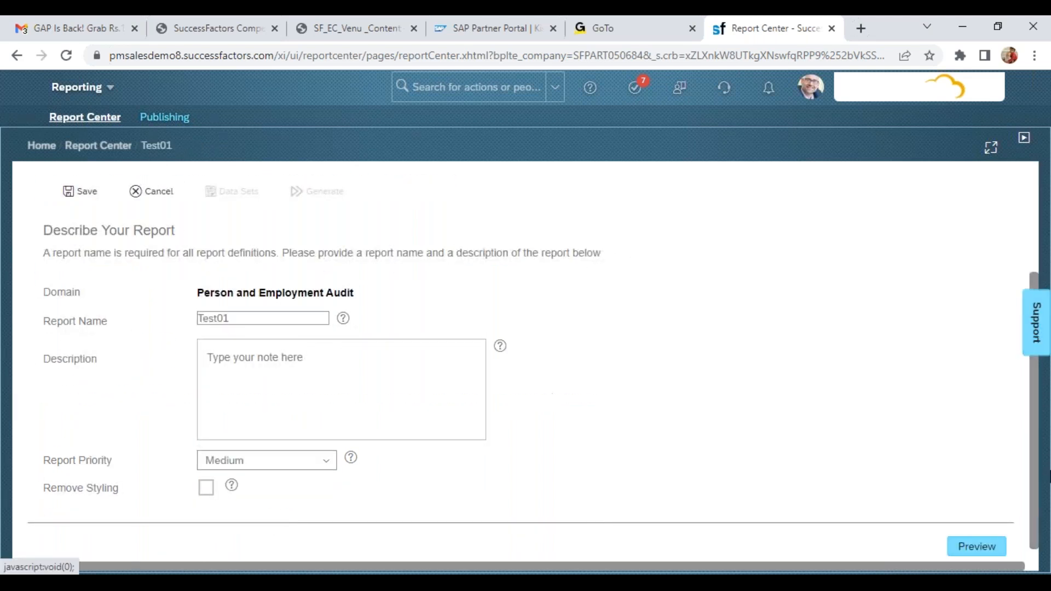
Refine the report's people scope with the team reporting type Other Filters and open the Columns settings
scroll(1044, 258, up, 3)
click(211, 274)
click(110, 468)
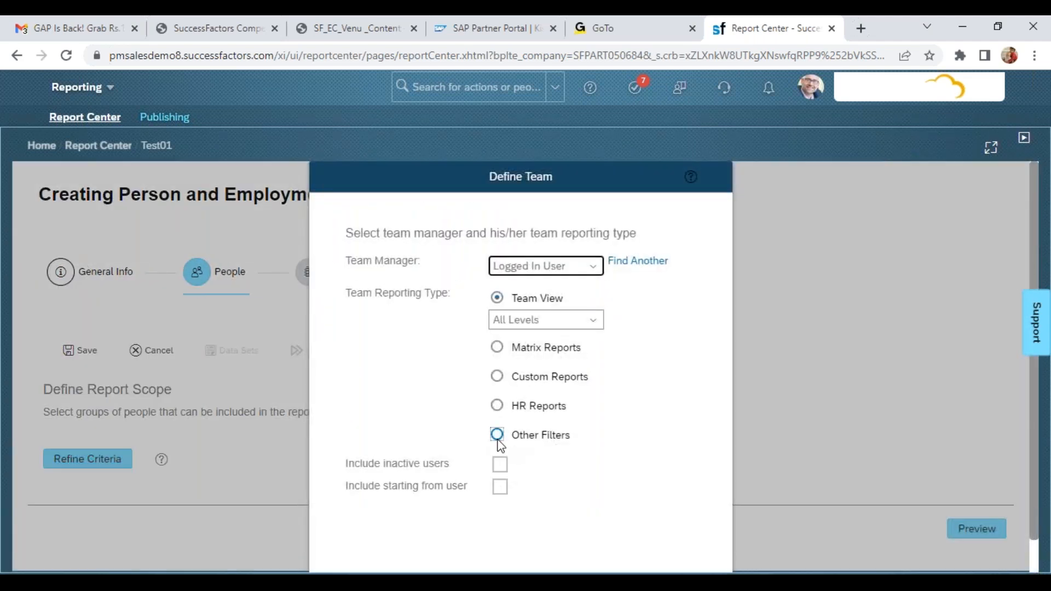
click(497, 414)
scroll(771, 569, down, 1)
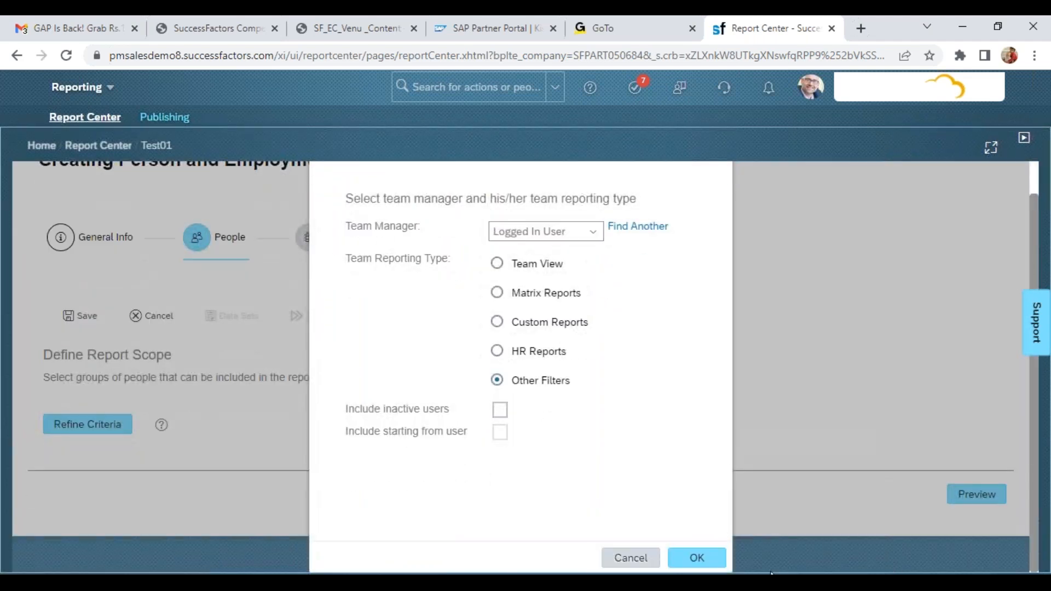
click(698, 561)
click(311, 280)
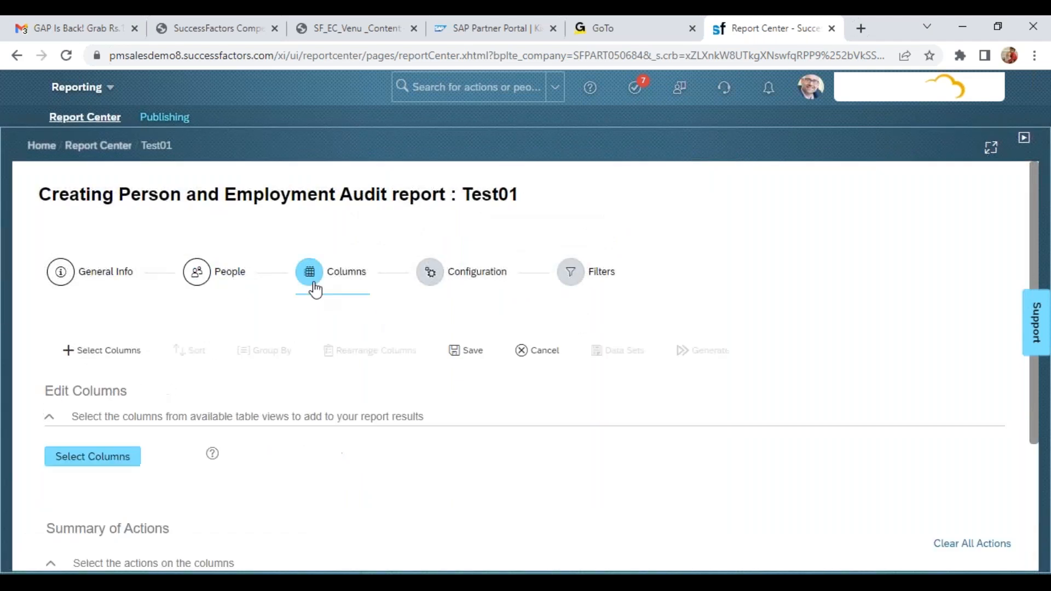
Add the User/Employee ID, Username, First Name, Last Name and Gender columns to the report
click(103, 459)
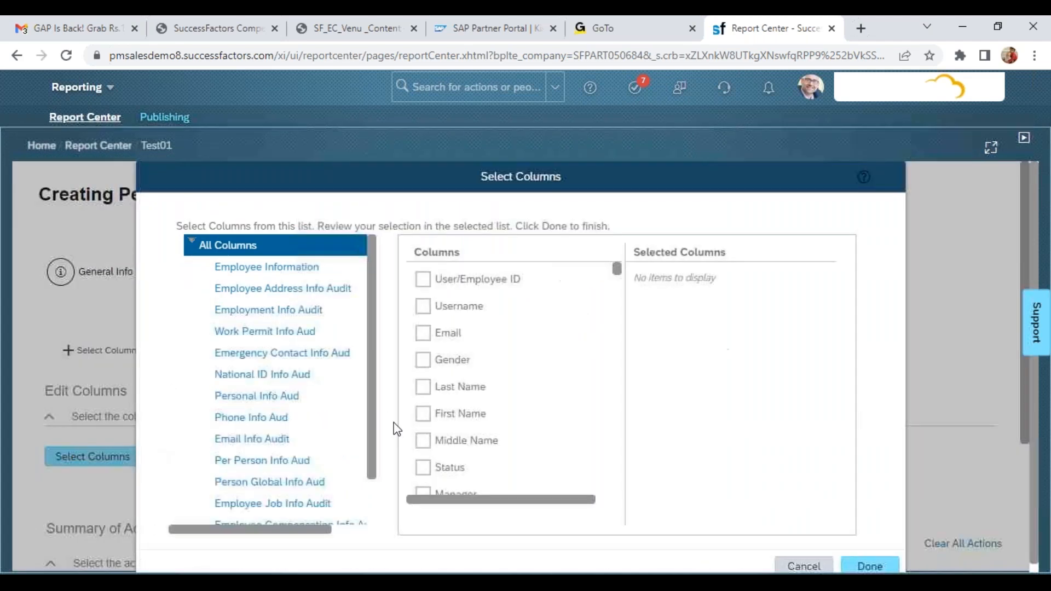
click(423, 279)
click(423, 306)
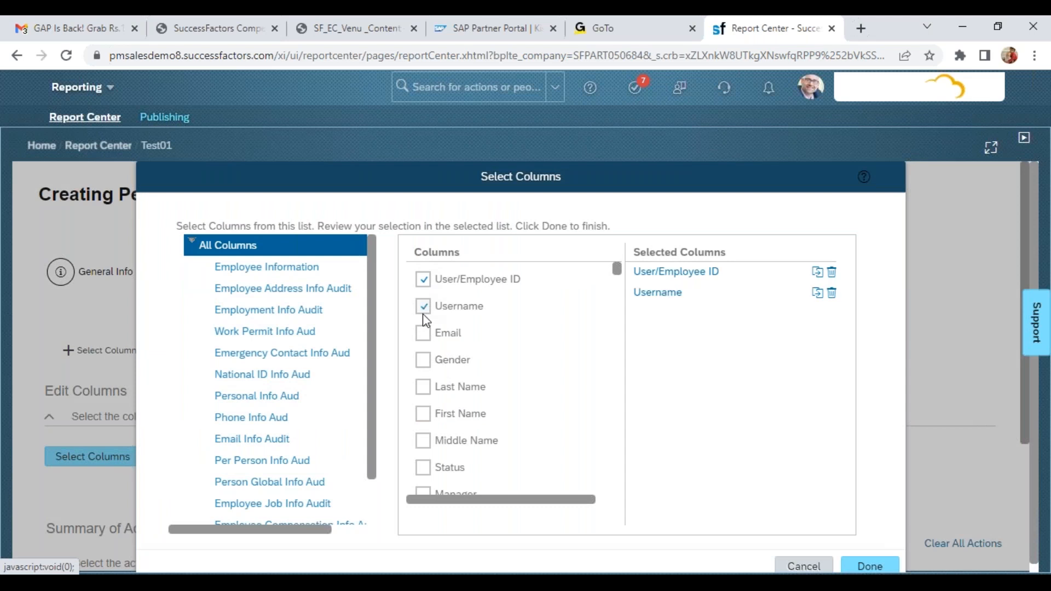
click(423, 413)
click(422, 387)
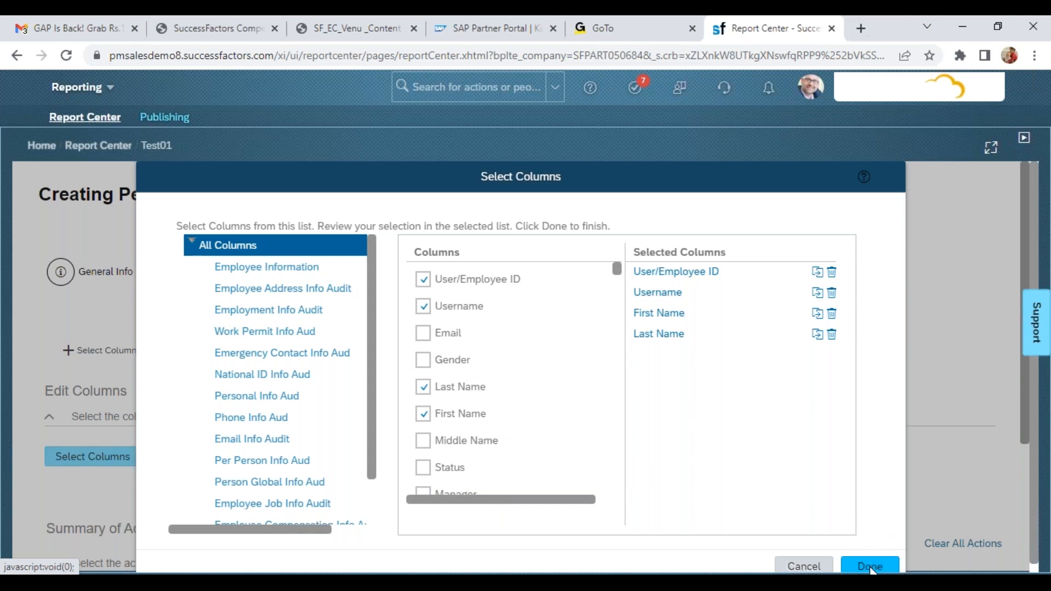
scroll(619, 461, down, 3)
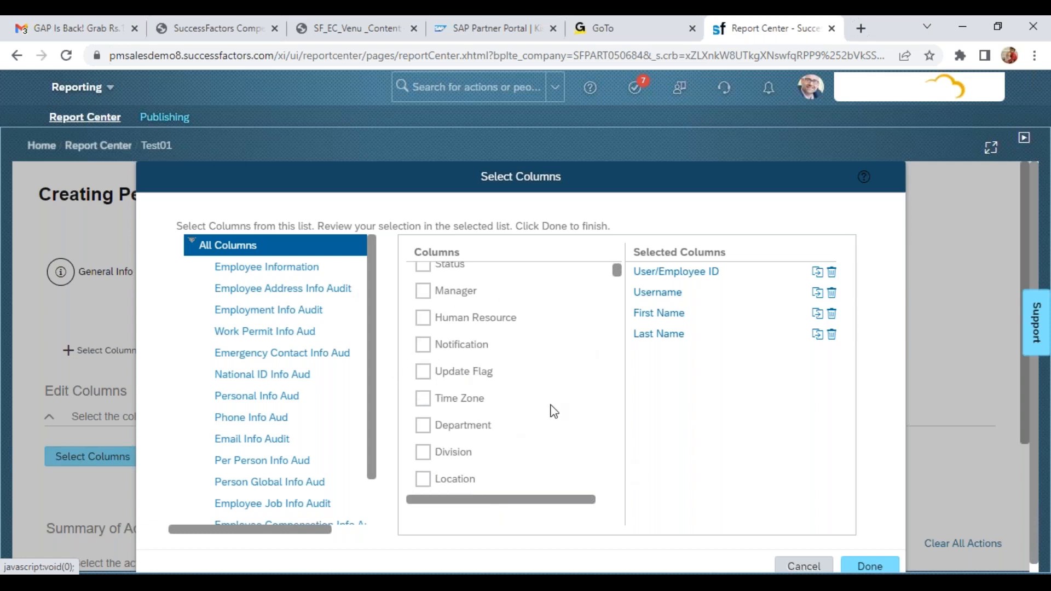
key(ctrl+f)
text(gender)
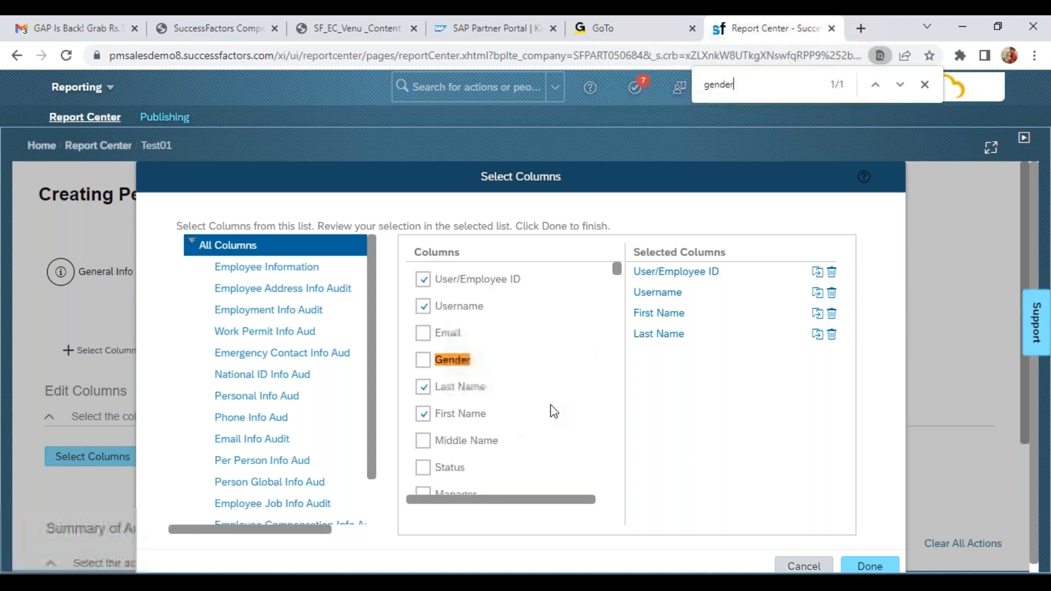
click(423, 359)
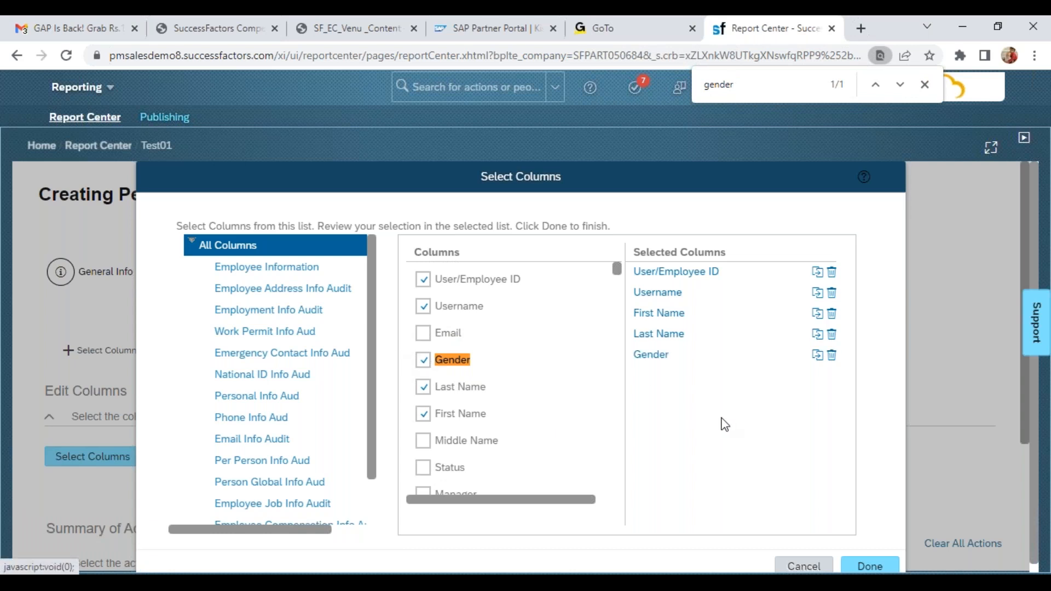
click(869, 566)
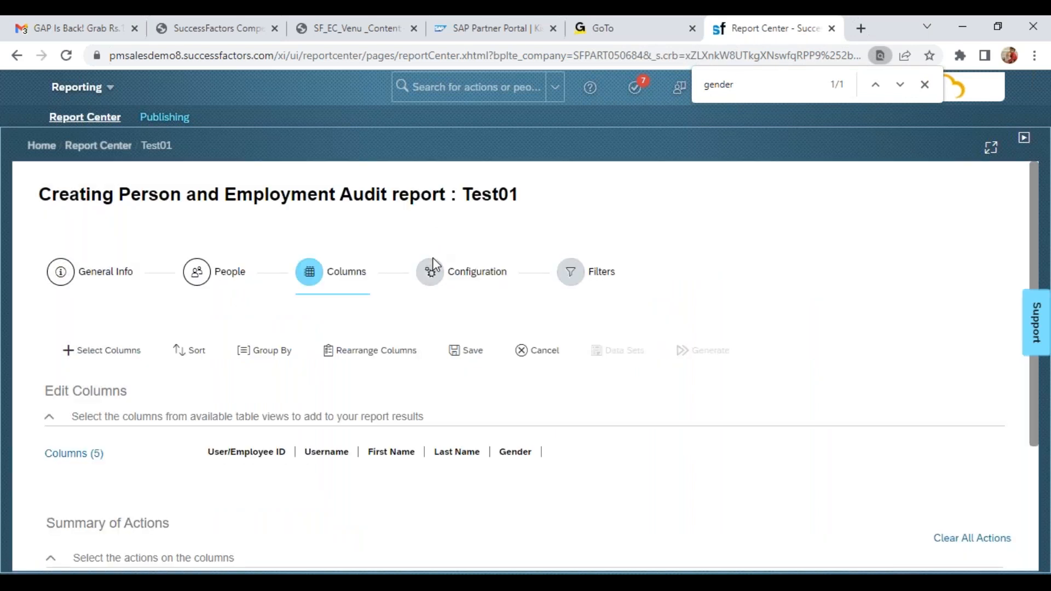
Add a First Name filter to the report, restricted to the demo employee's first name
click(570, 272)
click(101, 536)
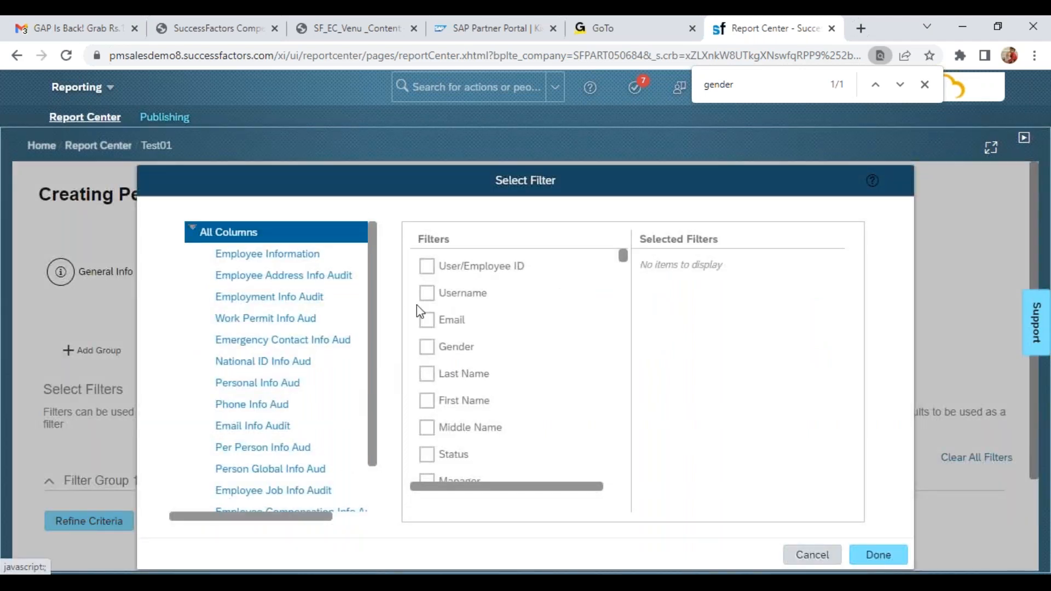
click(426, 345)
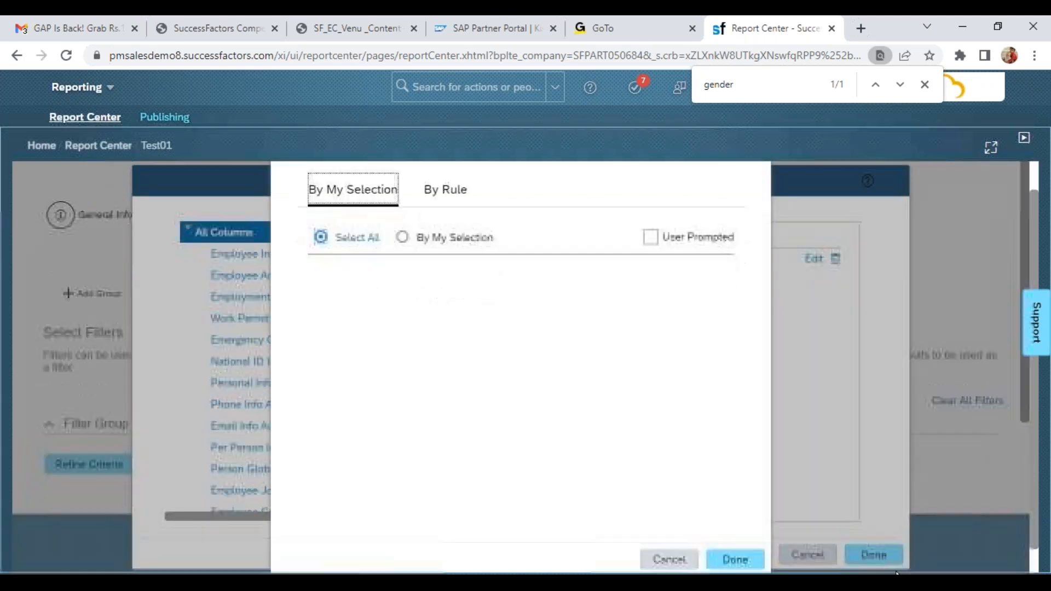
click(668, 559)
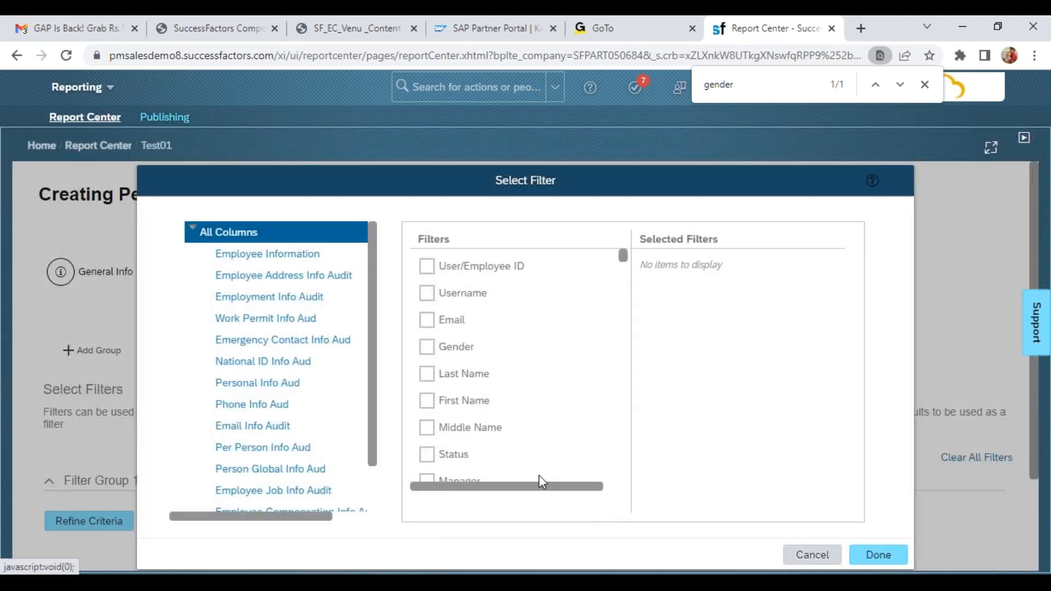
click(427, 402)
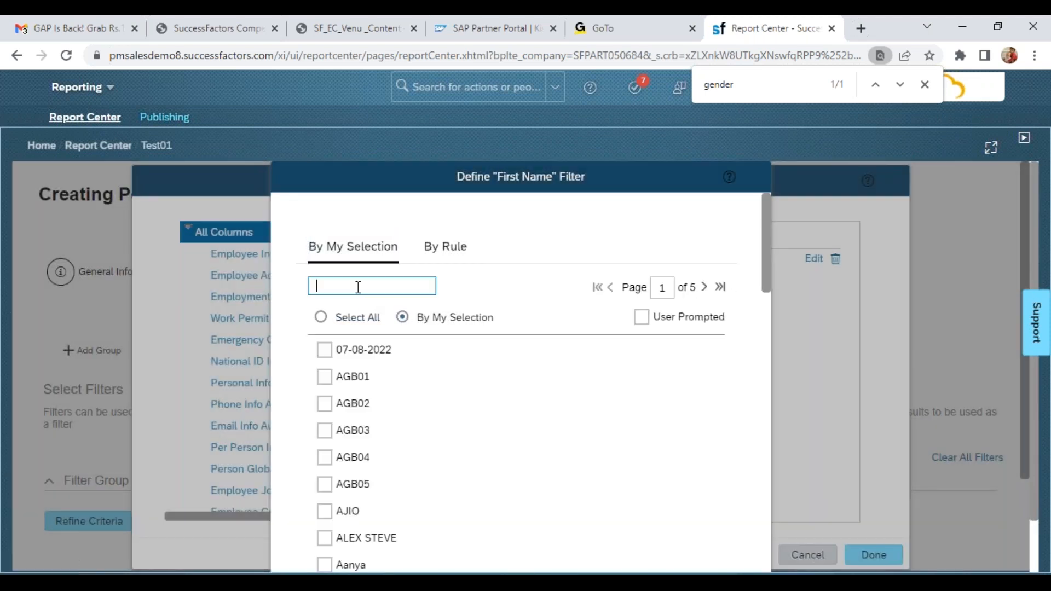
text(saurabh)
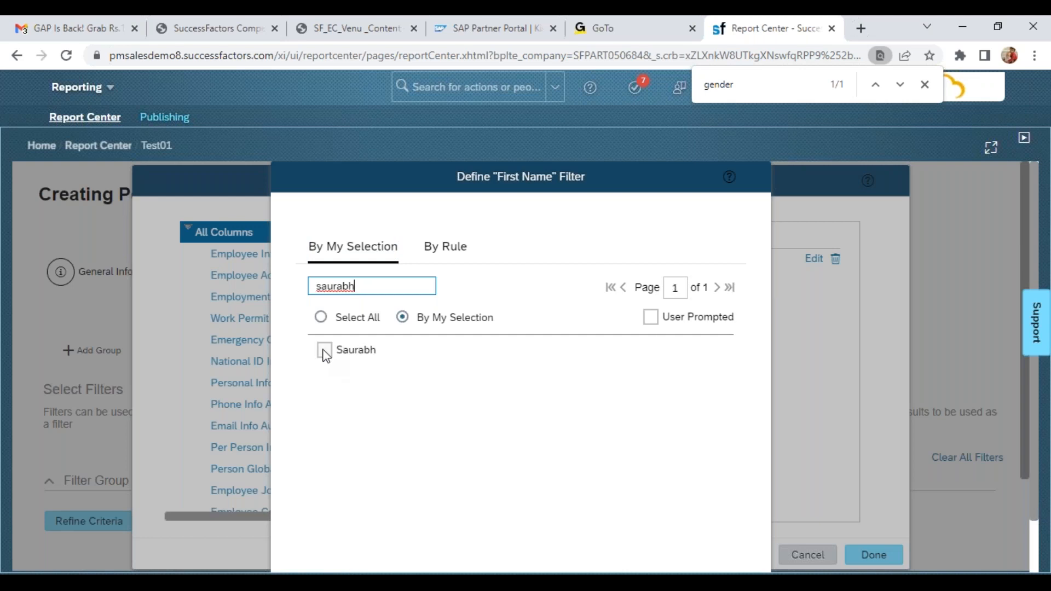
click(324, 350)
scroll(1040, 550, down, 1)
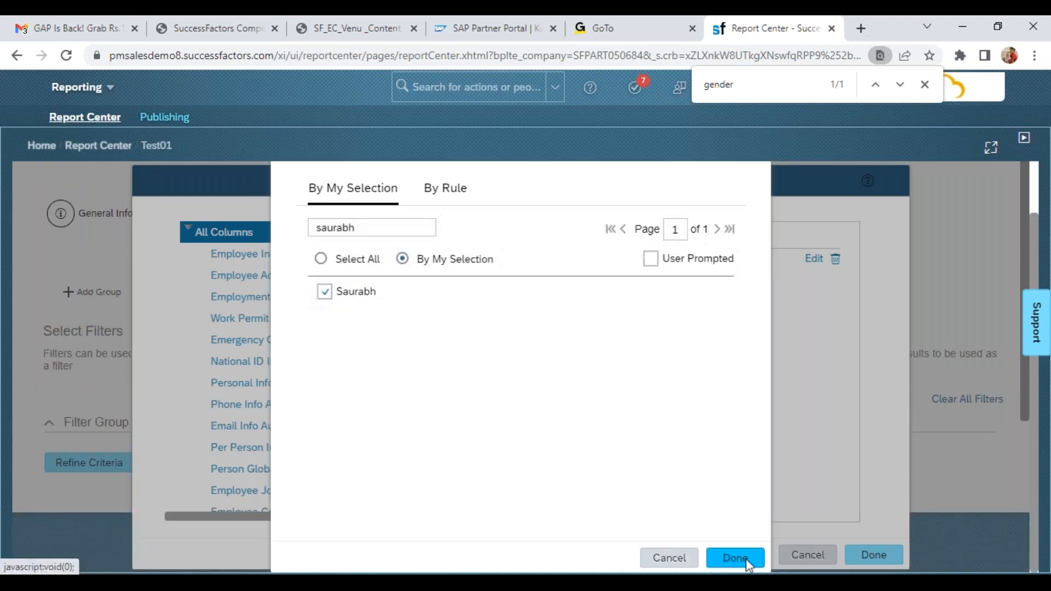
click(736, 558)
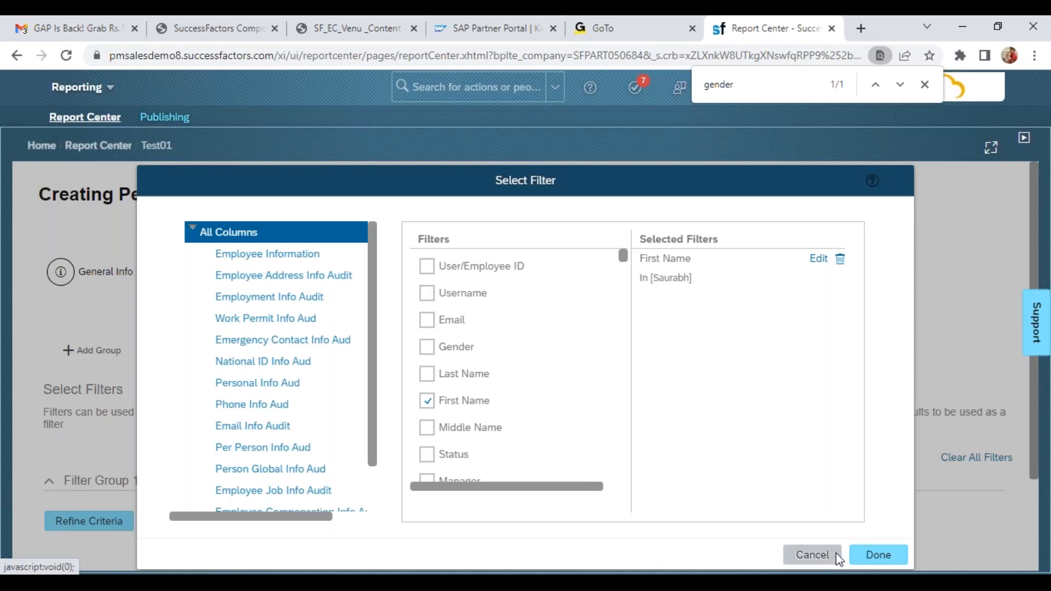
click(875, 555)
Reopen the column selection and add First Name, Last Name and Middle Name from Personal Info Audit
click(311, 273)
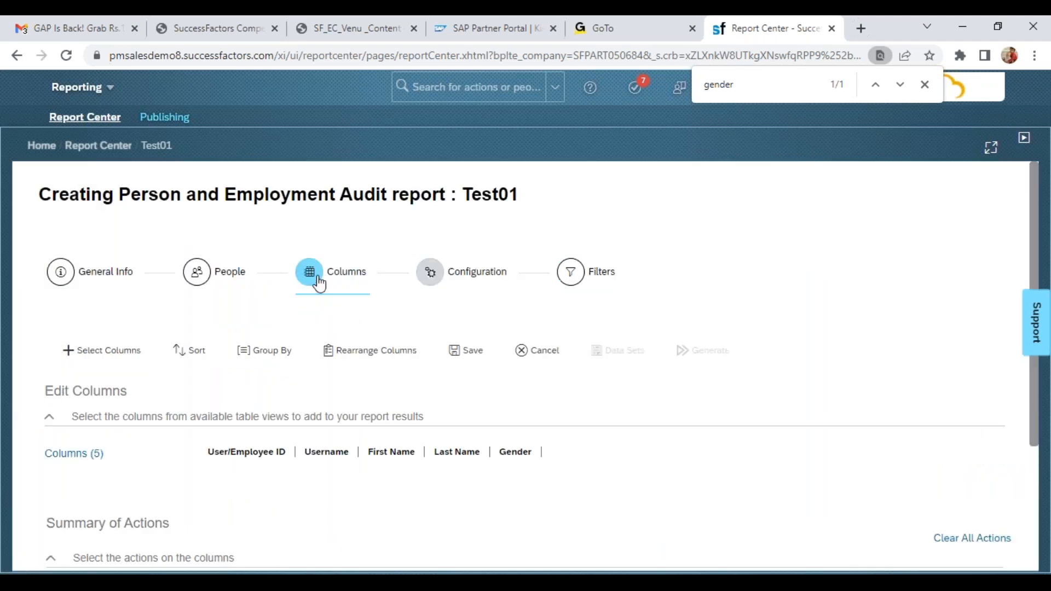
click(469, 452)
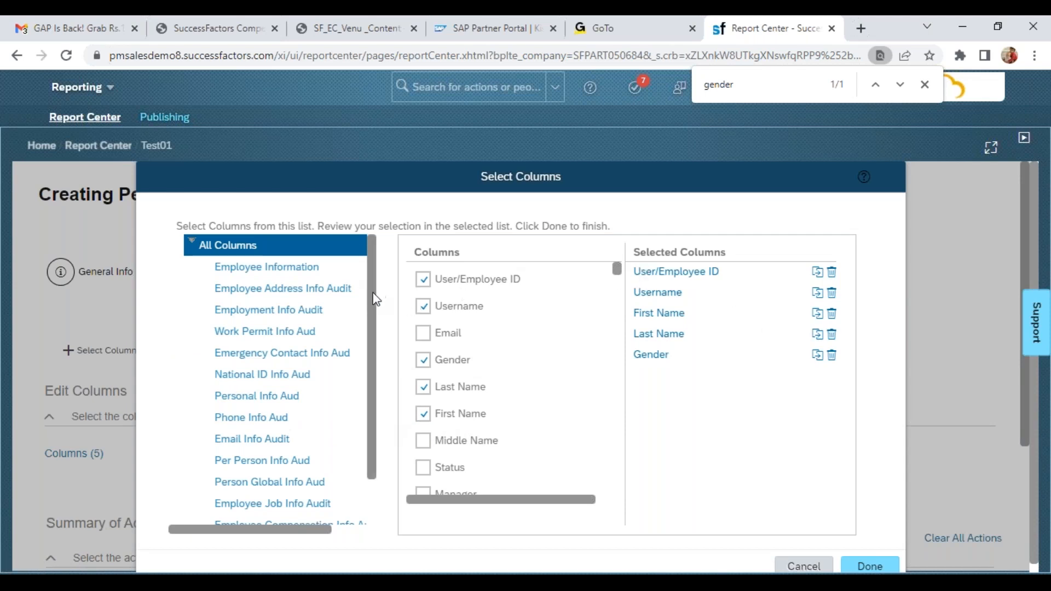
drag(376, 300, 368, 349)
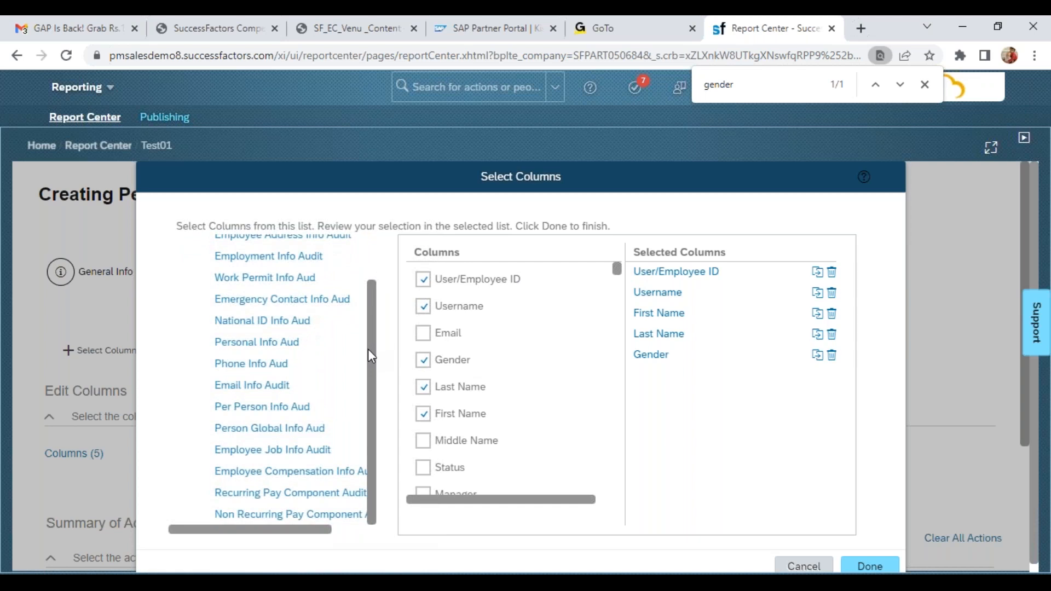
click(292, 350)
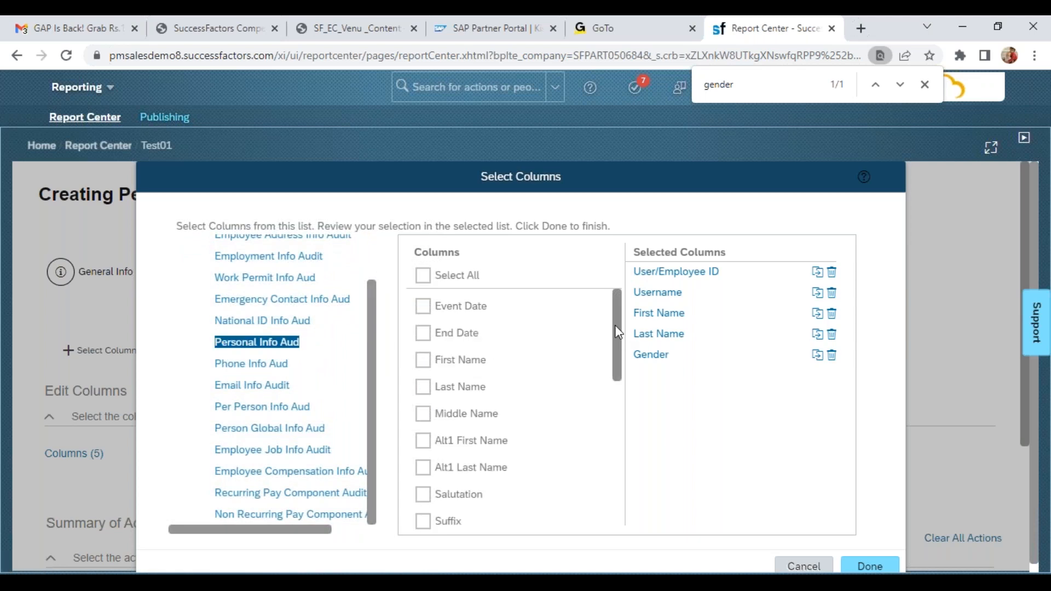
click(423, 360)
click(423, 386)
click(423, 414)
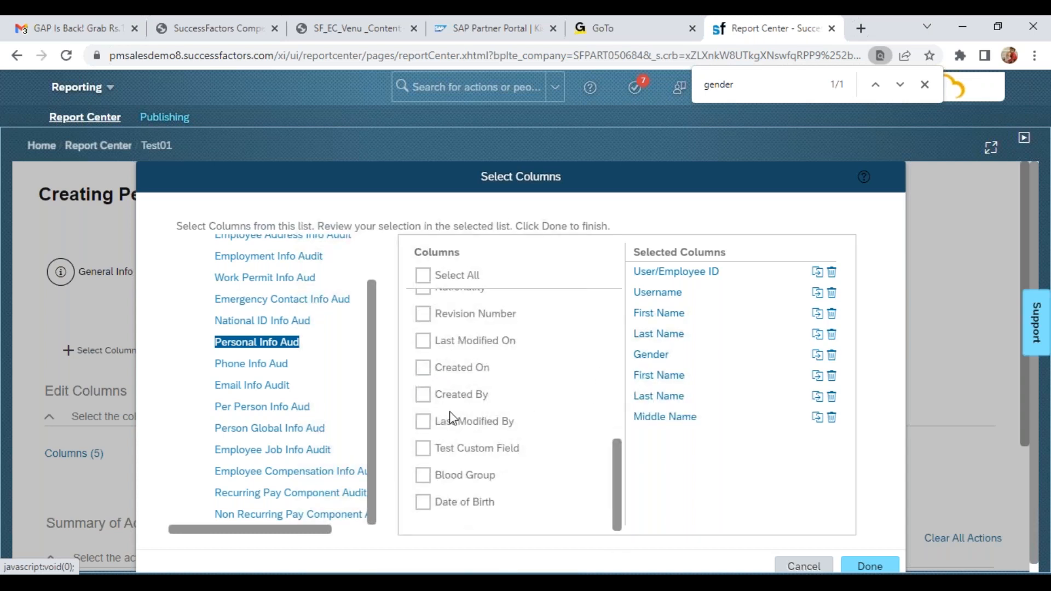
Add Last Modified On, Created On, Created By, Last Modified By and Action Type from Personal Info Audit to the selected columns
click(423, 342)
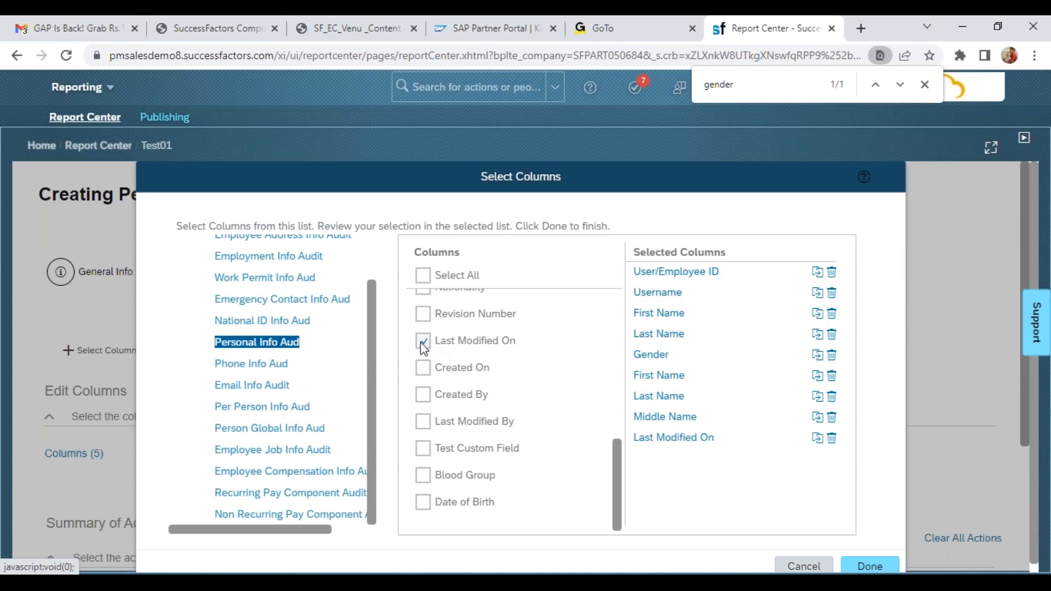
click(423, 368)
click(423, 396)
click(424, 422)
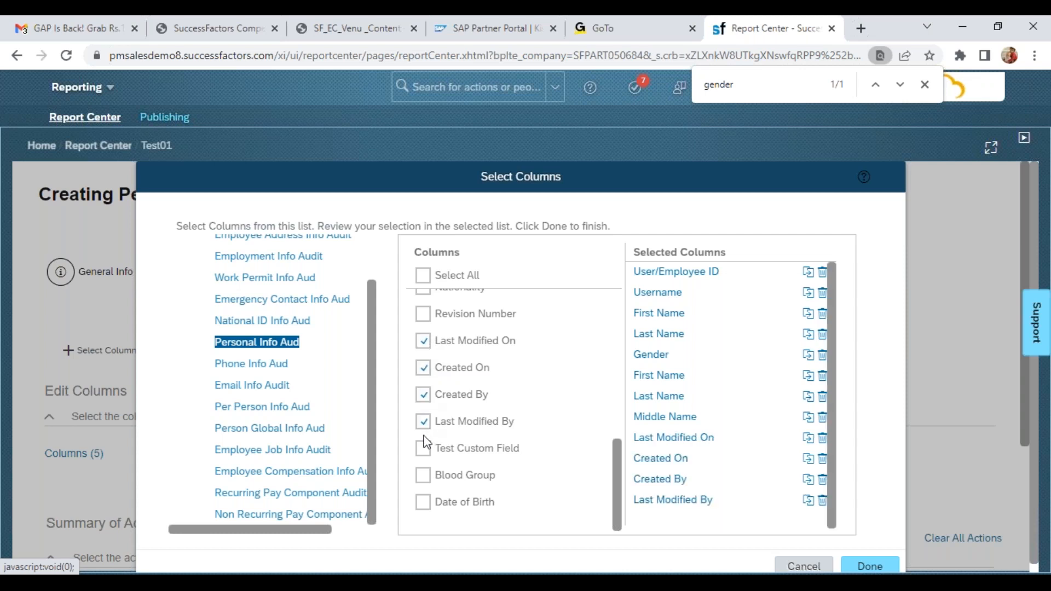
drag(623, 518, 626, 461)
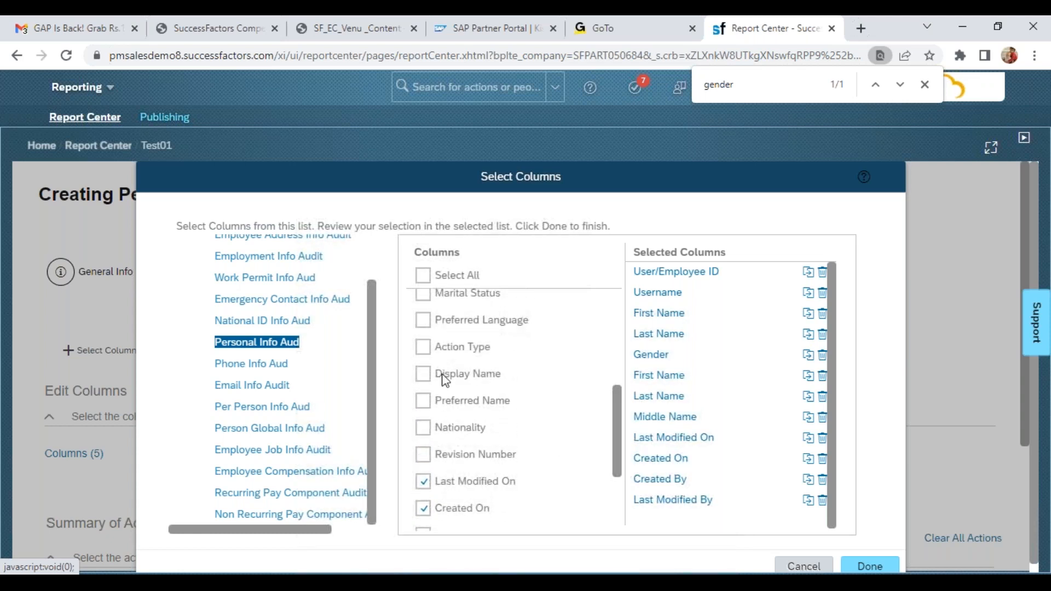
click(423, 346)
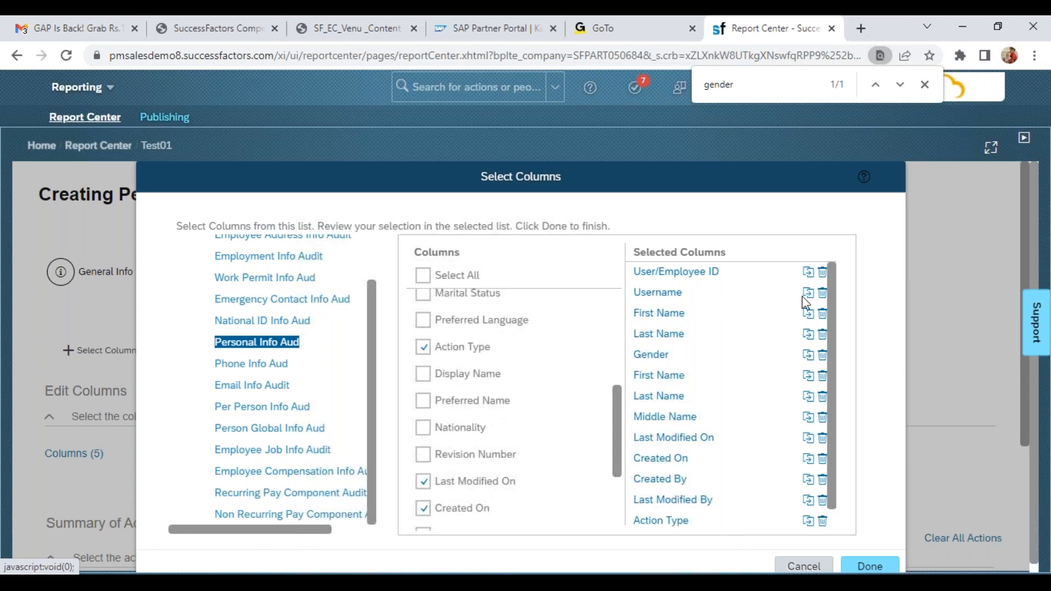
Remove the original First Name, Last Name and Gender columns from the selection and apply the column changes
click(822, 313)
click(822, 313)
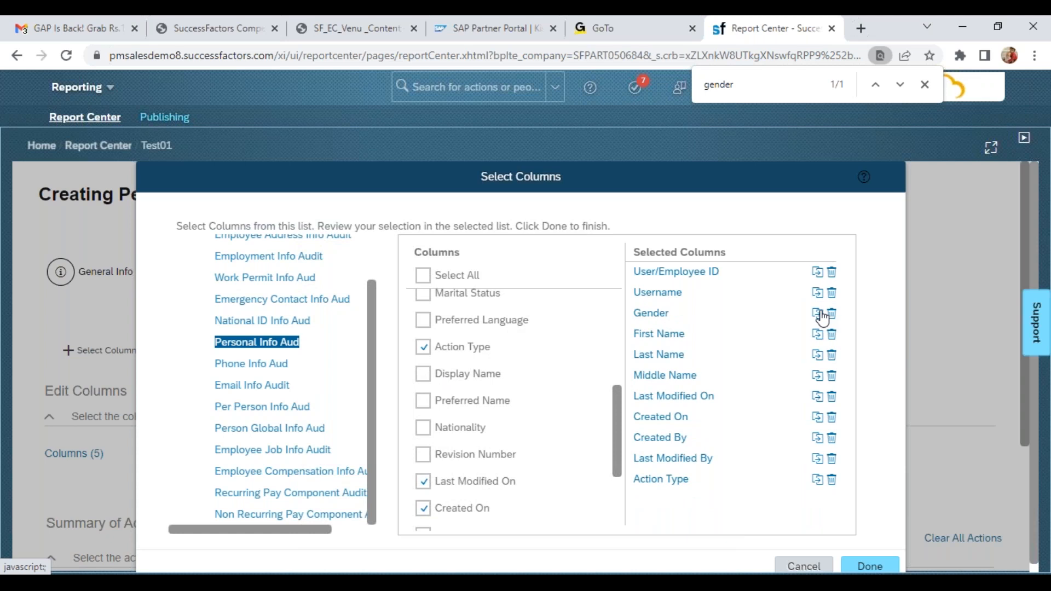
click(832, 314)
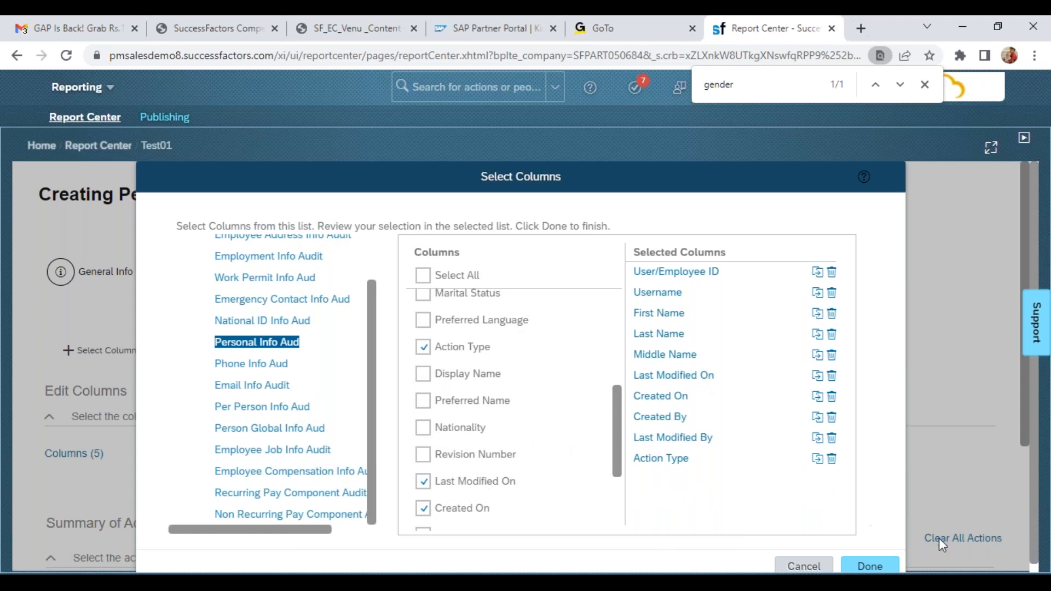
click(882, 566)
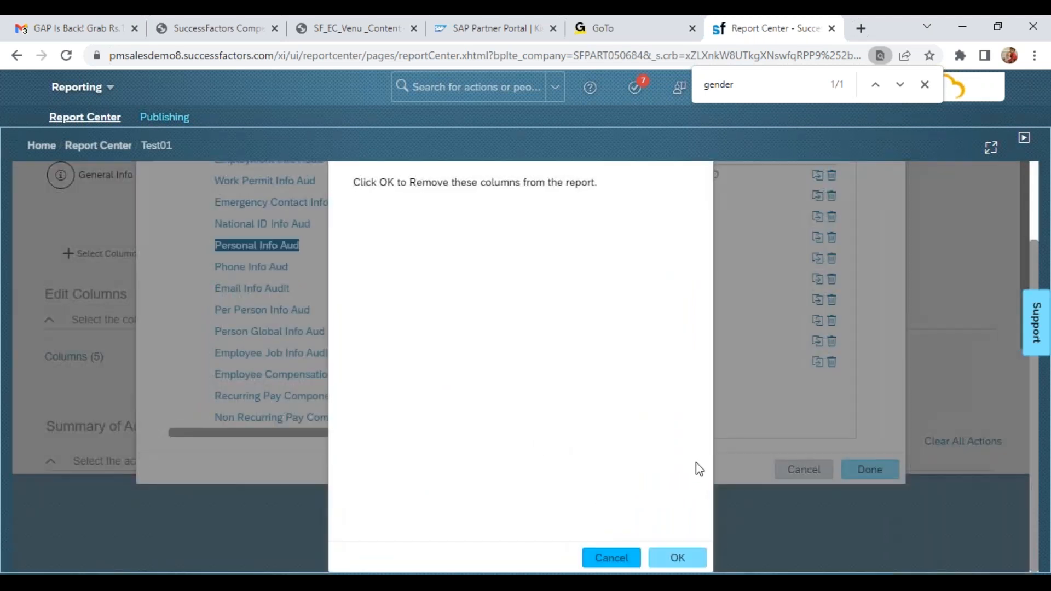
click(675, 556)
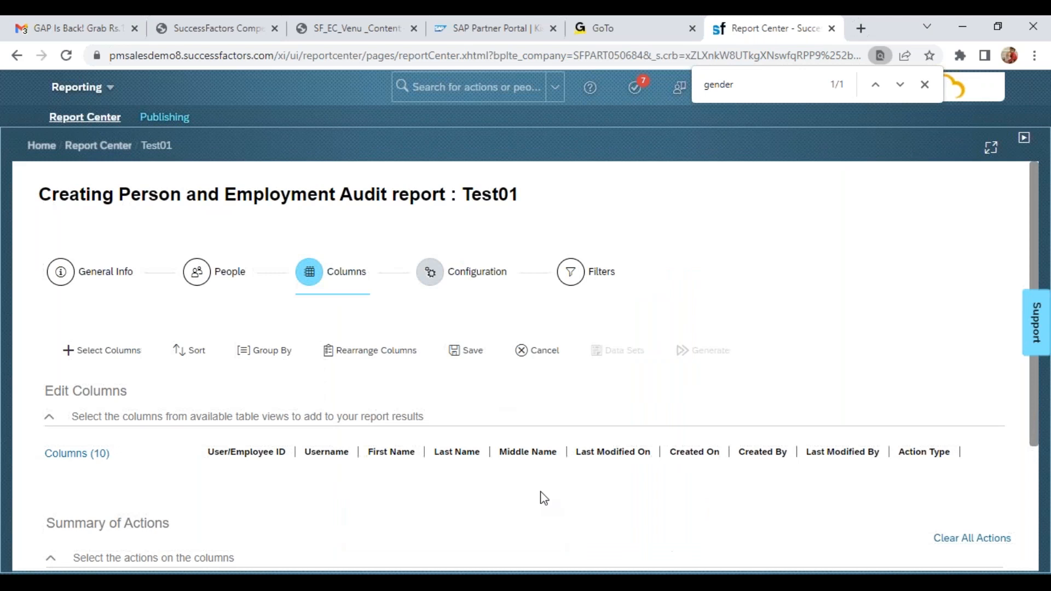
Save the Test01 report and generate its results
click(456, 353)
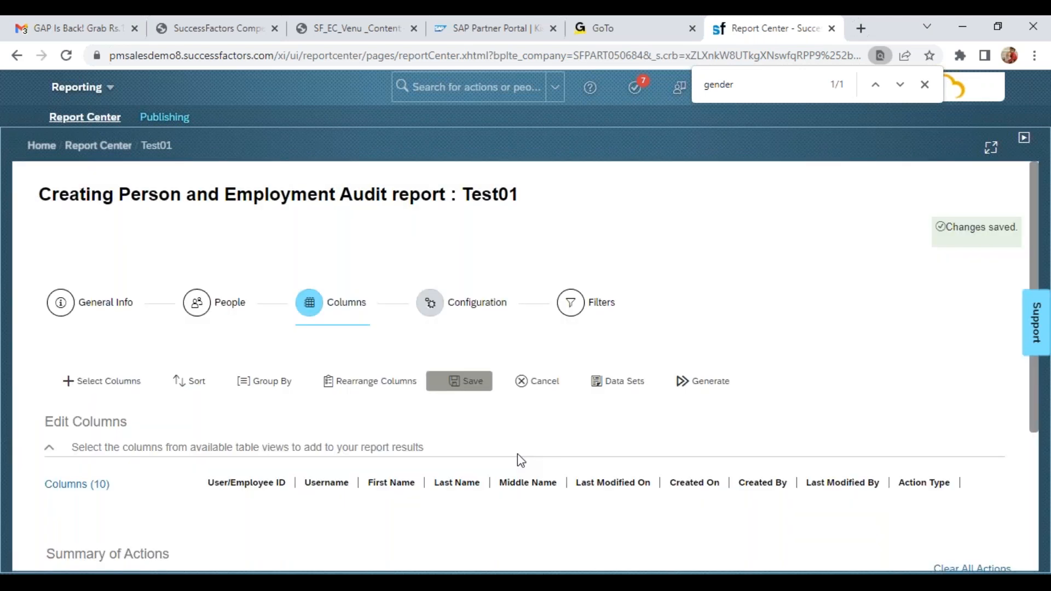
click(718, 387)
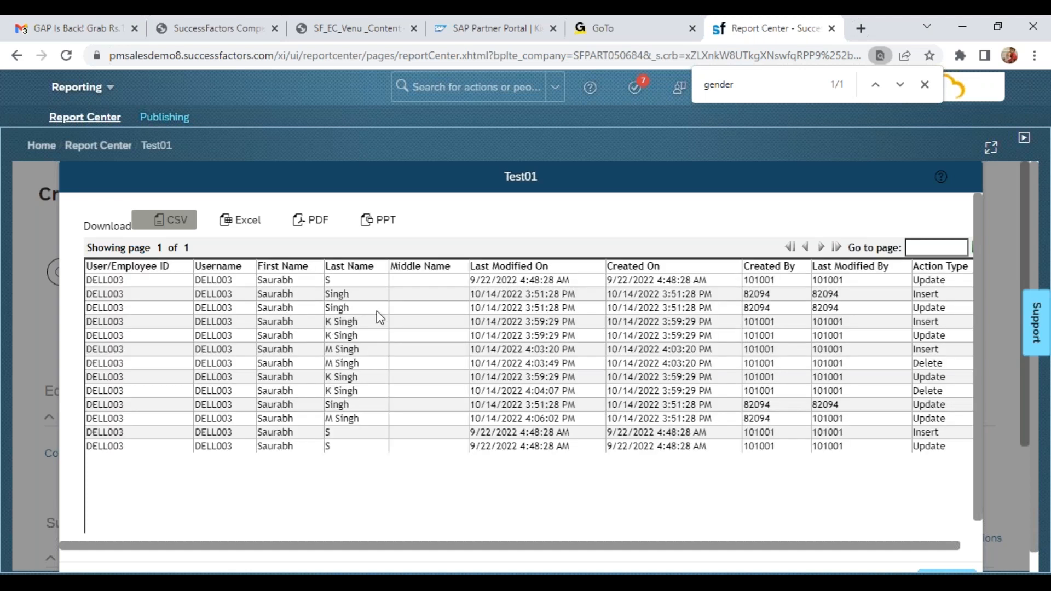
Download the report results as CSV and open report_Test01.csv in Excel with a wider Action Type column
click(193, 227)
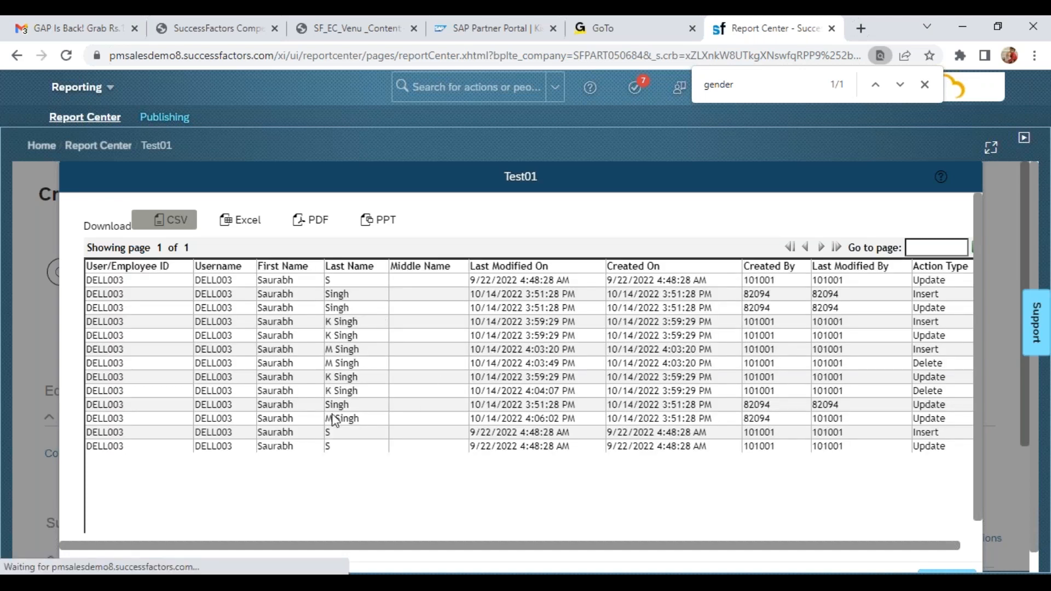
click(167, 555)
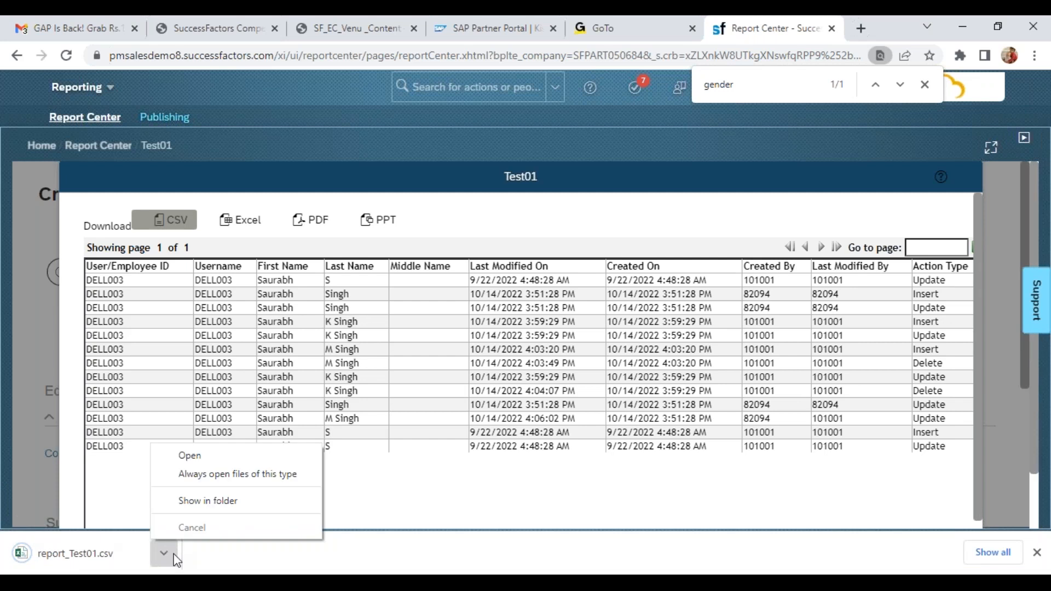
click(196, 450)
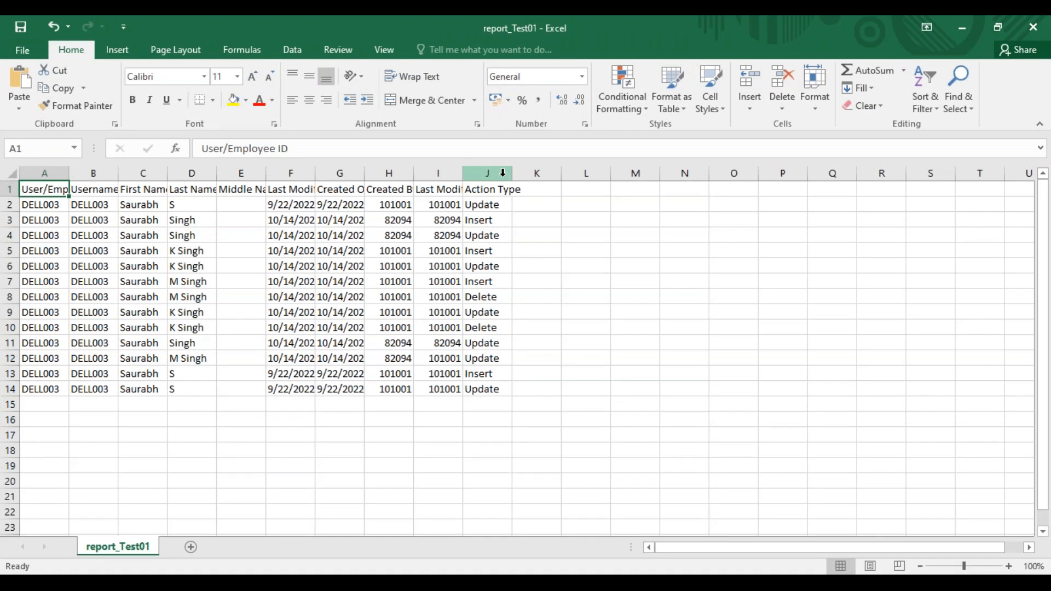
drag(512, 172, 530, 171)
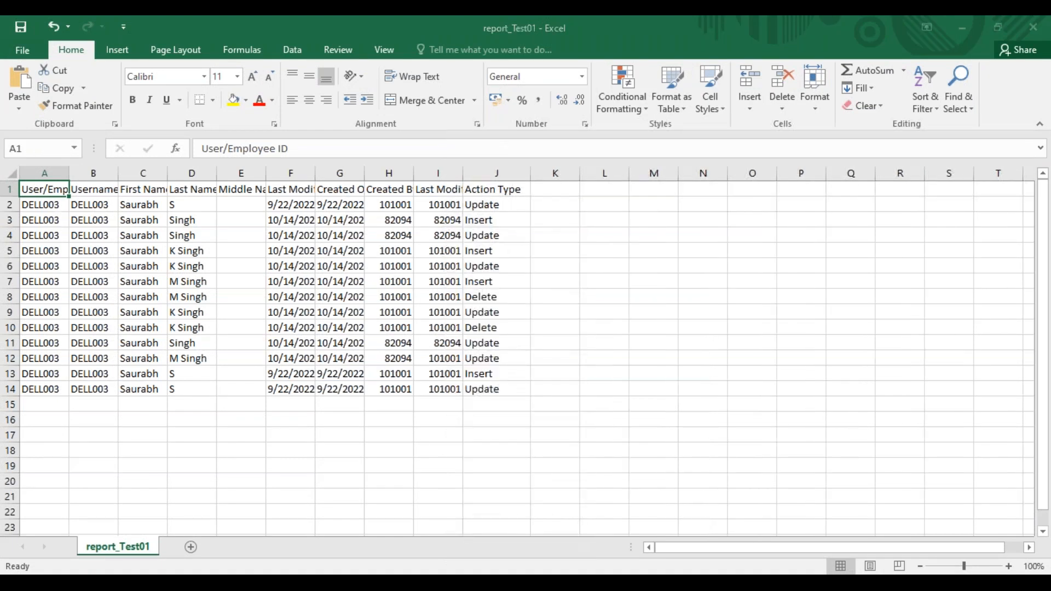
Switch to SuccessFactors in Chrome, search for the employee by first name, and open the Personal Information change history on their profile
key(alt+Tab)
click(433, 88)
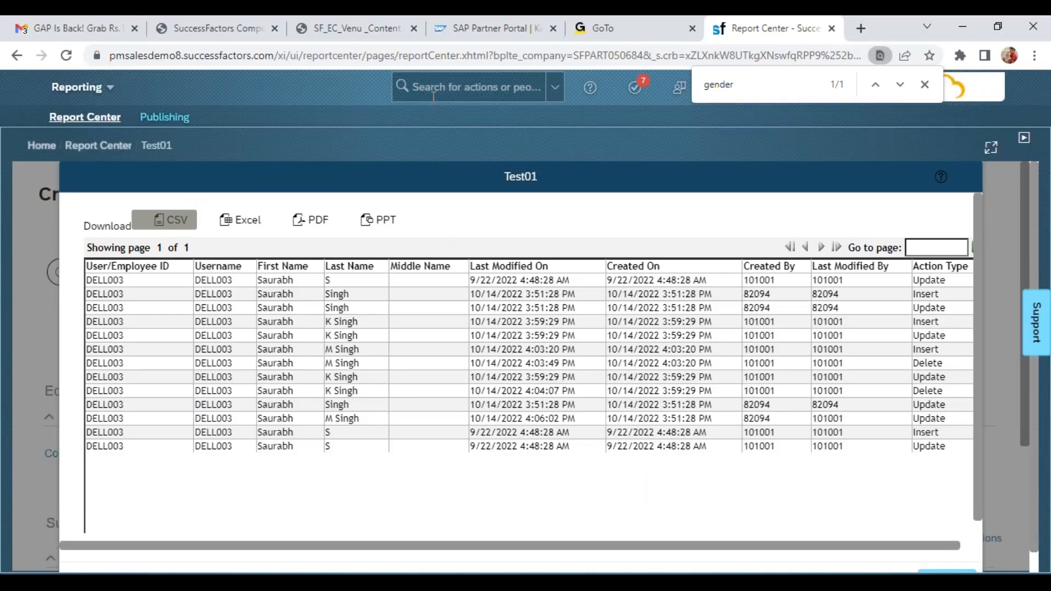
text(del)
key(BackSpace)
key(BackSpace)
text(saurabh)
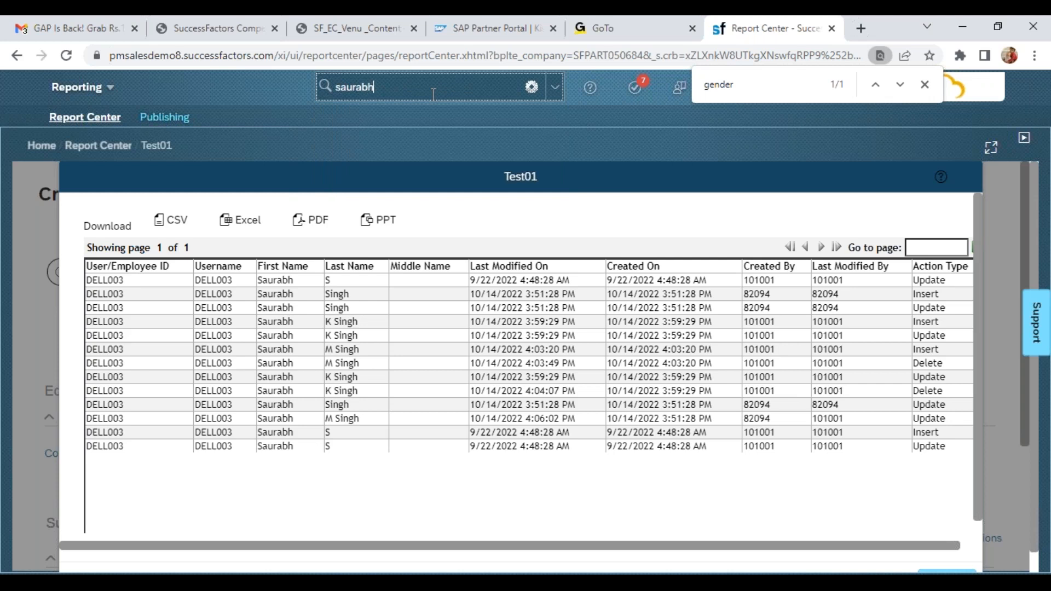
click(394, 111)
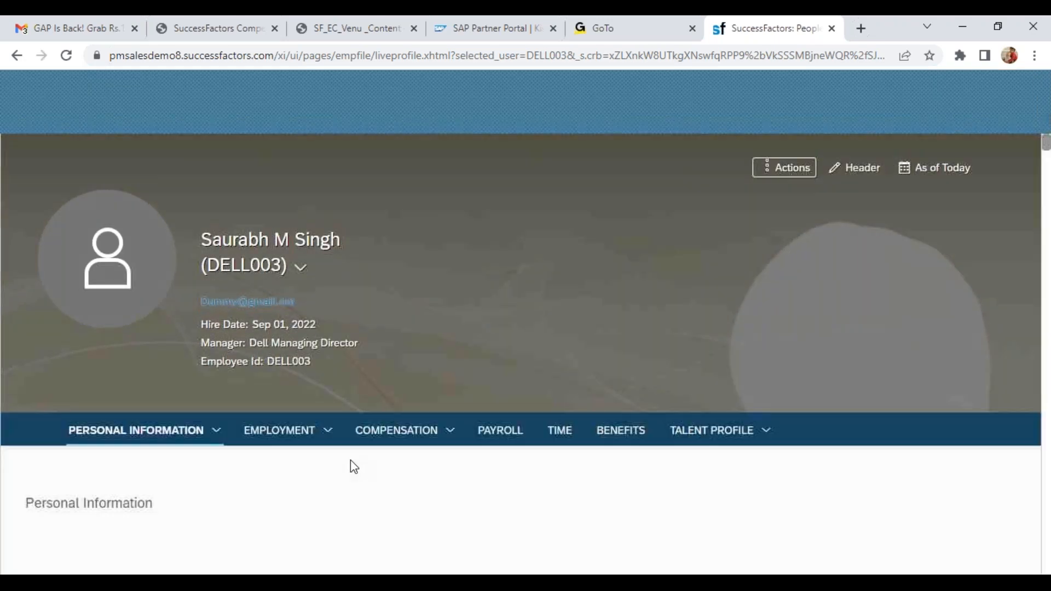
click(480, 546)
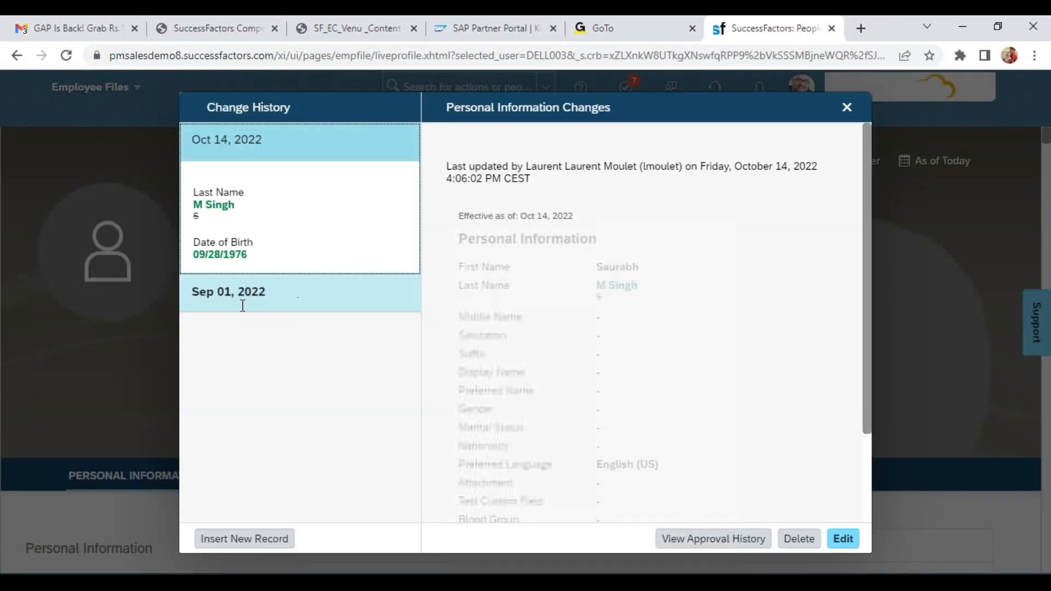
Return to report_Test01 in Excel and highlight the two Delete records, rows 8 and 10, with yellow fill
key(alt+Tab)
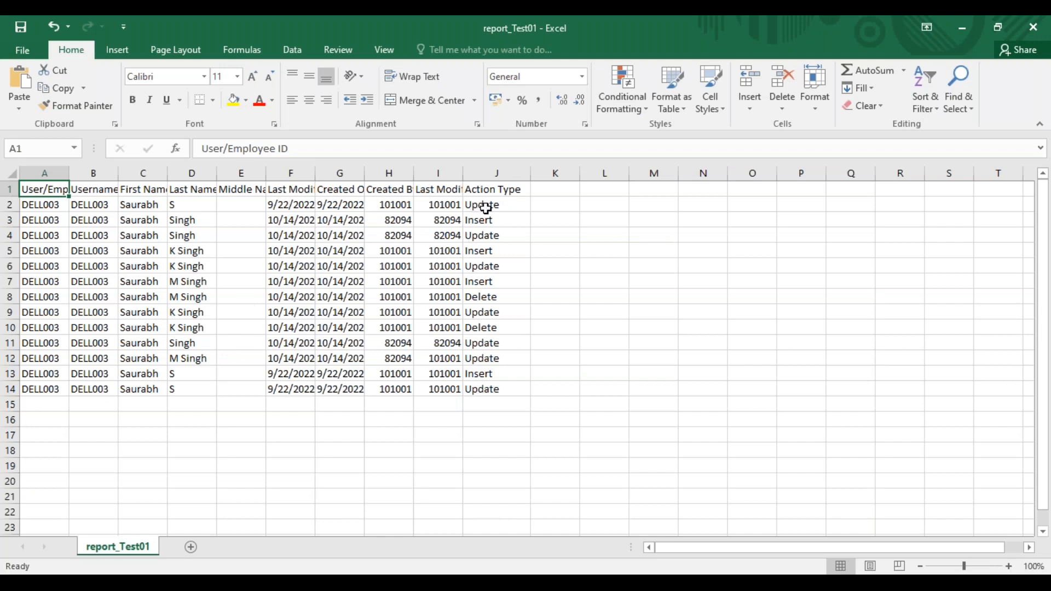
drag(487, 206, 493, 389)
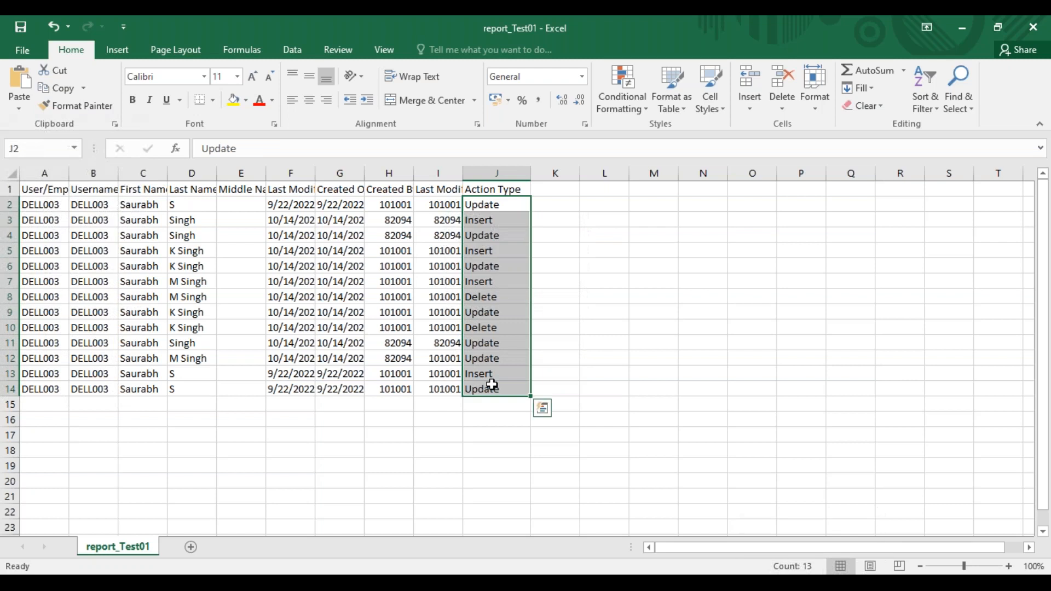
click(10, 297)
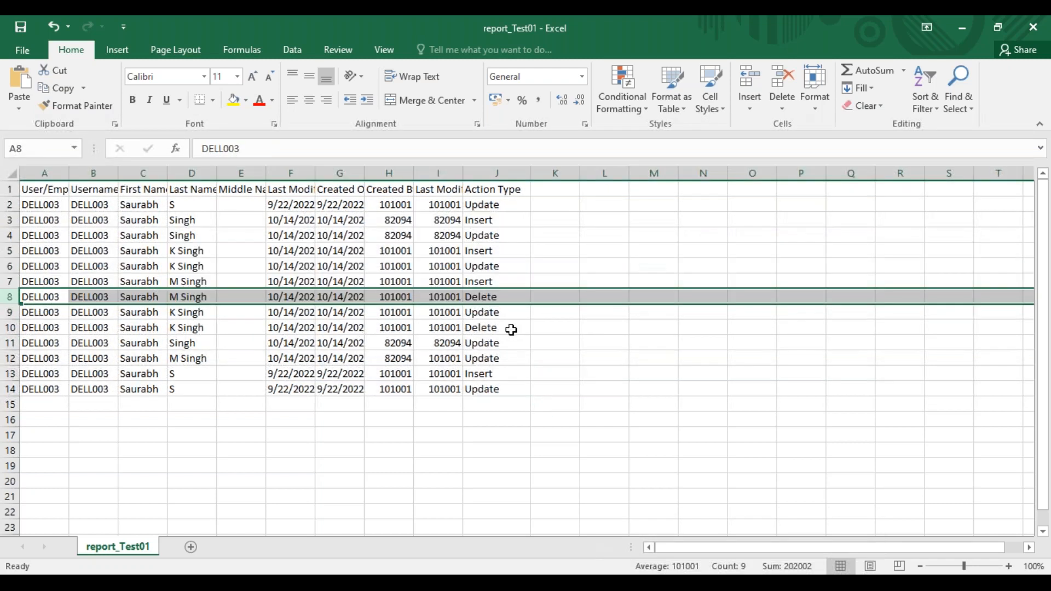
click(233, 100)
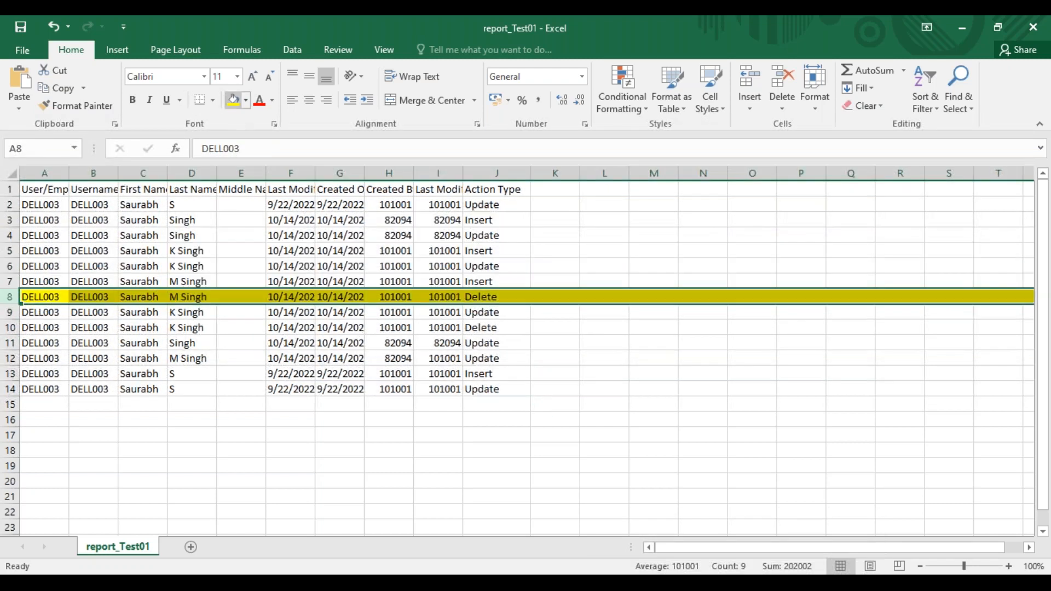
click(489, 235)
click(484, 207)
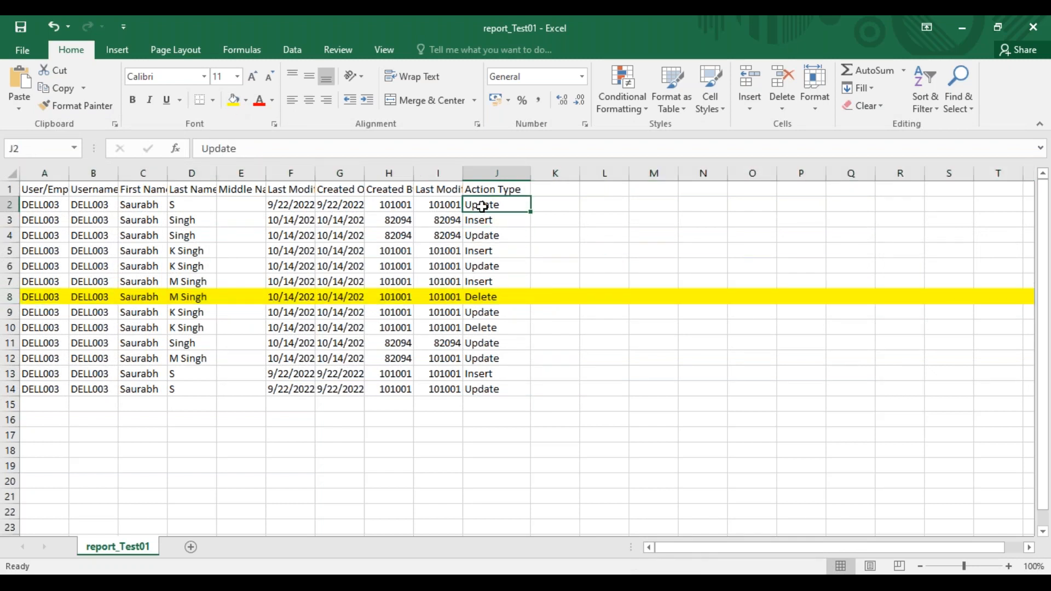
click(481, 219)
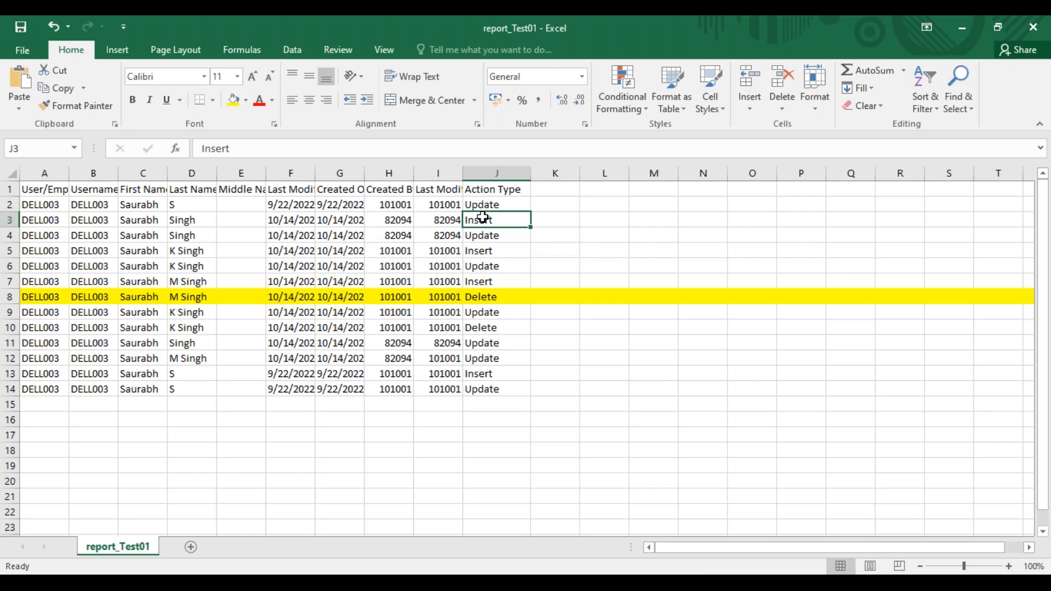
click(504, 326)
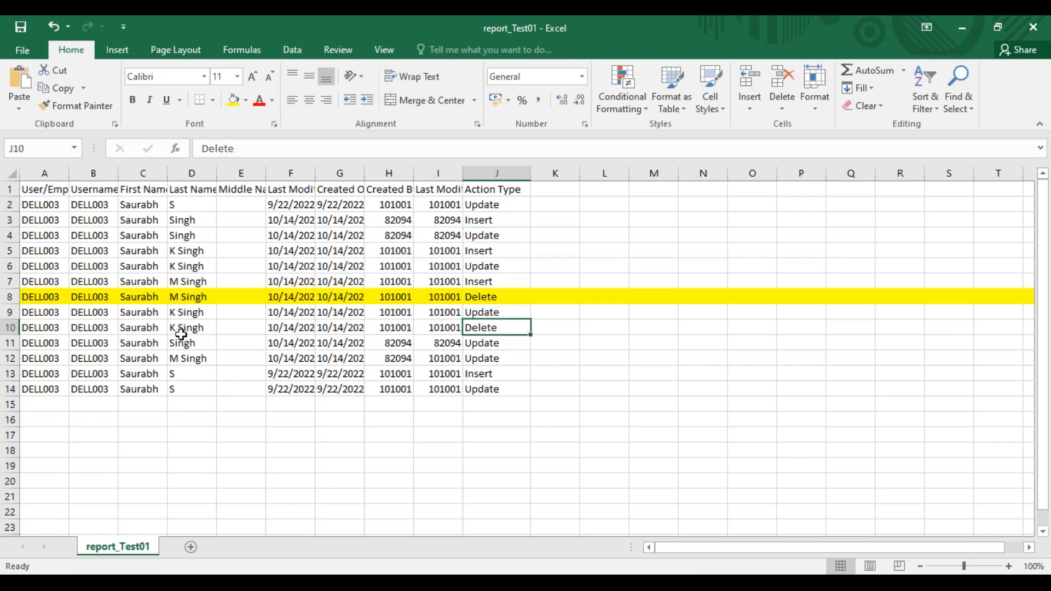
click(11, 327)
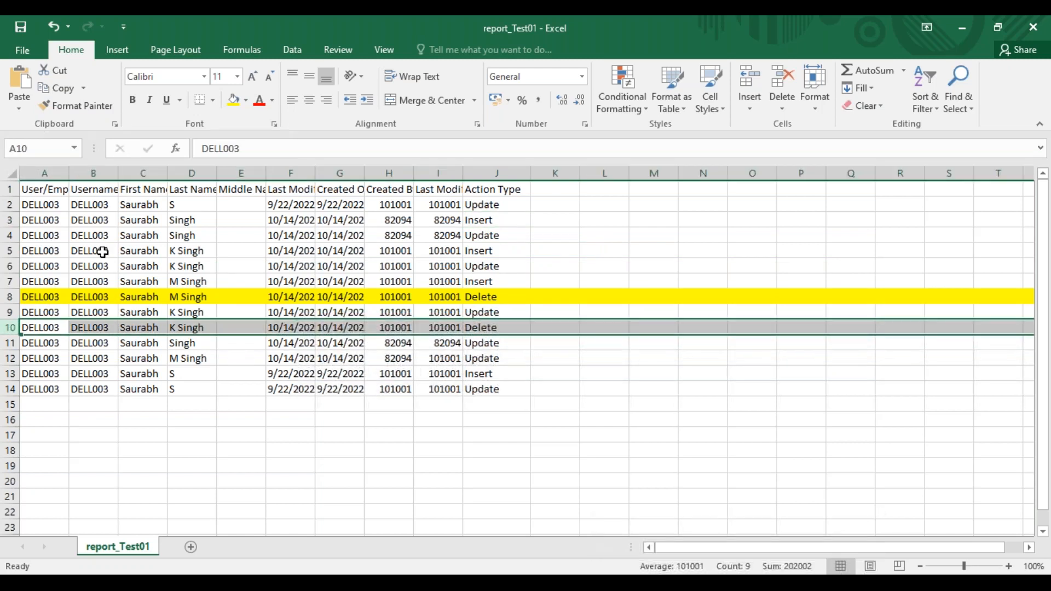
click(234, 100)
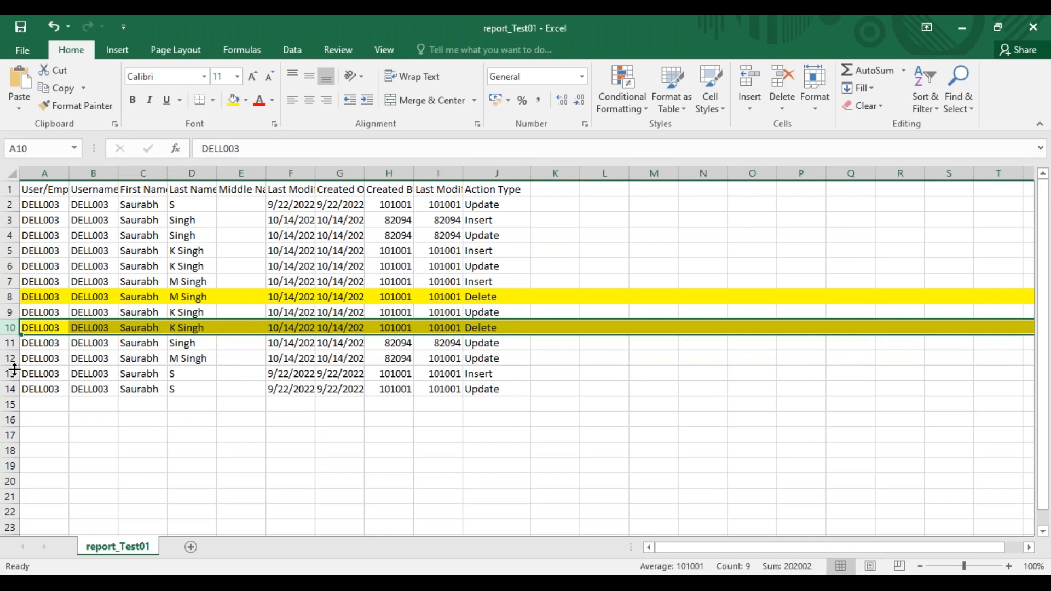
Fit the Last Modified On and Created On columns to the width of their full timestamps
click(467, 392)
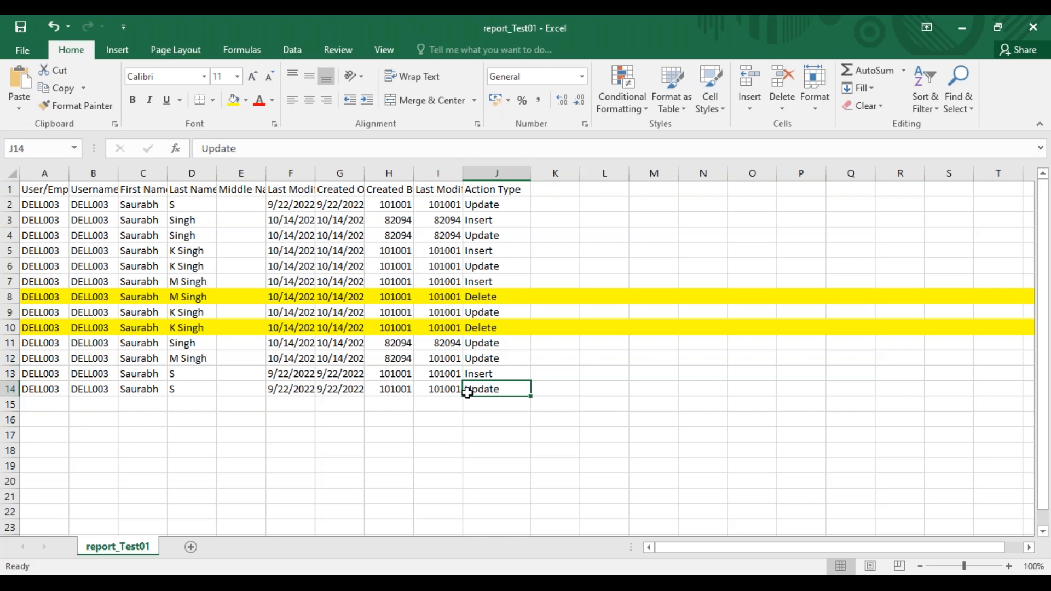
double_click(315, 173)
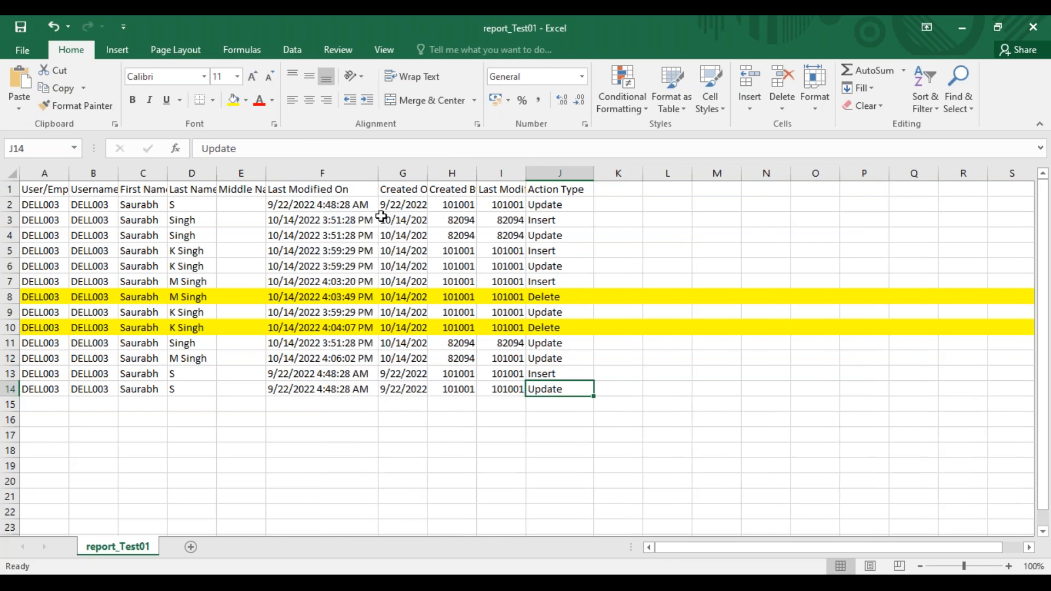
double_click(428, 173)
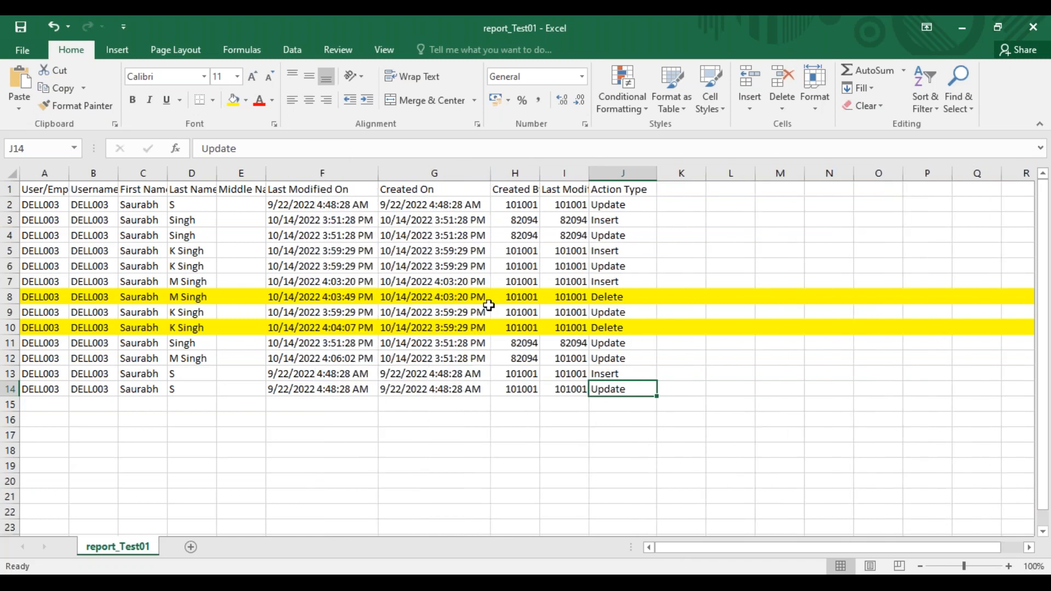
Examine the Created On timestamps by record, comparing row 2, rows 3 to 12 and rows 13 to 14
click(406, 204)
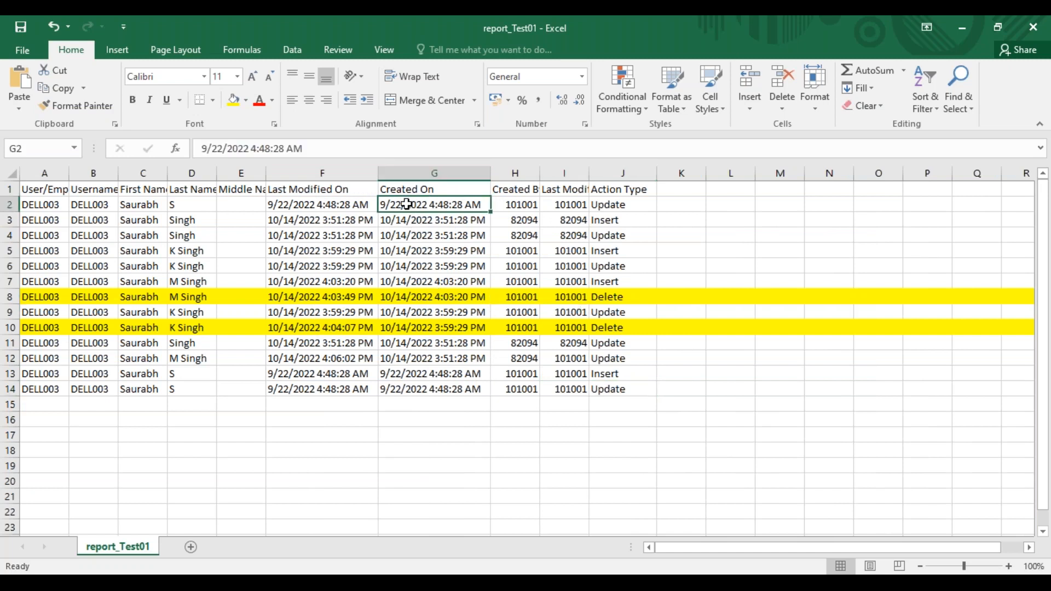
click(9, 205)
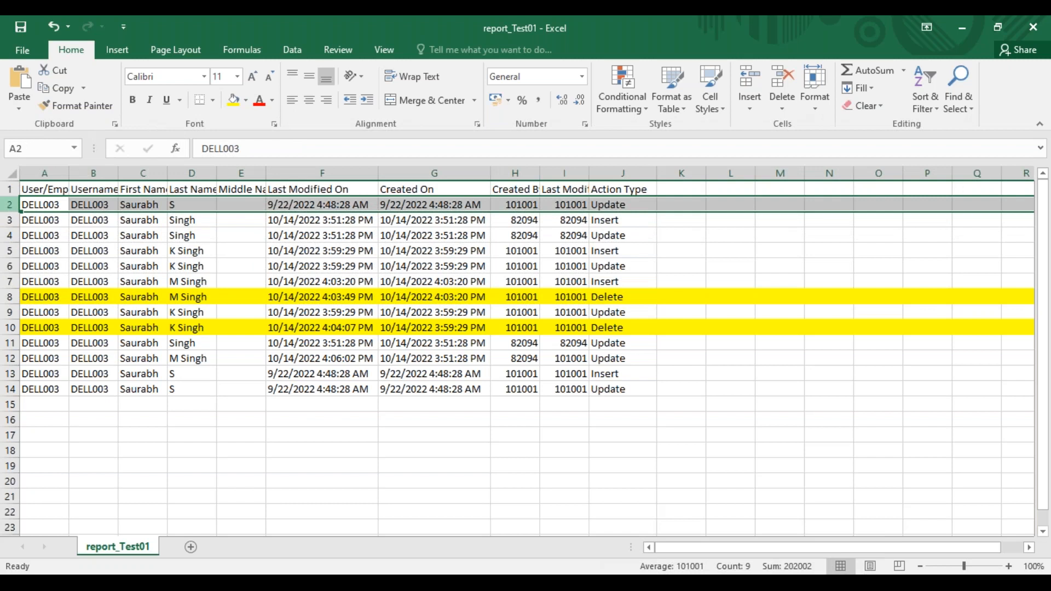
click(390, 221)
drag(390, 221, 392, 355)
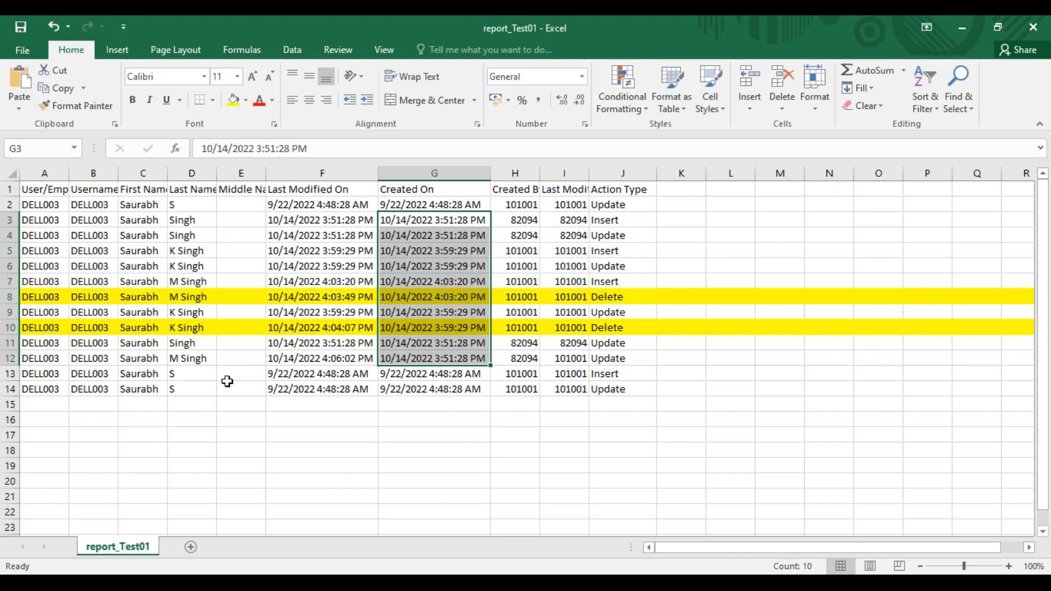
drag(10, 373, 9, 388)
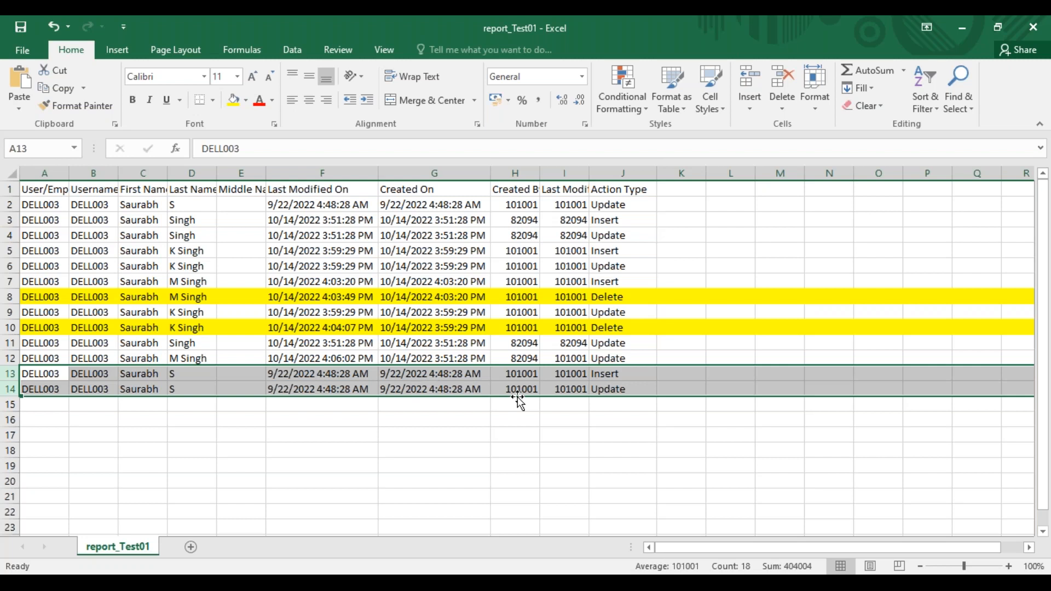
click(432, 174)
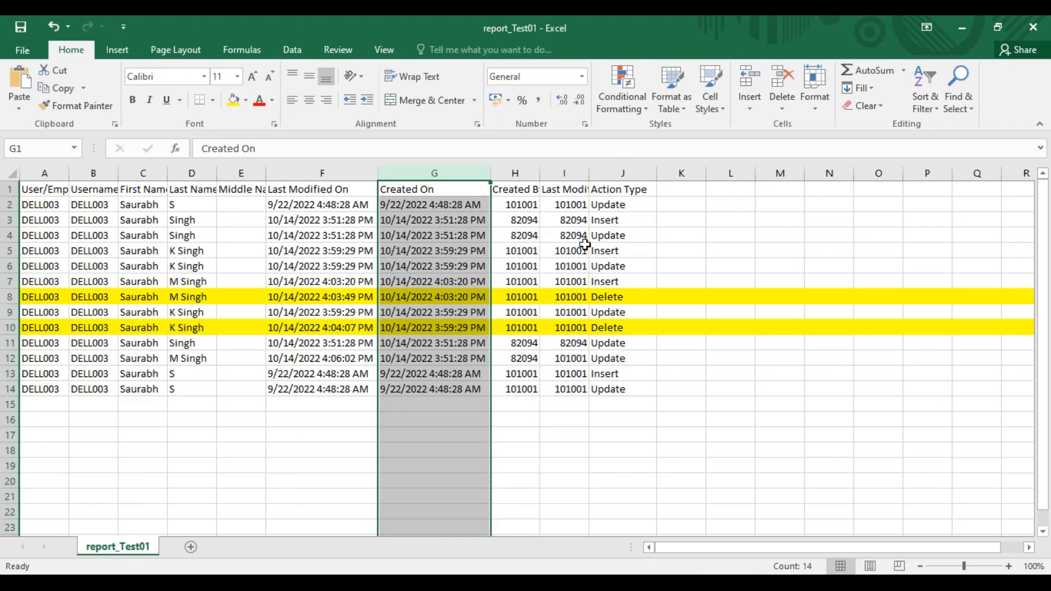
Widen the Created By and Last Modified By columns to show their headers, and check the first Created By entries
click(570, 205)
drag(591, 170, 656, 170)
drag(539, 172, 584, 174)
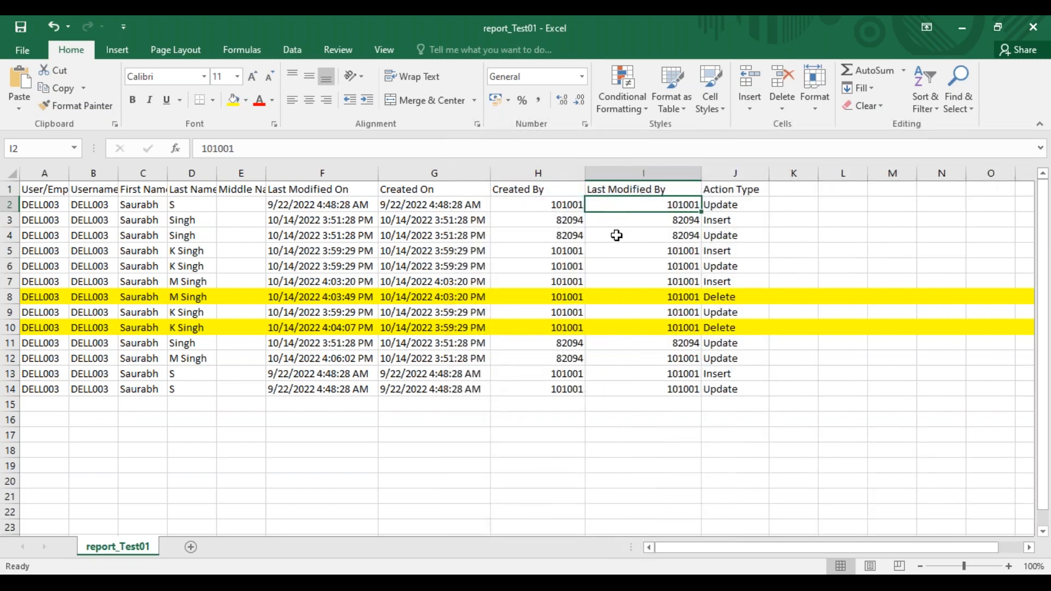
click(569, 217)
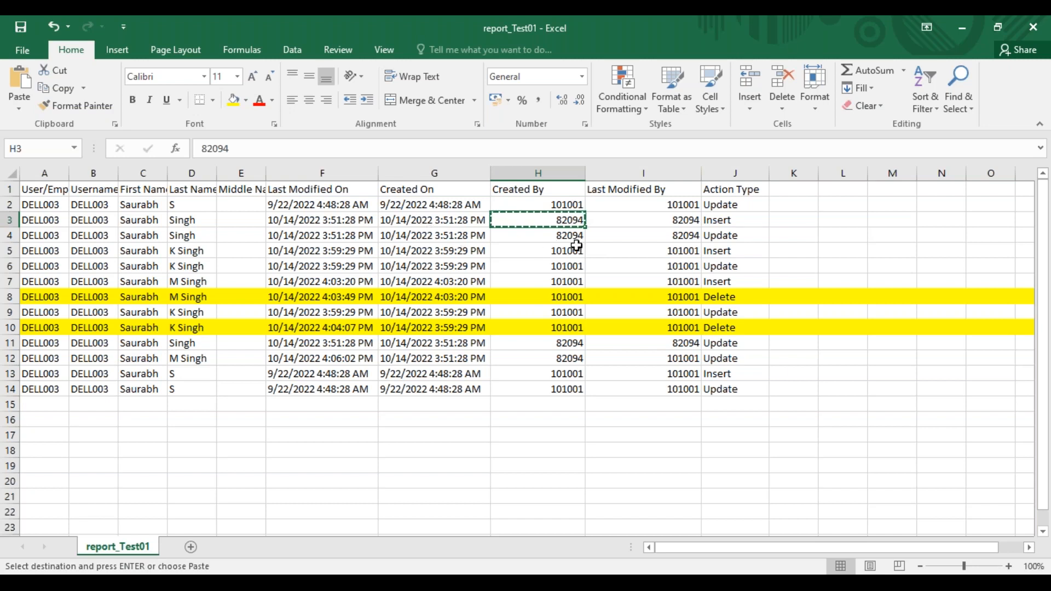
click(565, 202)
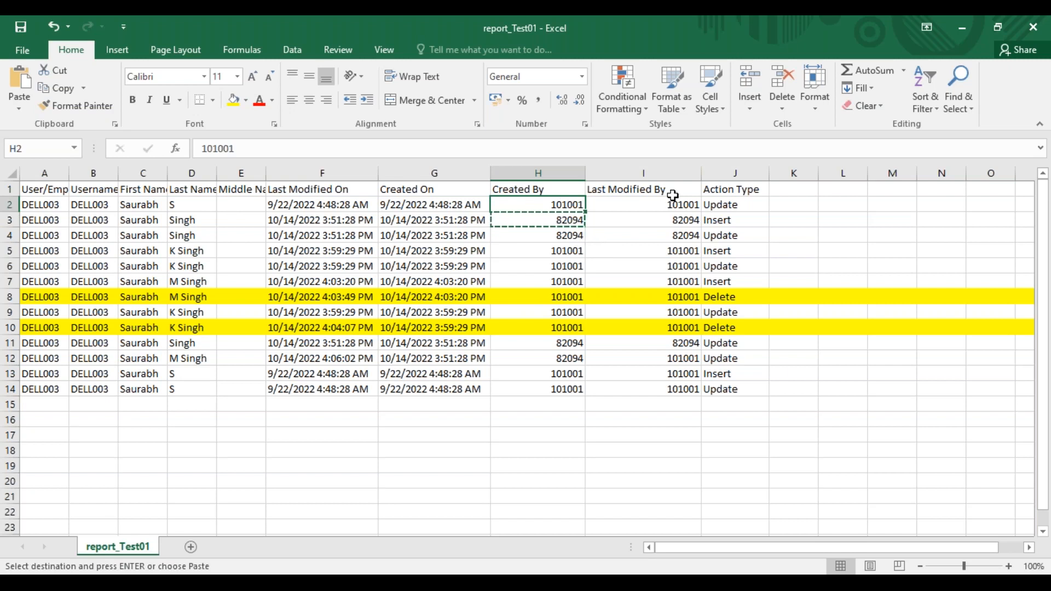
drag(701, 174, 661, 176)
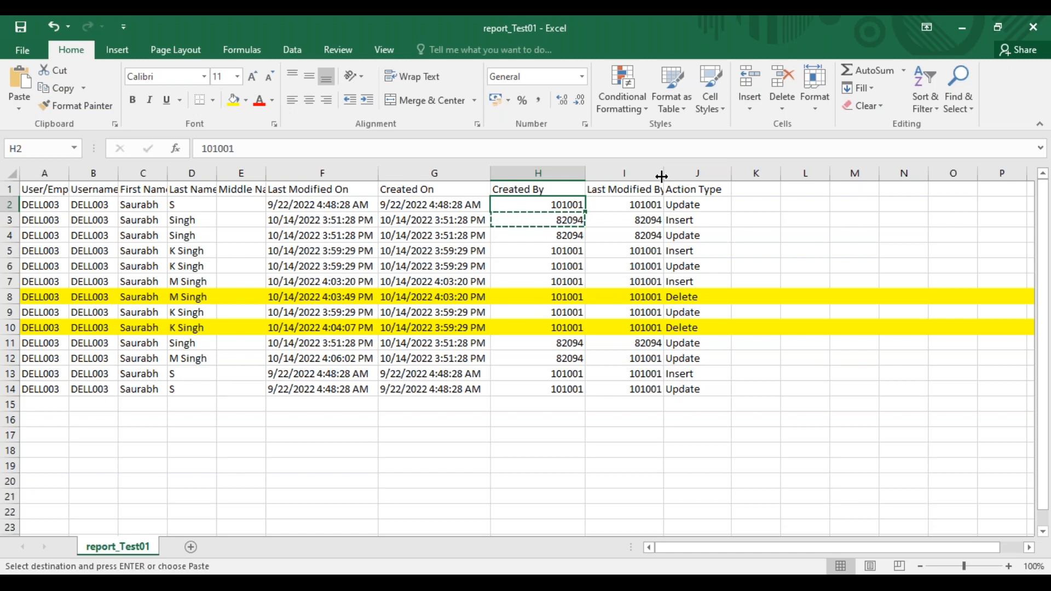
Review the Action Type entries and the User/Employee ID values in rows 2 to 14
double_click(693, 251)
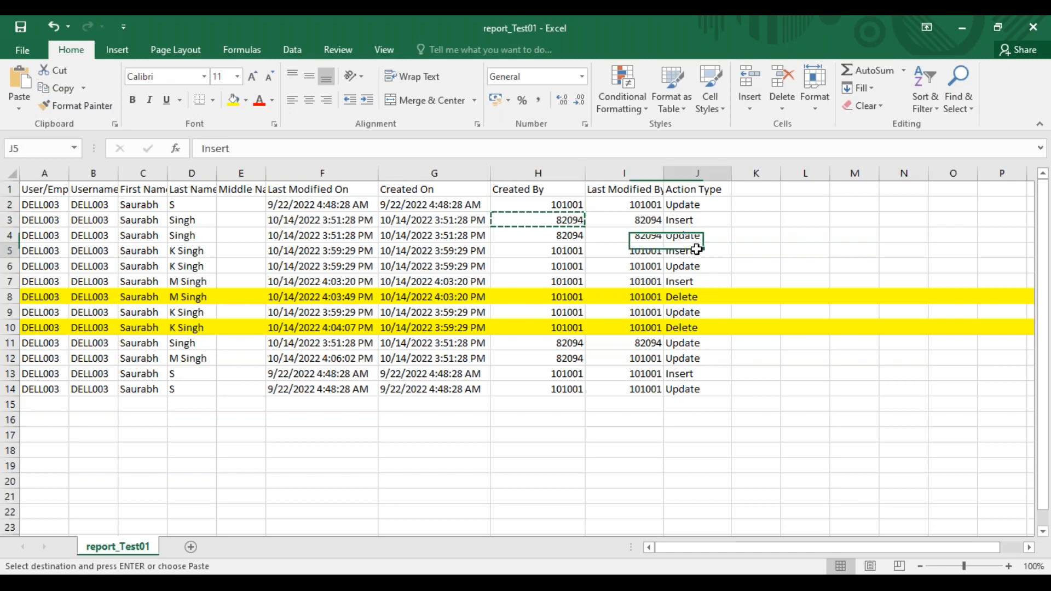
click(698, 191)
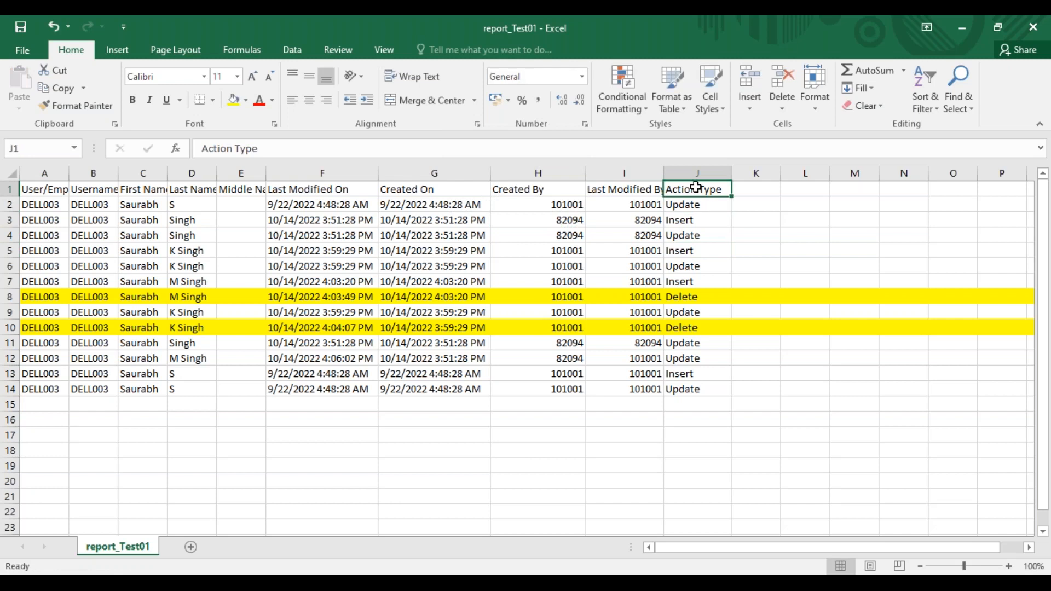
click(697, 218)
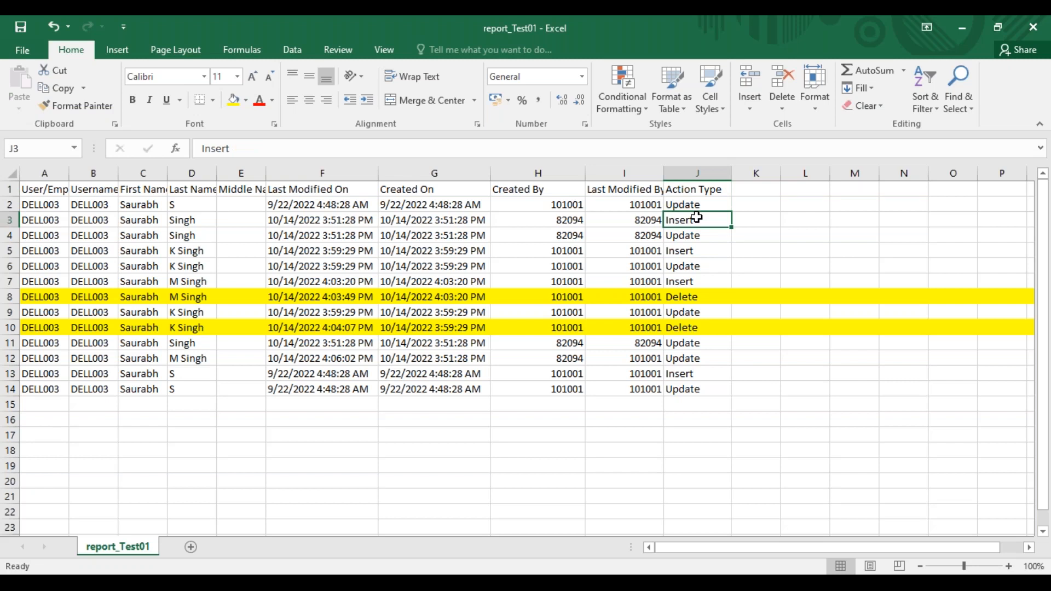
click(61, 206)
drag(63, 223, 51, 389)
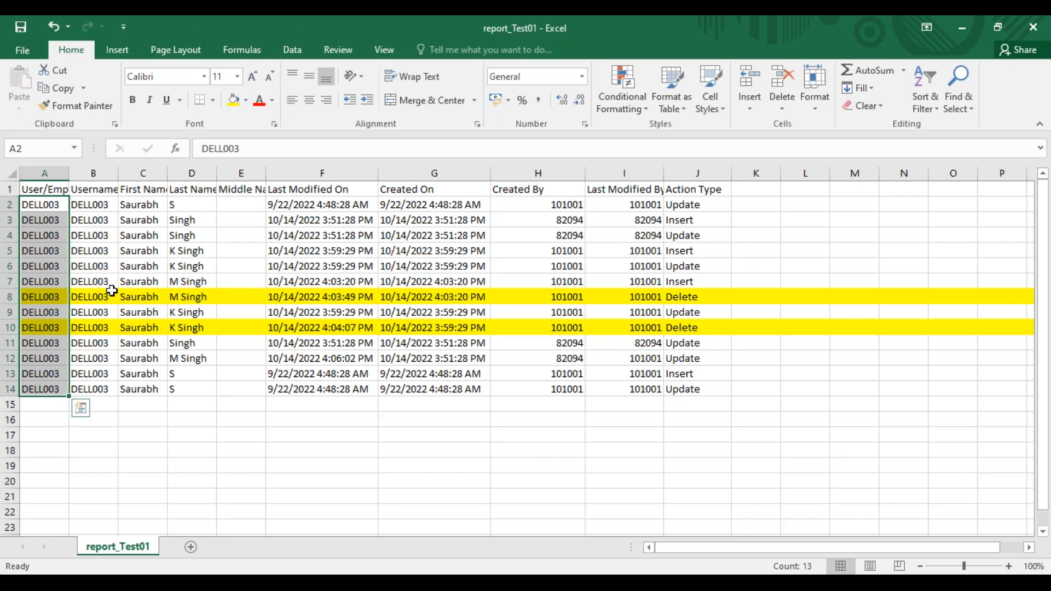
Switch to the employee's profile in Chrome and close the Personal Information change history
click(580, 582)
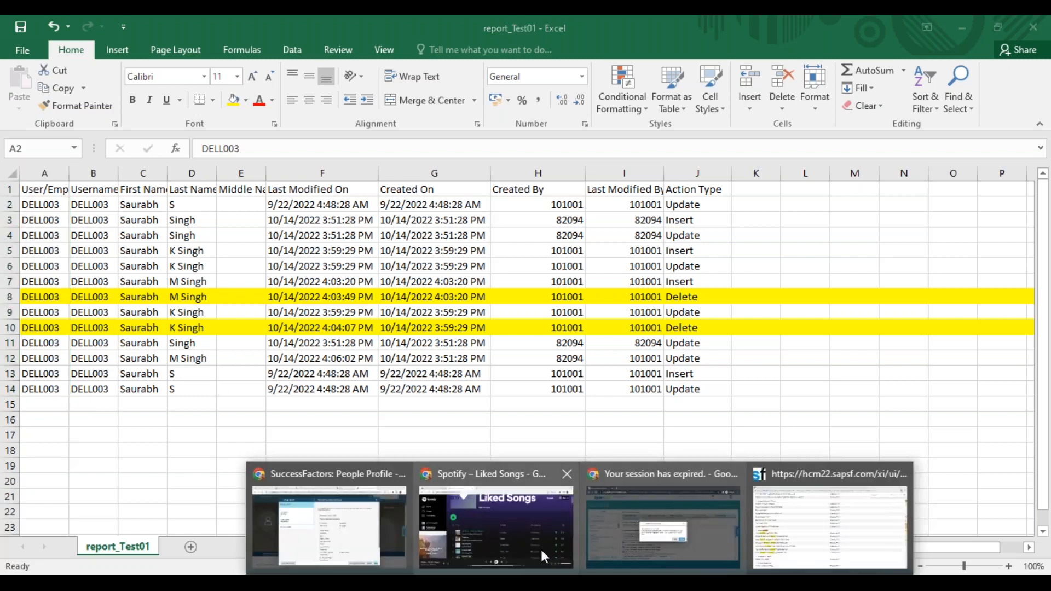
click(339, 534)
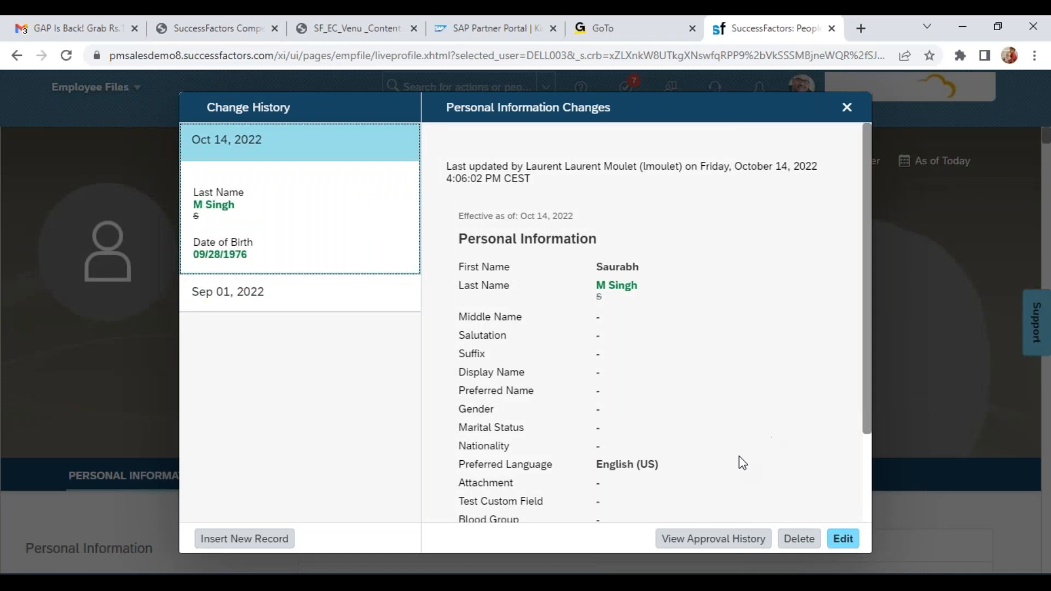
click(853, 108)
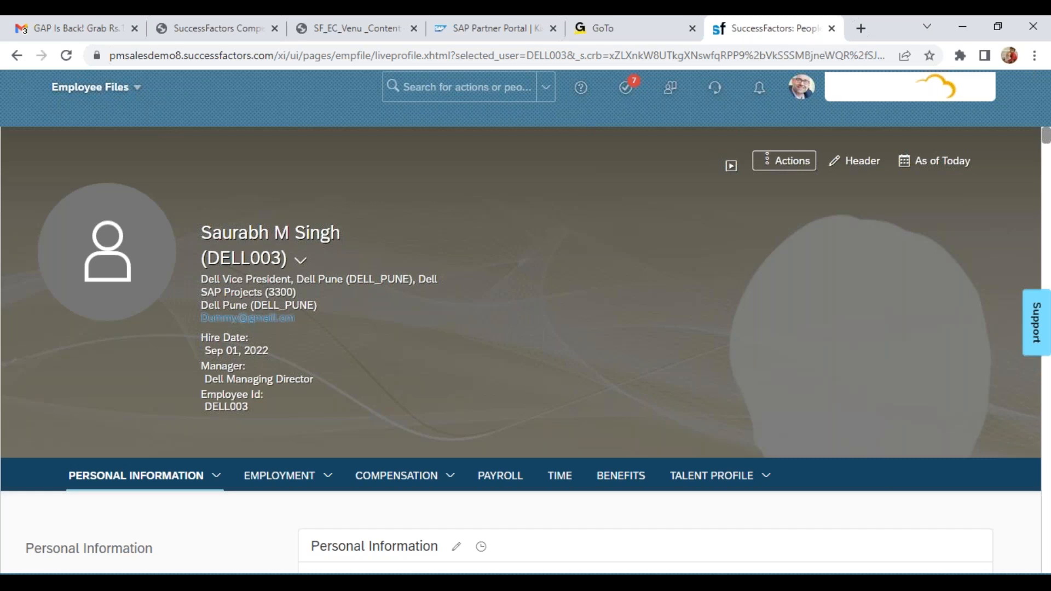
Return to report_Test01 in Excel and examine the Created On column and the Insert record in row 3
key(alt+Tab)
key(ctrl+shift+Down)
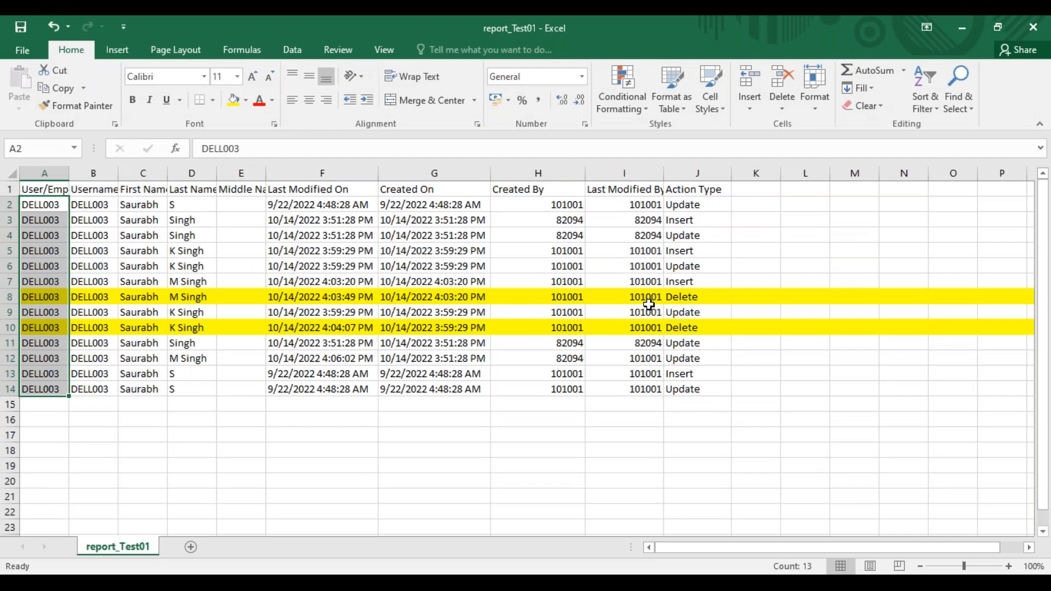
click(452, 172)
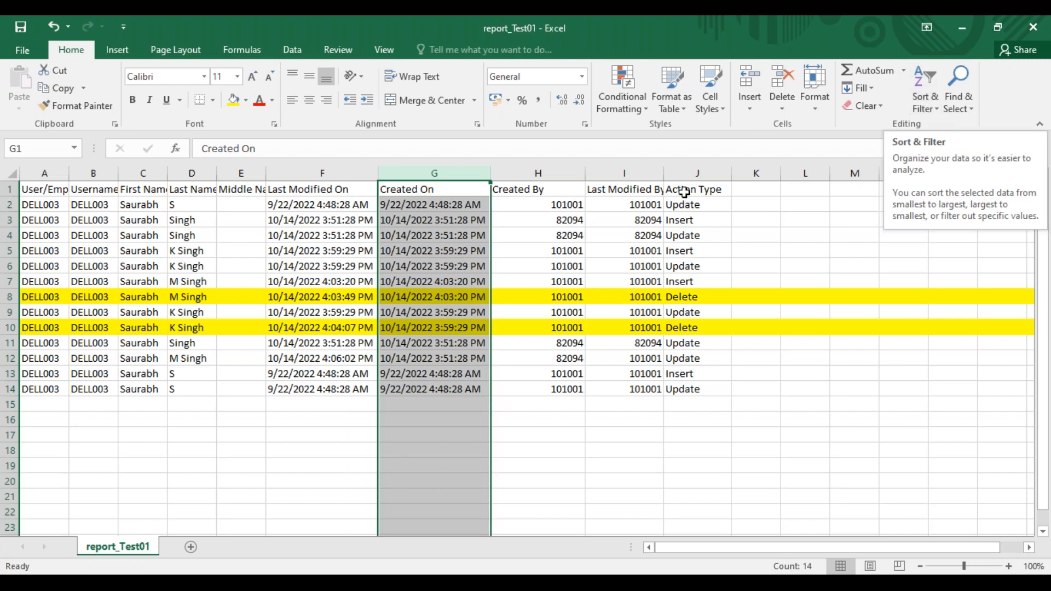
click(10, 220)
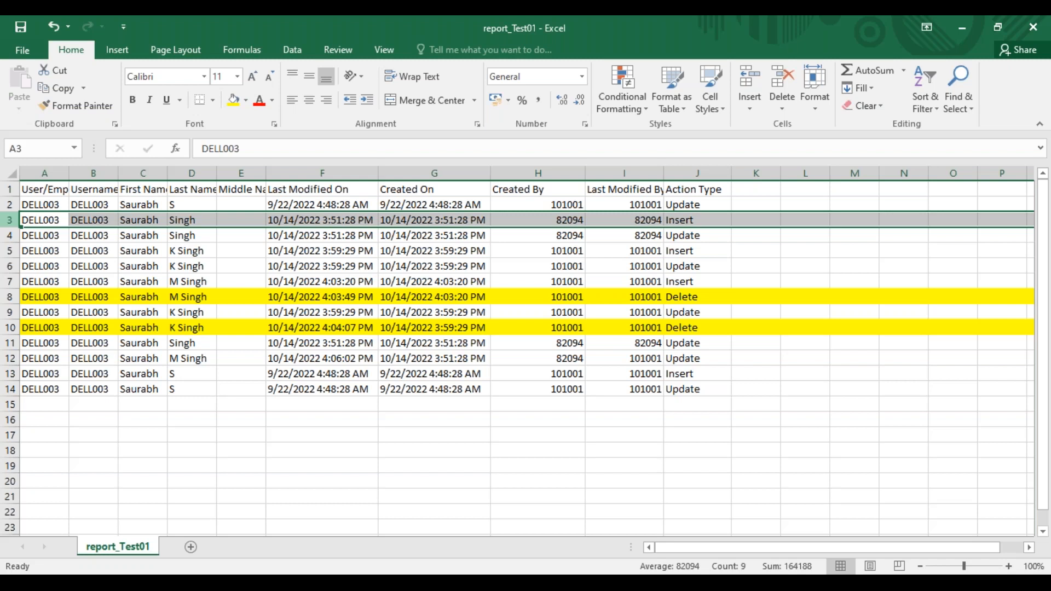
Switch to the employee's profile in Chrome and open the Oct 14, 2022 Personal Information history record for editing
key(alt+Tab)
click(480, 548)
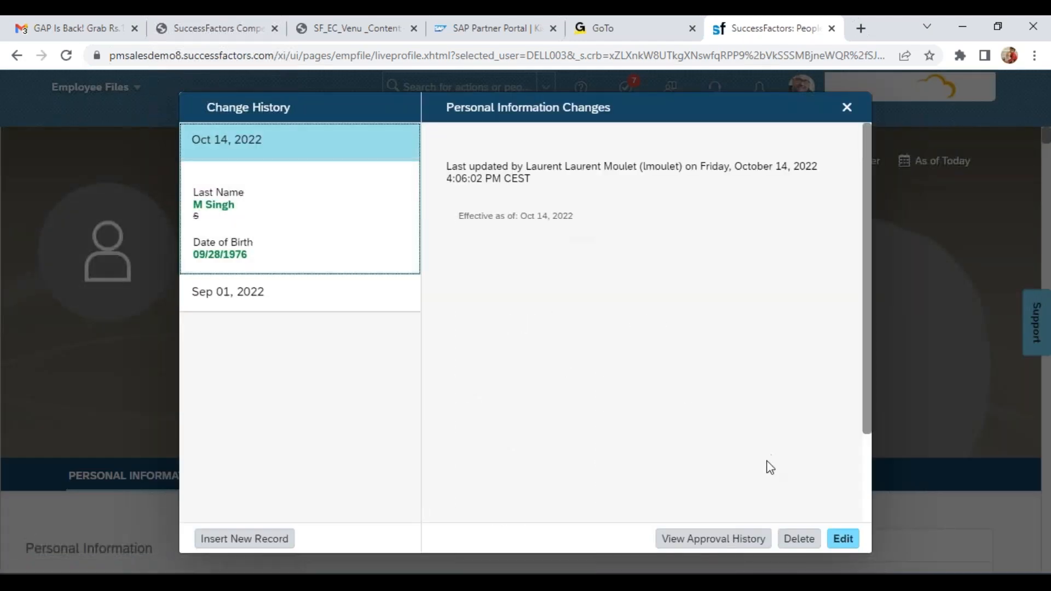
click(843, 538)
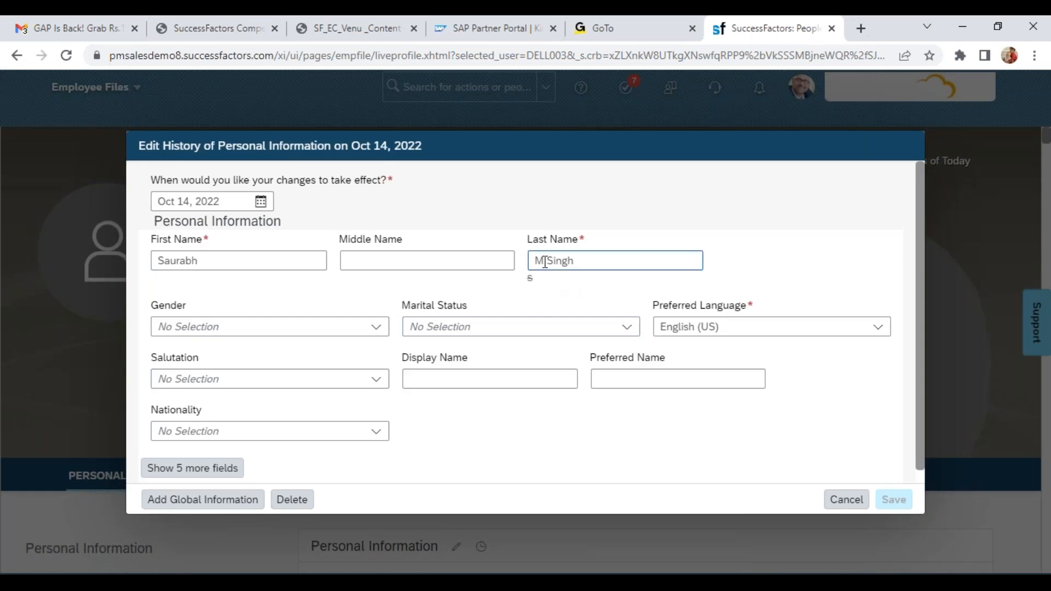
Try inserting a comma in the Last Name field, then discard the edit and close the change history
click(547, 261)
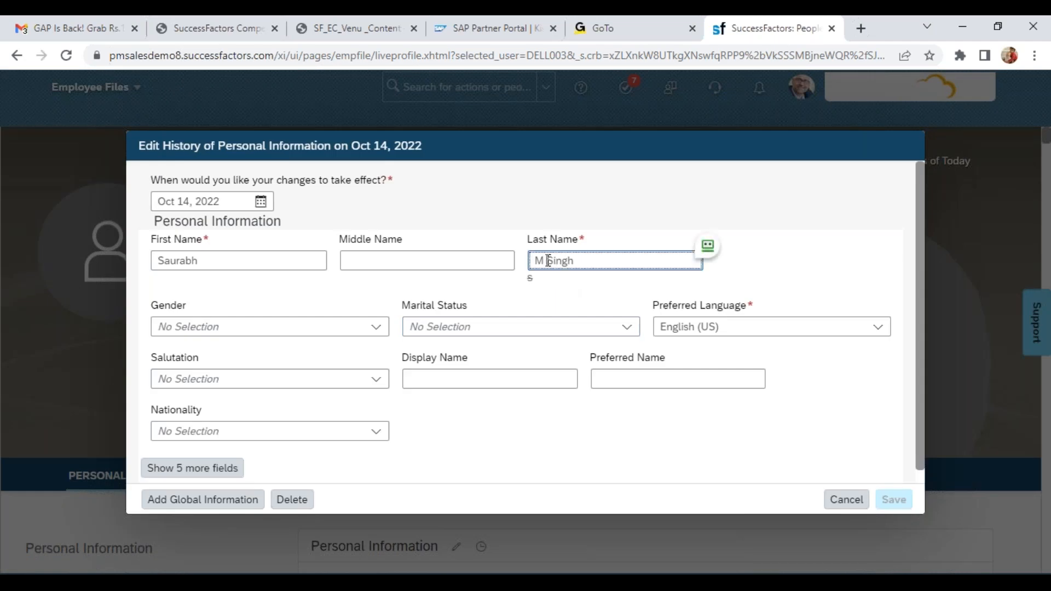
text(,)
click(611, 261)
click(552, 261)
key(BackSpace)
key(BackSpace)
click(757, 288)
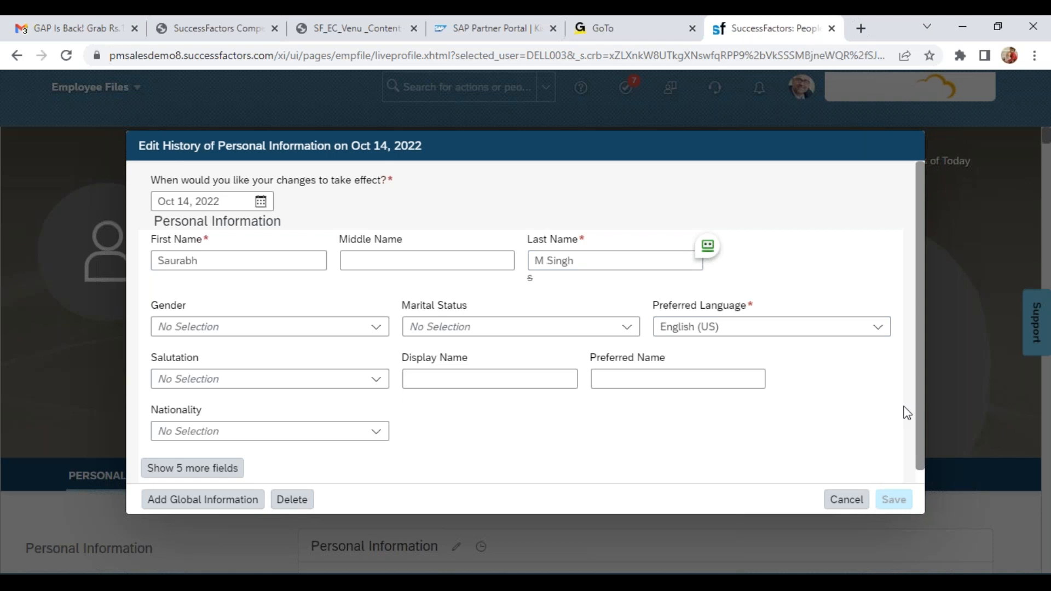
click(847, 499)
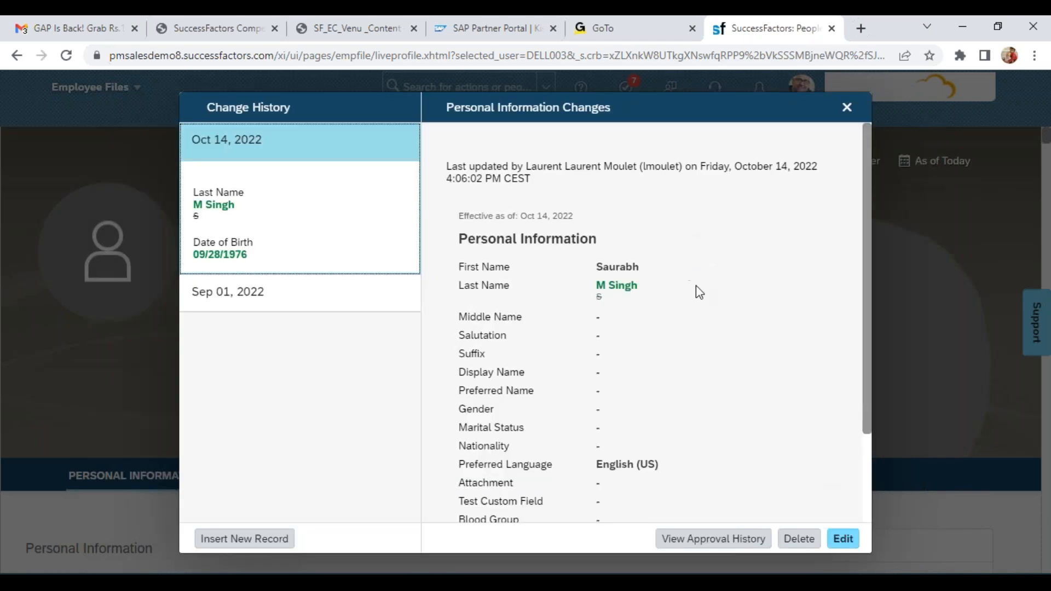
click(848, 109)
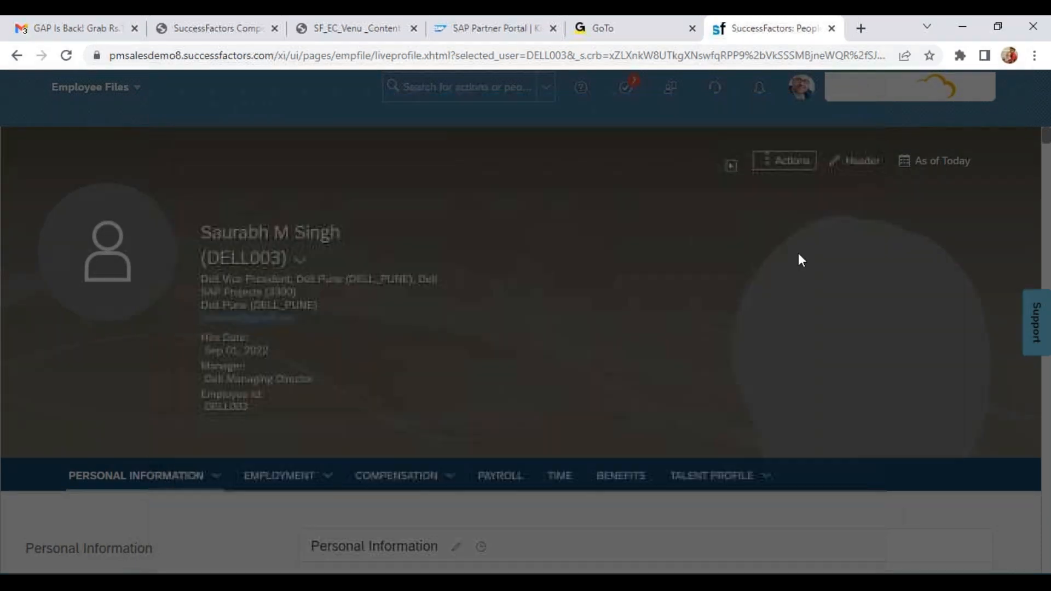
Switch to EC Kickoff Deck in PowerPoint and start the slide show from slide 8, dismissing the meeting notification
key(alt+Tab)
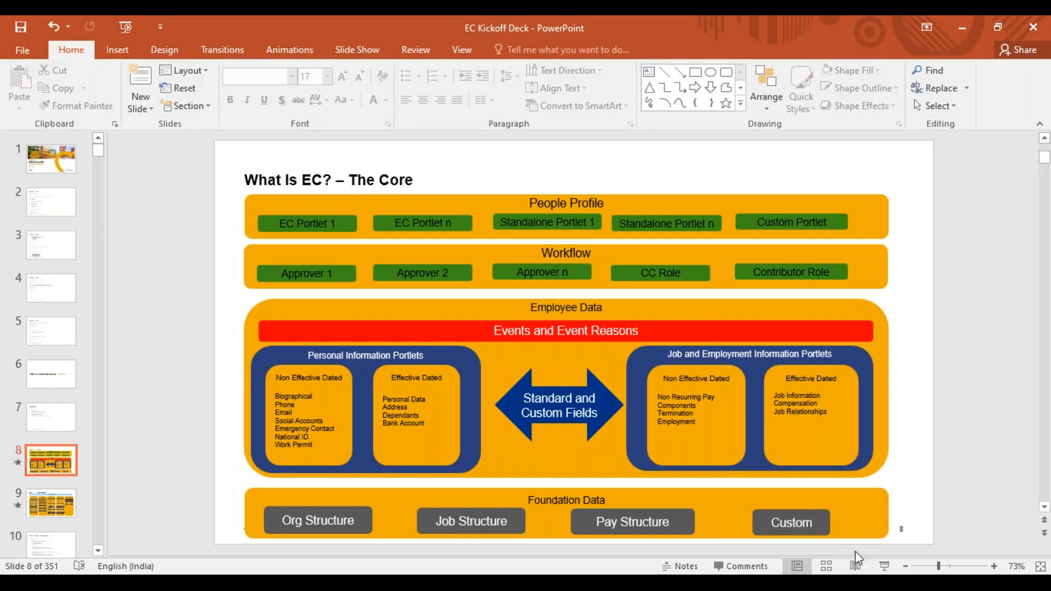
click(884, 566)
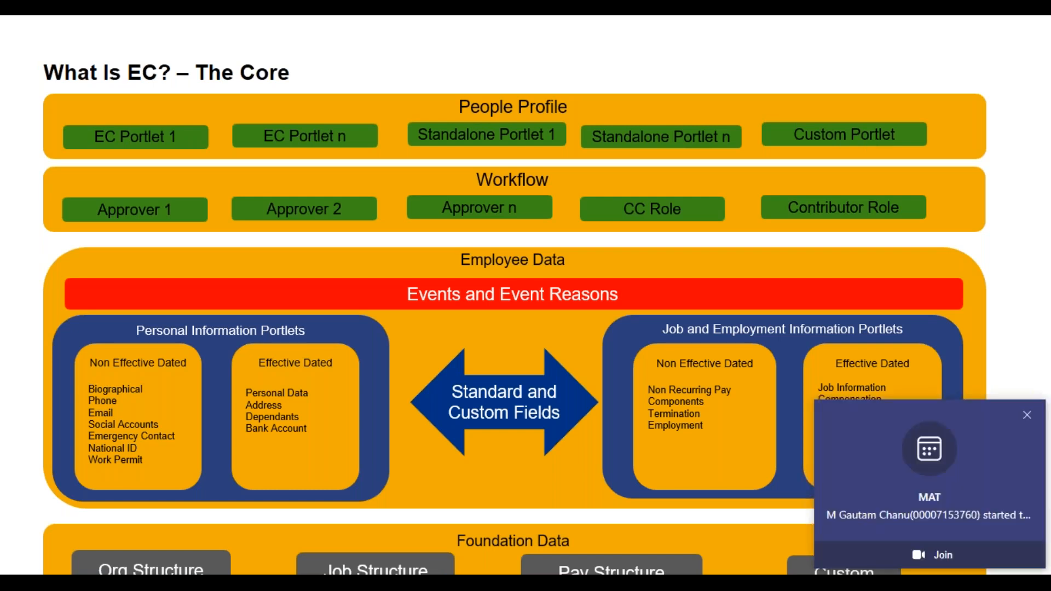
click(1027, 415)
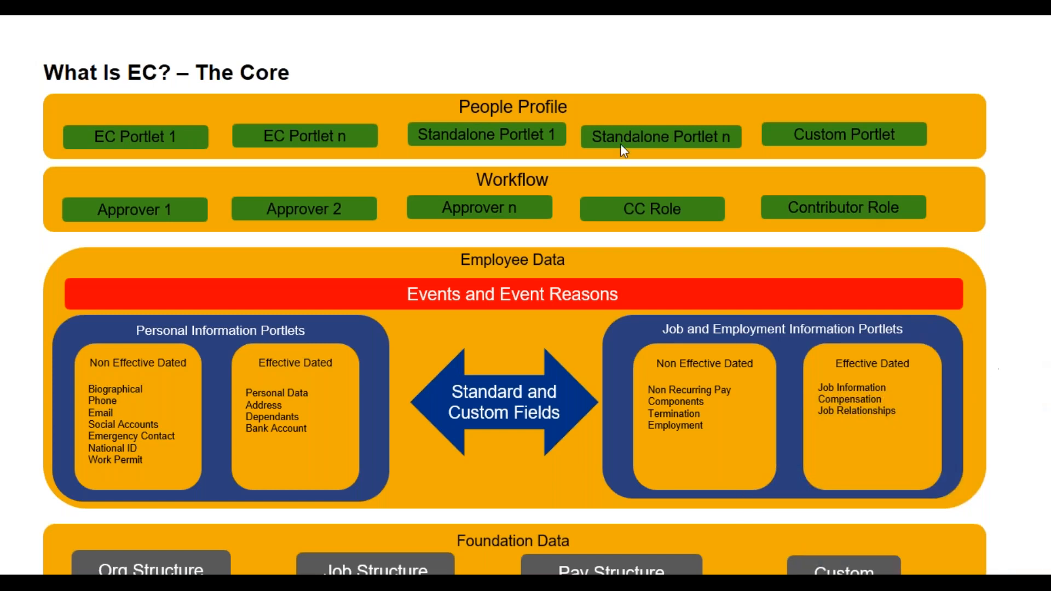
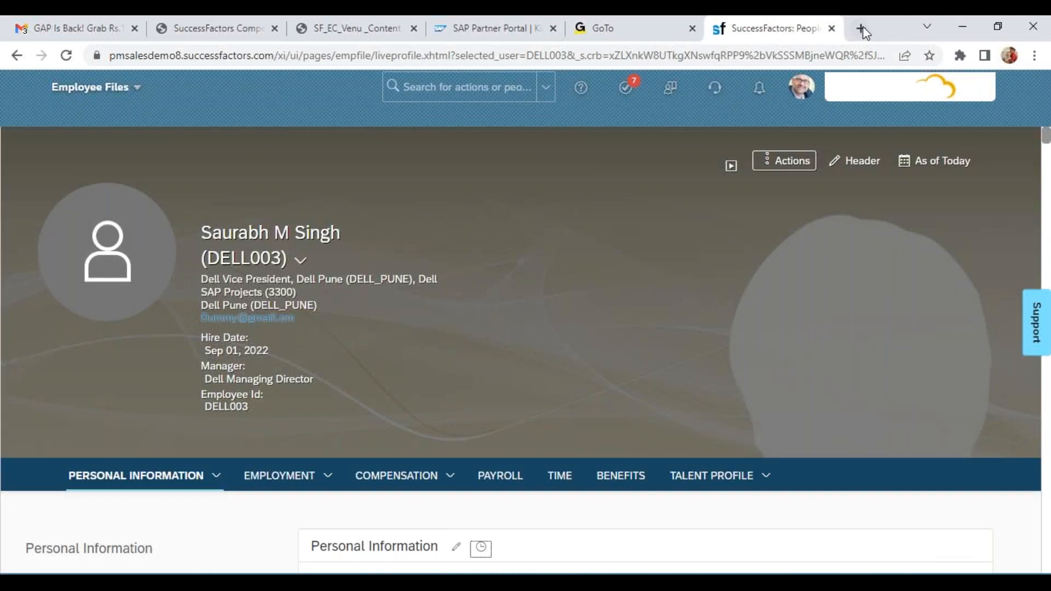
Open a new Chrome tab, switch to Venu_Training in Excel and go to the empty rows of the October Evening sheet
click(862, 28)
key(alt+Tab)
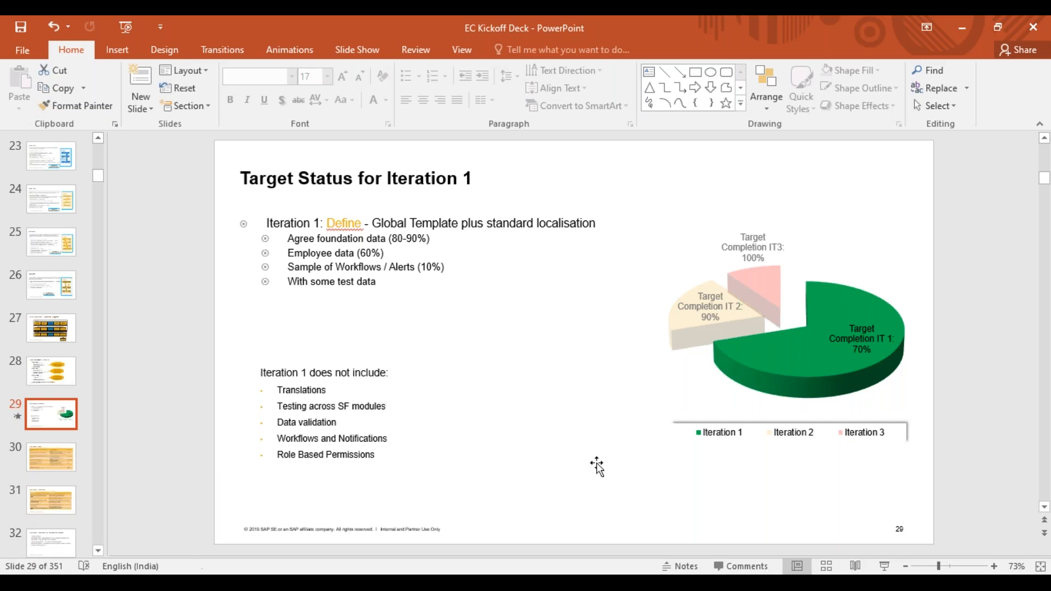
click(509, 584)
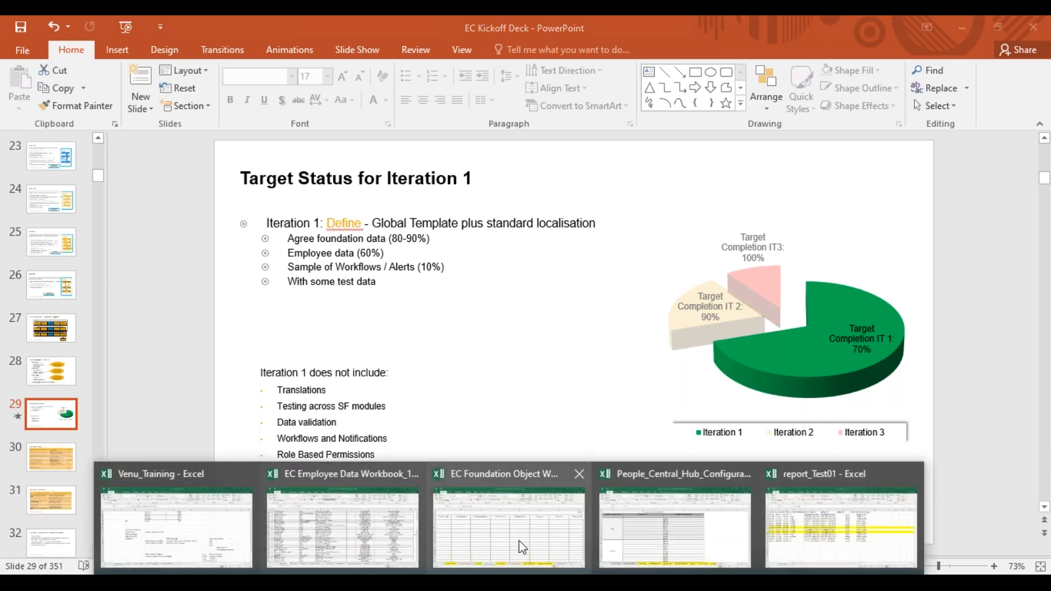
click(189, 549)
scroll(1047, 540, down, 1)
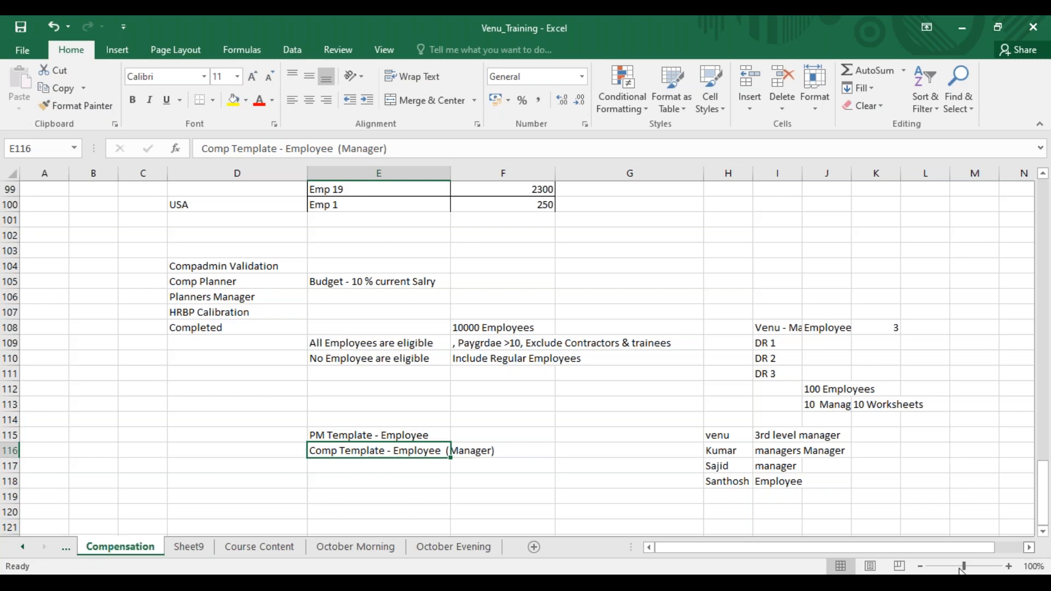
click(469, 550)
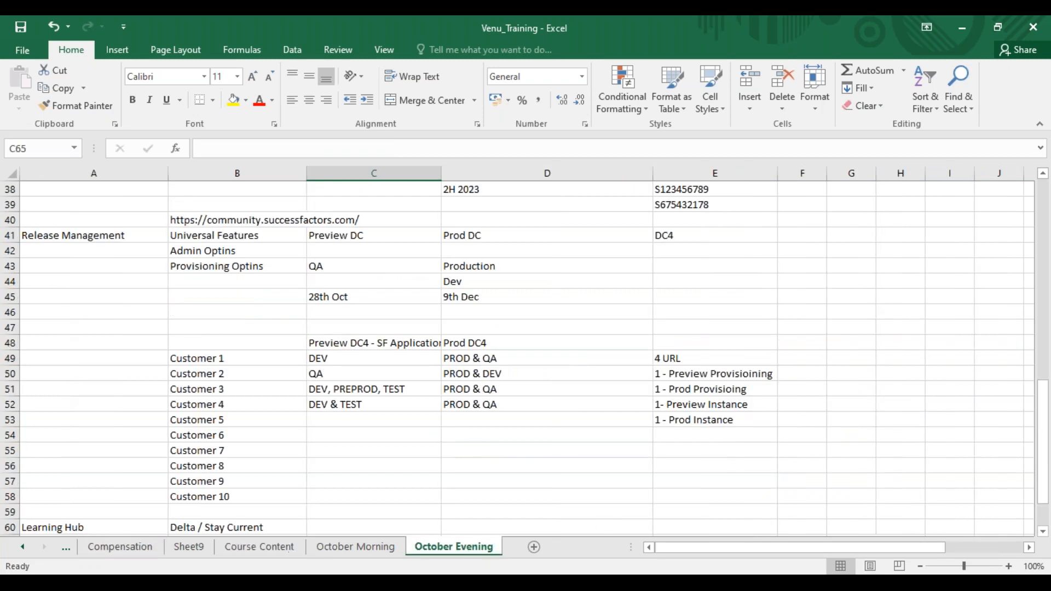
scroll(1042, 516, down, 8)
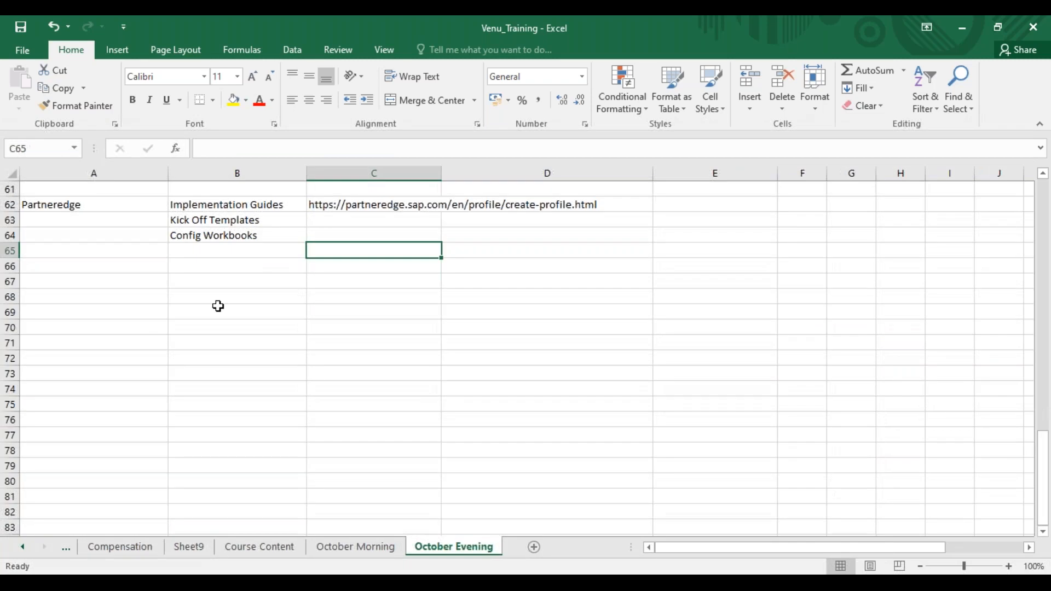
Enter "SAP launchpad" in cell A67, below the Partneredge notes
click(122, 279)
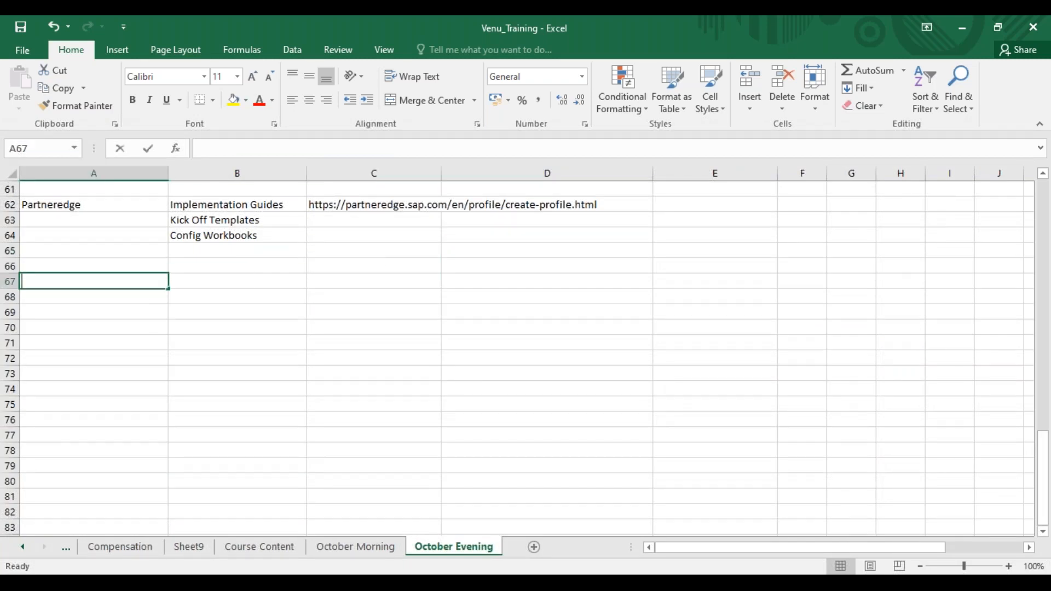
text(SAP launchpad)
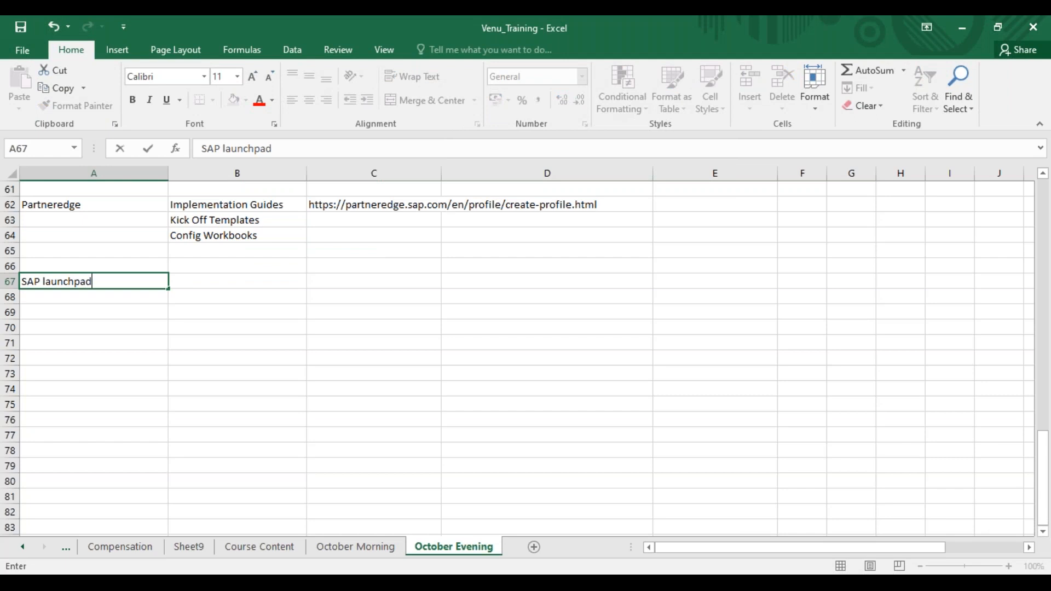
key(Tab)
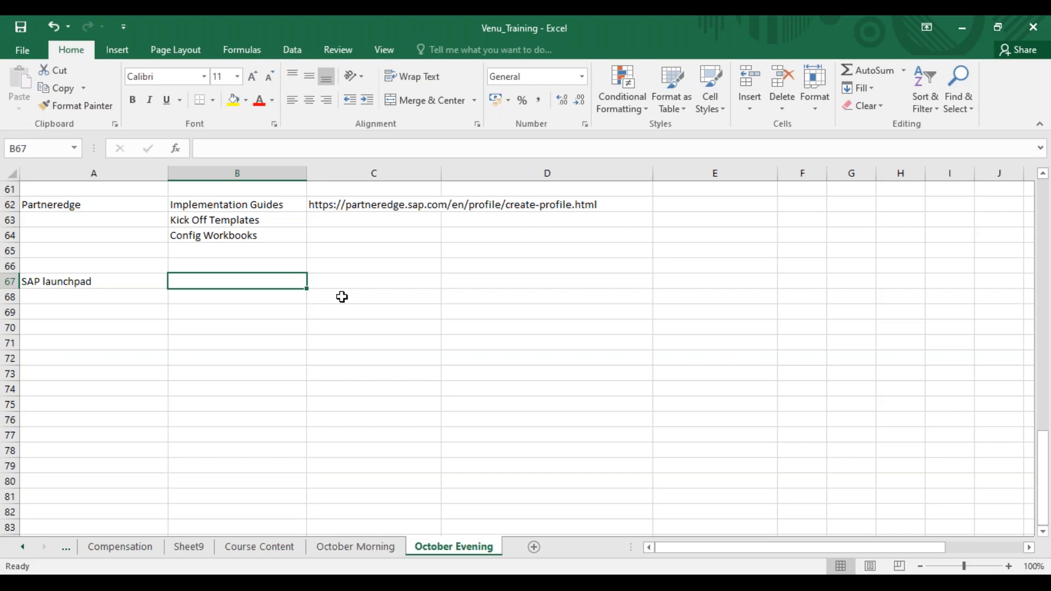
Check the sample ID in E39 and enter a sample SAP user ID in B67 beside SAP launchpad
click(96, 279)
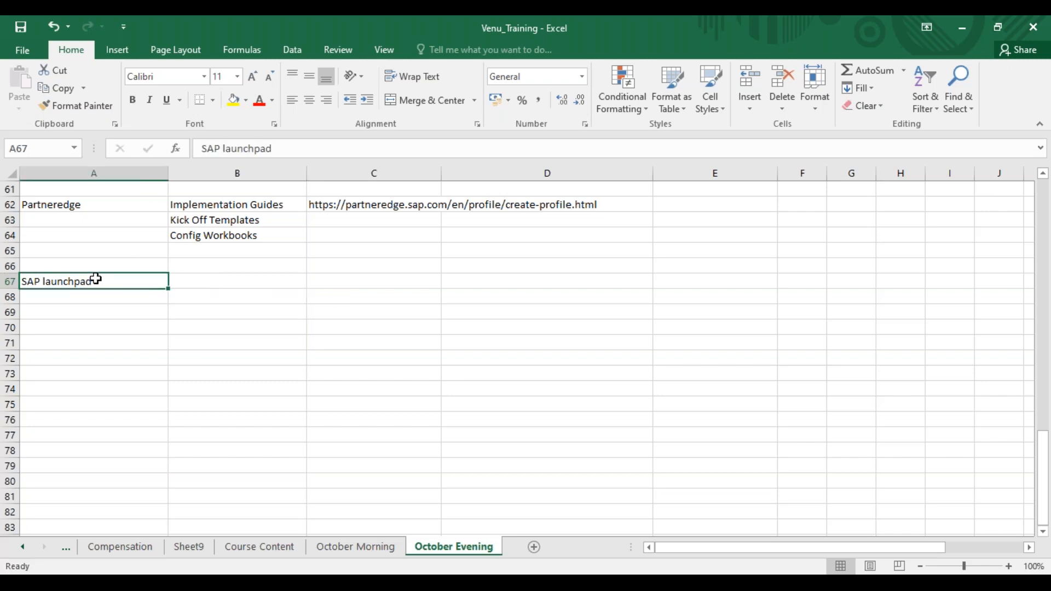
click(192, 286)
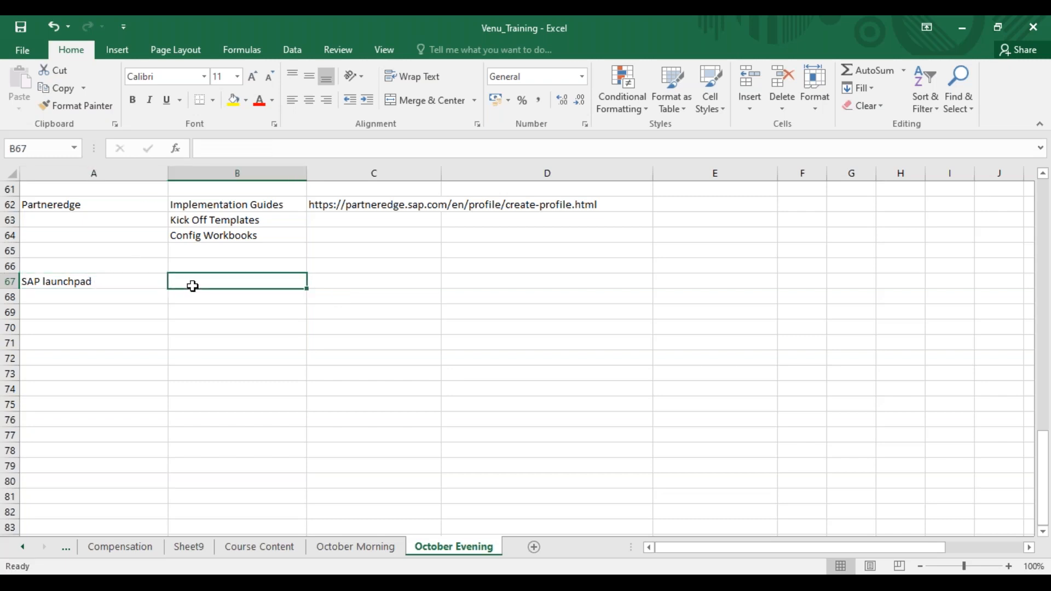
click(80, 280)
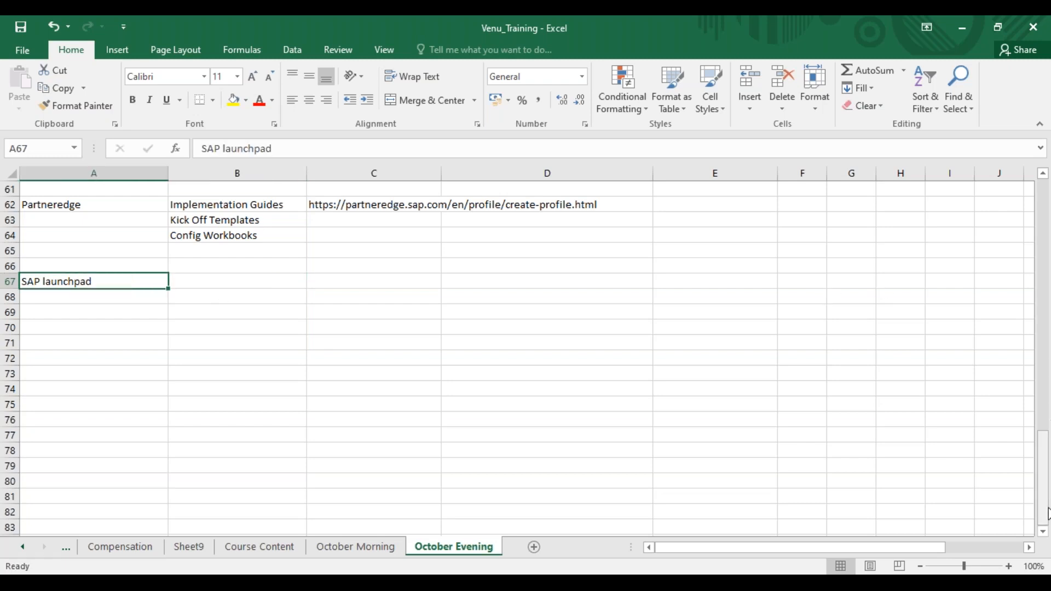
drag(1043, 510, 1048, 400)
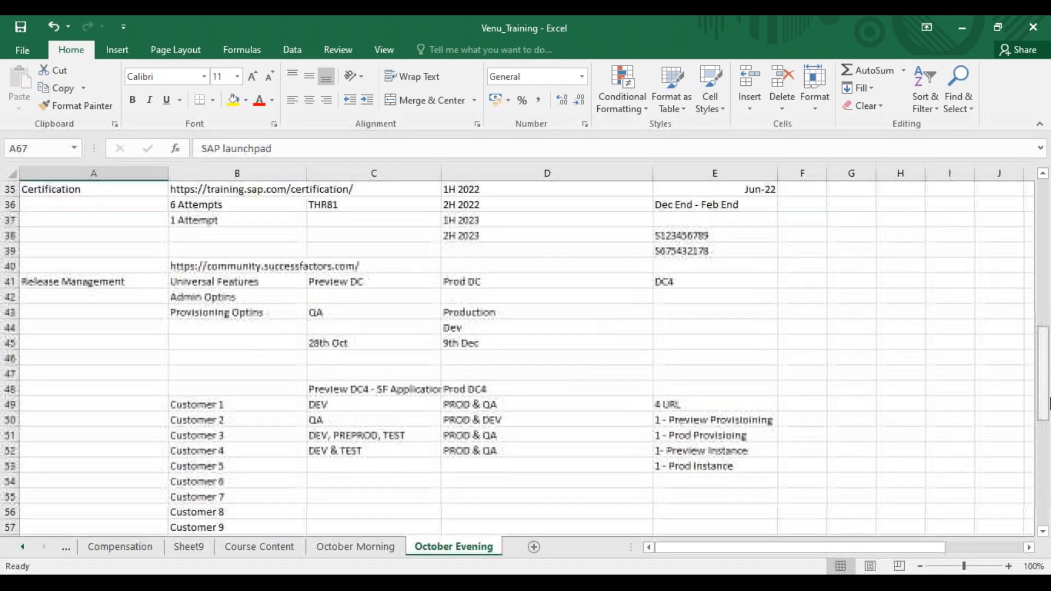
click(678, 236)
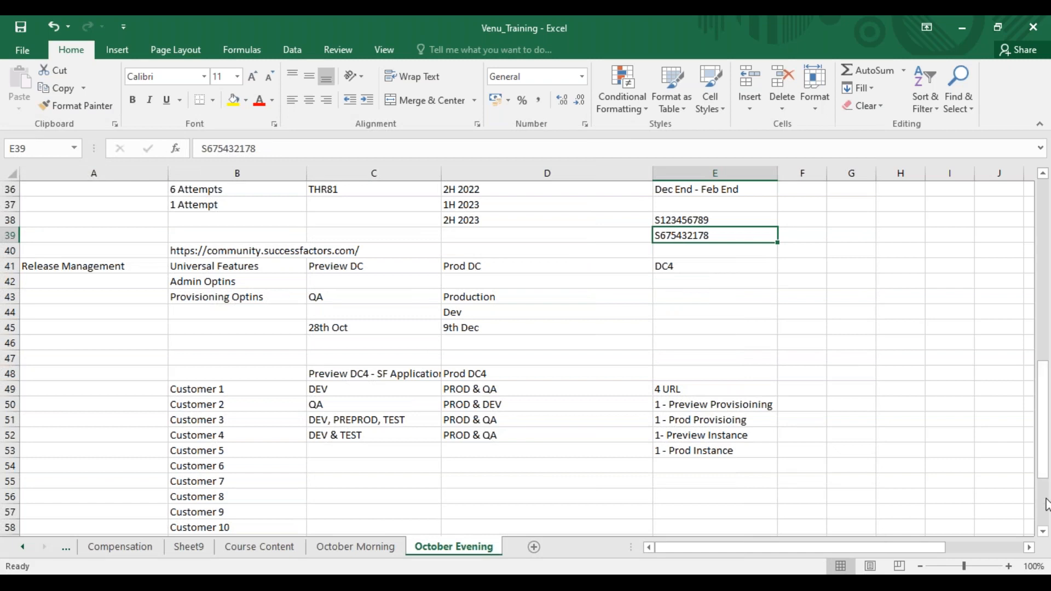
scroll(734, 394, down, 8)
click(253, 311)
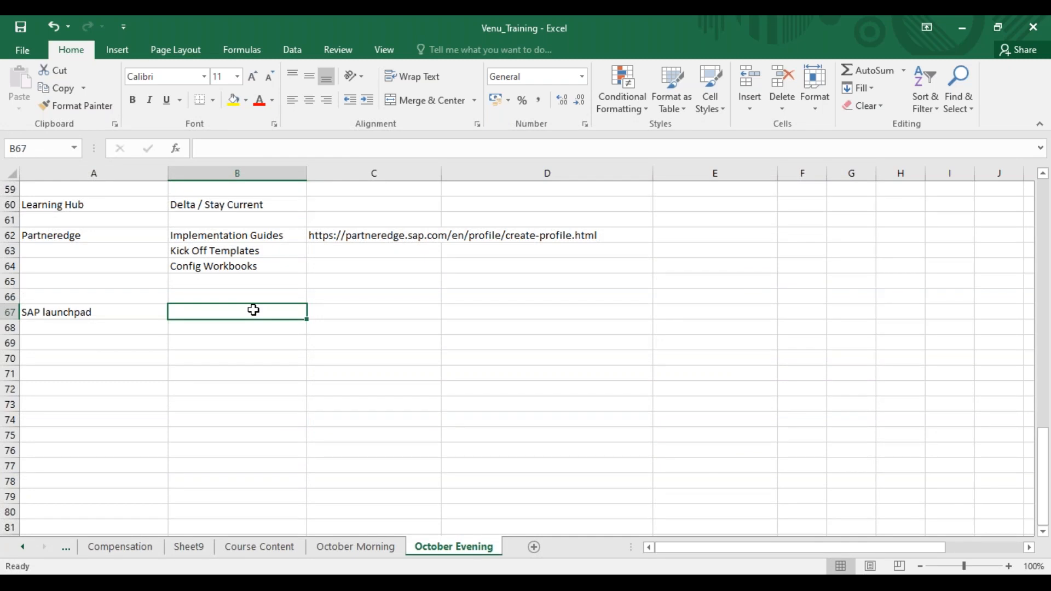
text(S12343423)
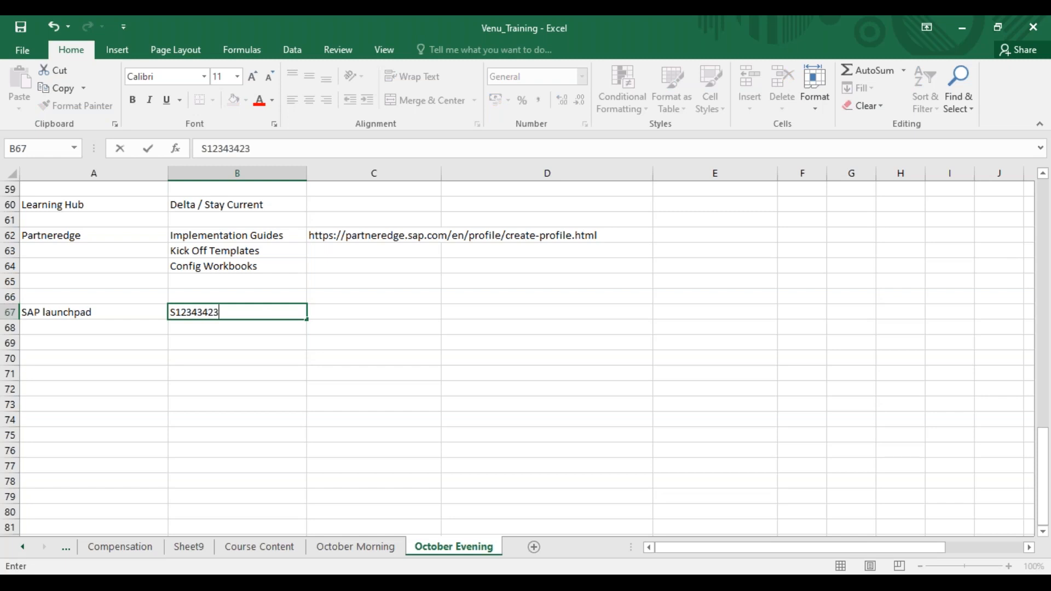
click(278, 327)
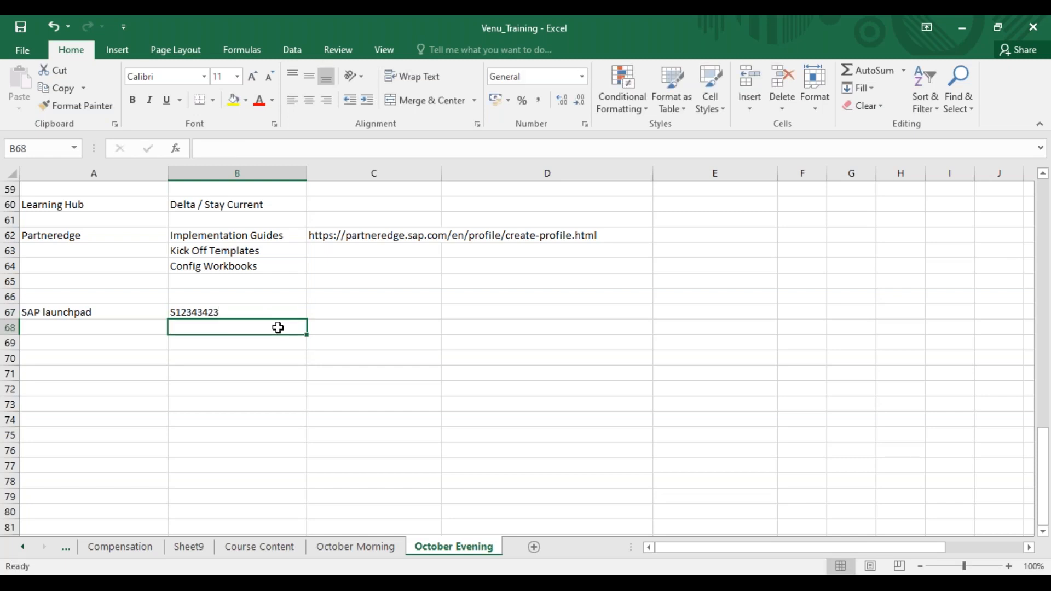
Examine the SAP launchpad row and compare its sample user ID in B67 with the ID in E39
drag(111, 310, 211, 307)
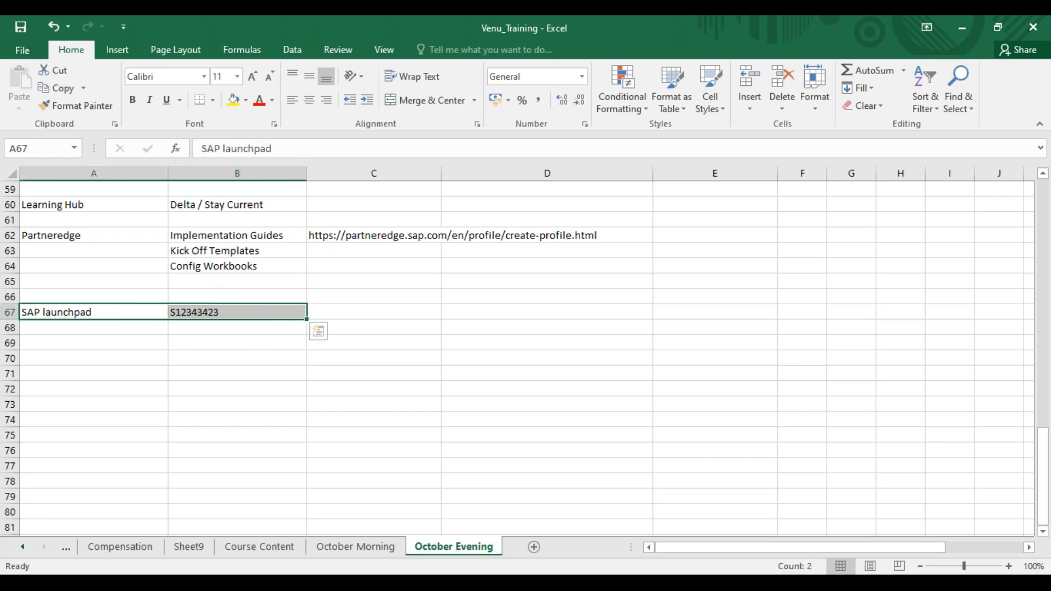
click(199, 311)
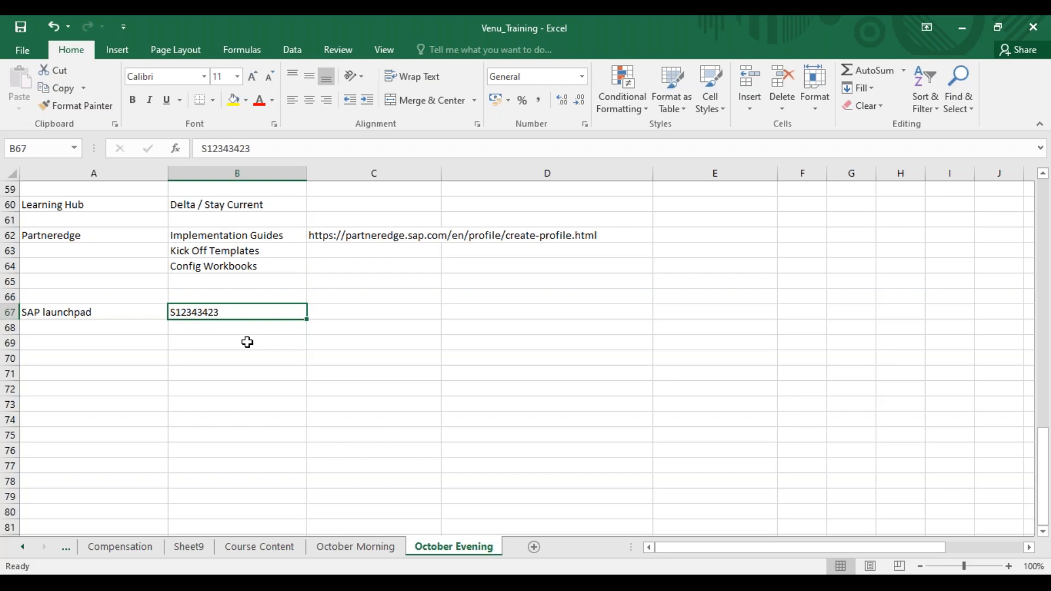
drag(1044, 493, 1046, 383)
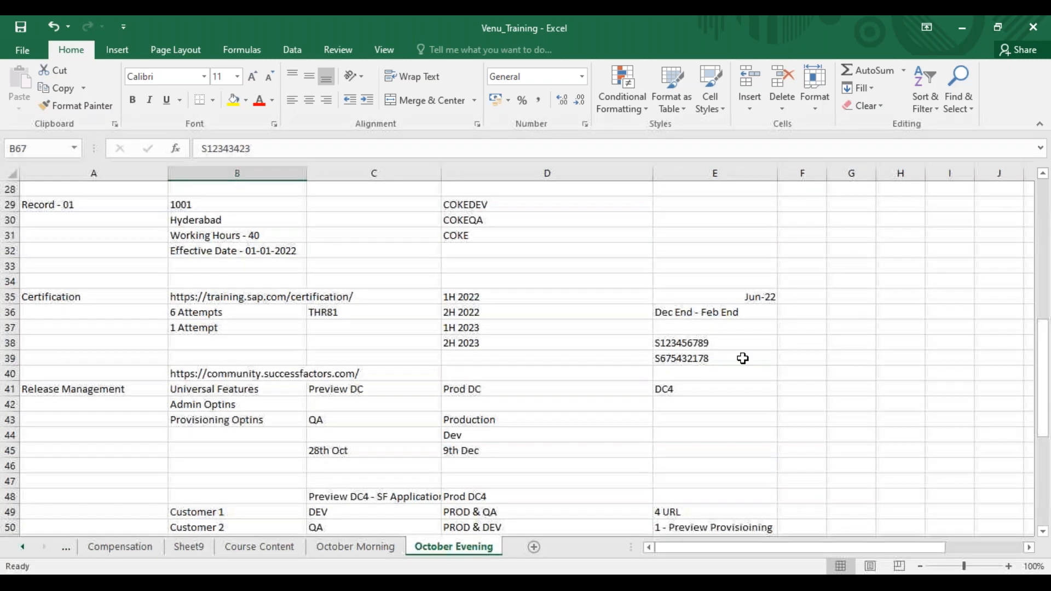
click(708, 362)
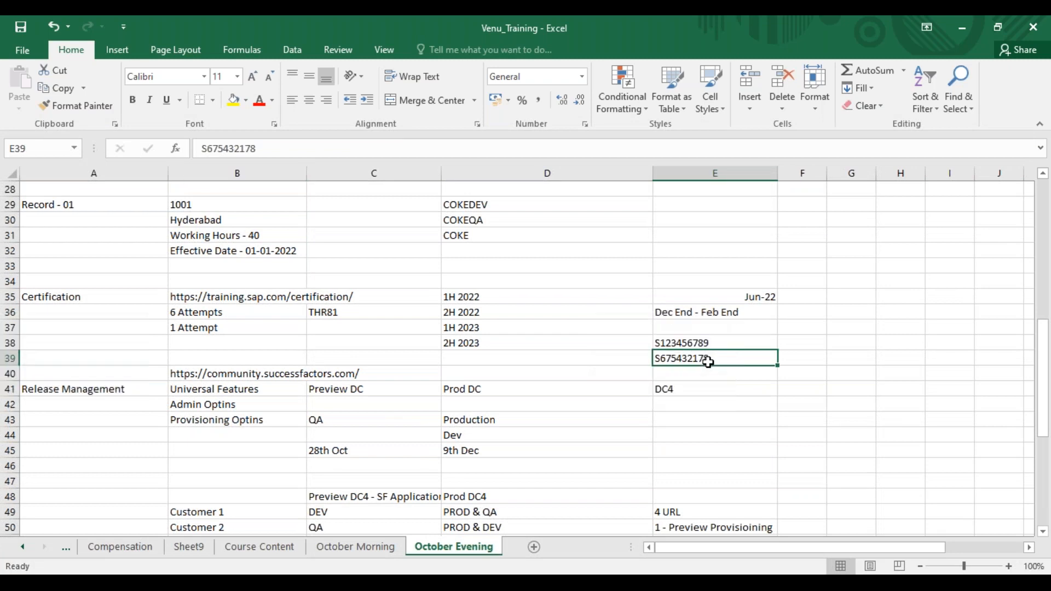
click(1045, 511)
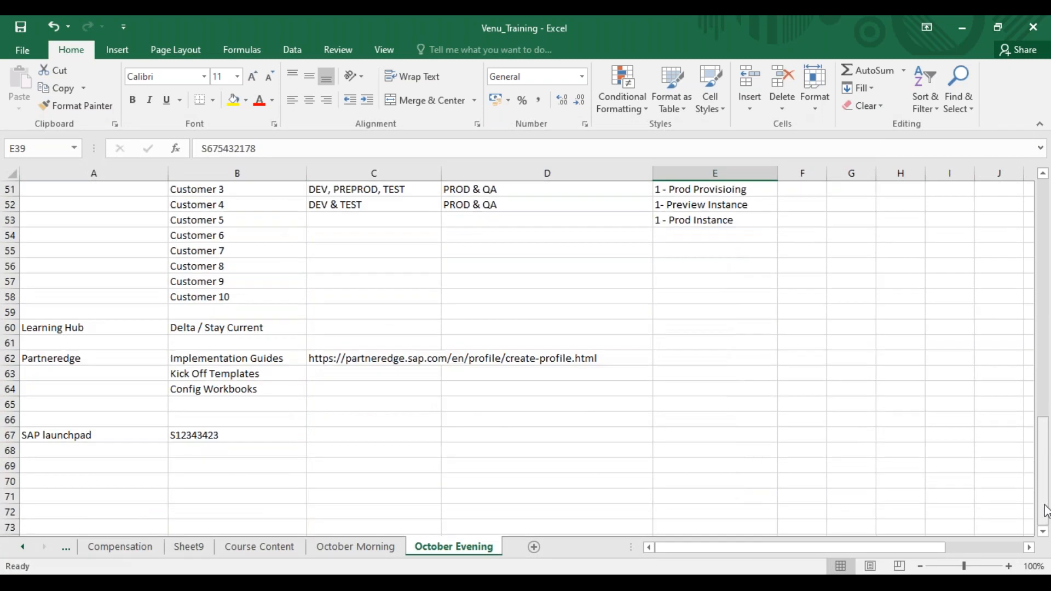
click(215, 435)
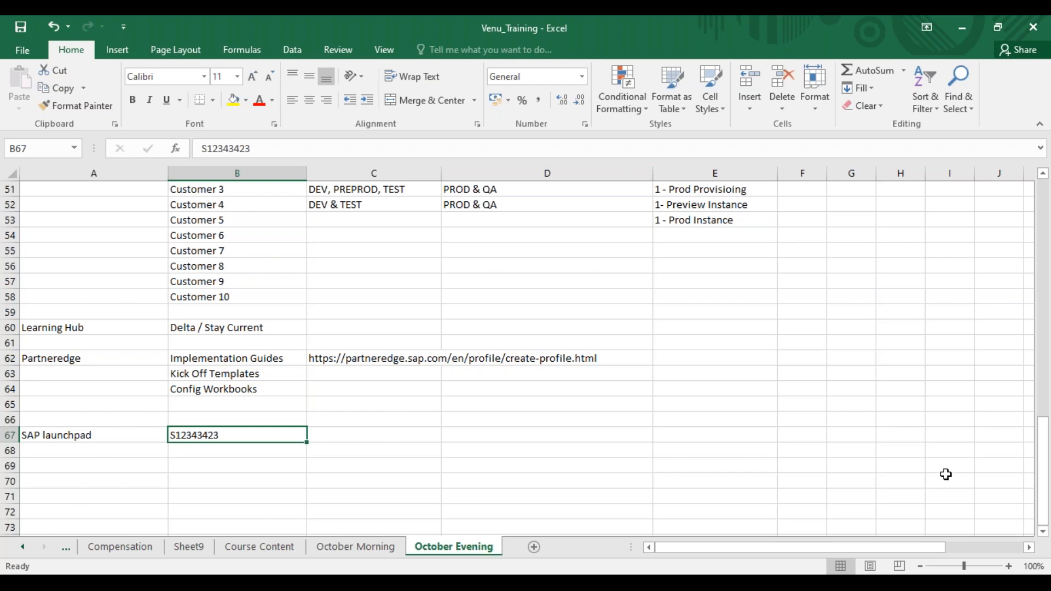
drag(1046, 515, 1045, 394)
click(703, 377)
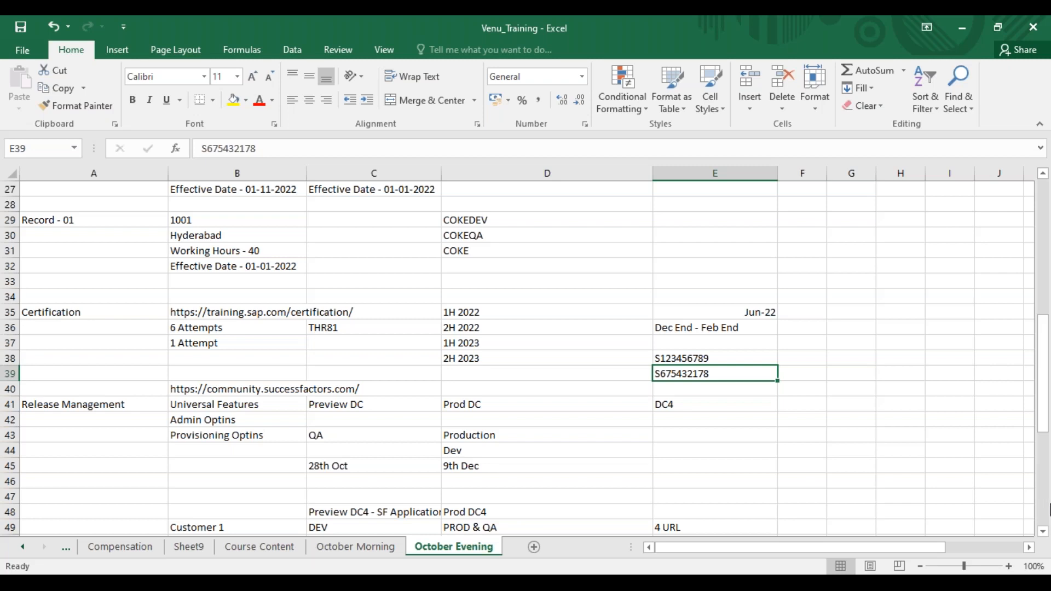
scroll(1048, 509, down, 8)
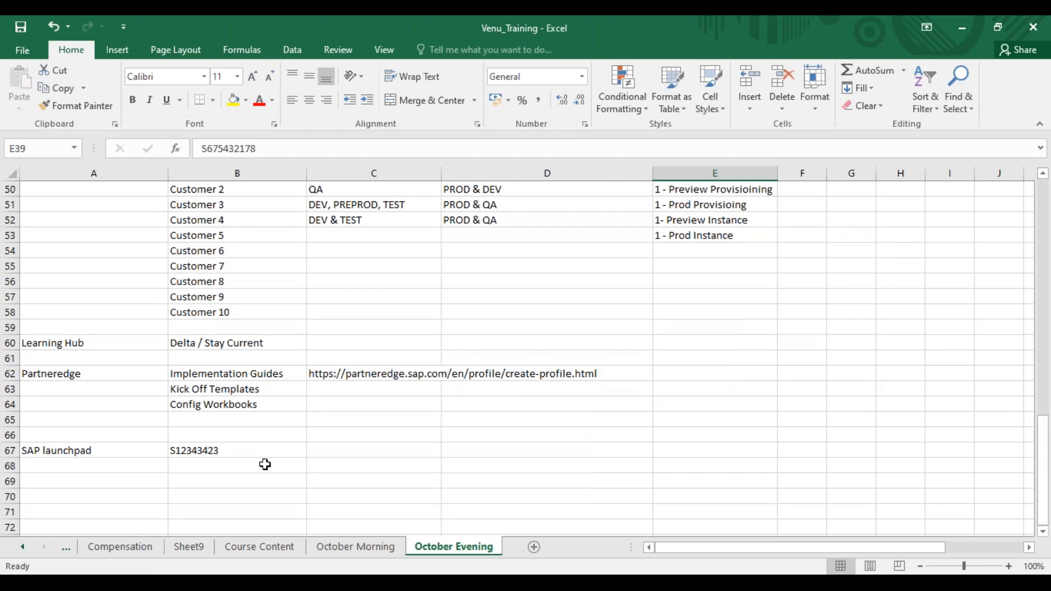
click(140, 452)
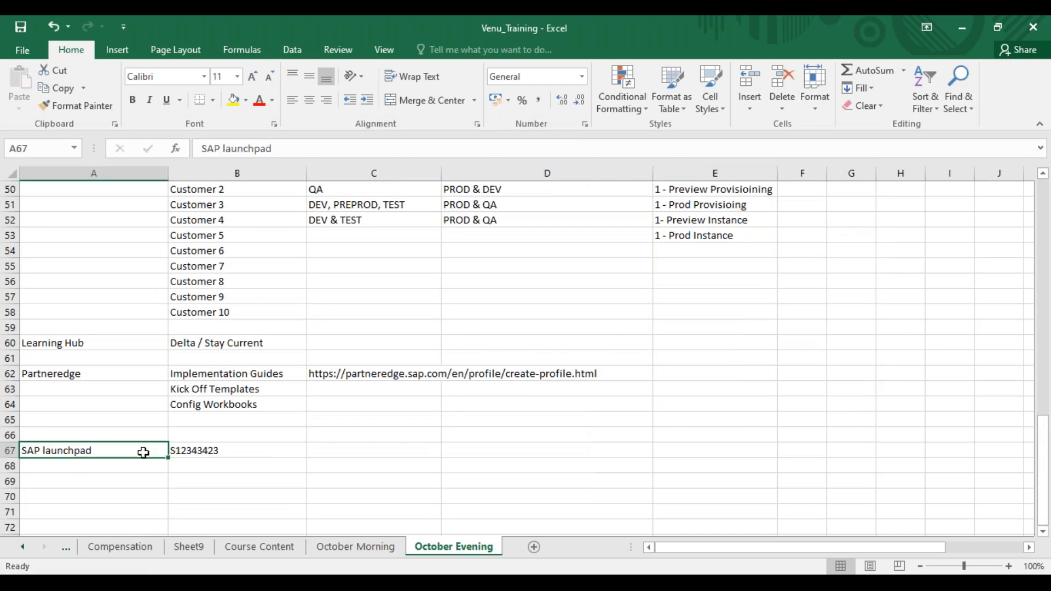
click(223, 447)
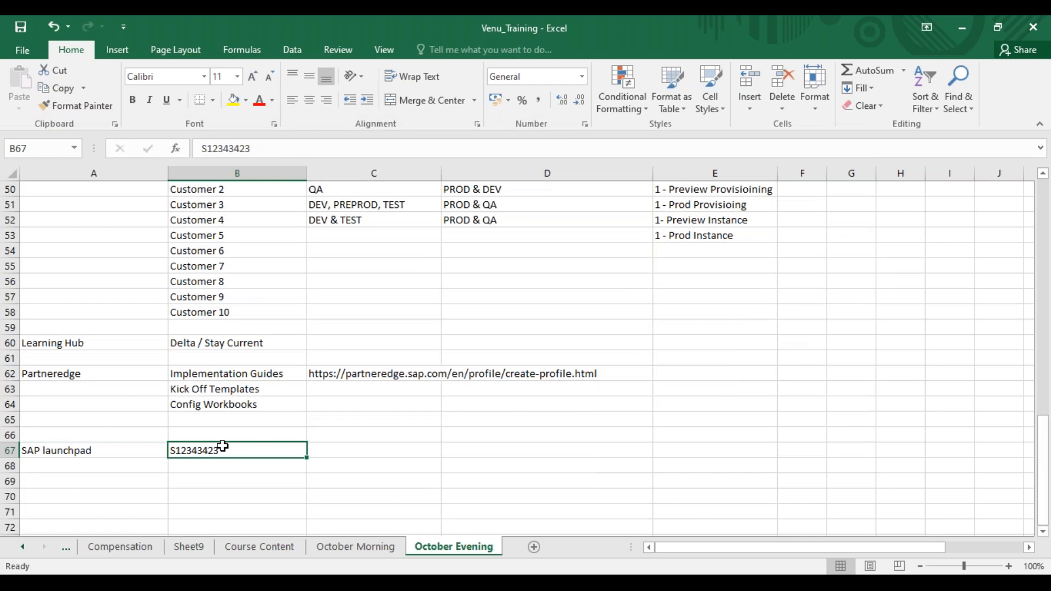
click(210, 477)
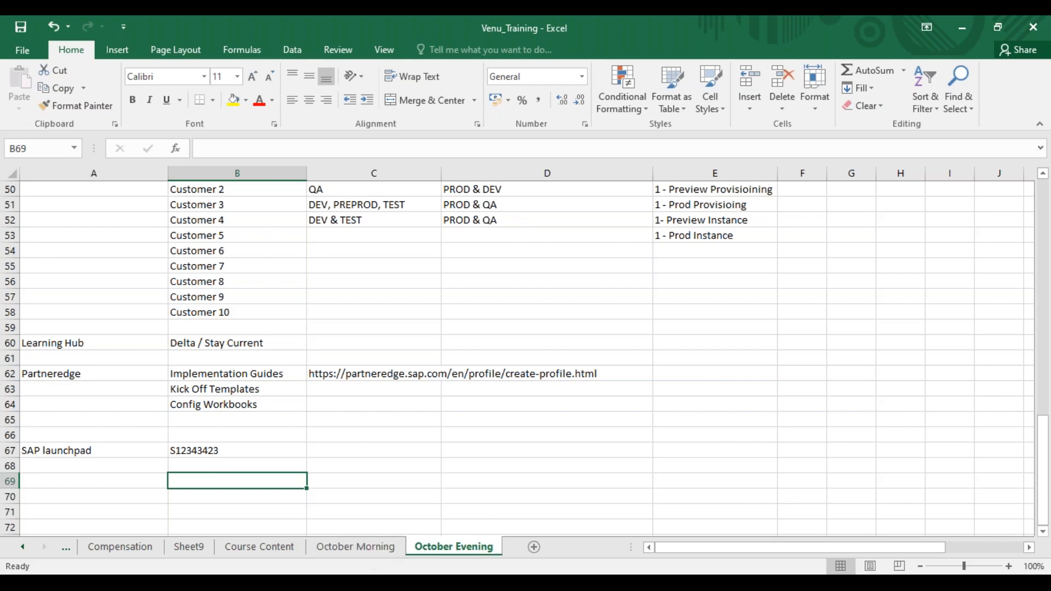
Switch to Chrome, load launchpad.support.sap.com in the new tab and continue the log-on with the prefilled account
click(582, 582)
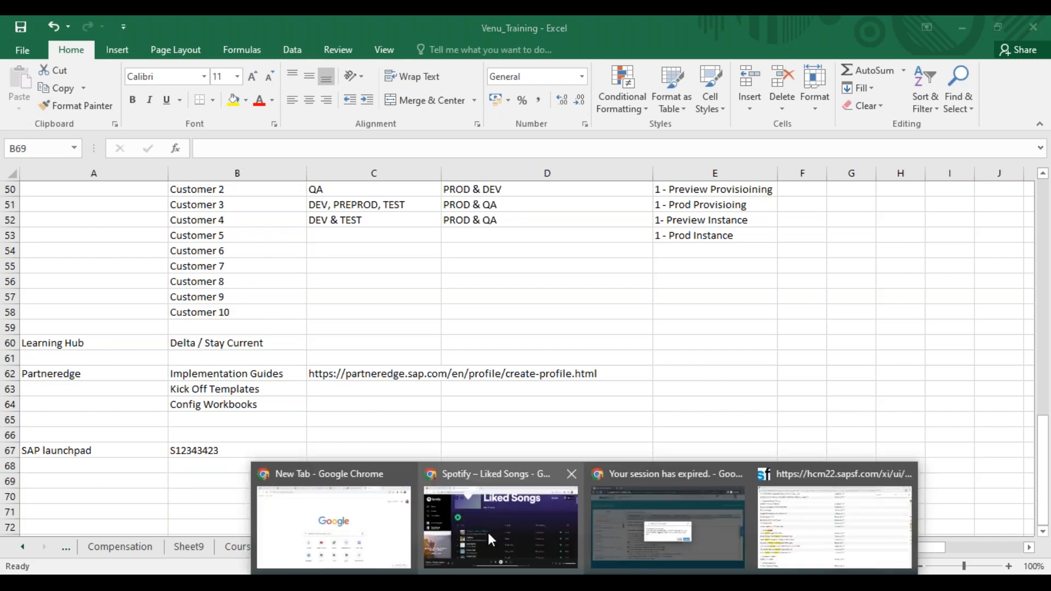
click(376, 539)
click(749, 56)
text(launch)
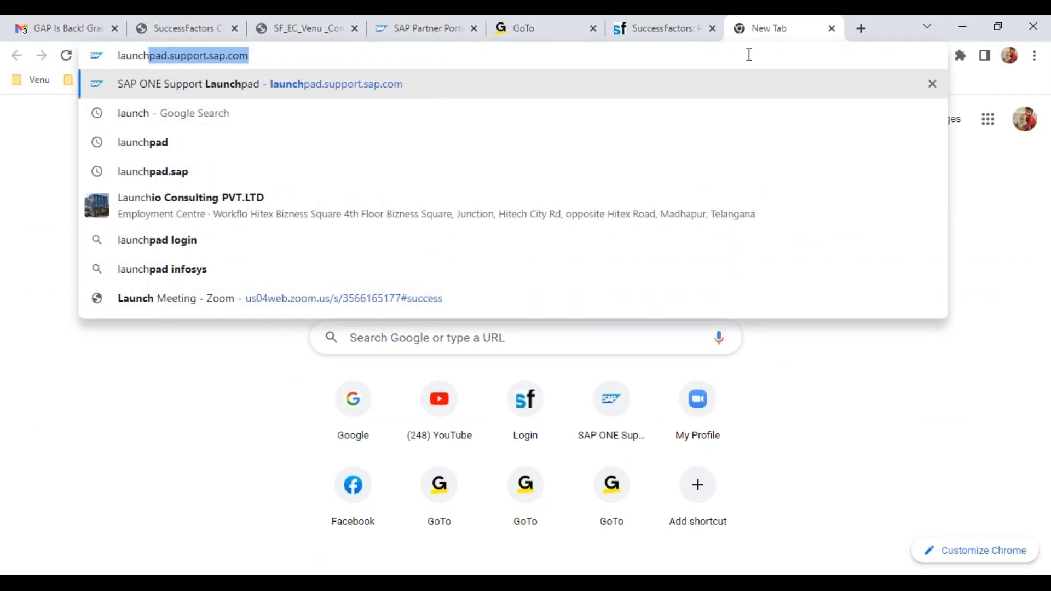
key(Return)
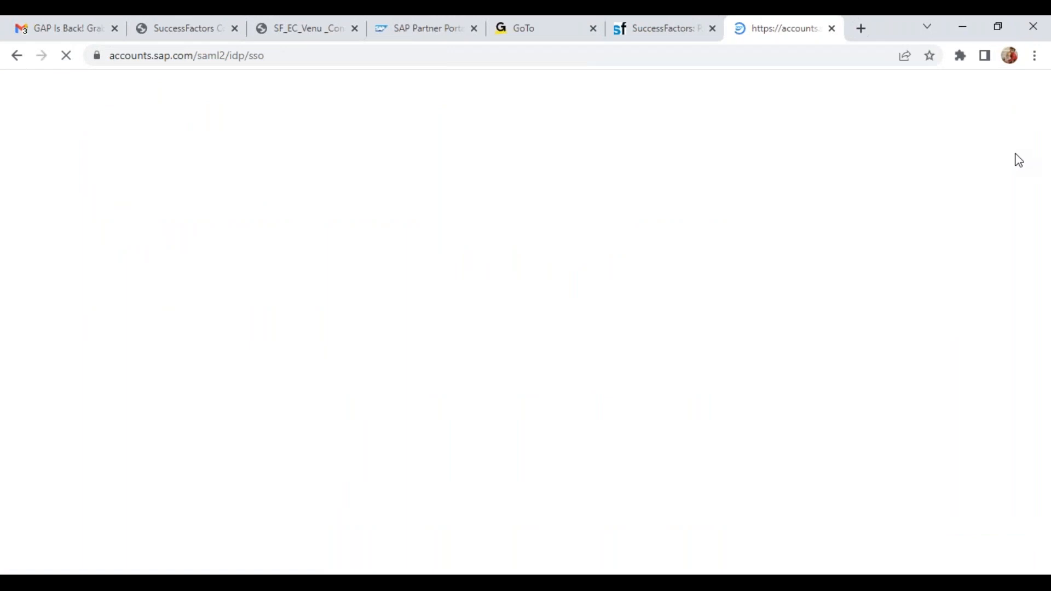
click(711, 225)
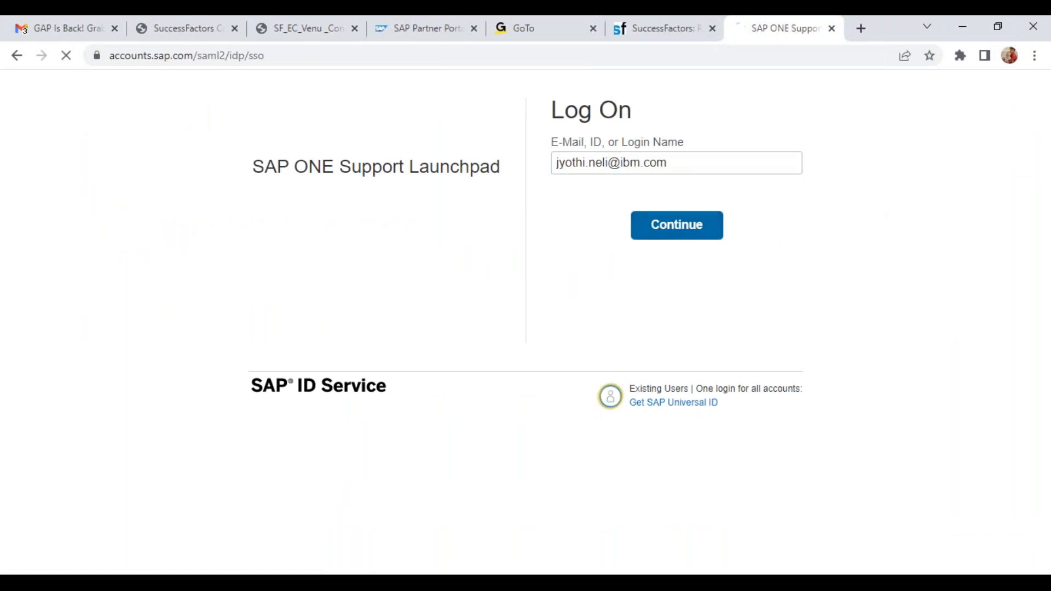
Check the SAP Universal ID page and return to the employee's SuccessFactors People Profile
click(653, 23)
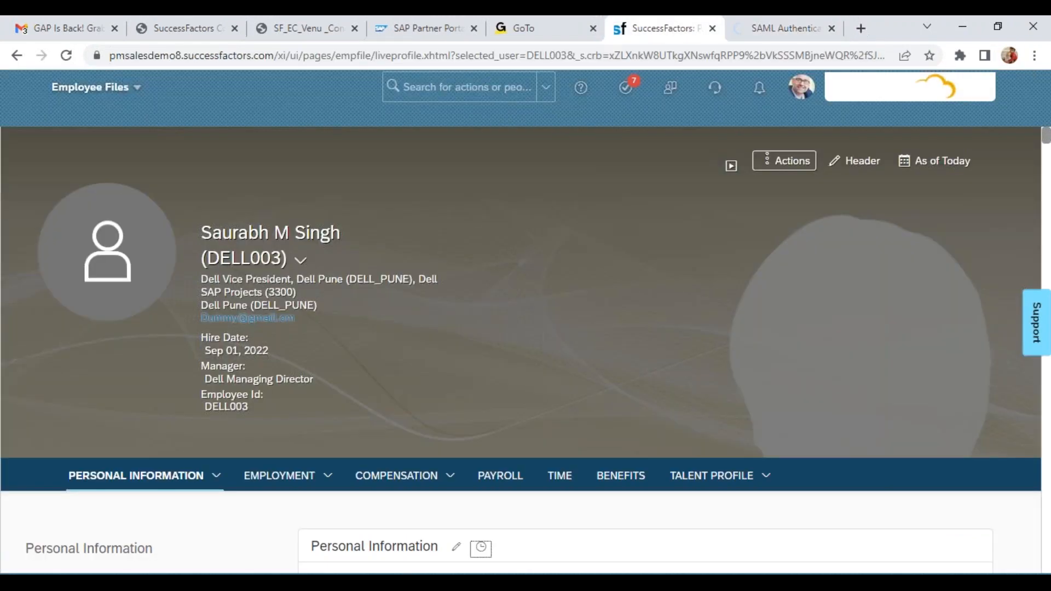
click(766, 37)
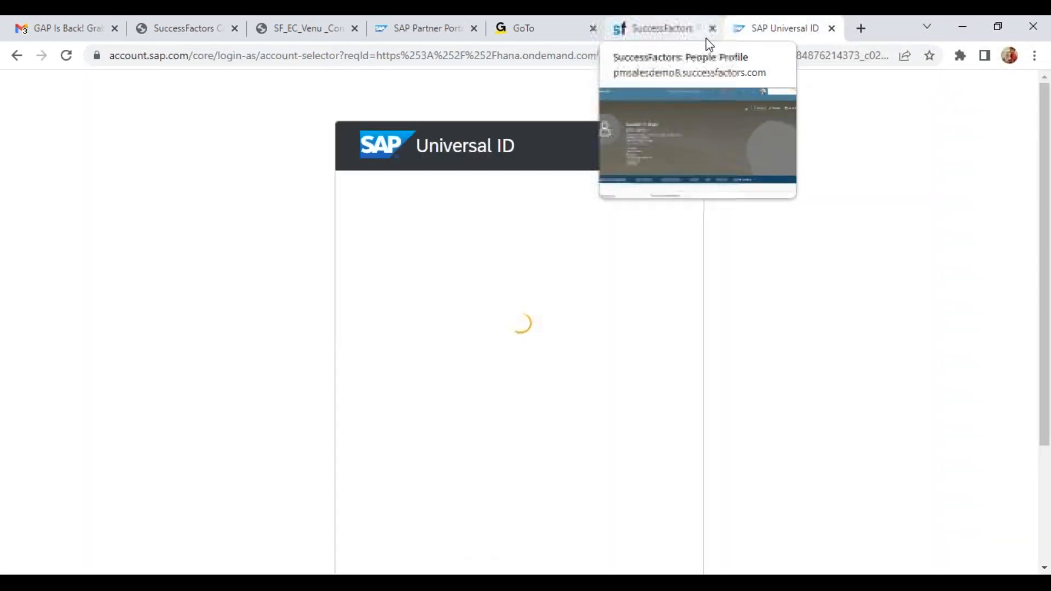
click(649, 28)
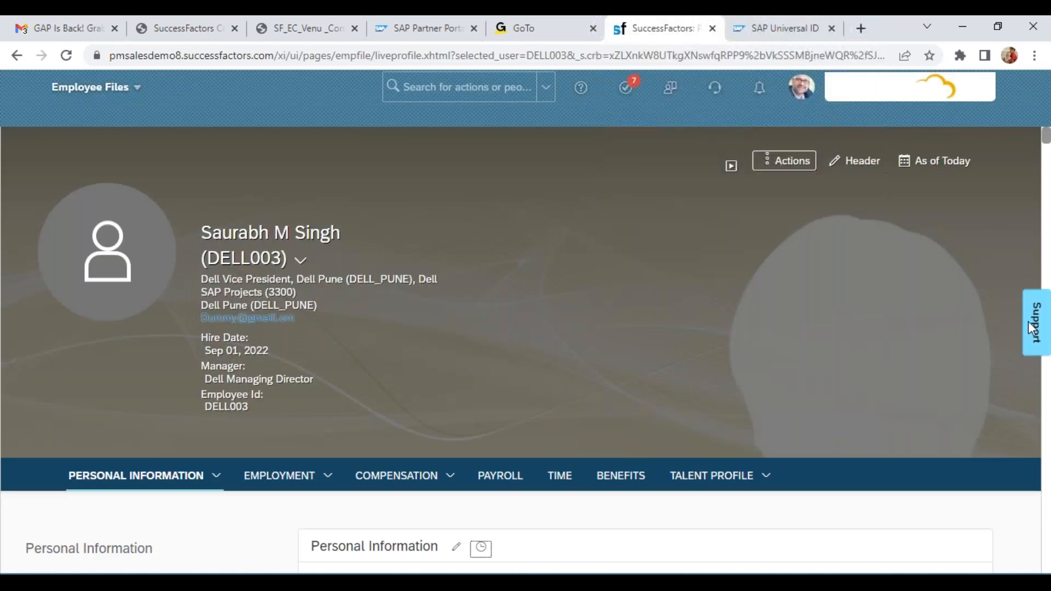
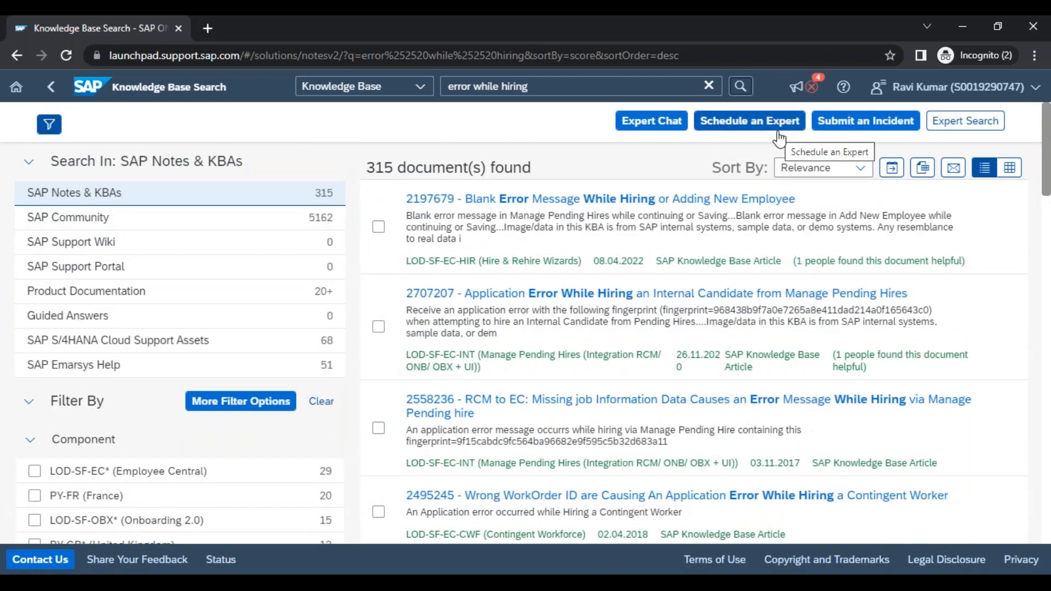
Open KBA 2197679 about the blank error message while hiring and examine its symptom, reproduction steps and cause
triple_click(523, 89)
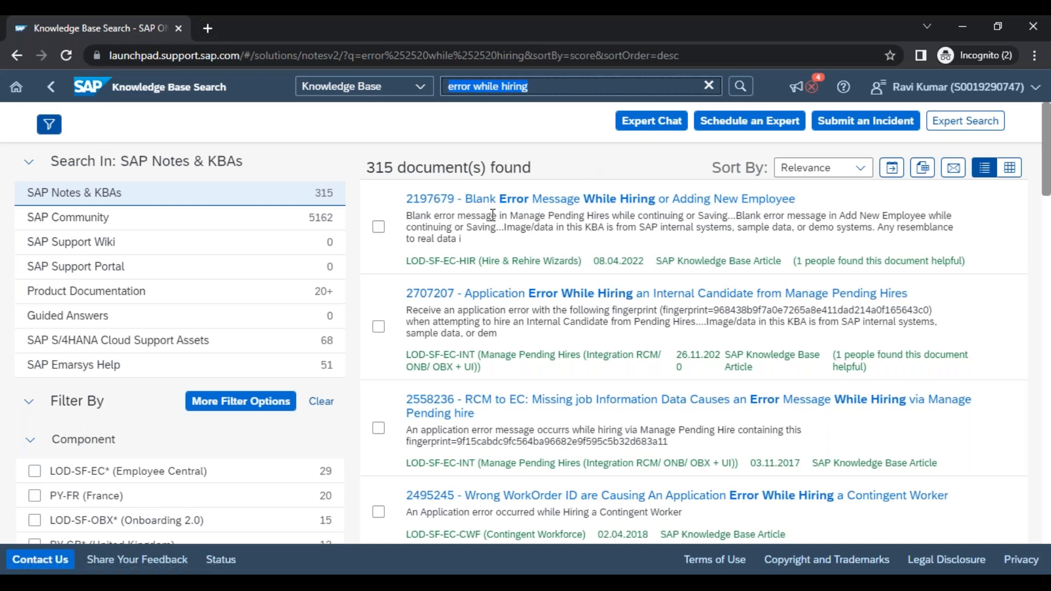
click(598, 203)
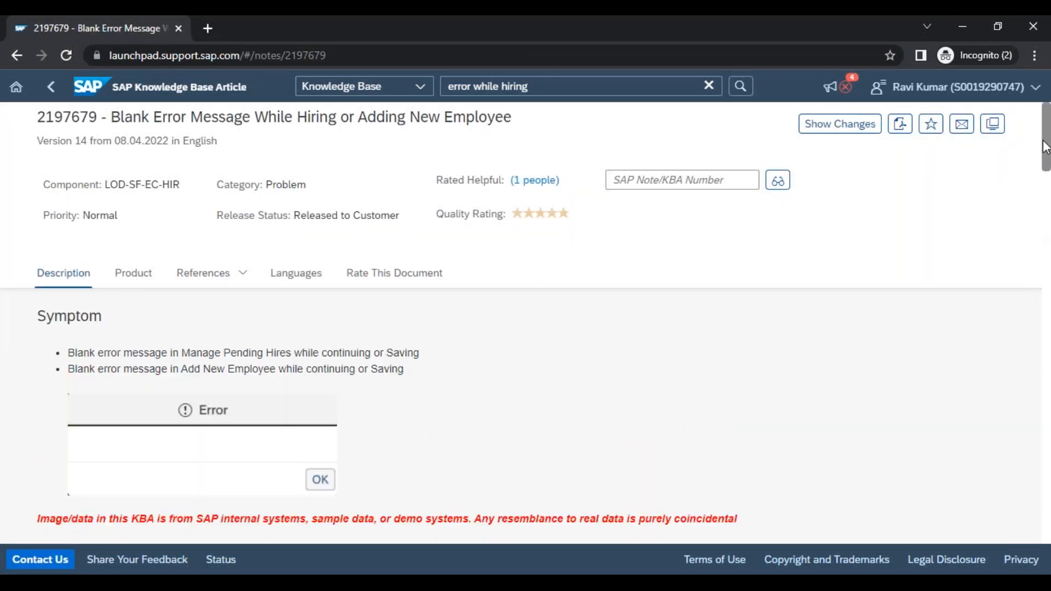
drag(1044, 147, 1045, 162)
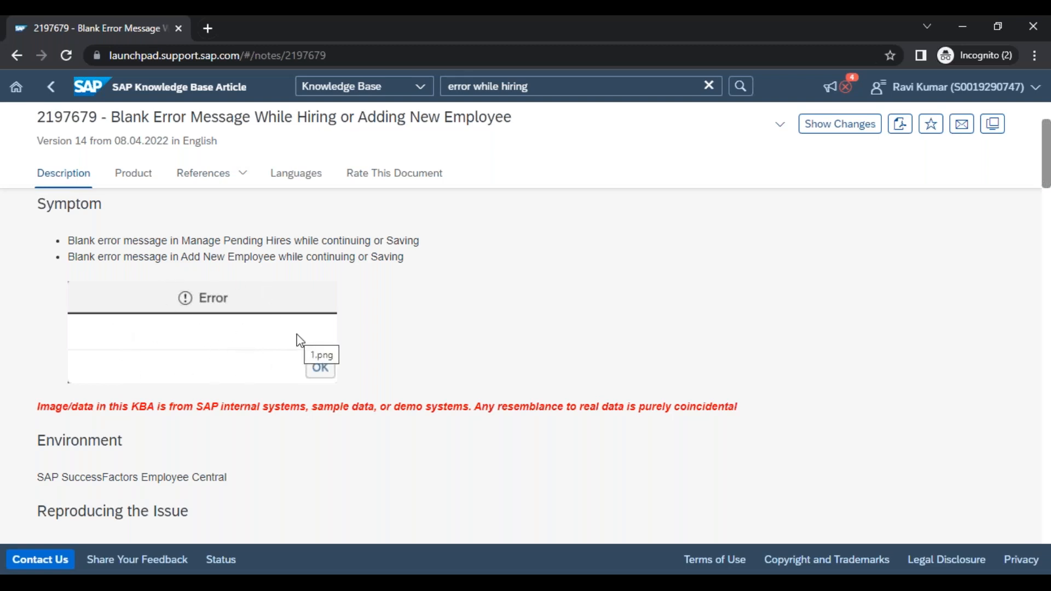
drag(1046, 180, 1044, 224)
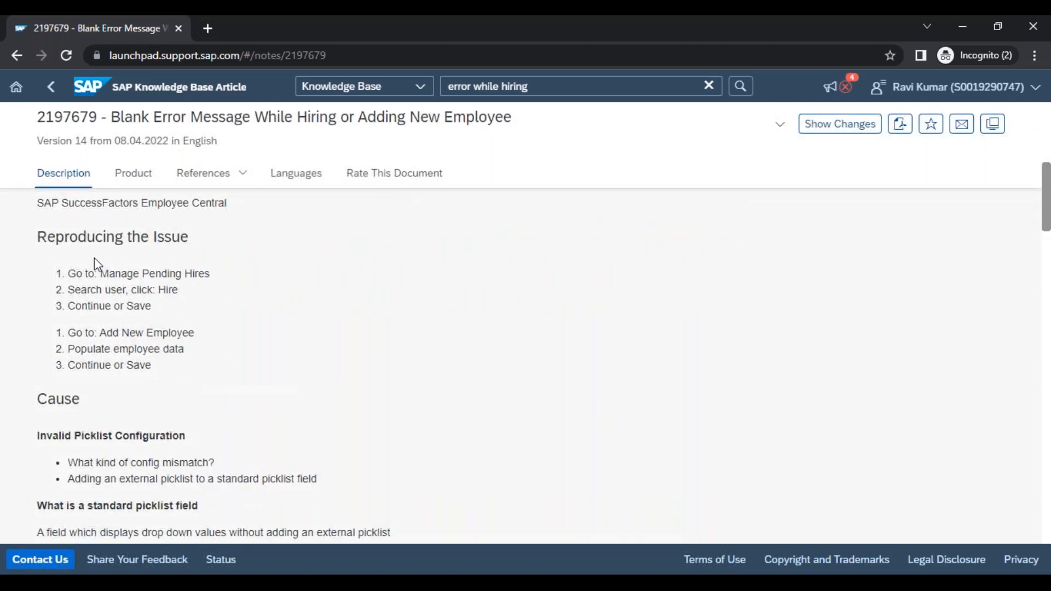
drag(64, 274, 161, 375)
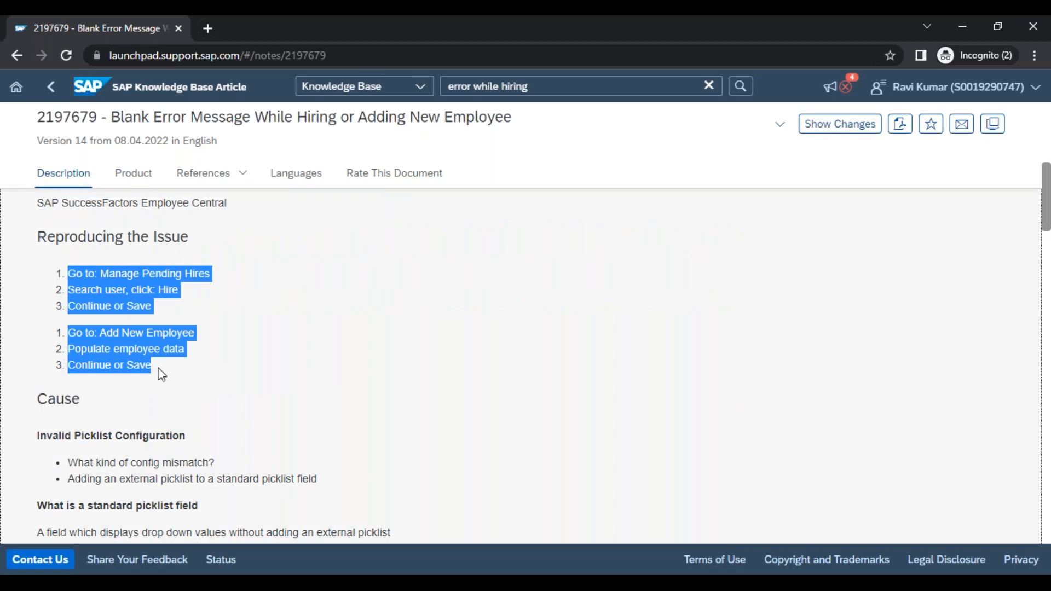
drag(36, 398, 222, 461)
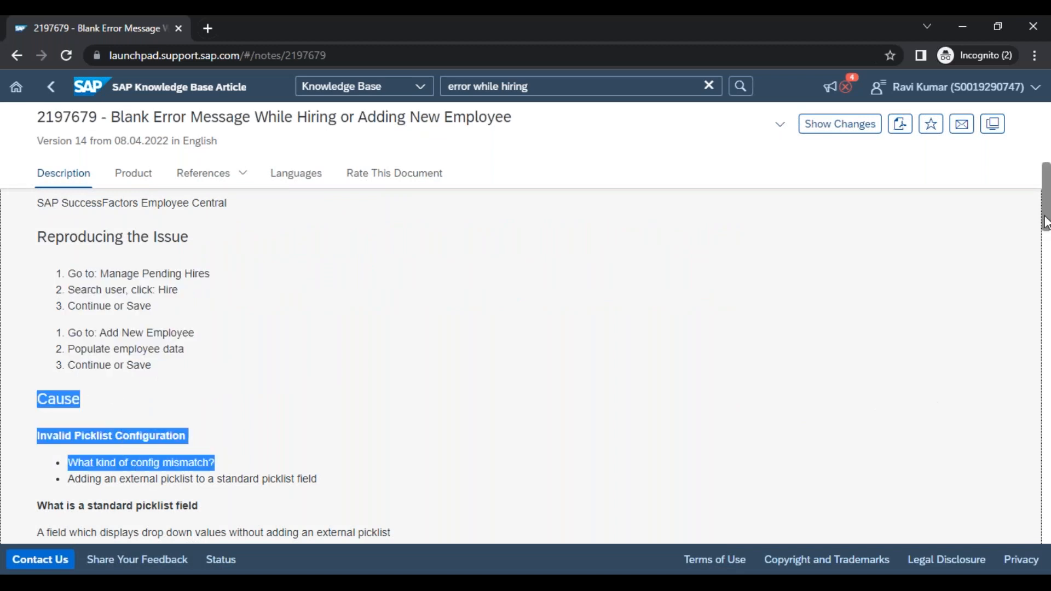
Examine the article's cause and resolution instructions, and return to the knowledge base search results
drag(1046, 221, 1046, 250)
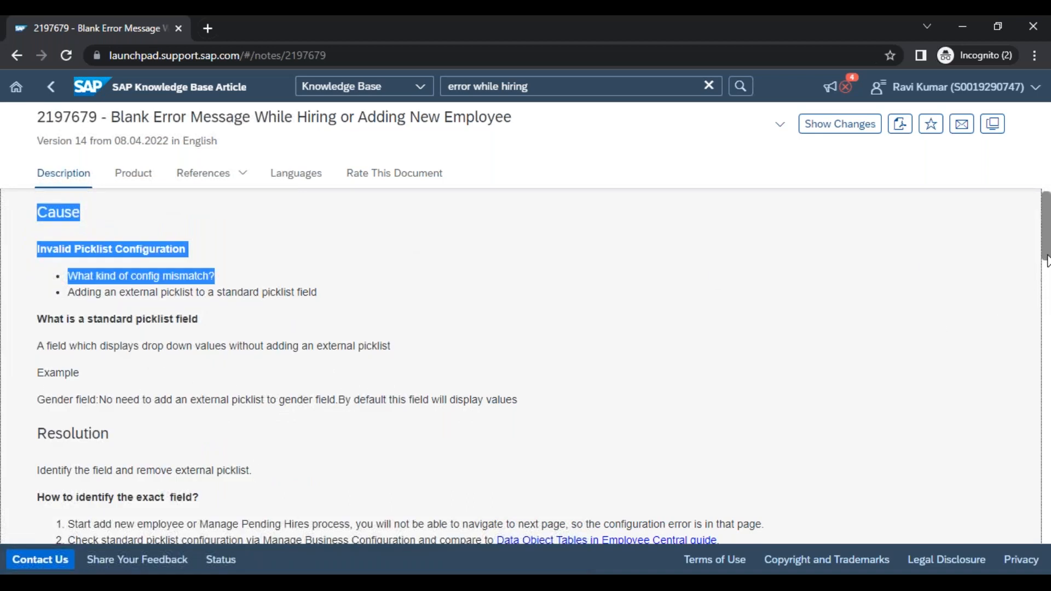
drag(1048, 257, 1047, 301)
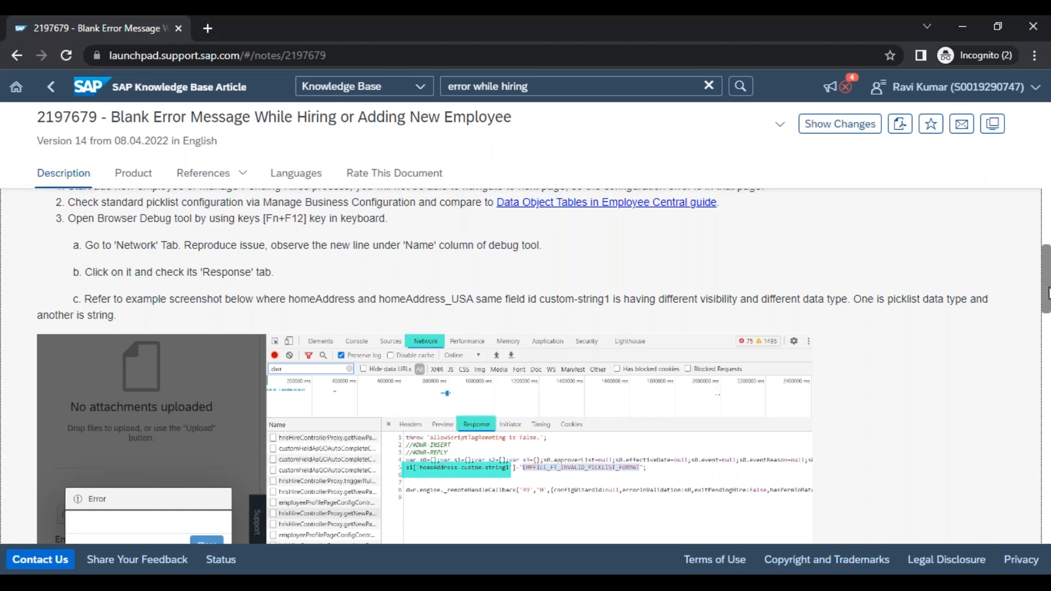
drag(1048, 293, 1049, 206)
click(52, 95)
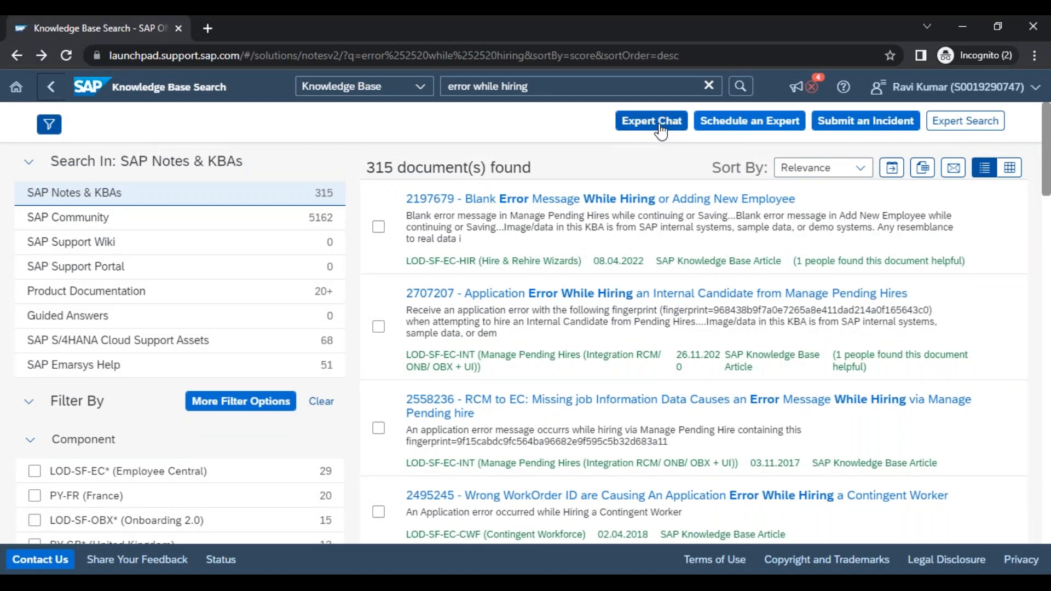
Switch to the Venu_Training workbook in Excel and enter "Search for KBA" in B69 below the SAP launchpad row
key(alt+Tab)
key(alt+Tab)
key(Tab)
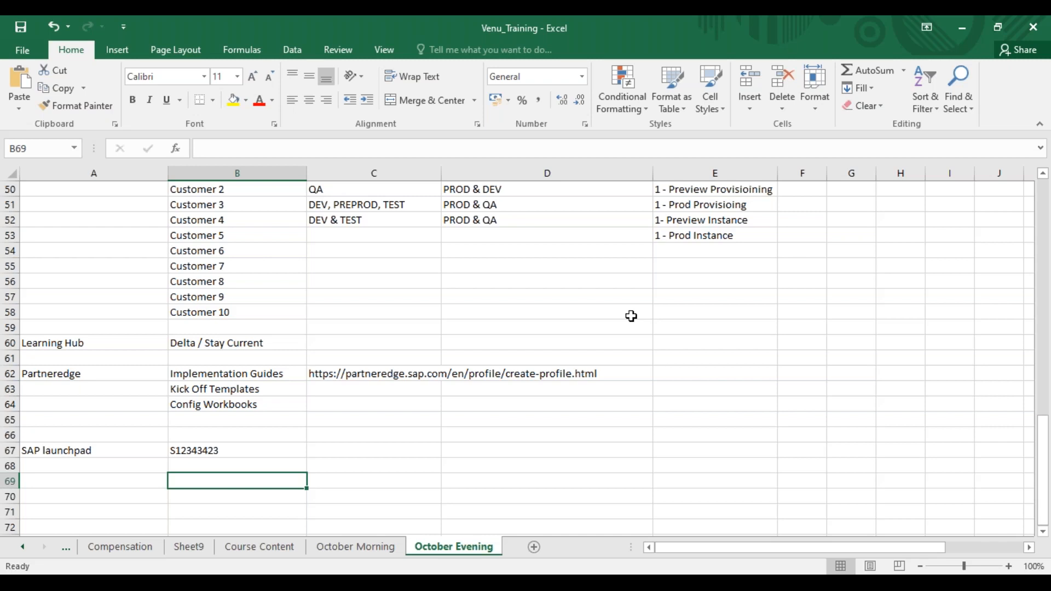
text(Seach )
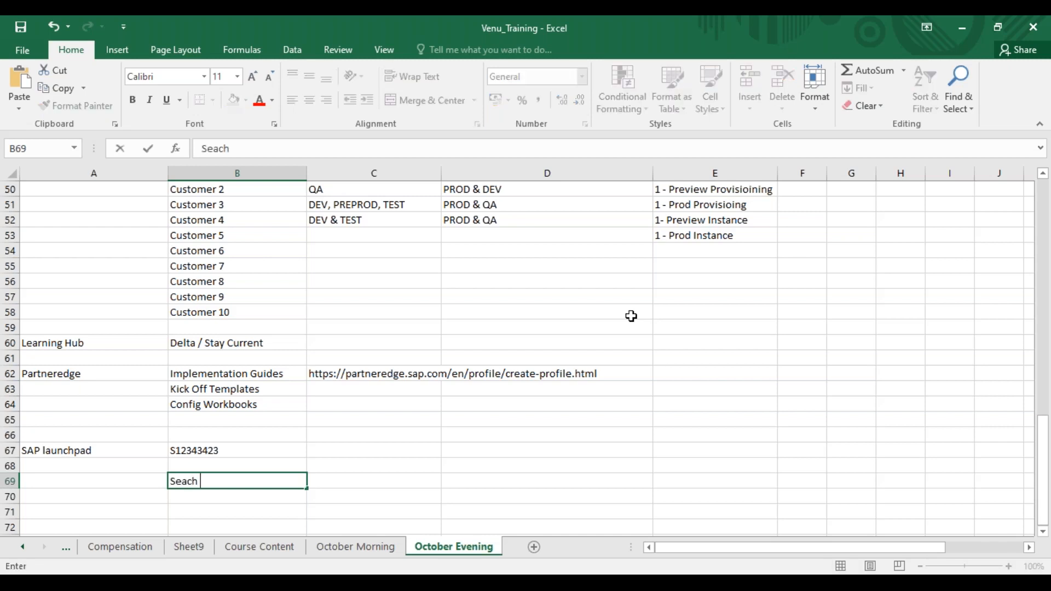
text(for)
key(BackSpace)
key(BackSpace)
key(BackSpace)
key(BackSpace)
key(BackSpace)
key(BackSpace)
text(rch for JBA)
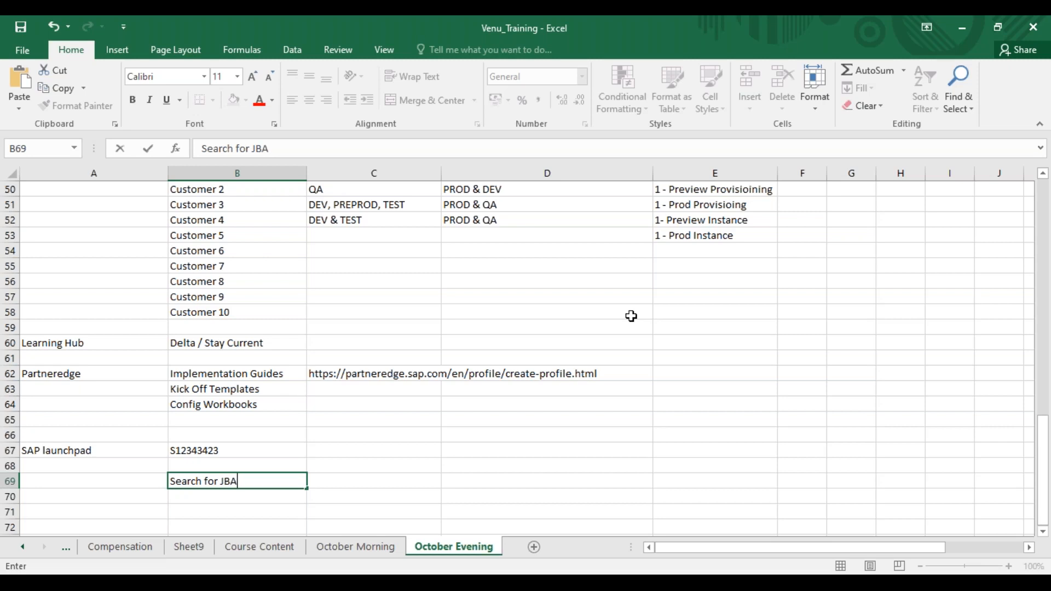
key(BackSpace)
key(BackSpace)
key(BackSpace)
text(KBA)
key(Return)
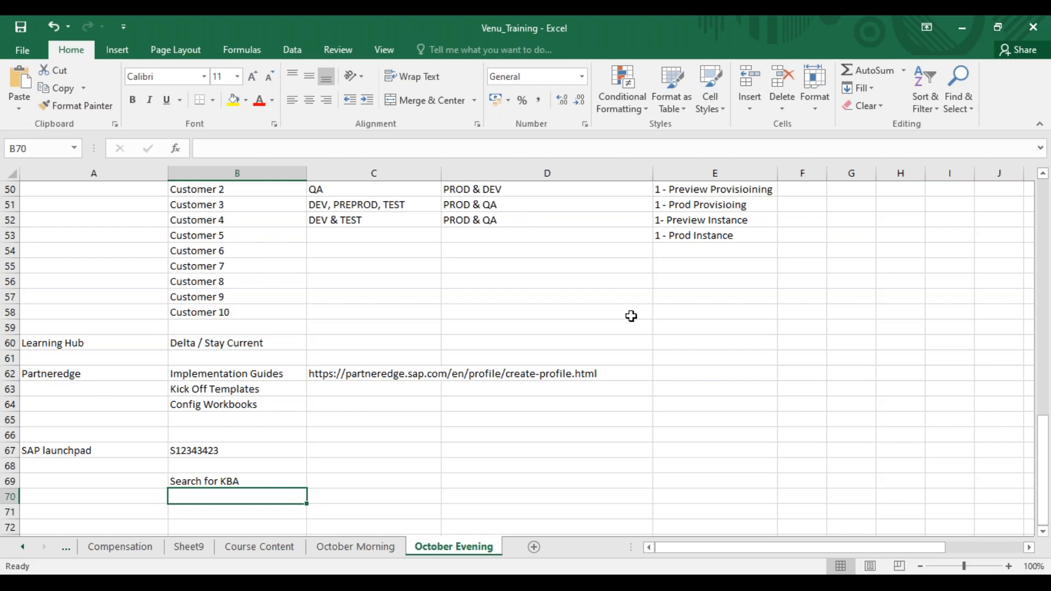
Enter "Incident / Expert Chart" in B70 under the KBA search note
text(Incident / S)
key(BackSpace)
text(Expert)
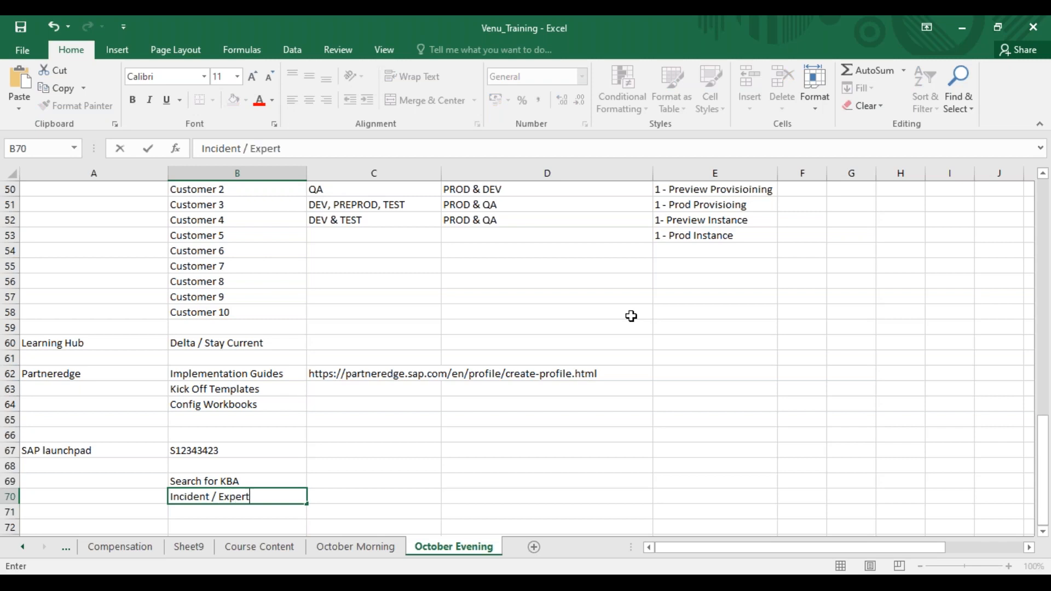
text( Chart)
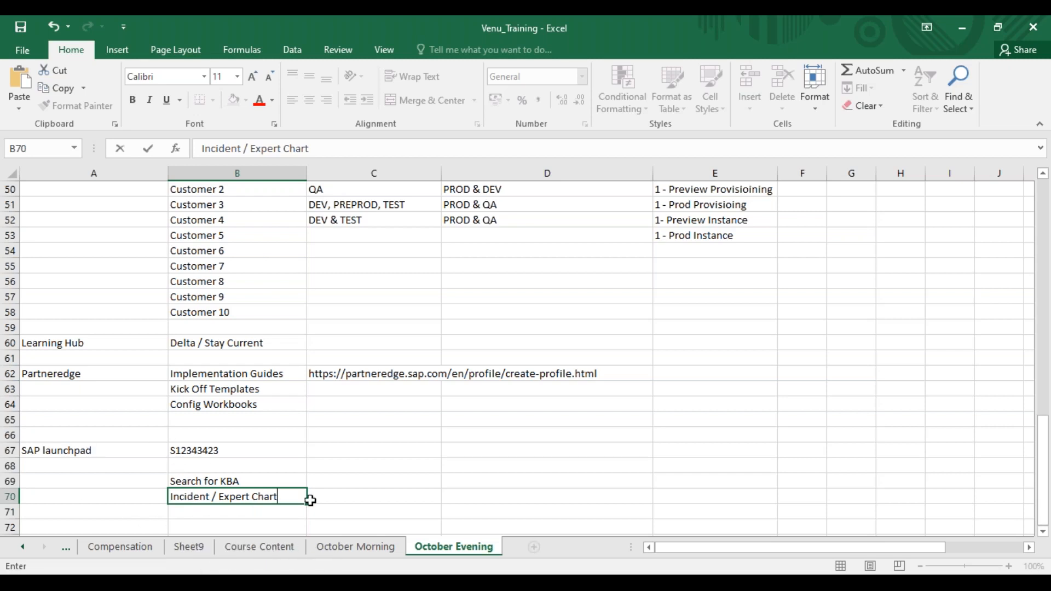
drag(277, 497, 170, 496)
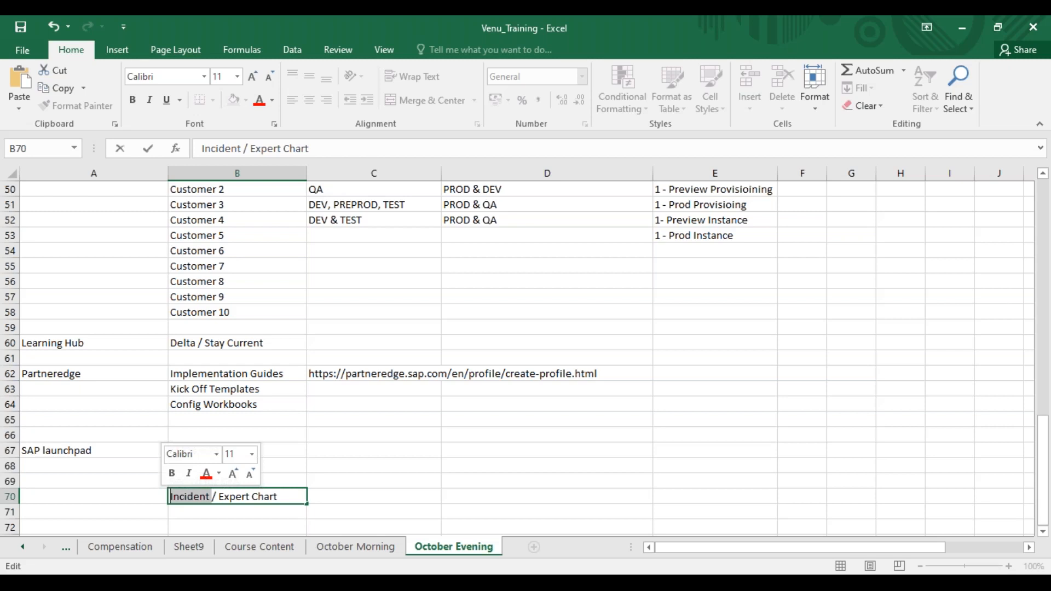
click(333, 468)
click(329, 451)
text(https://launchpad.support.sap.com/)
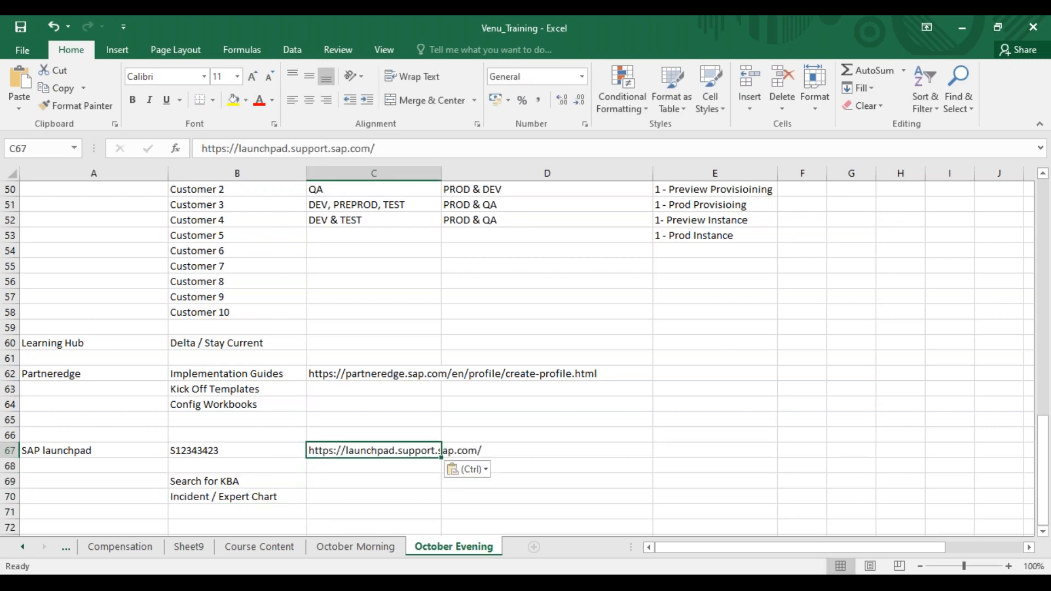
click(369, 466)
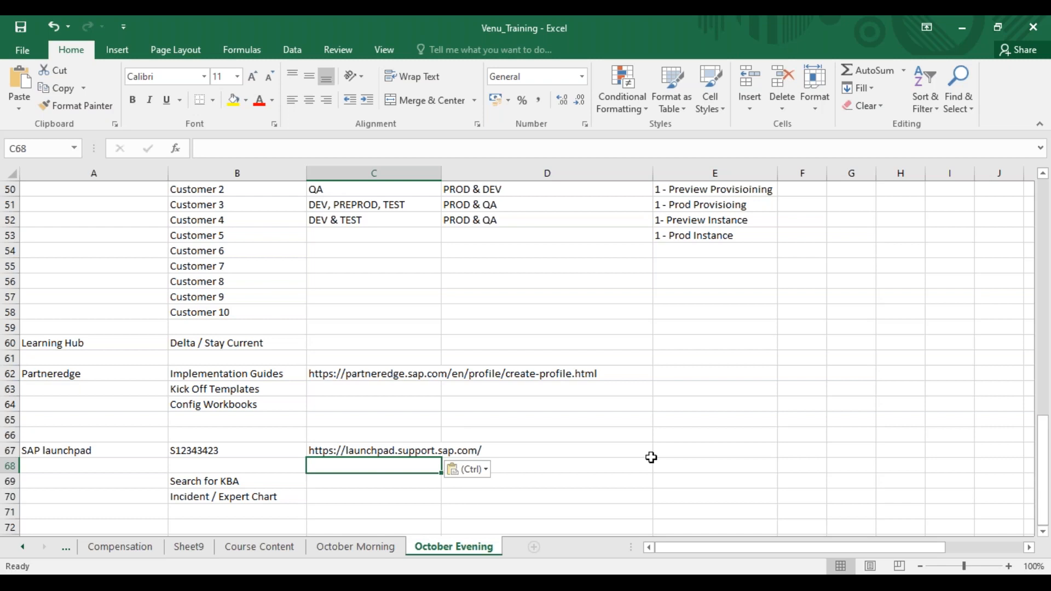
click(717, 37)
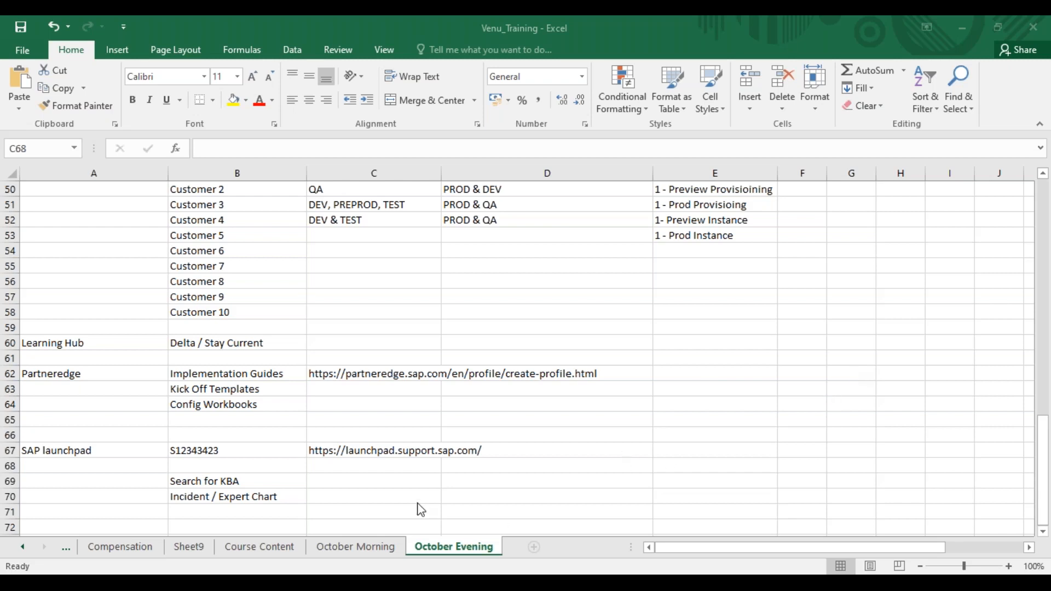
key(ctrl+v)
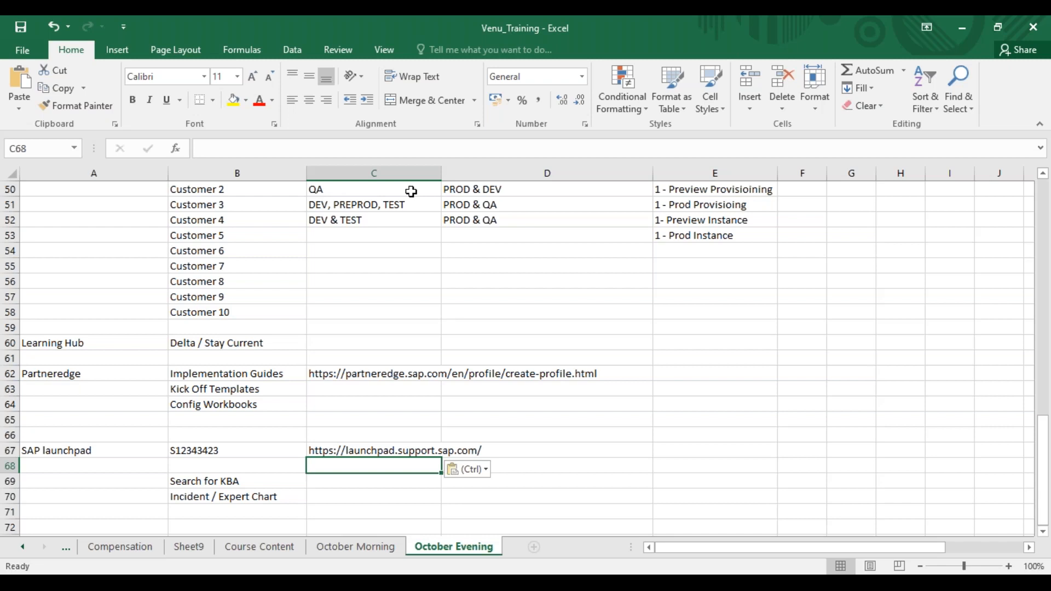
click(578, 64)
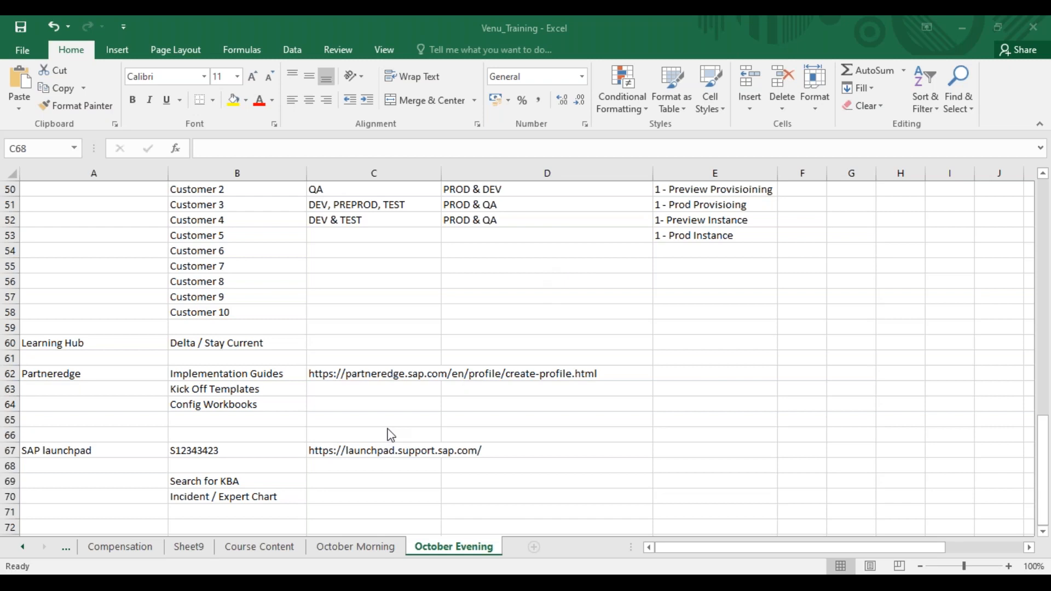
key(ctrl+v)
Enter the note "Dat Migration - While Implementation" in C70 beside the incident and expert entry
click(331, 494)
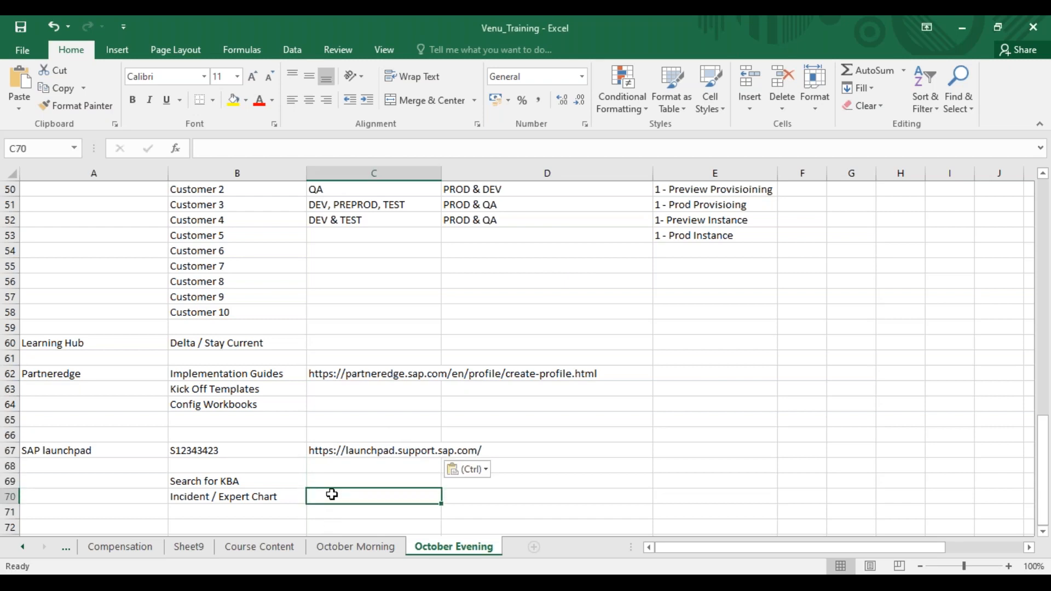
text(Dat Migr)
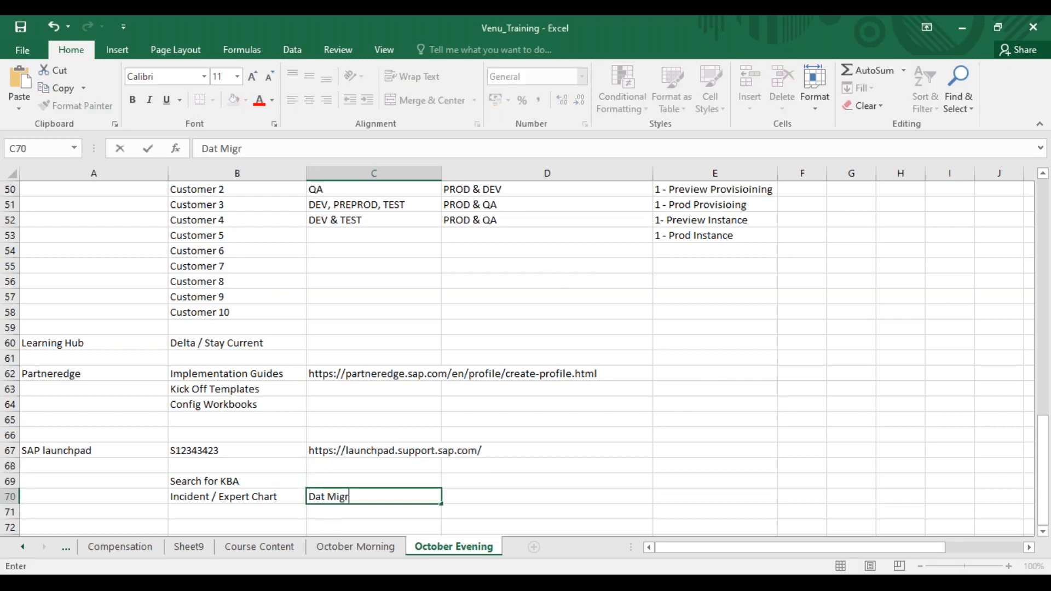
text(ation  - While Implementation)
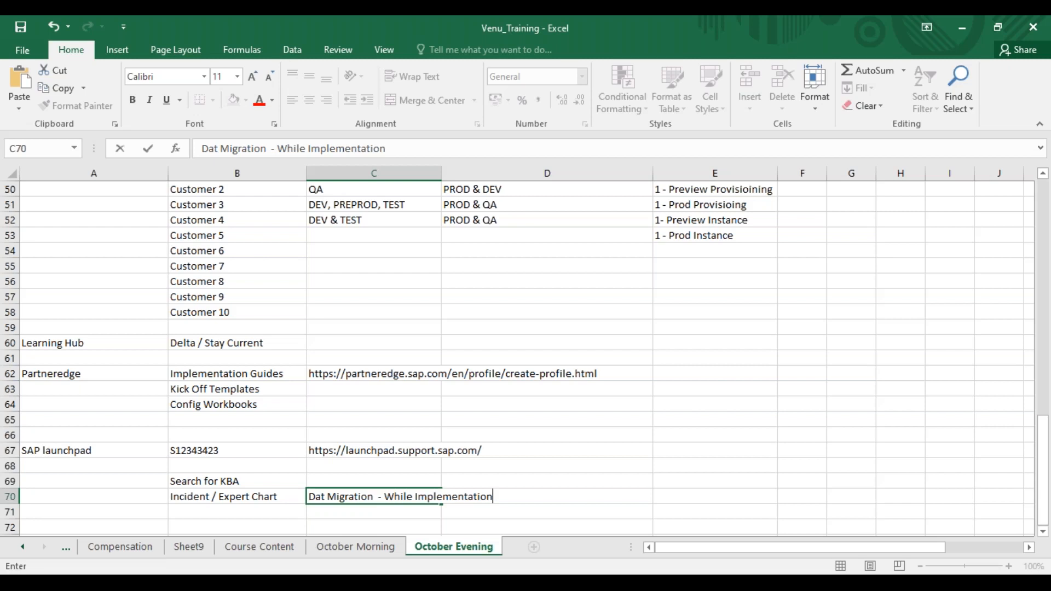
On the Course Content sheet, enter 14-10-2022 in C6 and B6 for the SuccessFactors BizX/Activate methodology topic
click(253, 553)
click(253, 554)
scroll(1044, 504, down, 5)
scroll(1043, 500, down, 2)
click(92, 422)
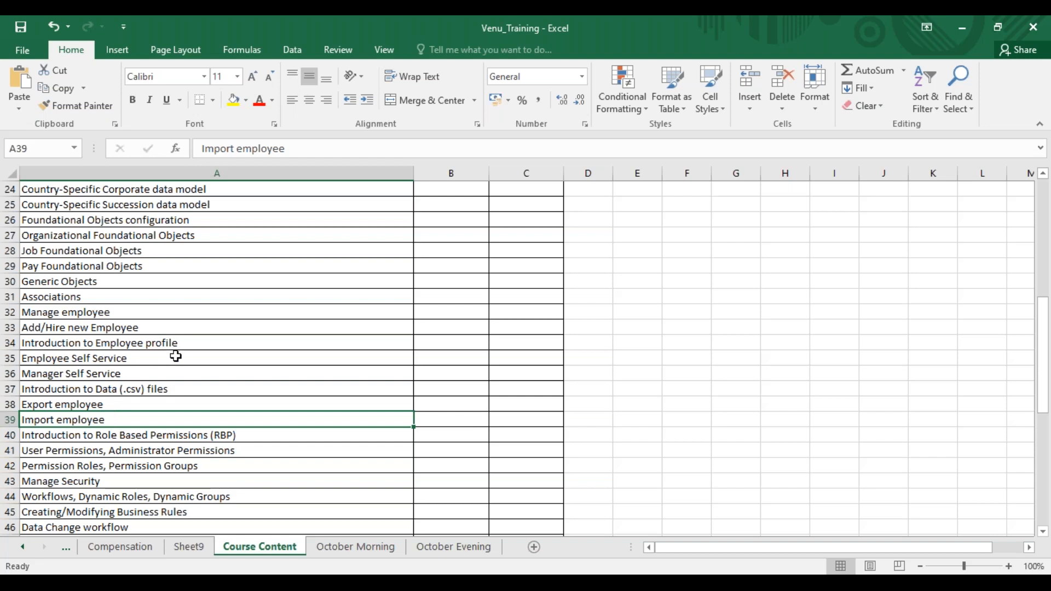
click(1044, 268)
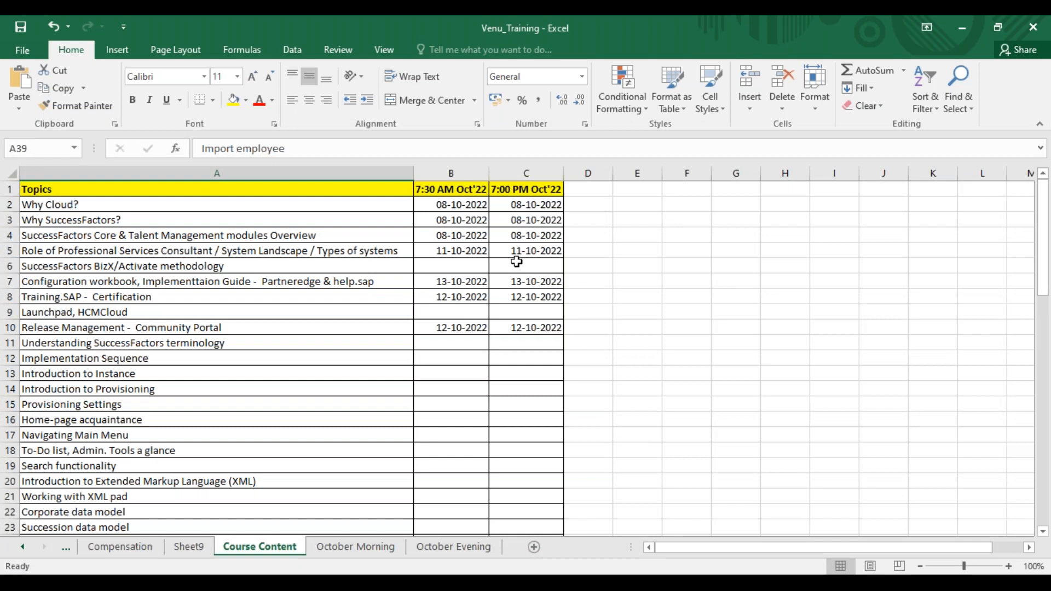
click(506, 265)
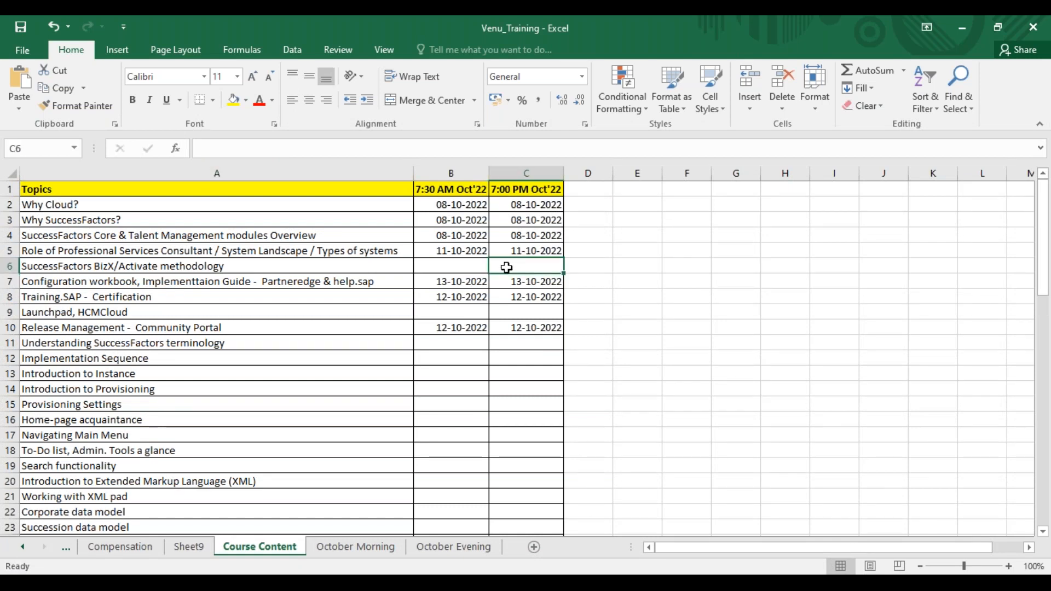
text(14-10-2022)
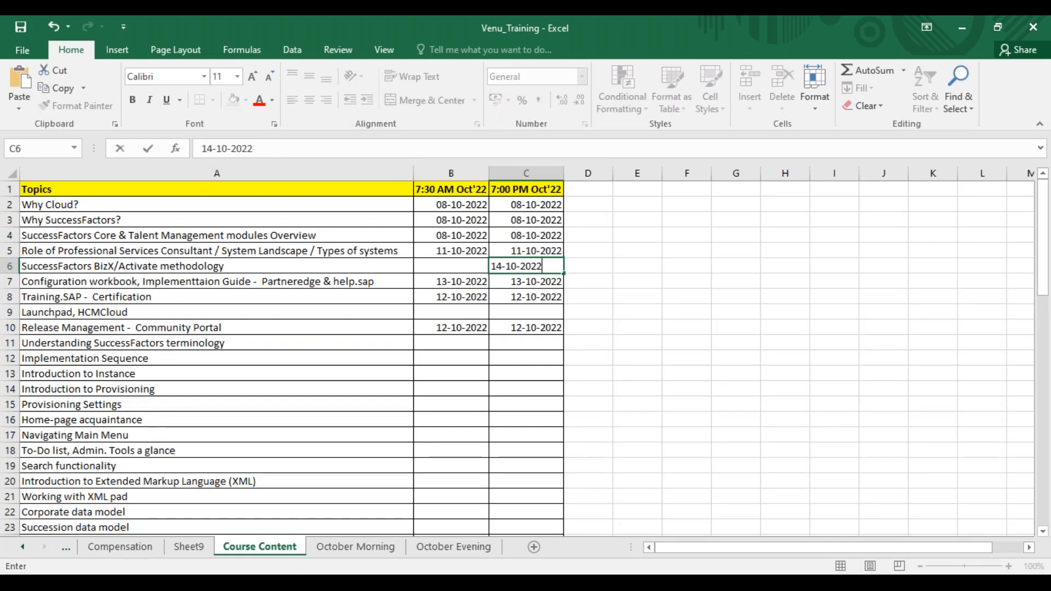
click(455, 267)
text(14-10-2022)
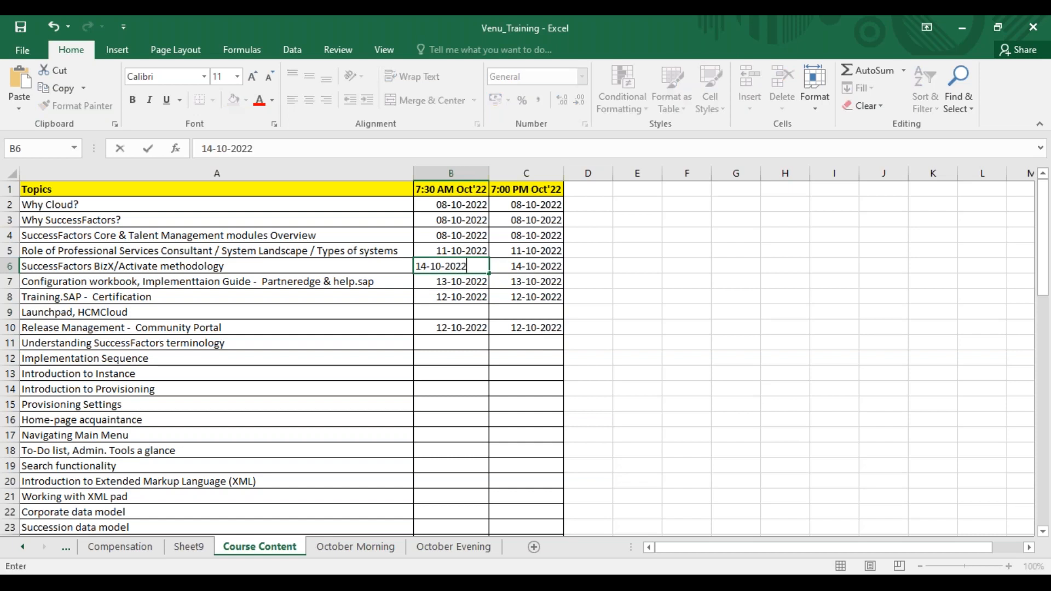
Enter 14-10-2022 in B9 and C9 for the Launchpad, HCMCloud topic
click(469, 312)
text(14-10-2022)
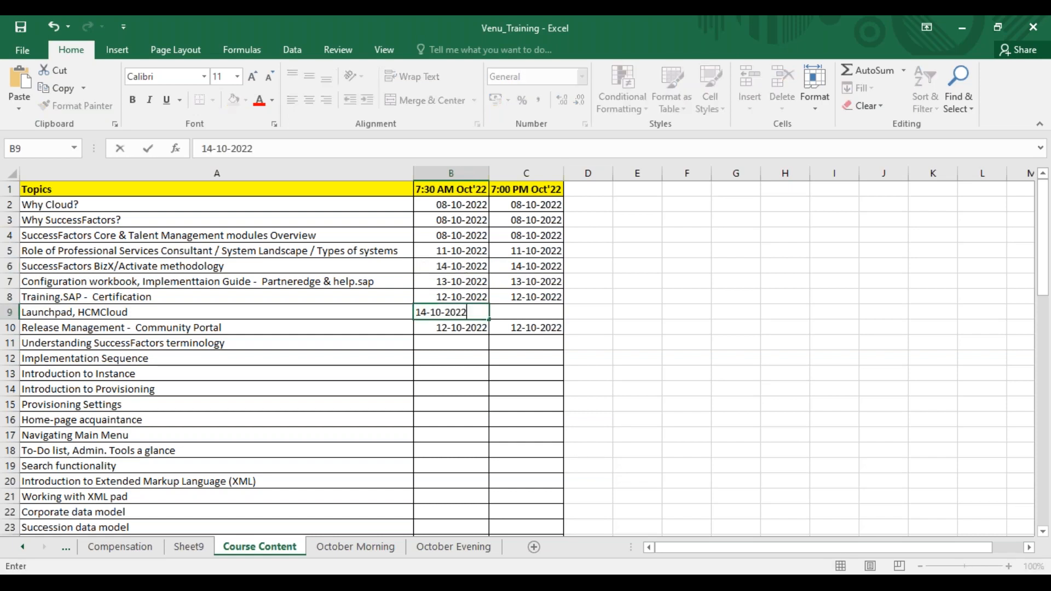
click(524, 308)
text(14-10-2022)
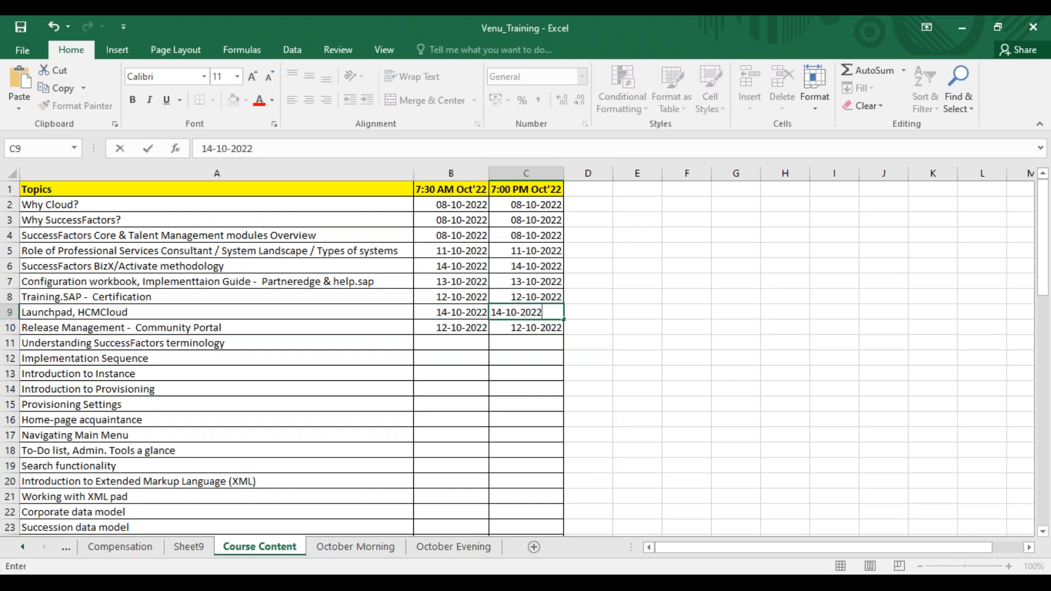
click(529, 339)
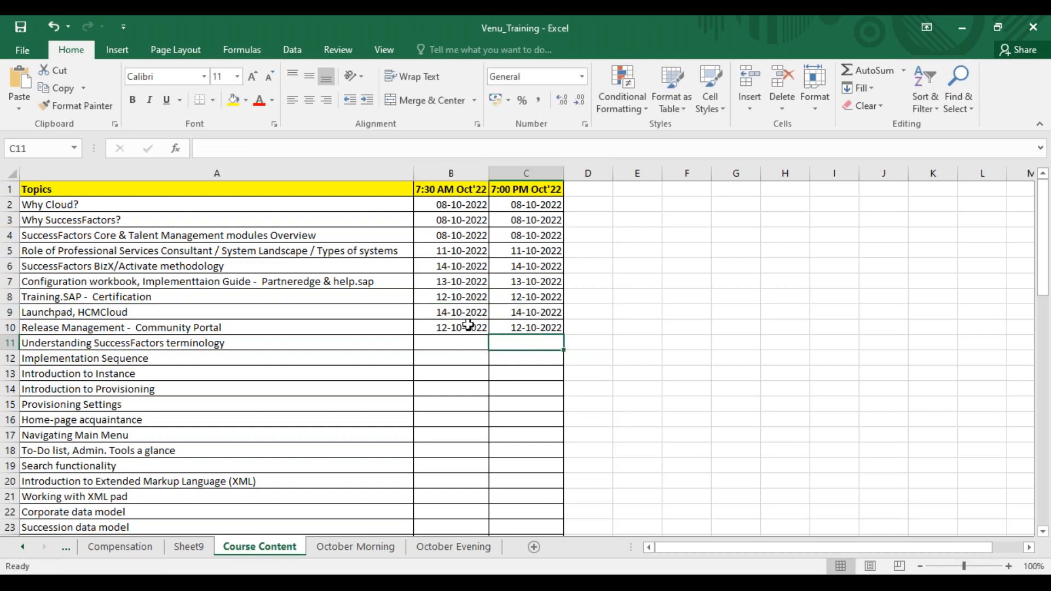
key(alt+Tab)
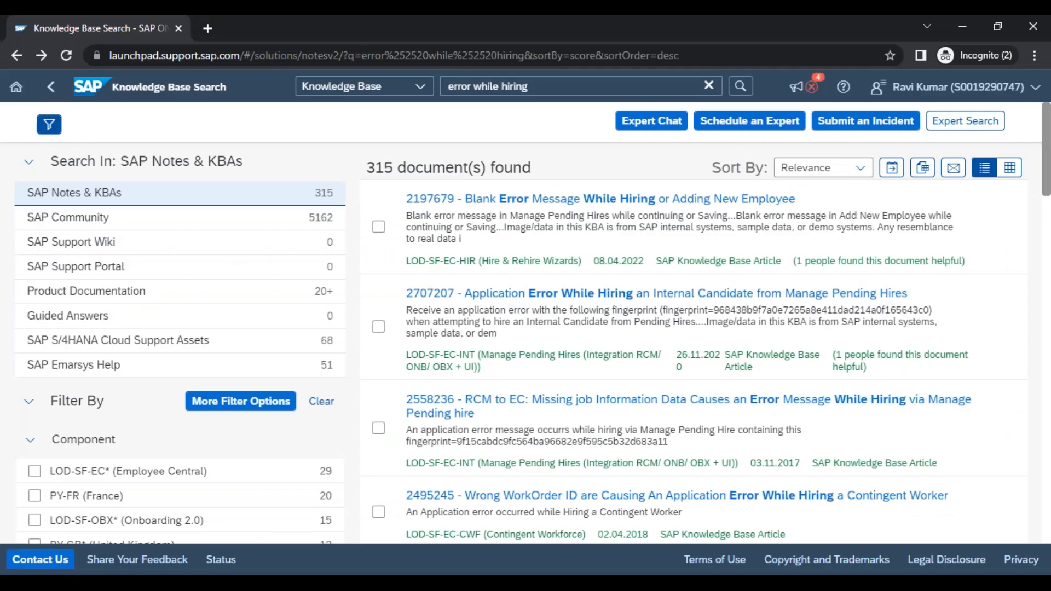
key(alt+Tab)
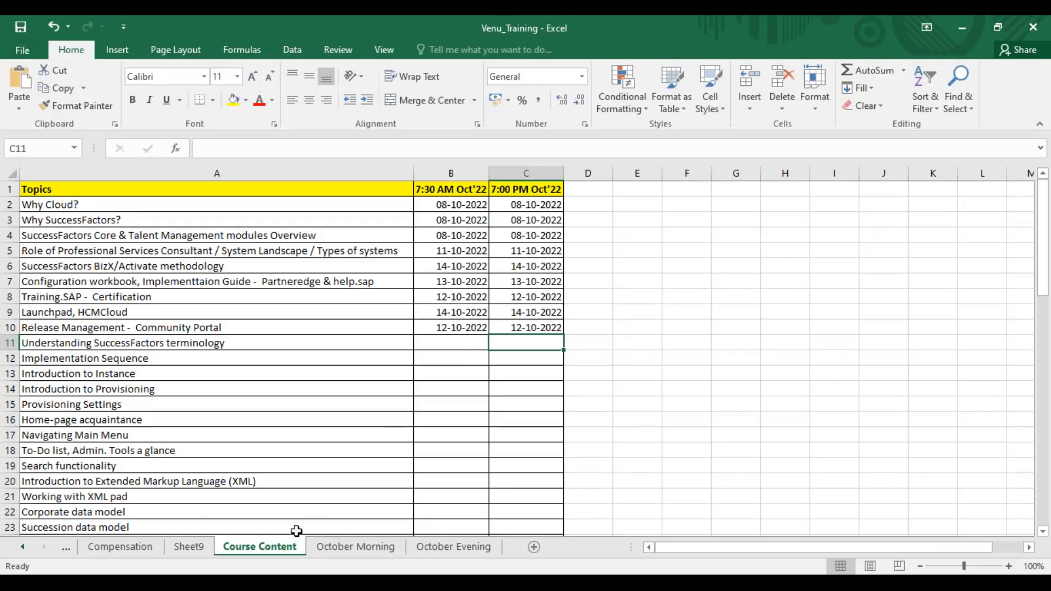
click(460, 552)
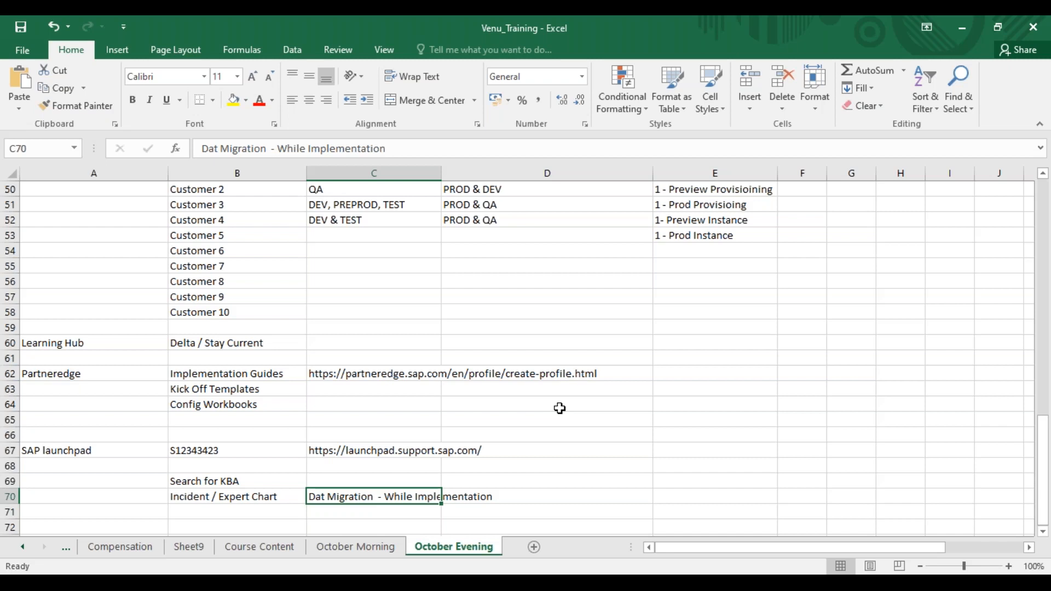
click(535, 329)
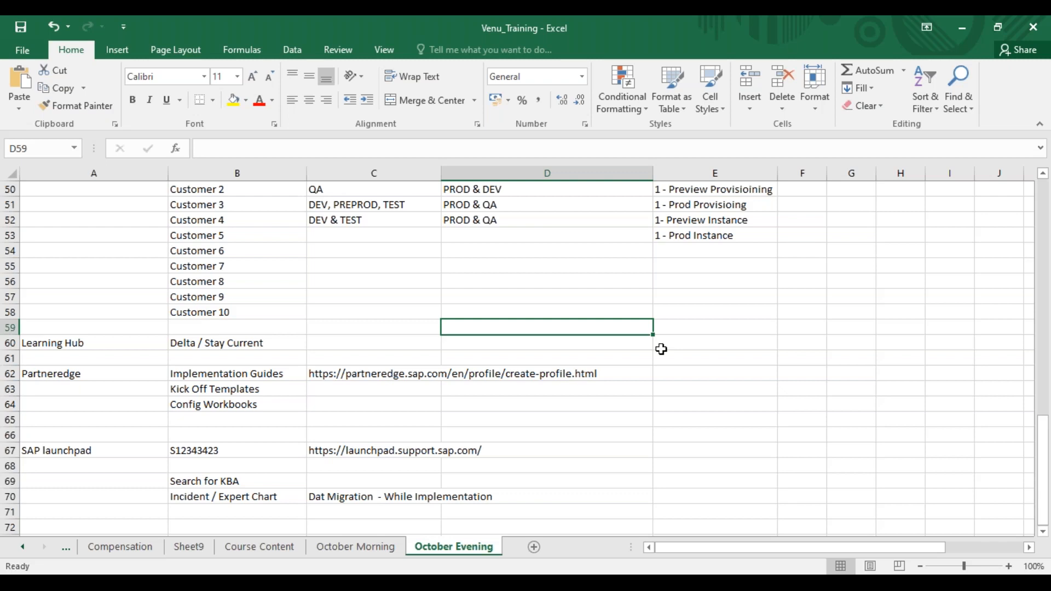
click(608, 450)
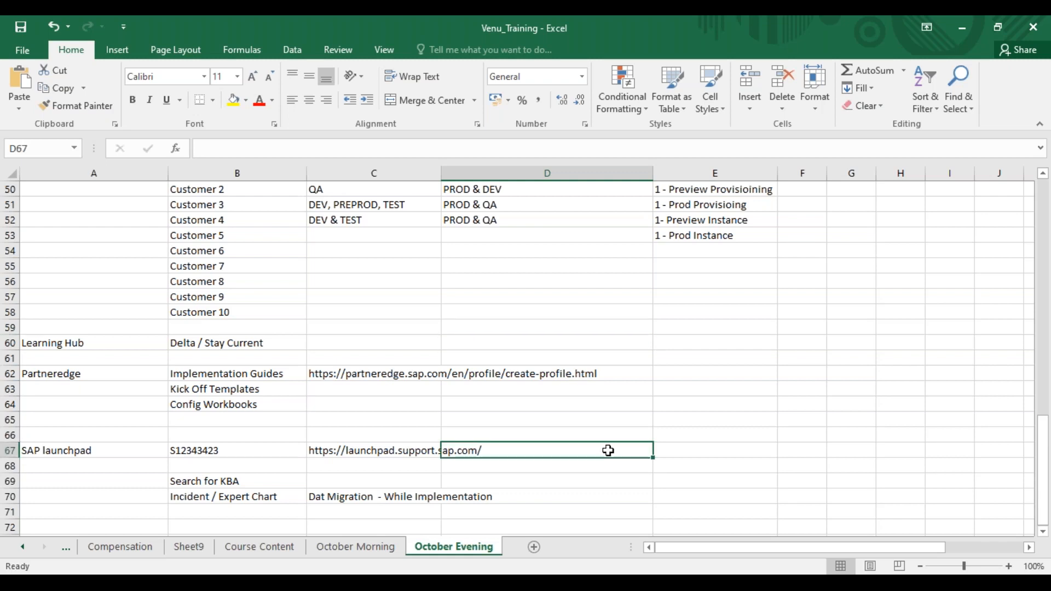
click(590, 414)
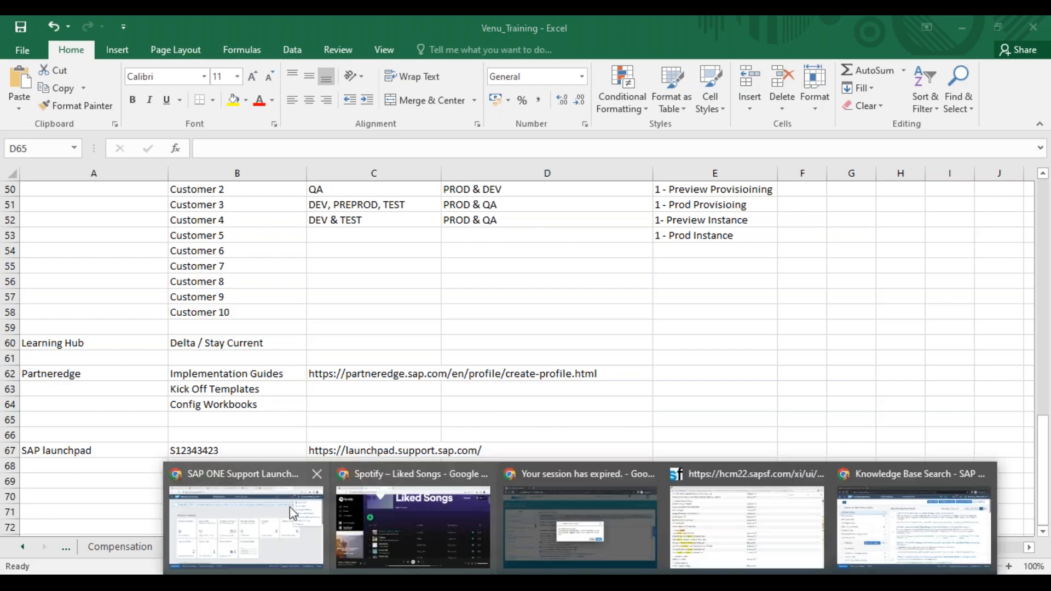
Switch to the expired SuccessFactors session in Chrome and log in again with the saved credentials
click(291, 507)
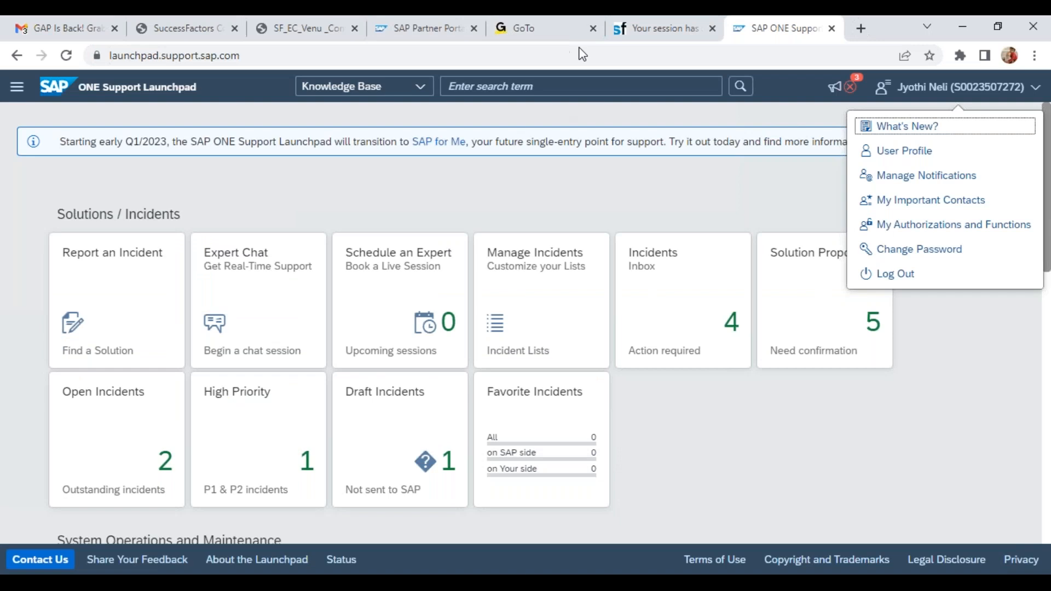
click(644, 28)
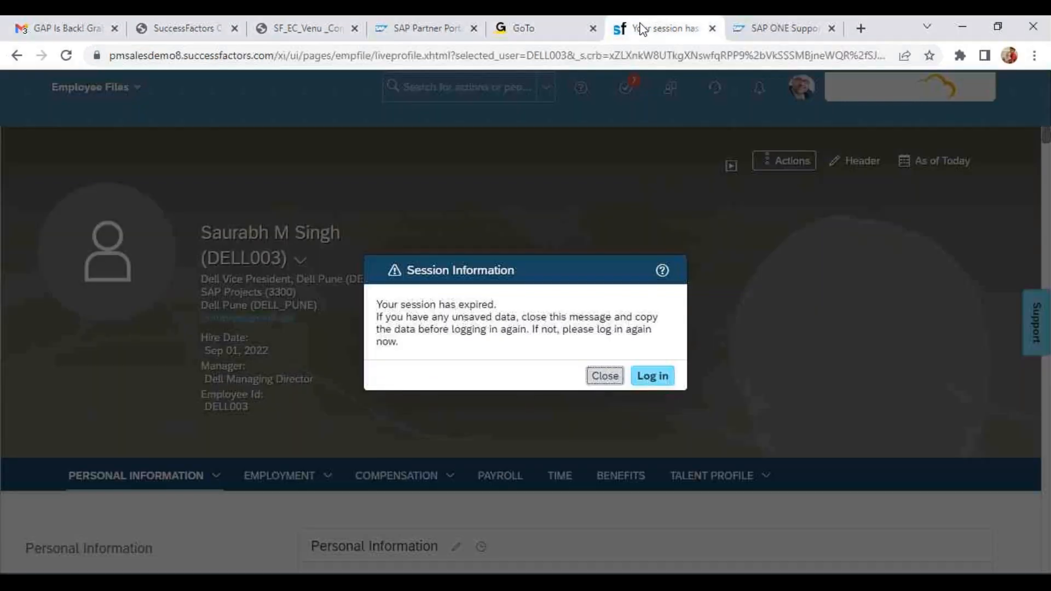
click(648, 380)
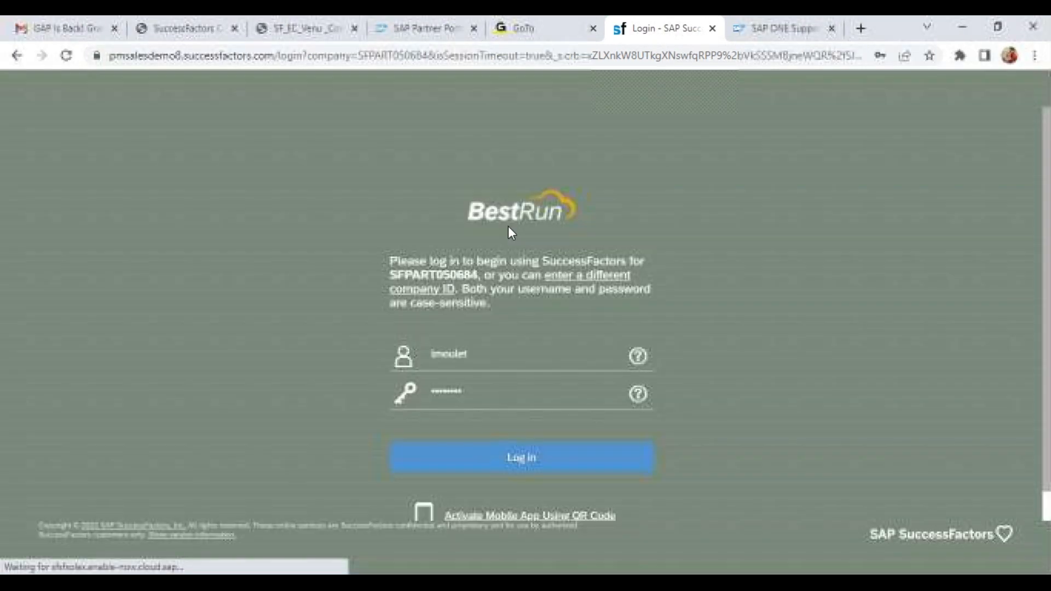
click(541, 457)
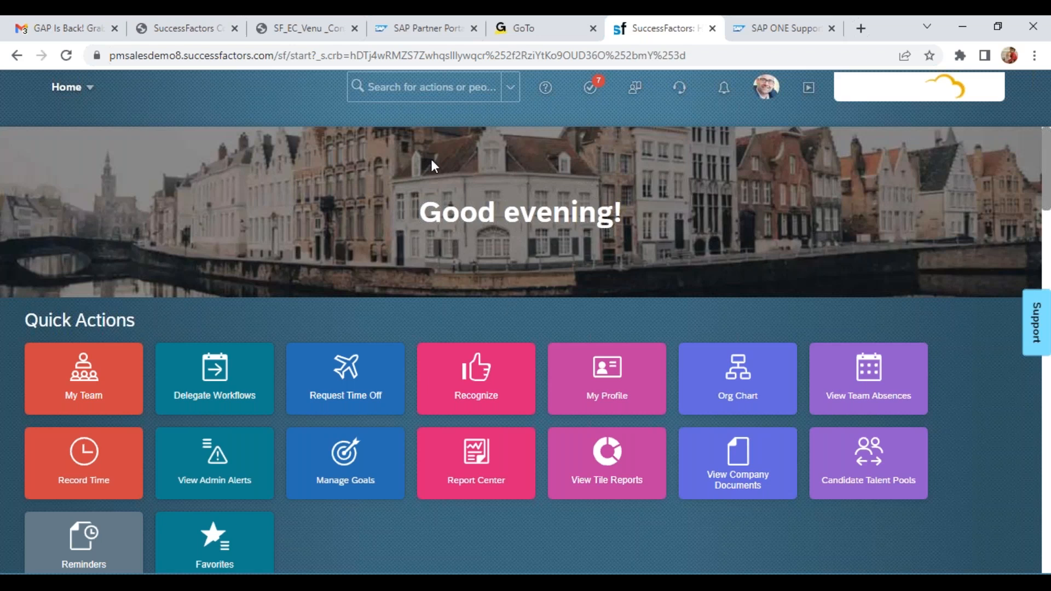
Search the actions for "mon job" and open the Monitor Jobs page
click(404, 88)
text(mon job)
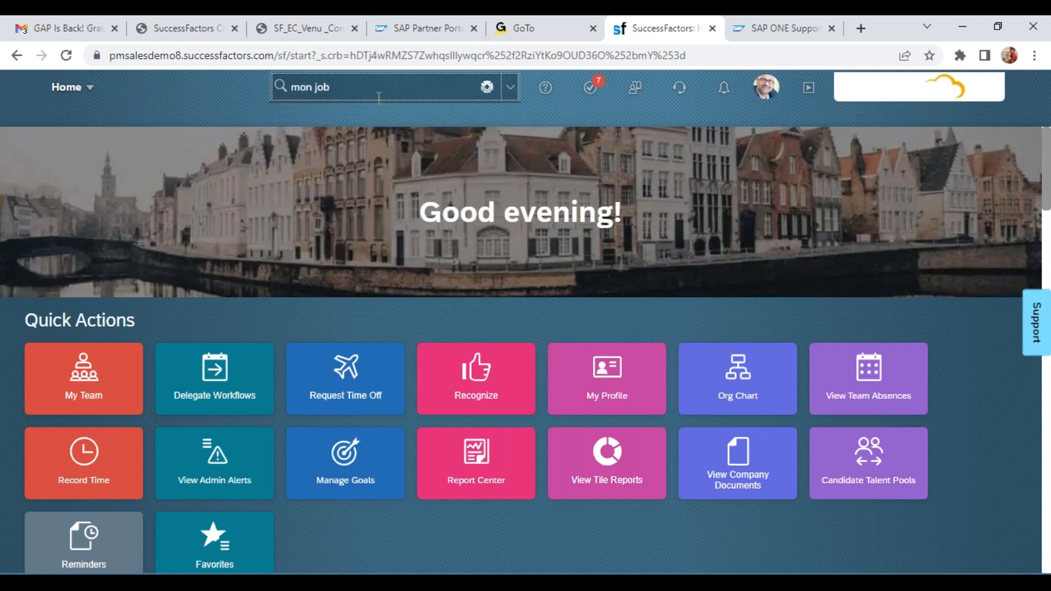
click(350, 159)
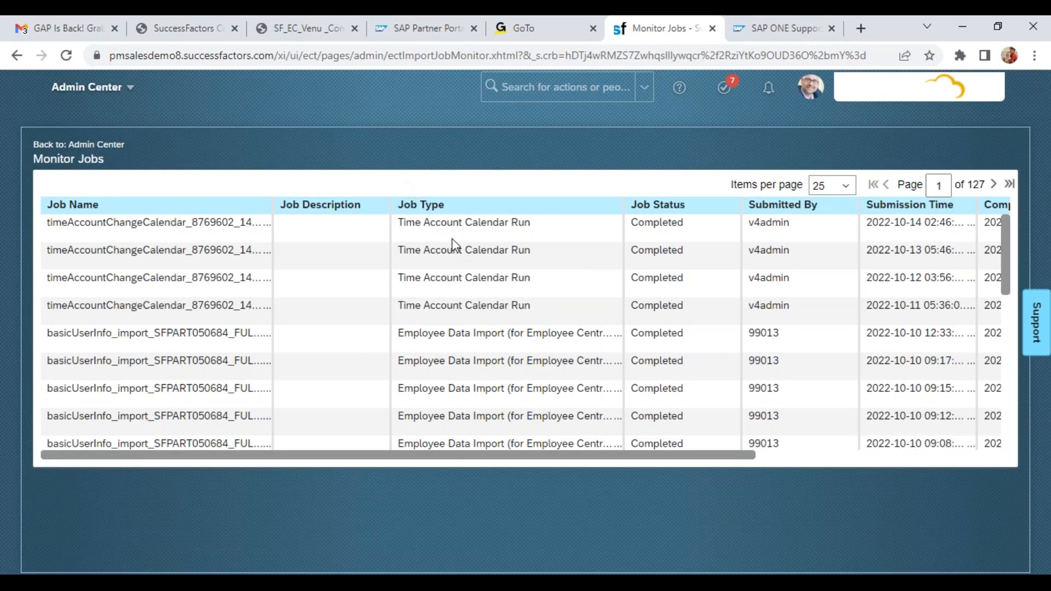
Set the Monitor Jobs list to 150 items per page
drag(398, 459, 704, 482)
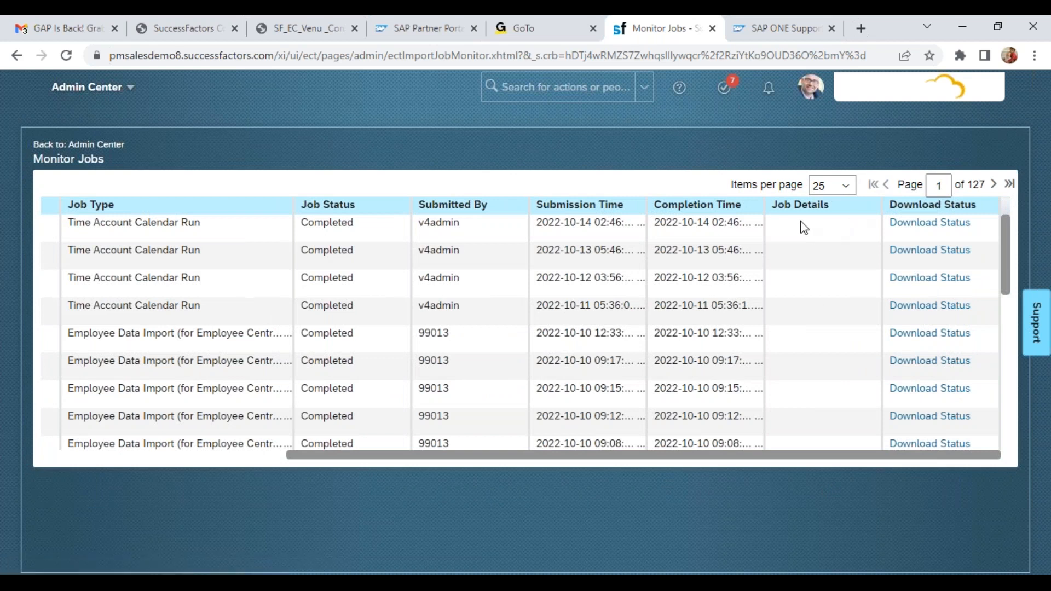
click(845, 187)
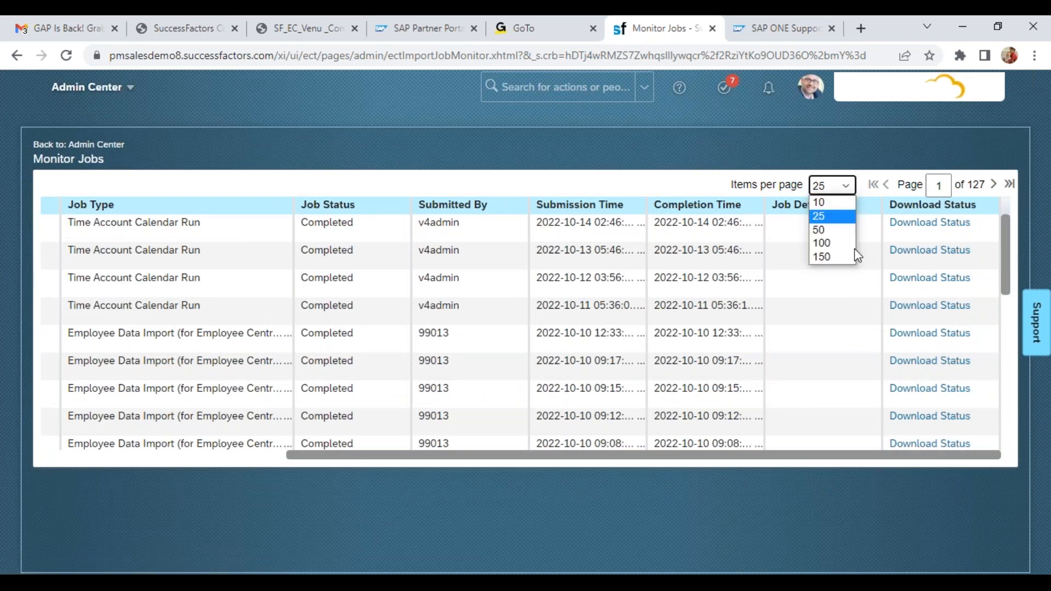
click(827, 257)
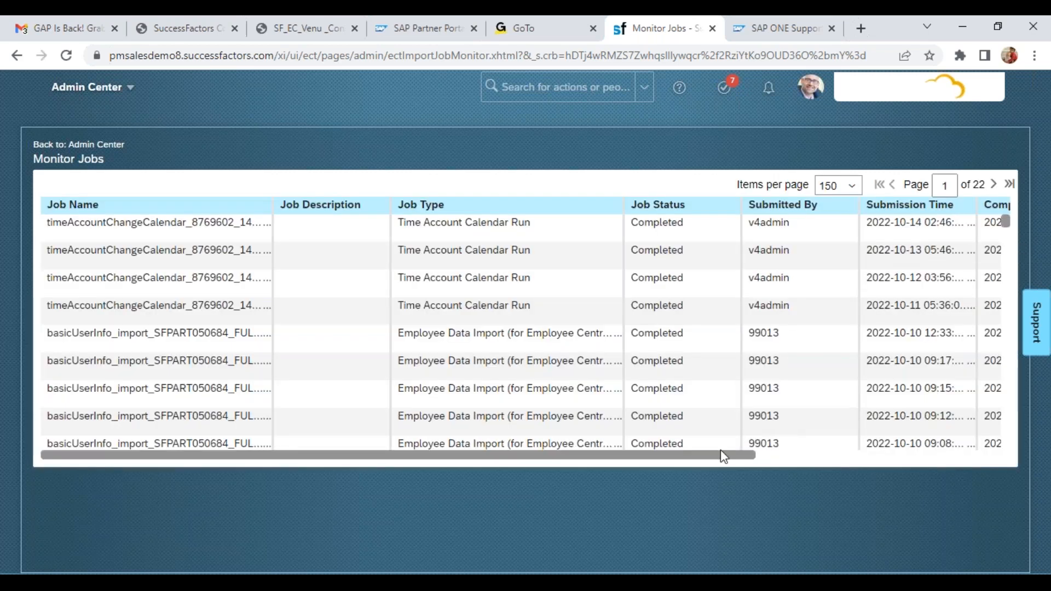
Widen the Job Details column and examine the processed, passed and failed figures of the MDF Data Import jobs
drag(711, 455, 1012, 469)
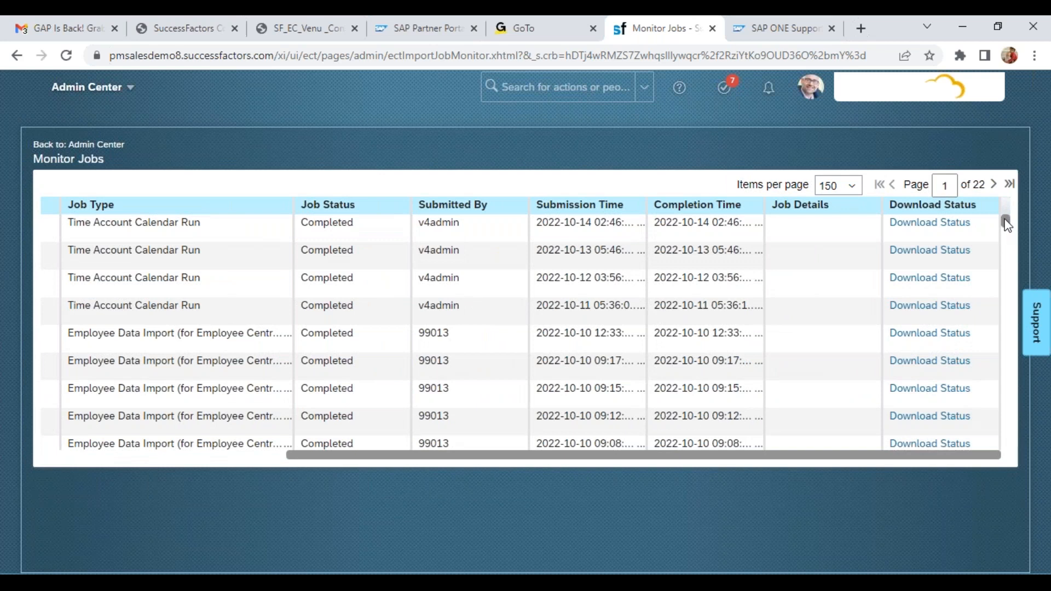
drag(1005, 222, 1007, 299)
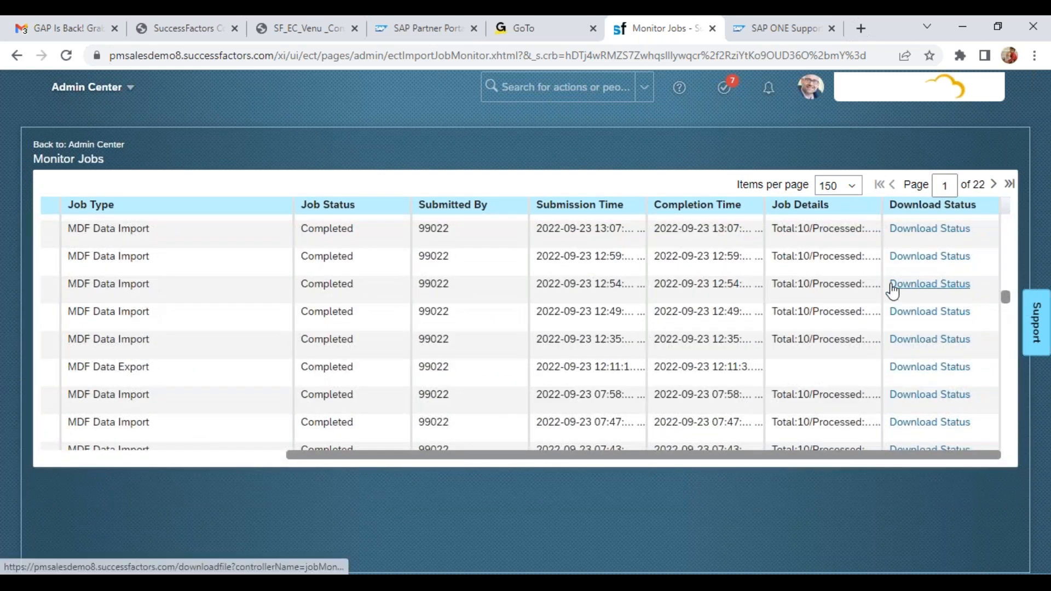
drag(883, 285, 980, 282)
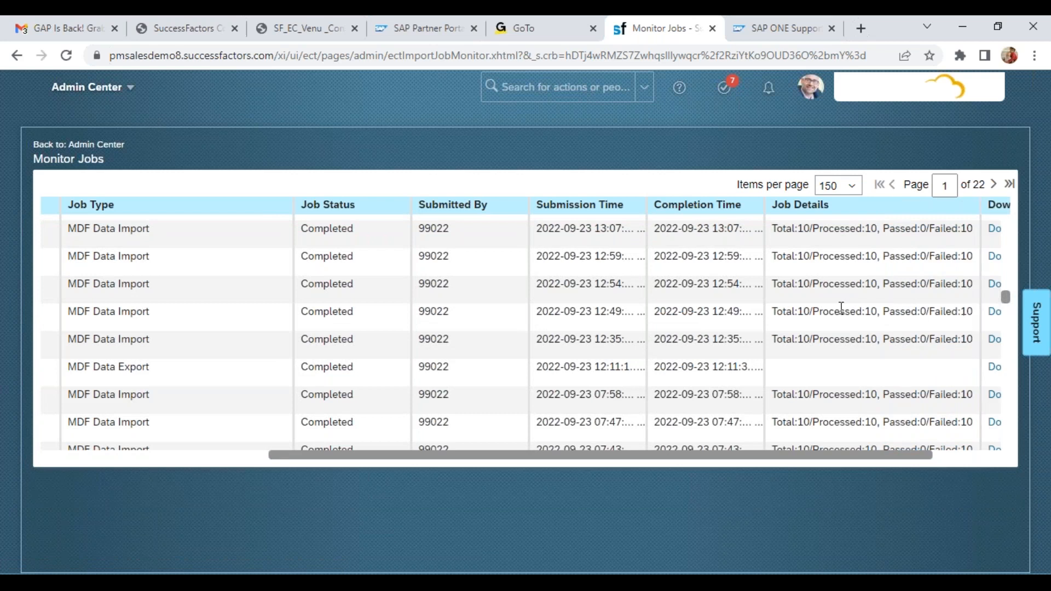
drag(850, 286, 942, 283)
click(946, 284)
drag(882, 460, 959, 455)
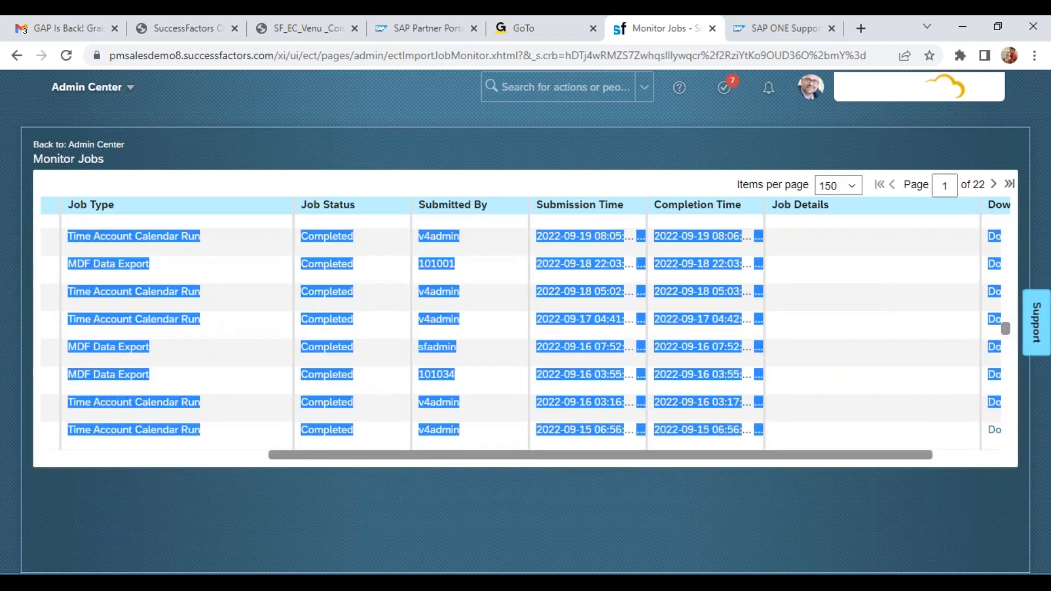
drag(1007, 330, 1007, 301)
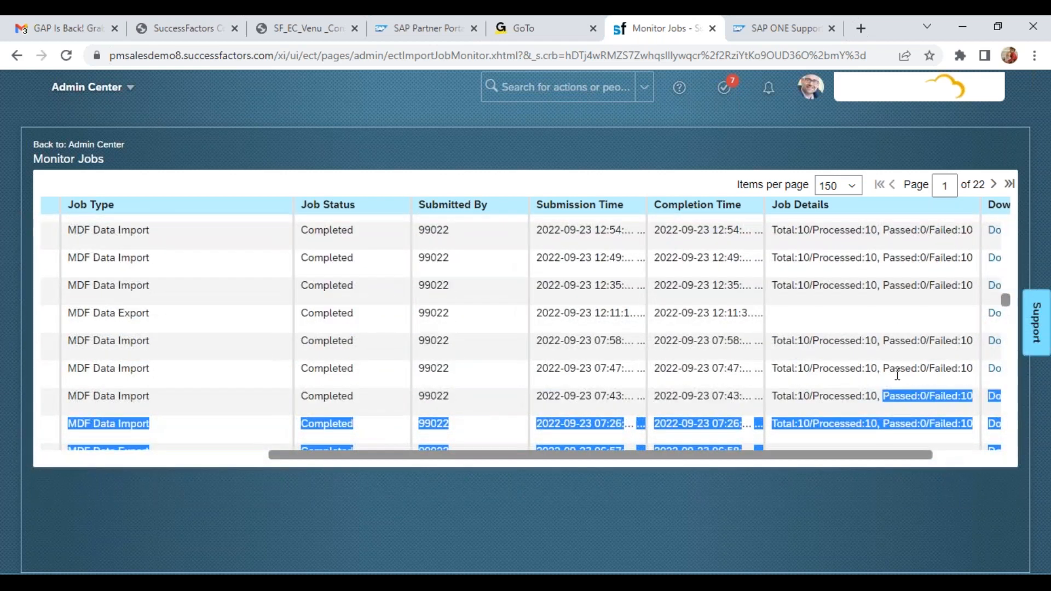
click(863, 395)
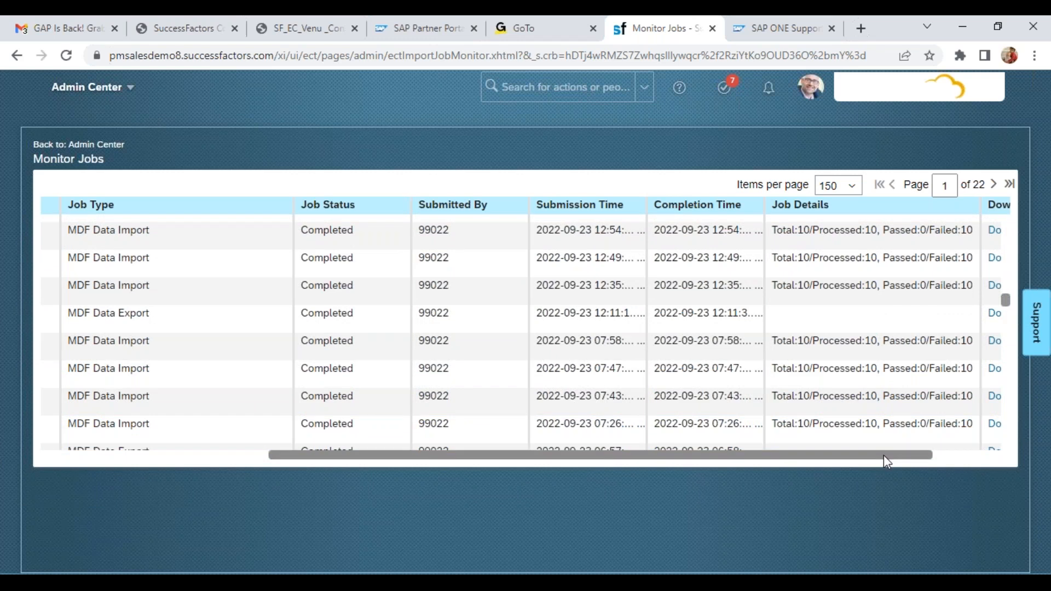
drag(884, 454, 955, 455)
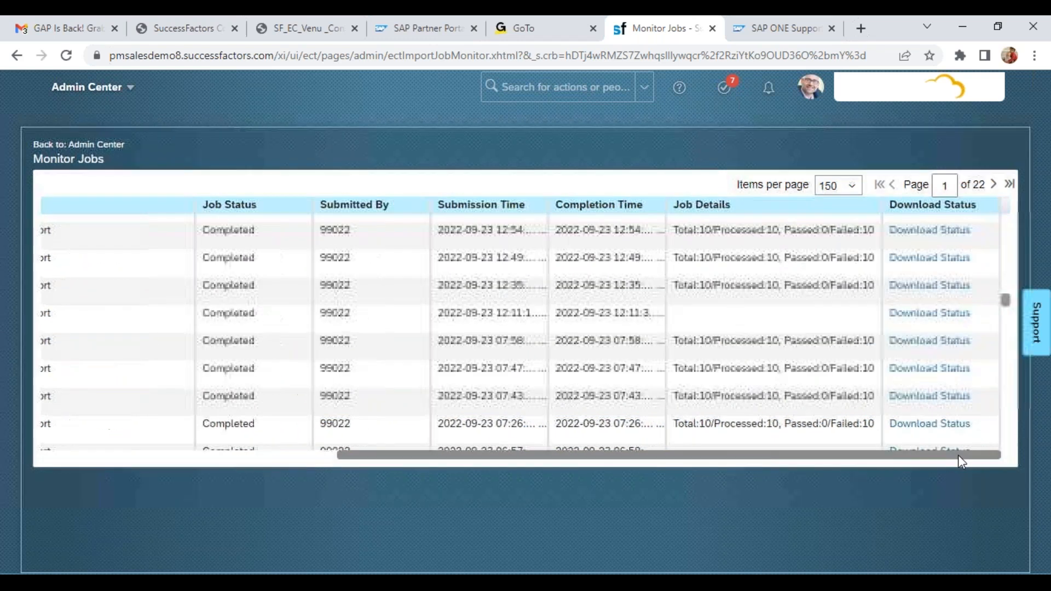
click(925, 401)
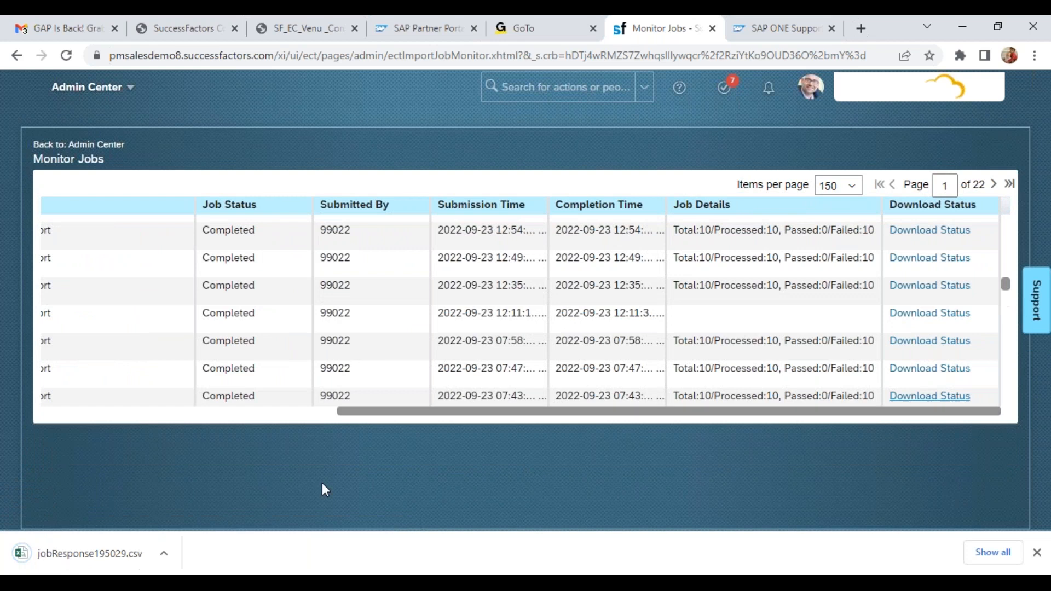
click(164, 553)
click(191, 457)
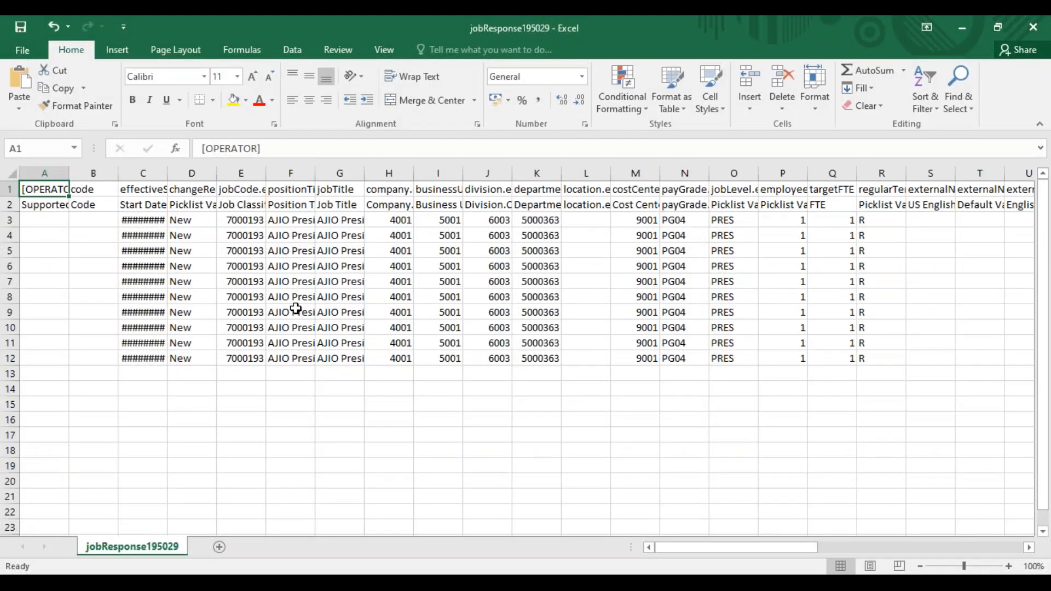
Examine the effectiveStatus error message and its supported values in AR3 of the job response file
drag(143, 235, 799, 235)
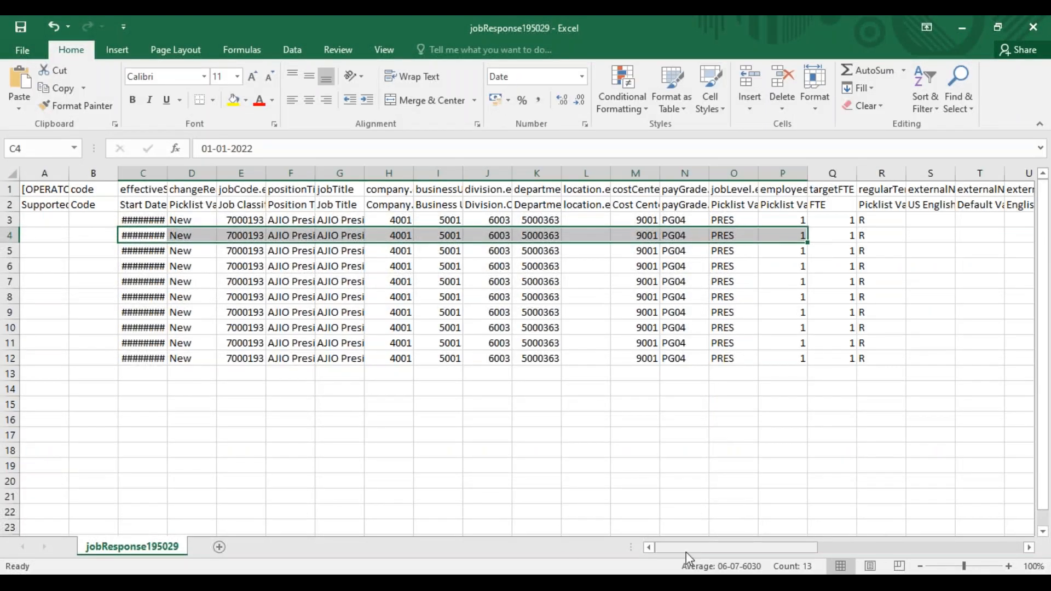
drag(685, 552, 980, 546)
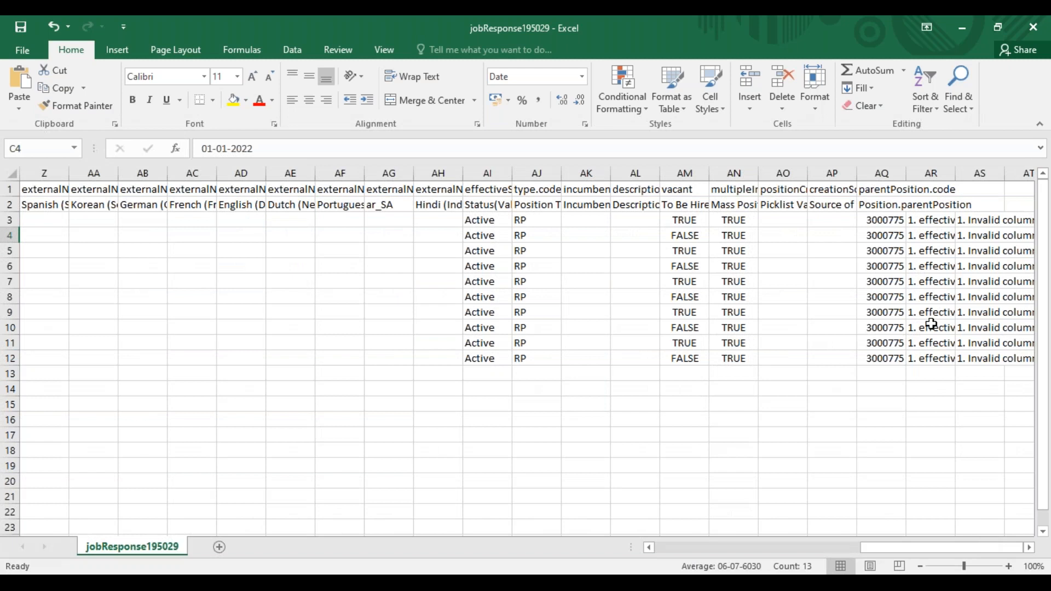
click(928, 222)
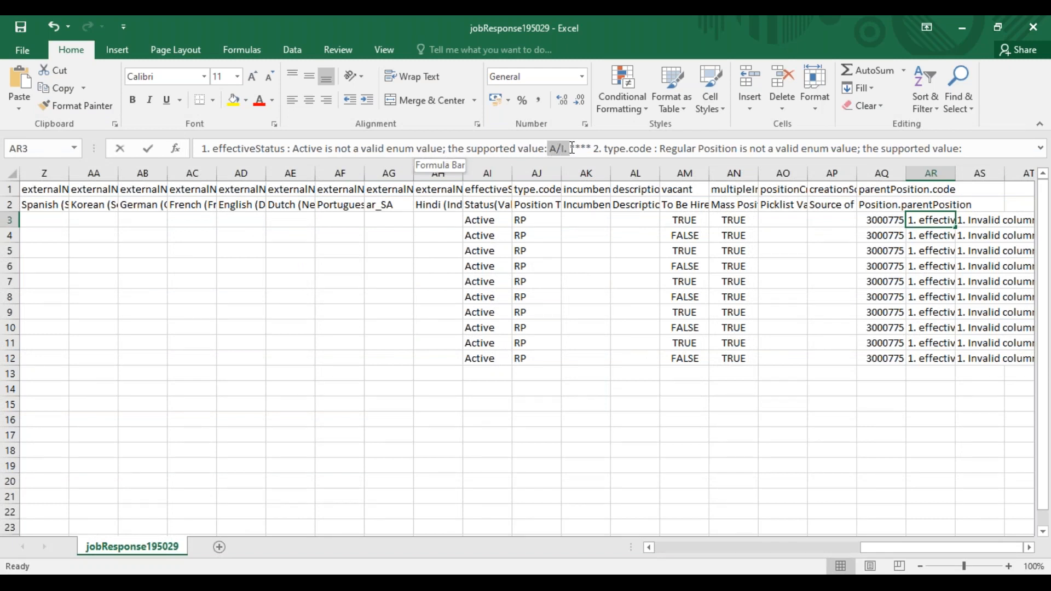
click(552, 149)
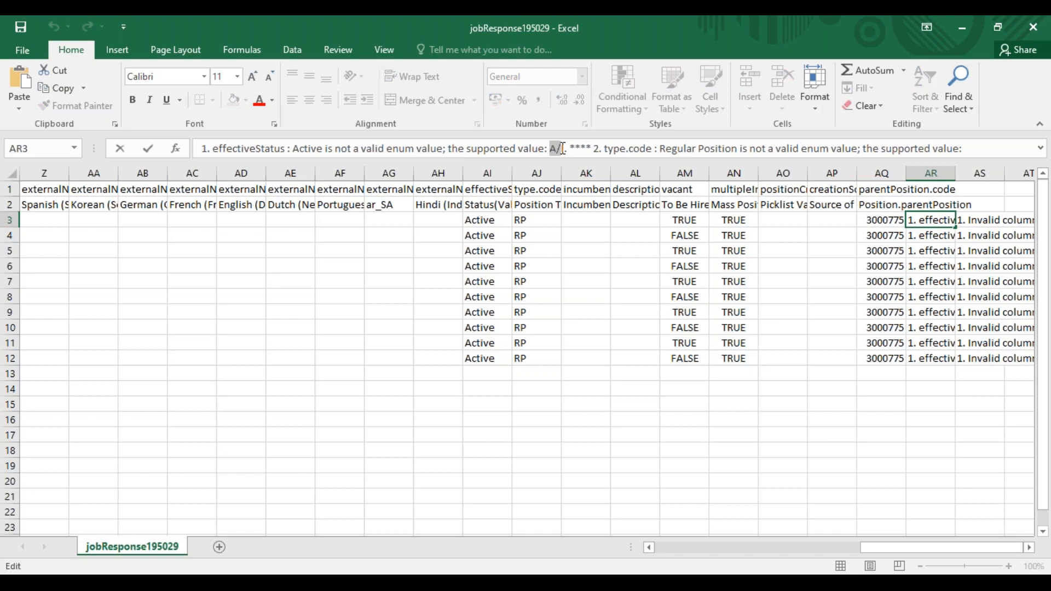
drag(291, 149, 316, 148)
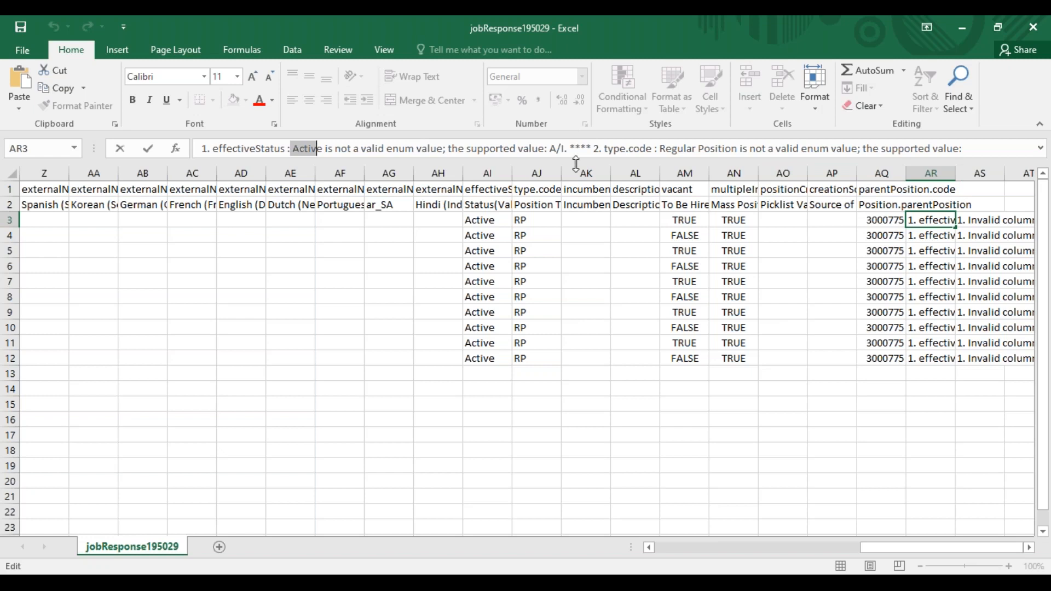
Enlarge the formula bar and examine the type.code error message and its supported values in AR3
drag(575, 157, 575, 204)
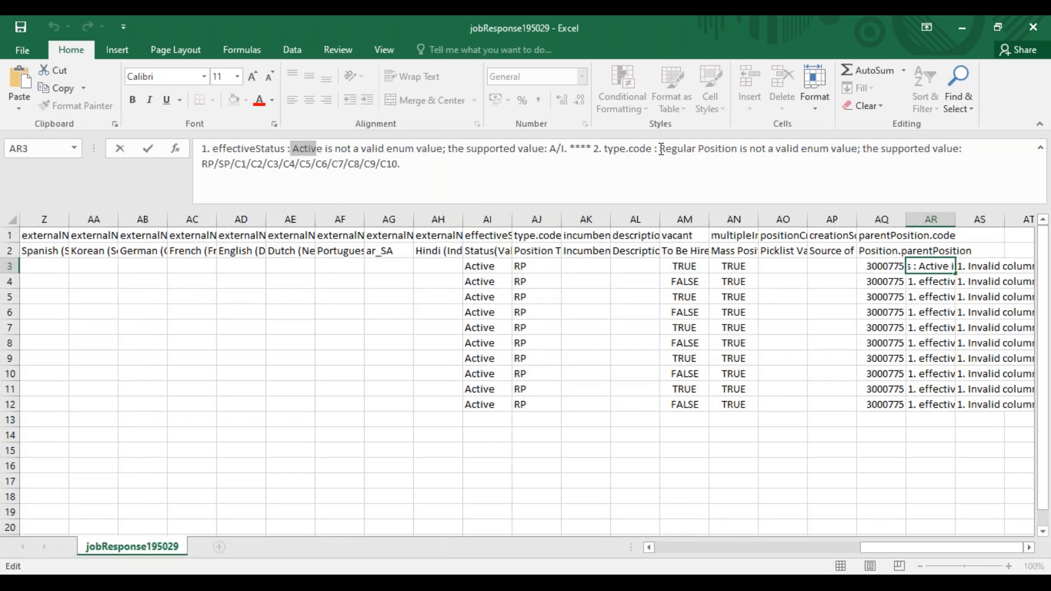
drag(661, 151, 851, 153)
drag(200, 164, 408, 165)
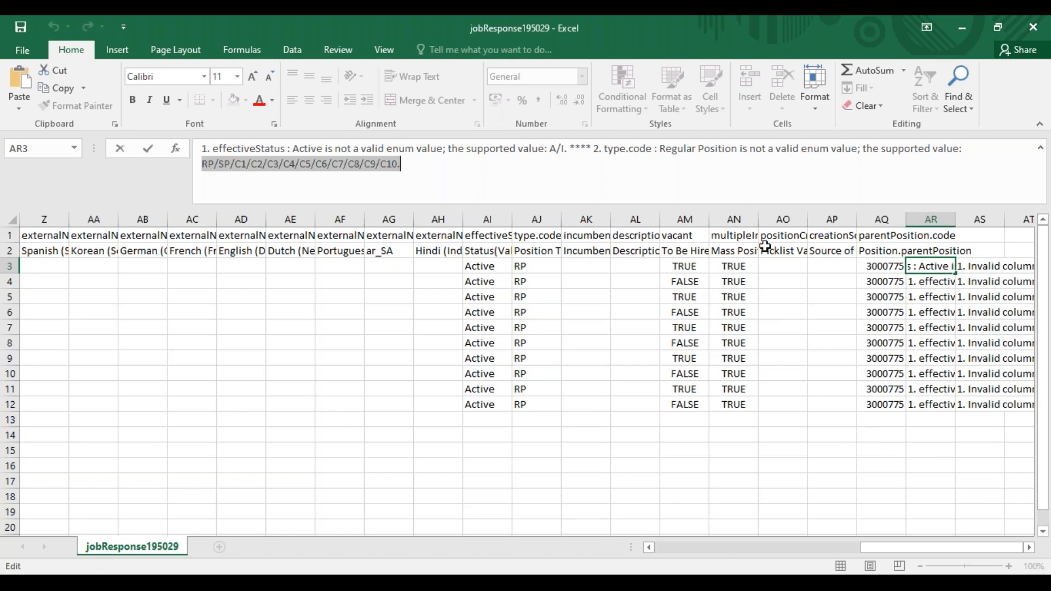
click(717, 40)
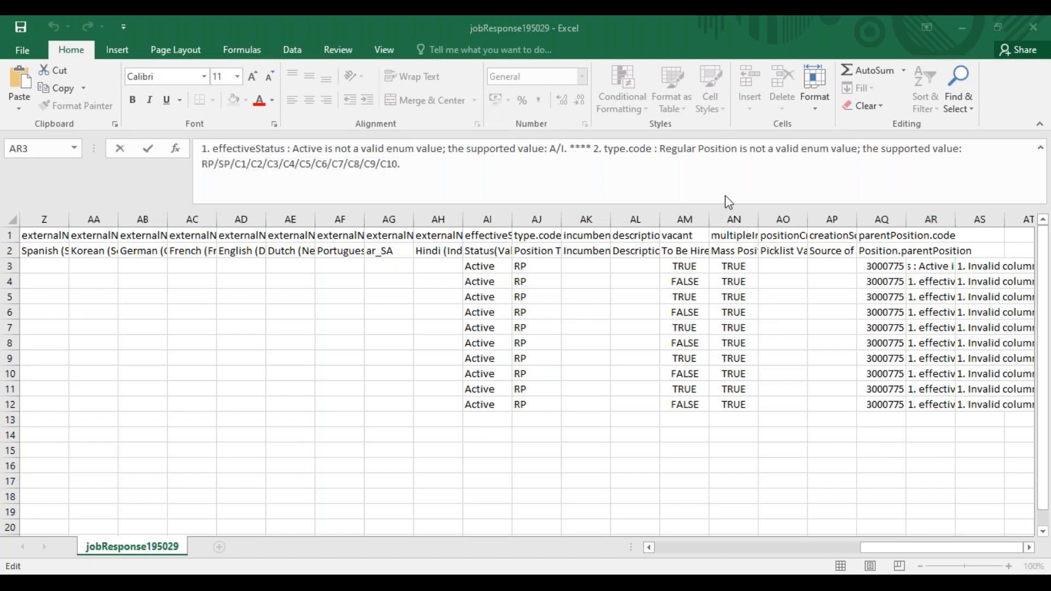